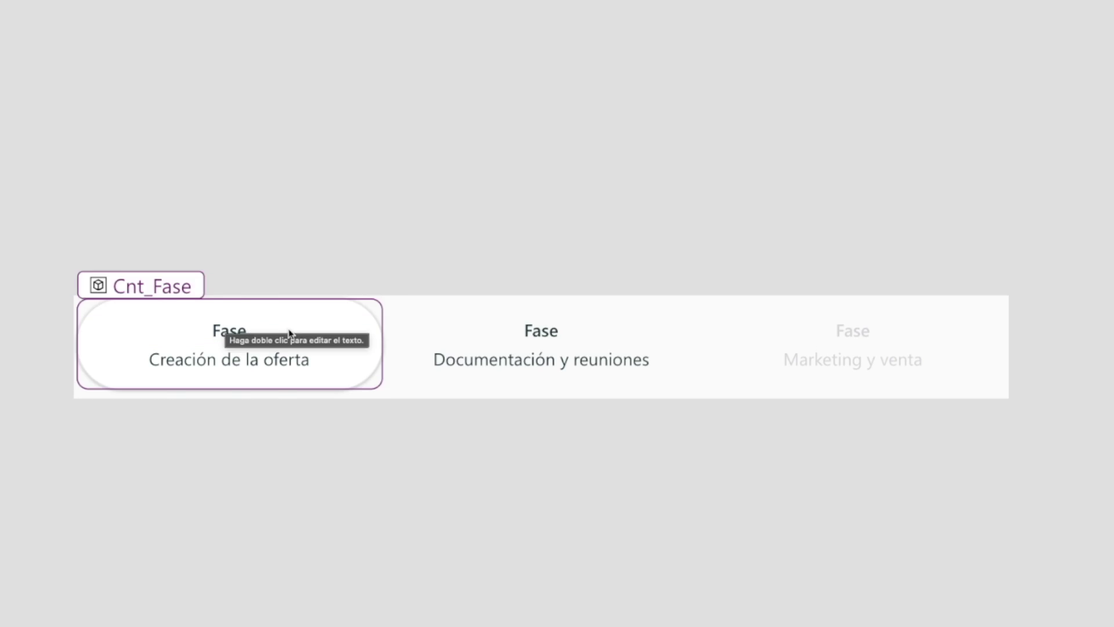
click(289, 335)
text(This)
click(873, 169)
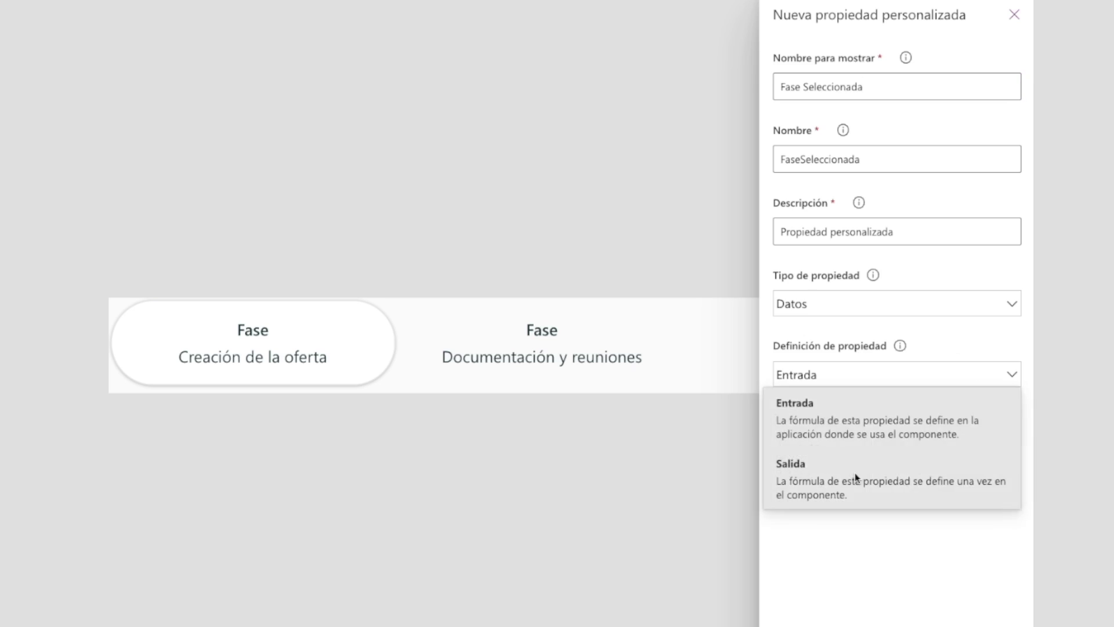
click(855, 473)
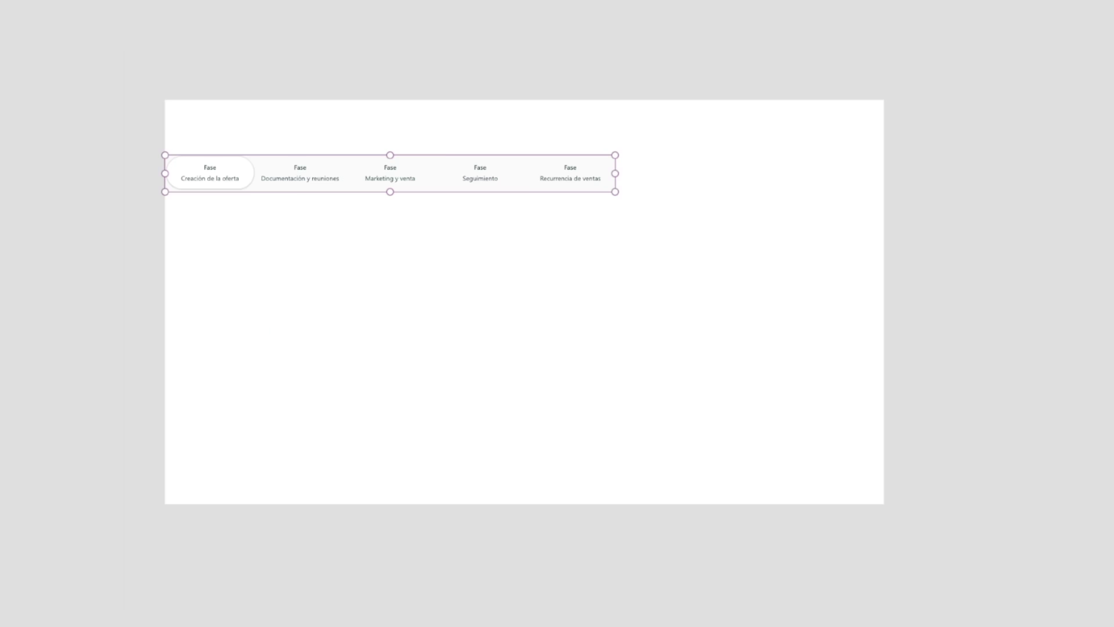
click(511, 360)
click(755, 360)
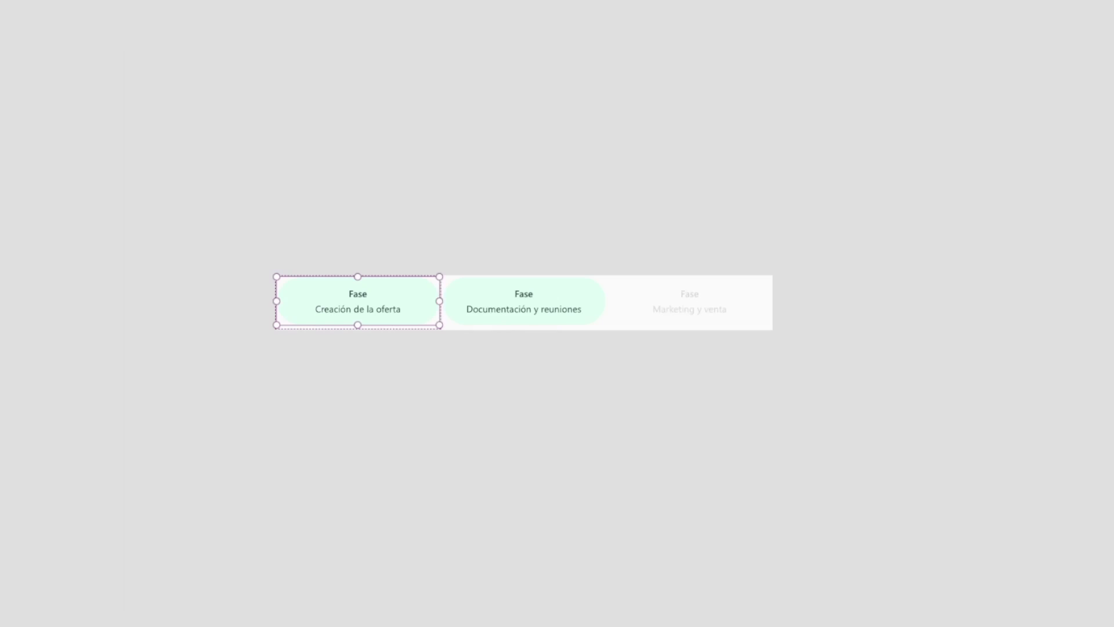
click(357, 294)
key(BackSpace)
key(BackSpace)
key(BackSpace)
key(BackSpace)
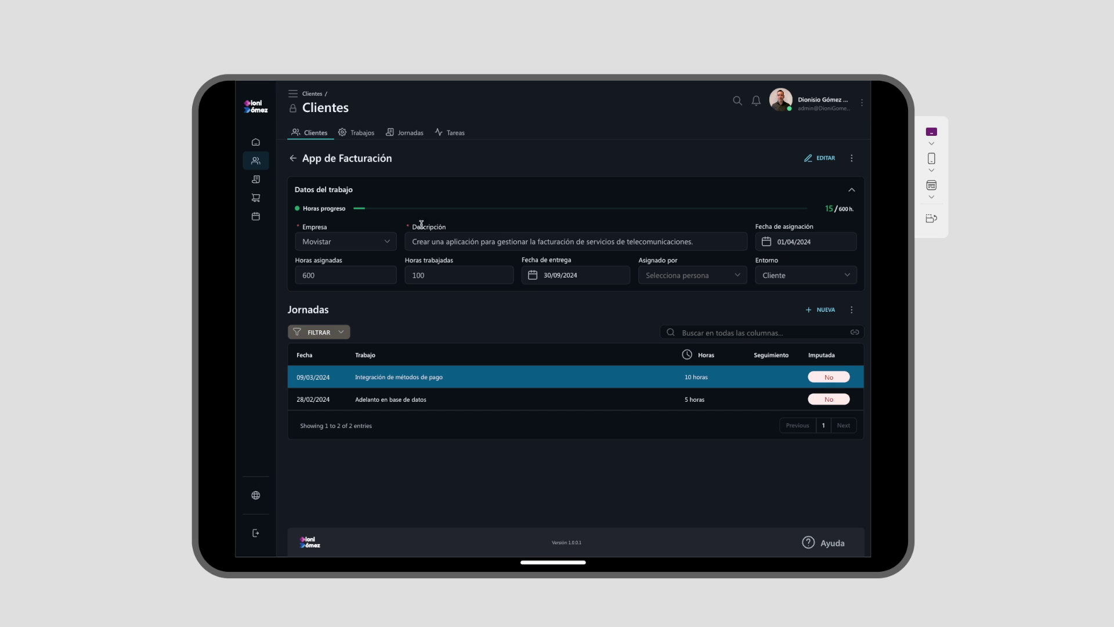
click(825, 160)
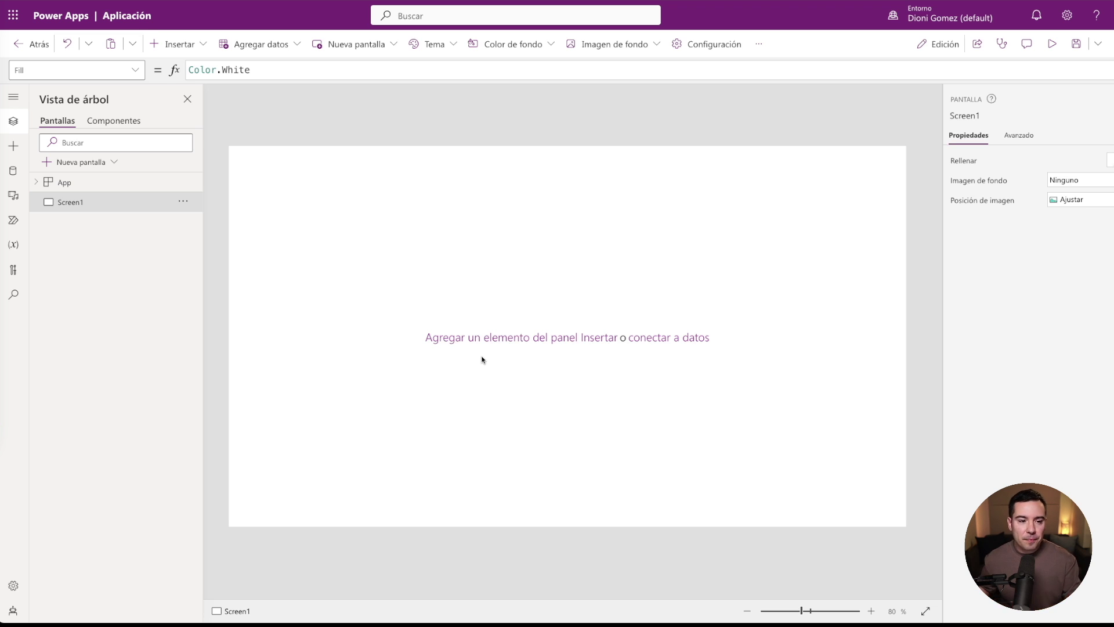
Create a new component in the app and open it for editing.
click(115, 122)
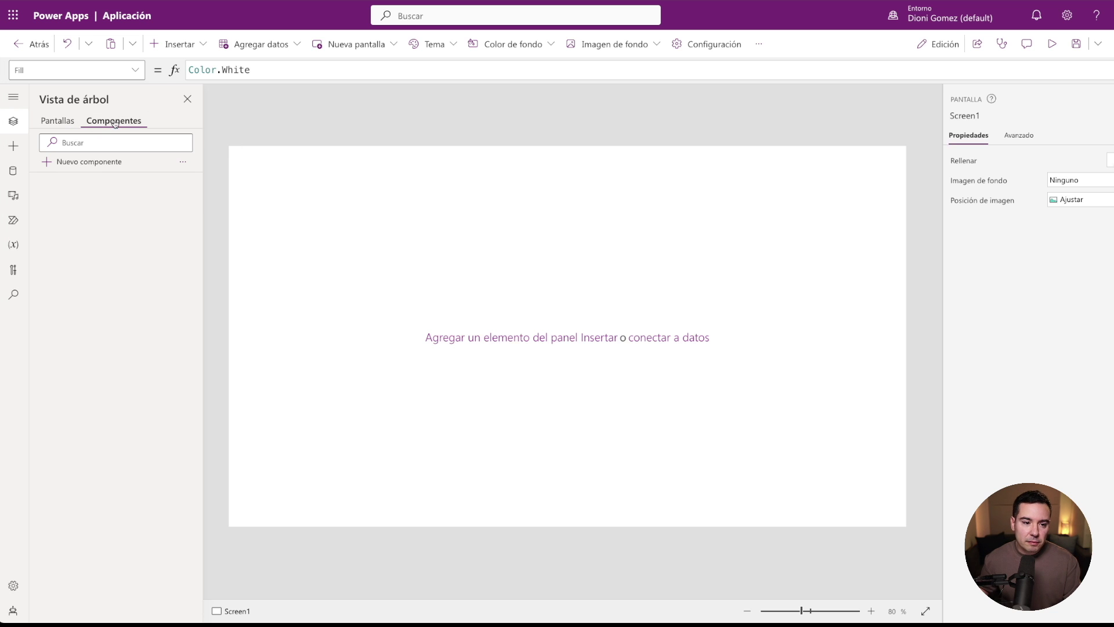
click(47, 164)
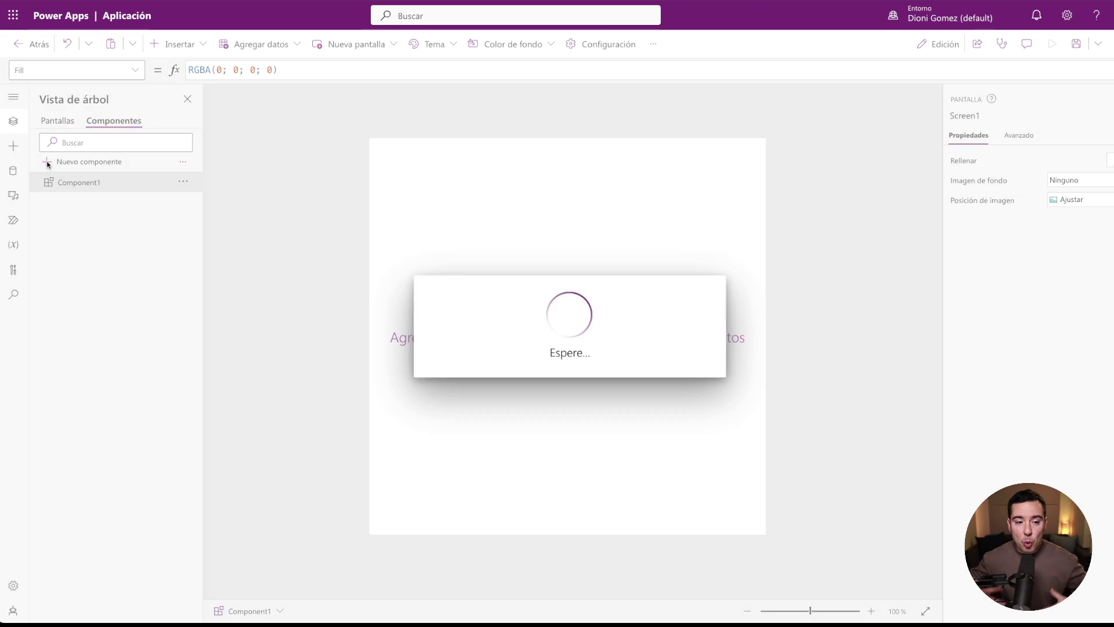
click(58, 120)
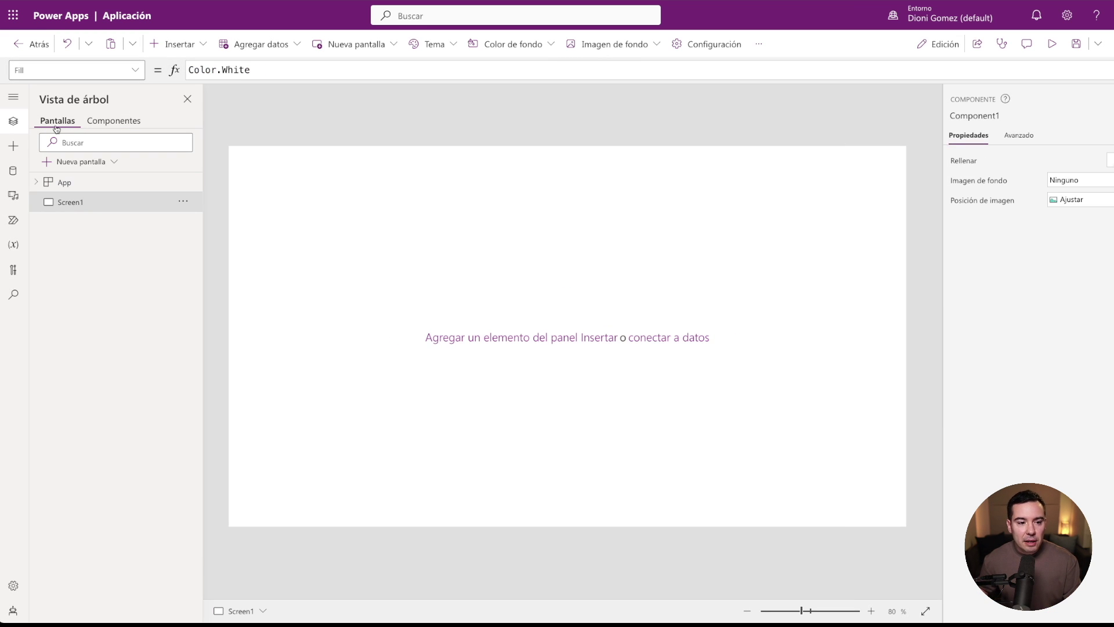
click(111, 122)
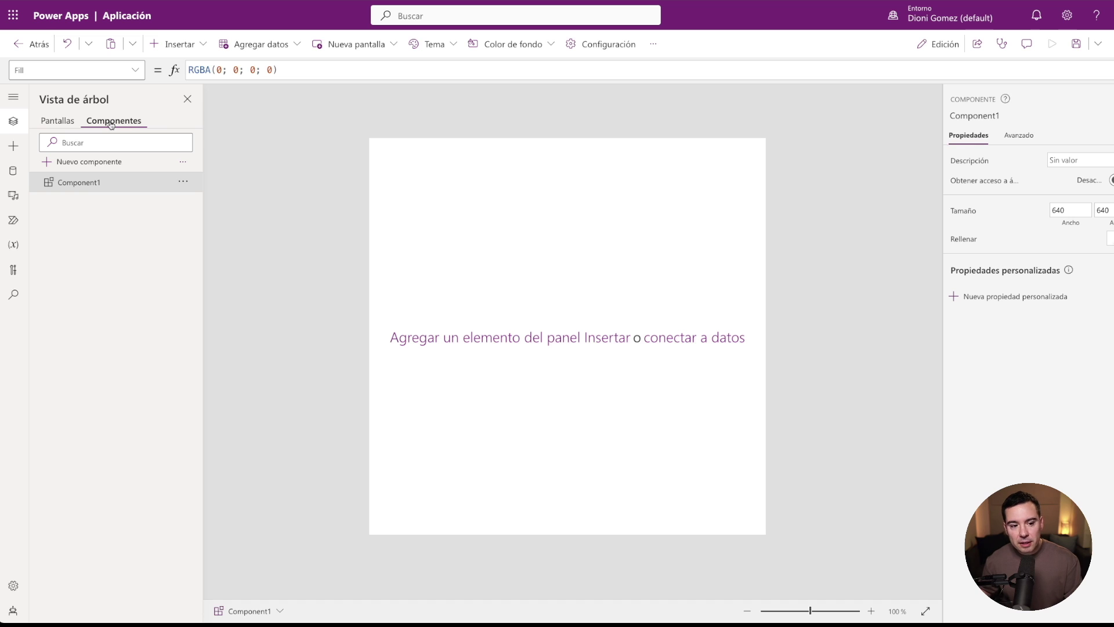
Rename the new component with the creator's first name followed by "_Fase".
double_click(90, 187)
text(dio)
key(BackSpace)
key(BackSpace)
key(BackSpace)
text(Dioni)
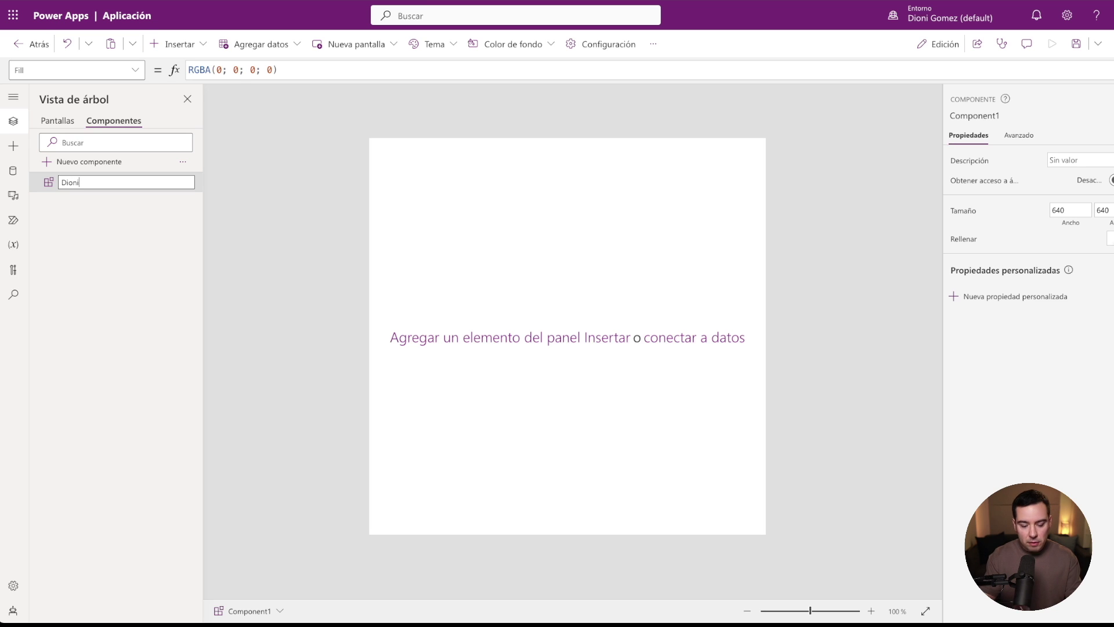
text(_)
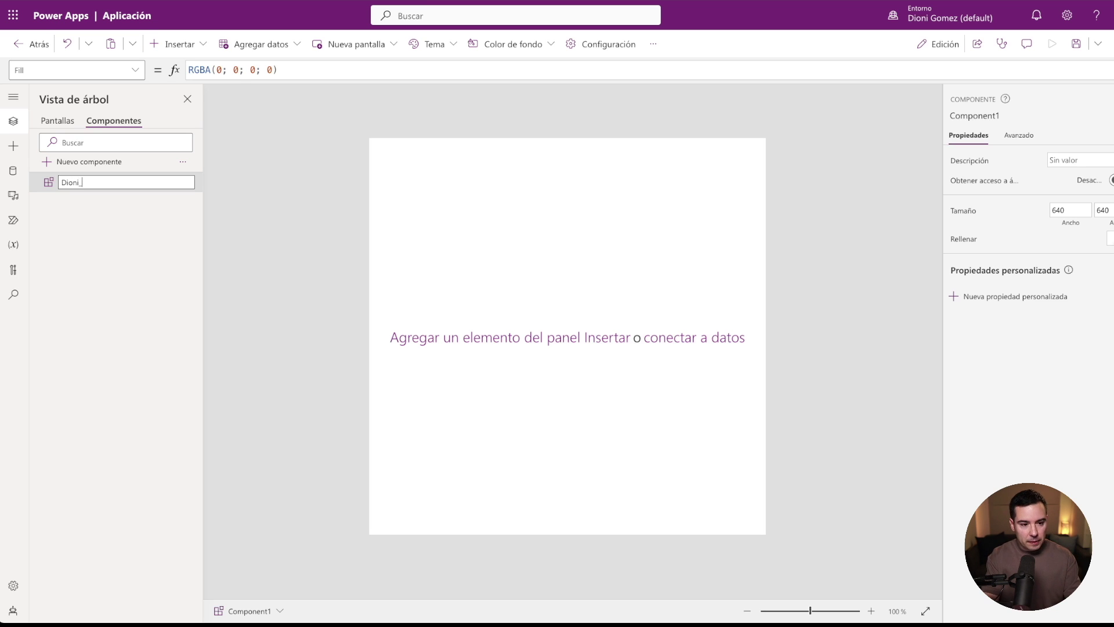
text(Faqs)
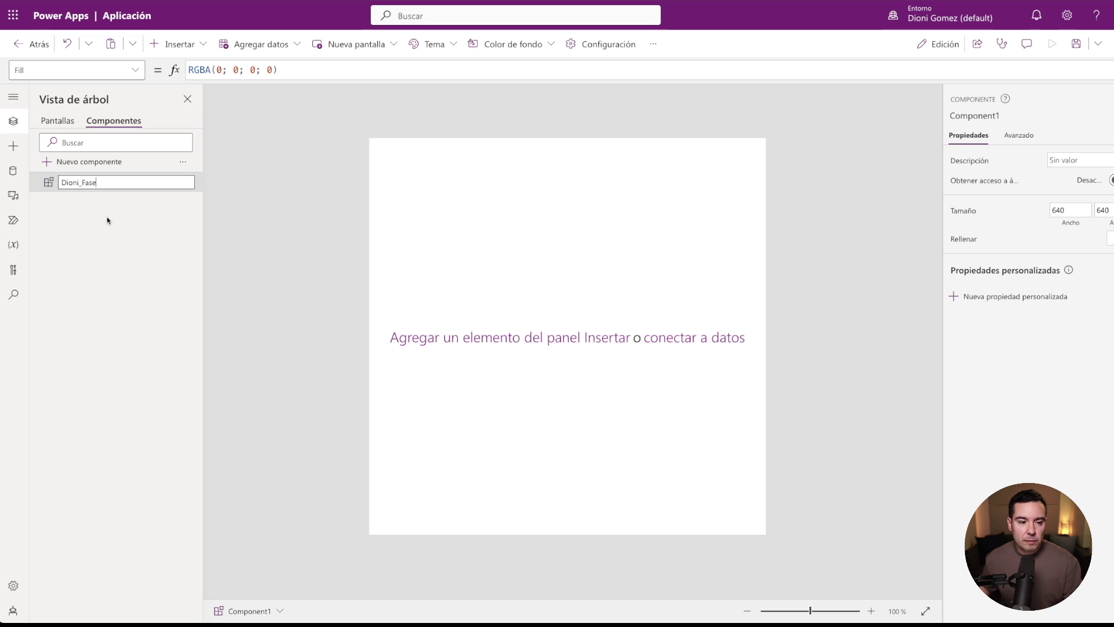
click(115, 227)
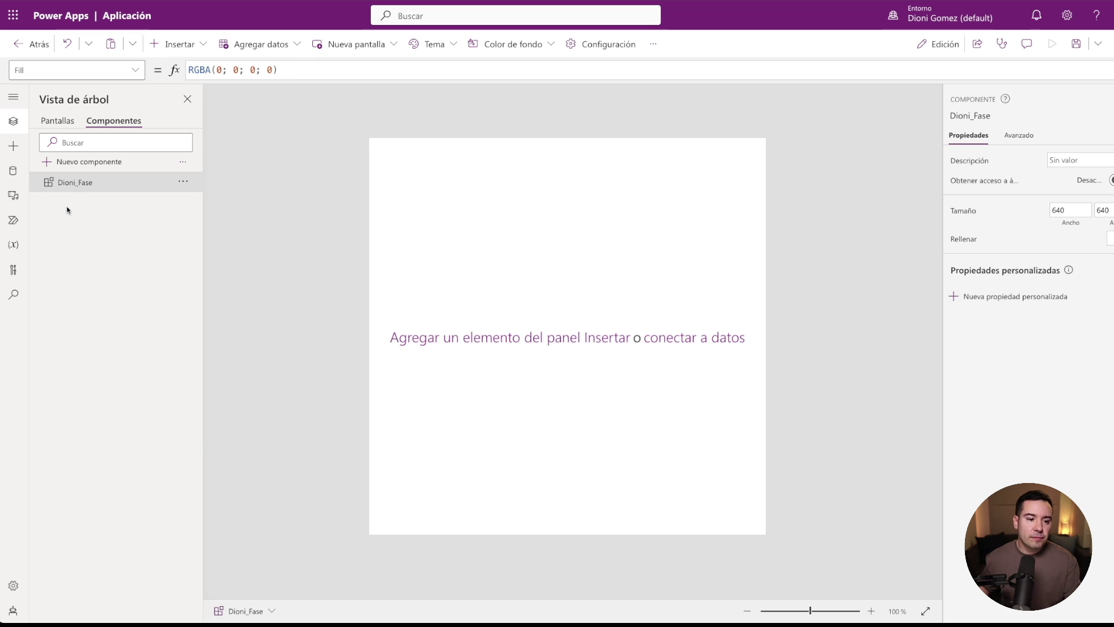
Insert a horizontal gallery into the component.
click(173, 44)
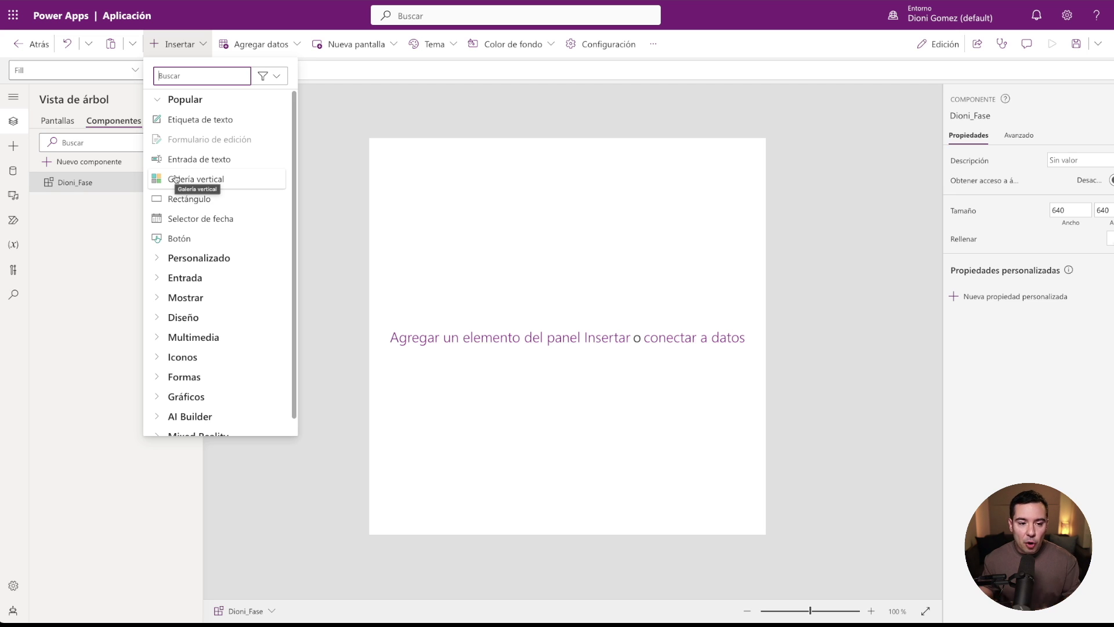
text(Gale)
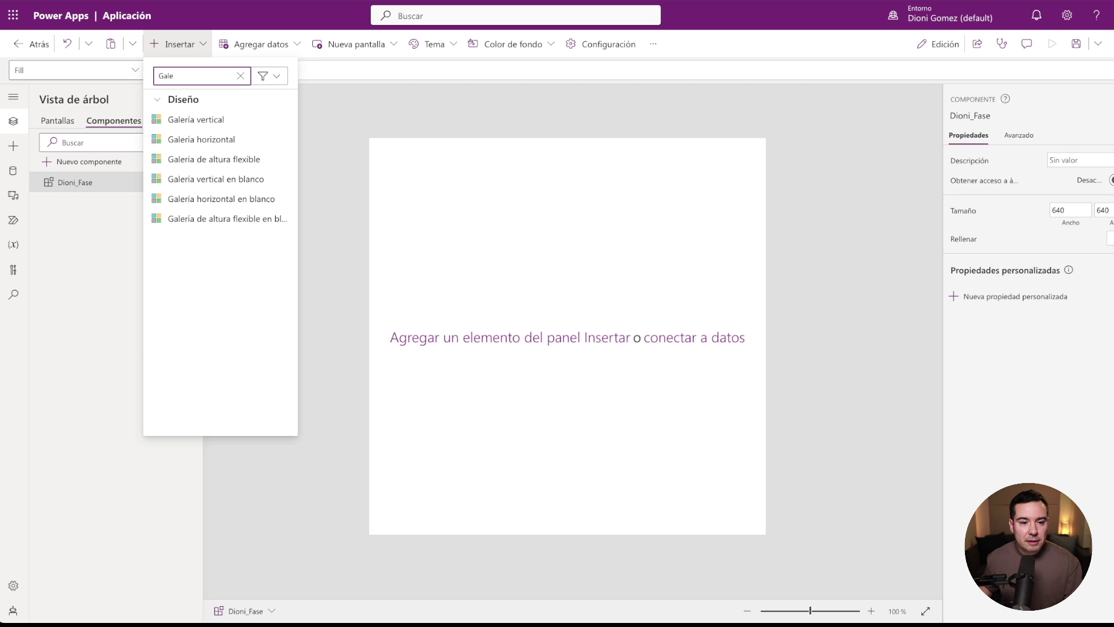
click(195, 139)
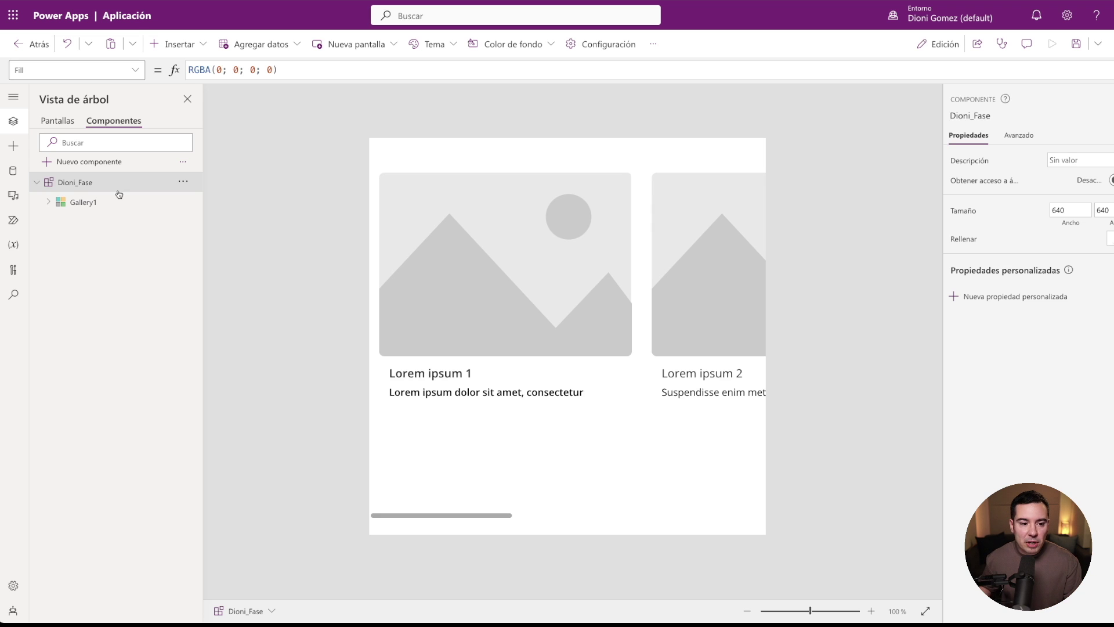
Delete the Subtitle1, Title1 and Image1 controls from the gallery's template.
click(49, 202)
click(96, 222)
ctrl+click(101, 263)
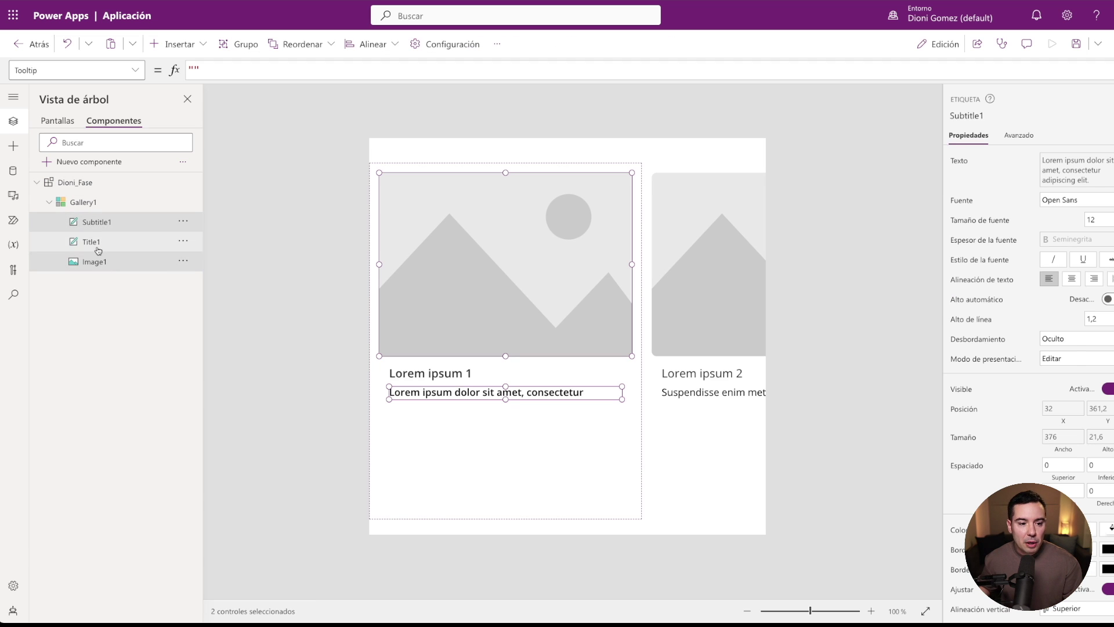
ctrl+click(99, 245)
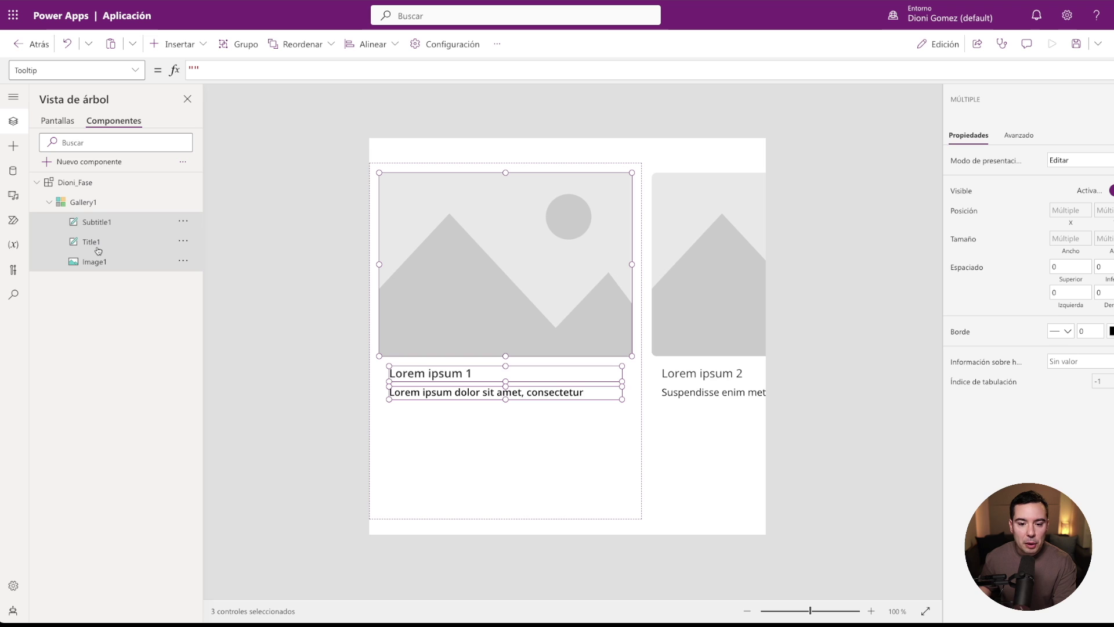
key(Delete)
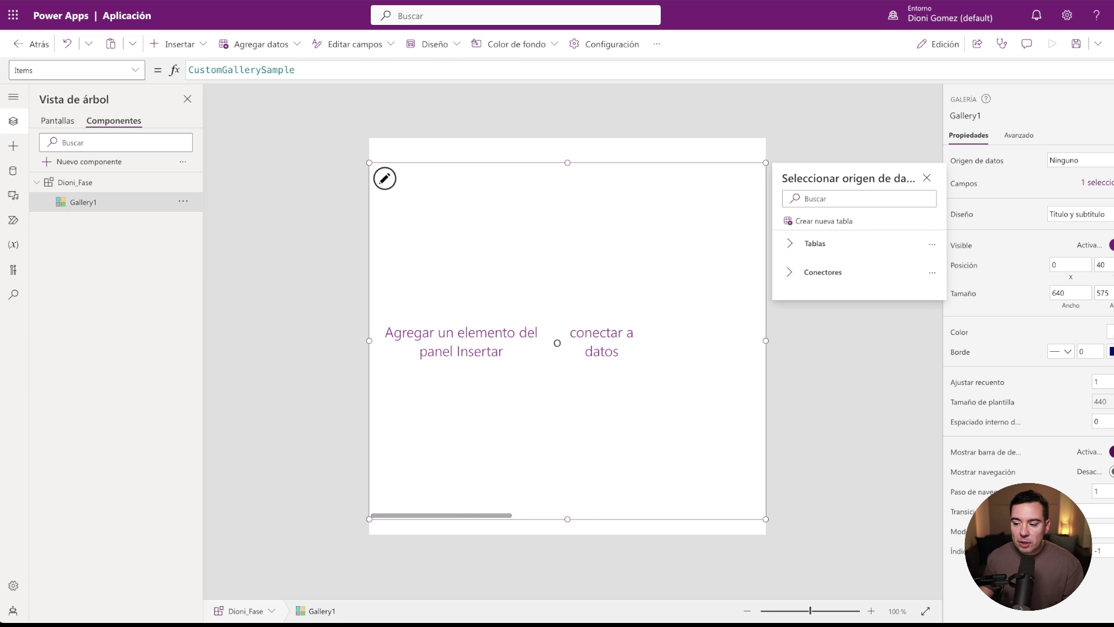
Dismiss the gallery's data source prompt and turn off its scrollbar.
key(Escape)
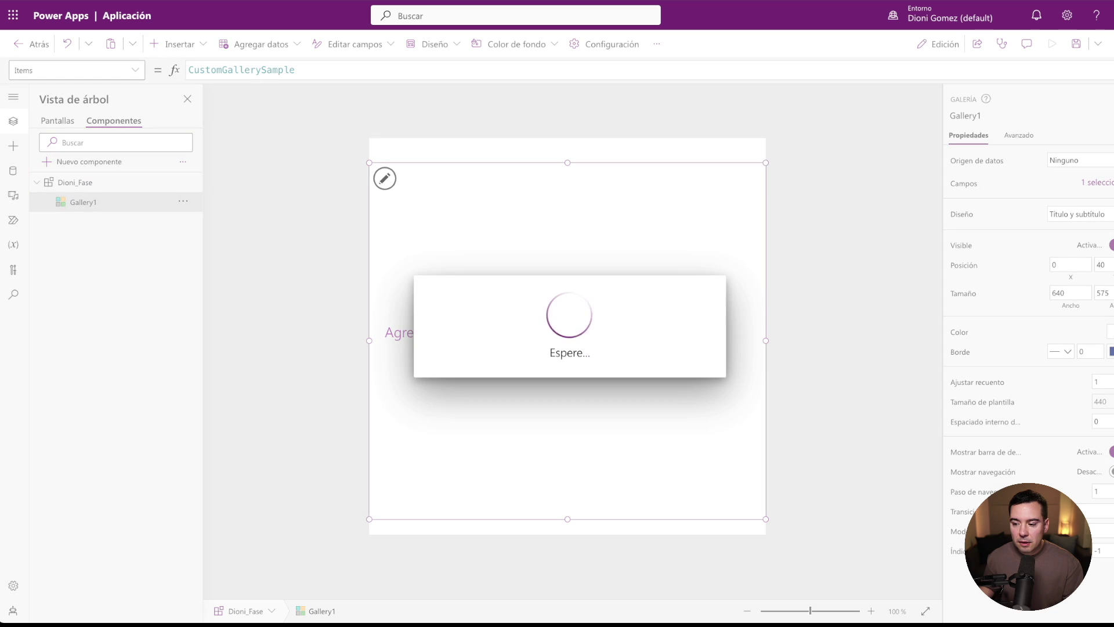
click(1068, 451)
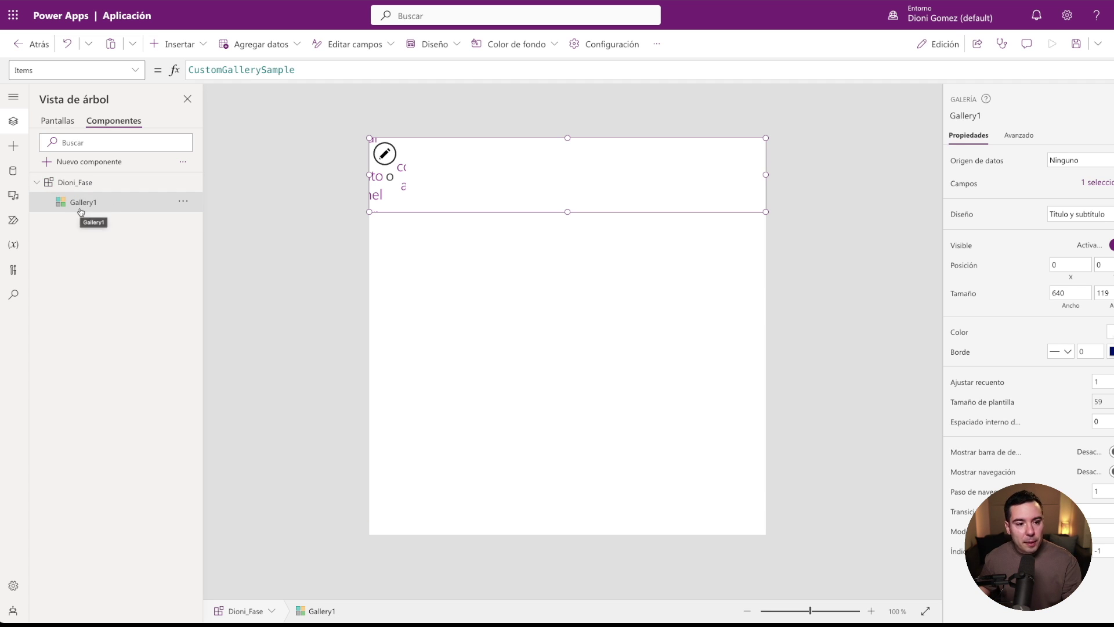
click(95, 185)
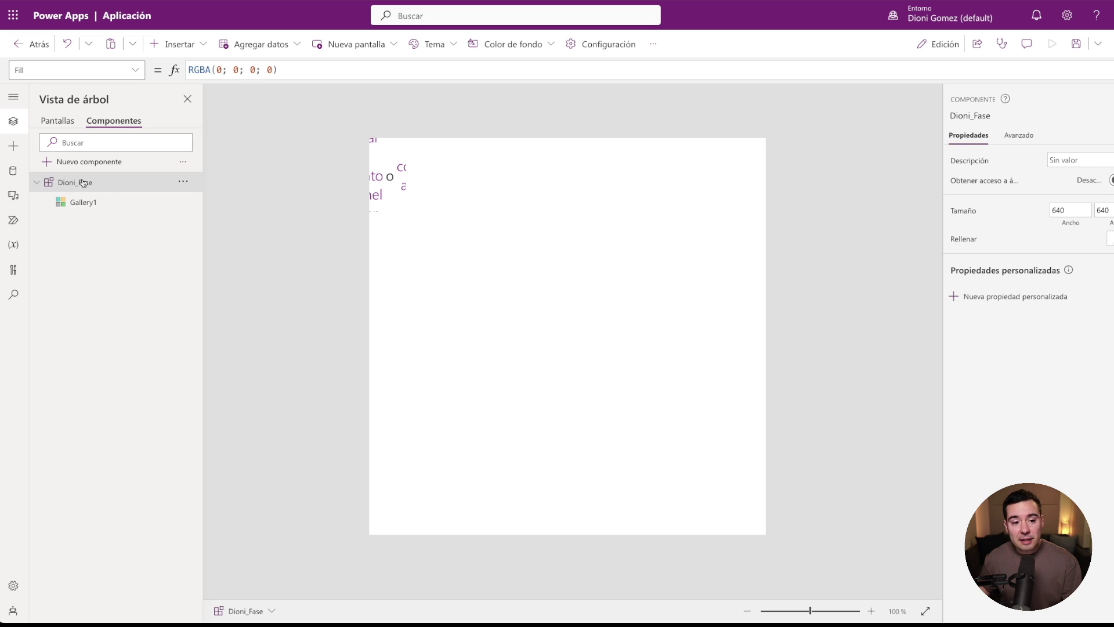
click(83, 202)
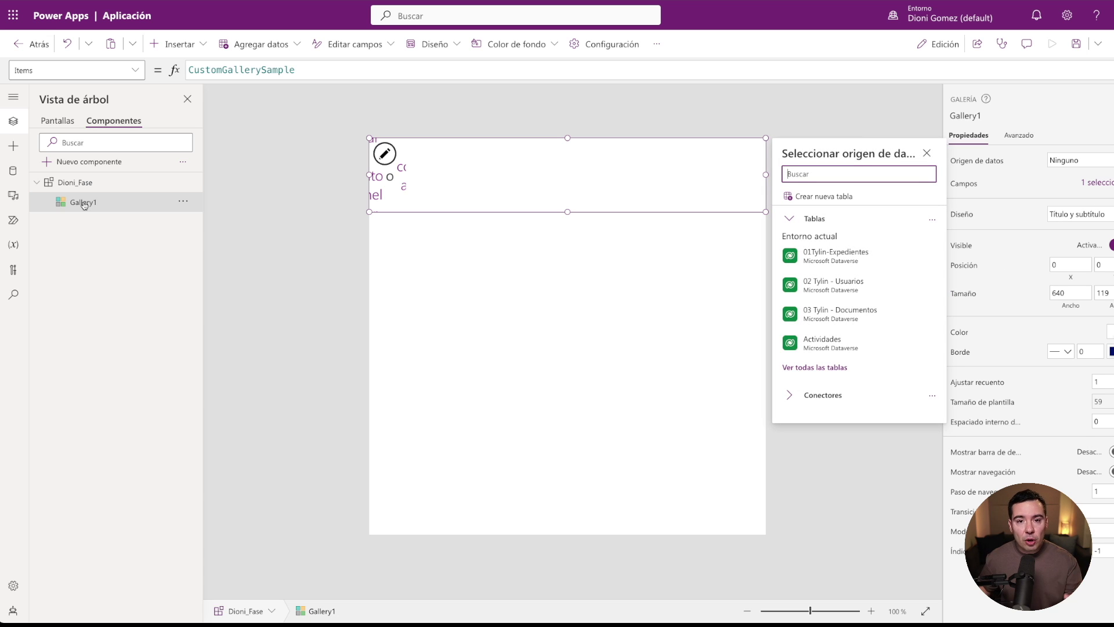
click(865, 141)
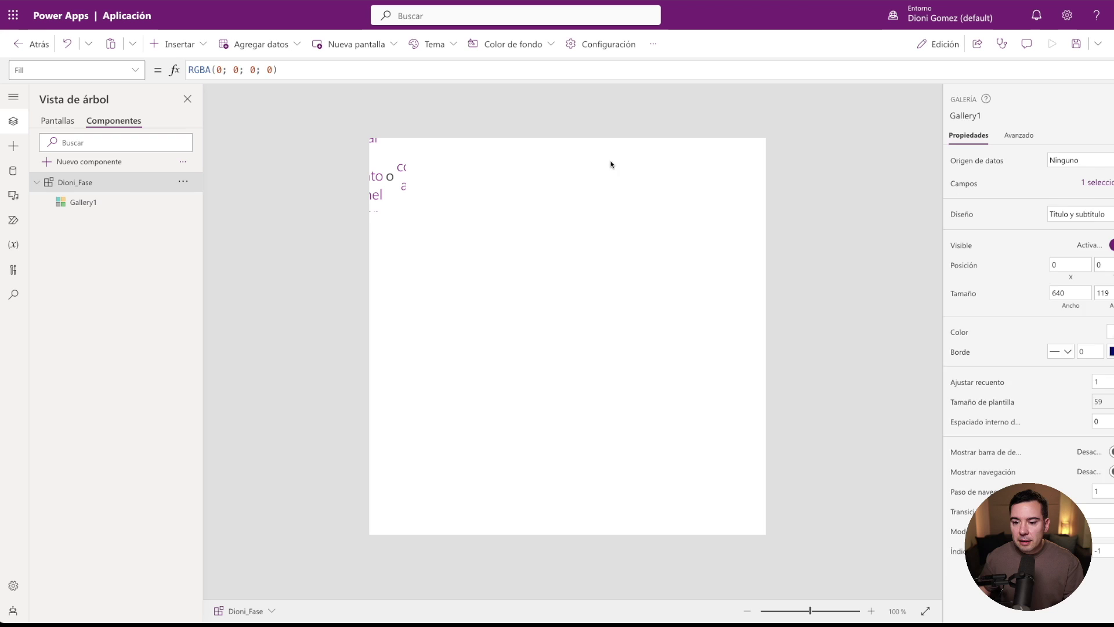
Set the gallery's width to Parent.Width and its height to Parent.Height.
click(74, 204)
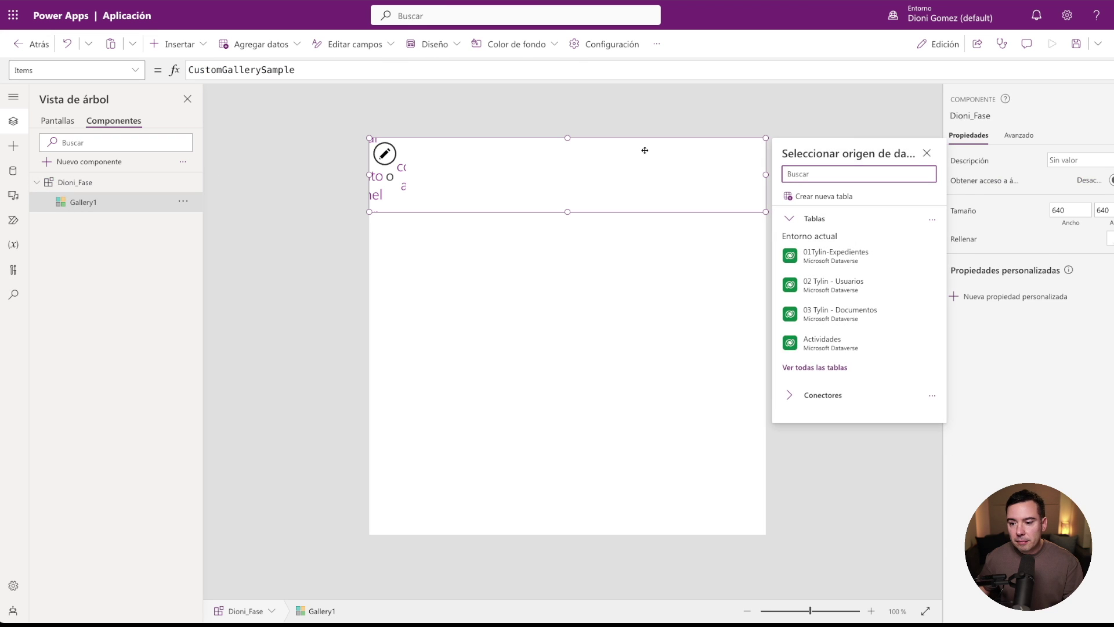
click(927, 153)
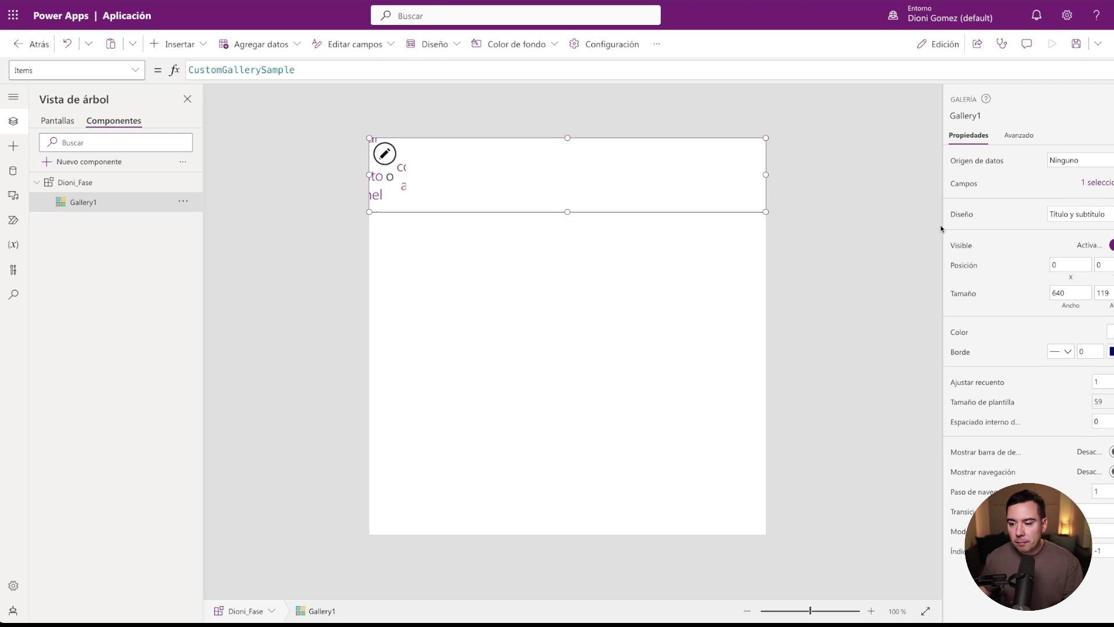
click(1073, 305)
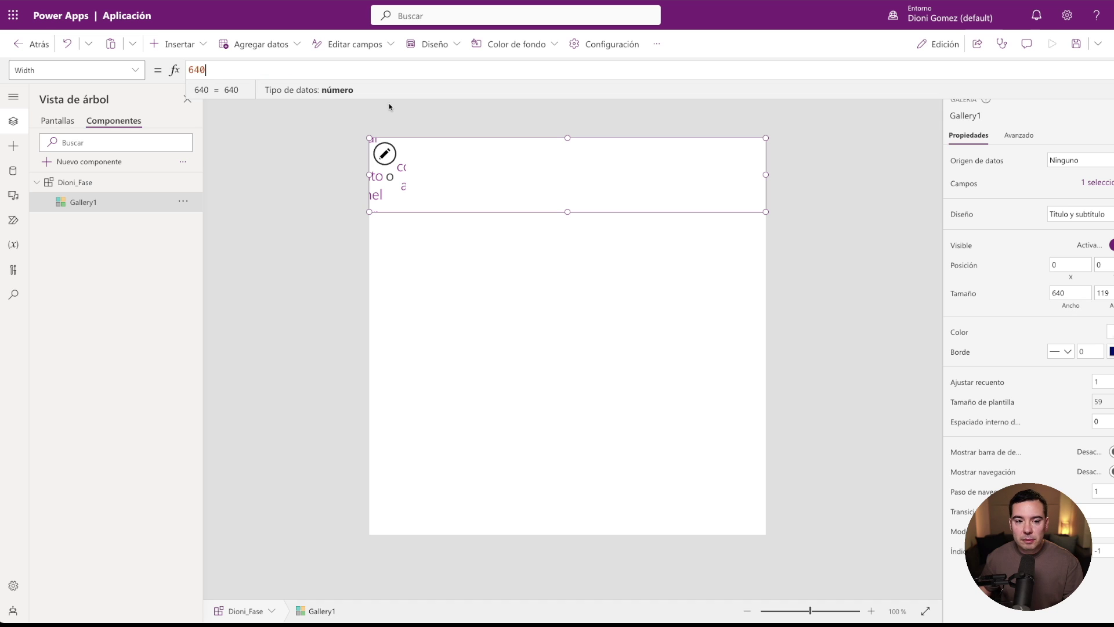
double_click(195, 70)
text(Parent.Width)
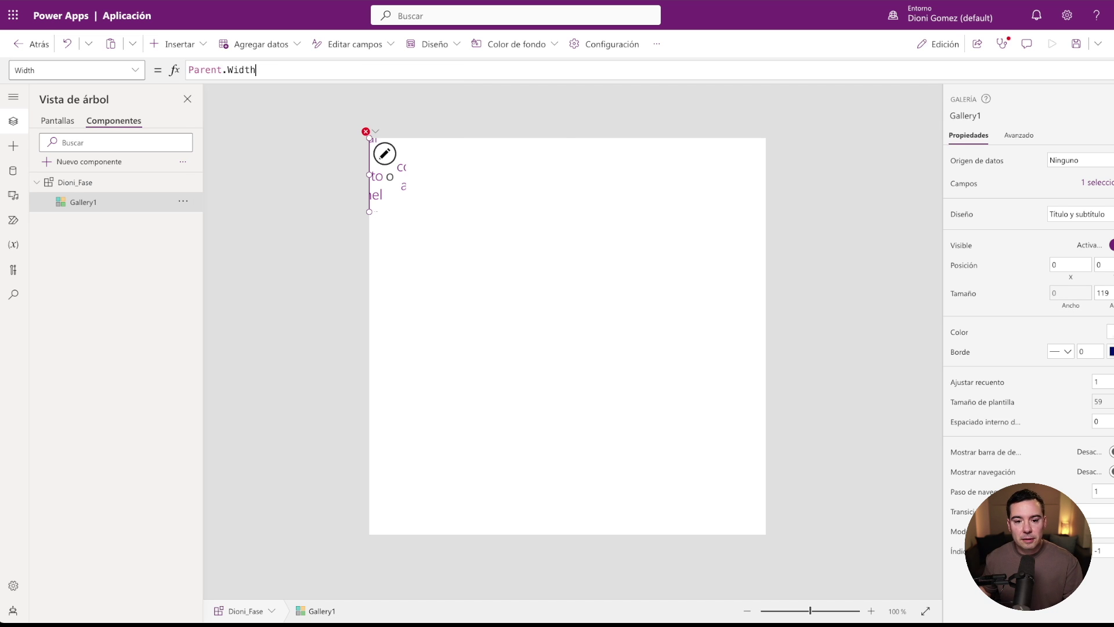
click(1111, 306)
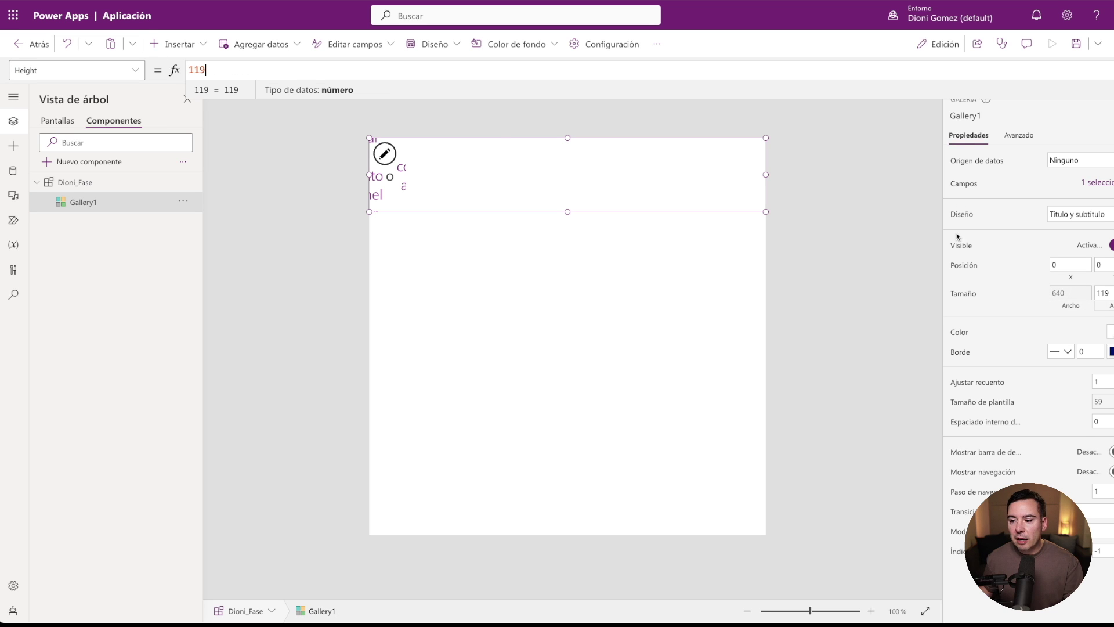
double_click(198, 70)
text(Pa)
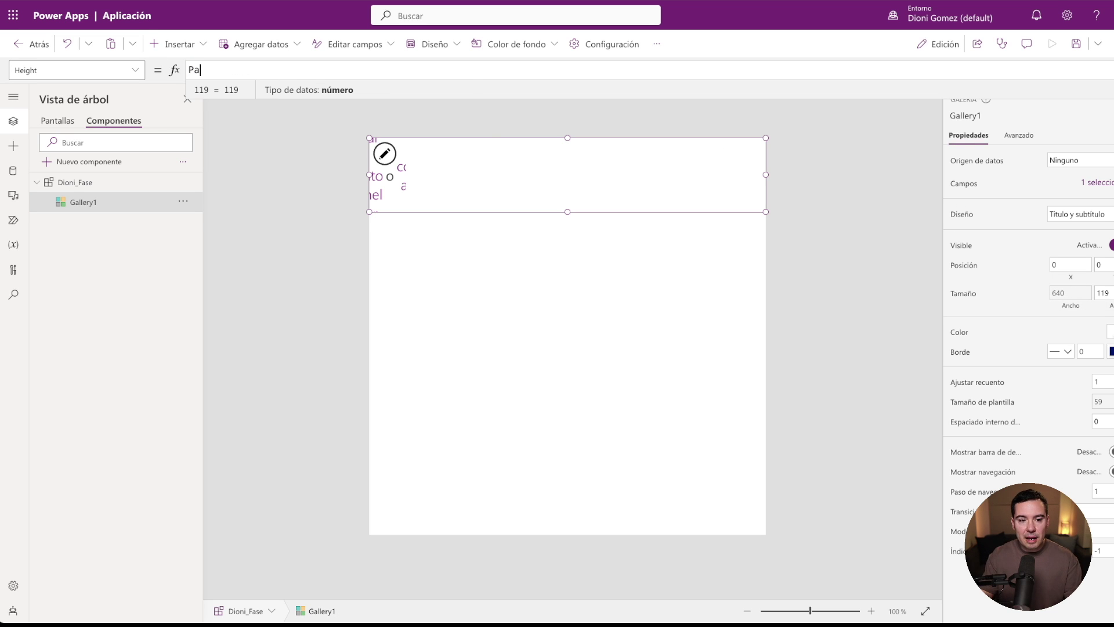
key(Tab)
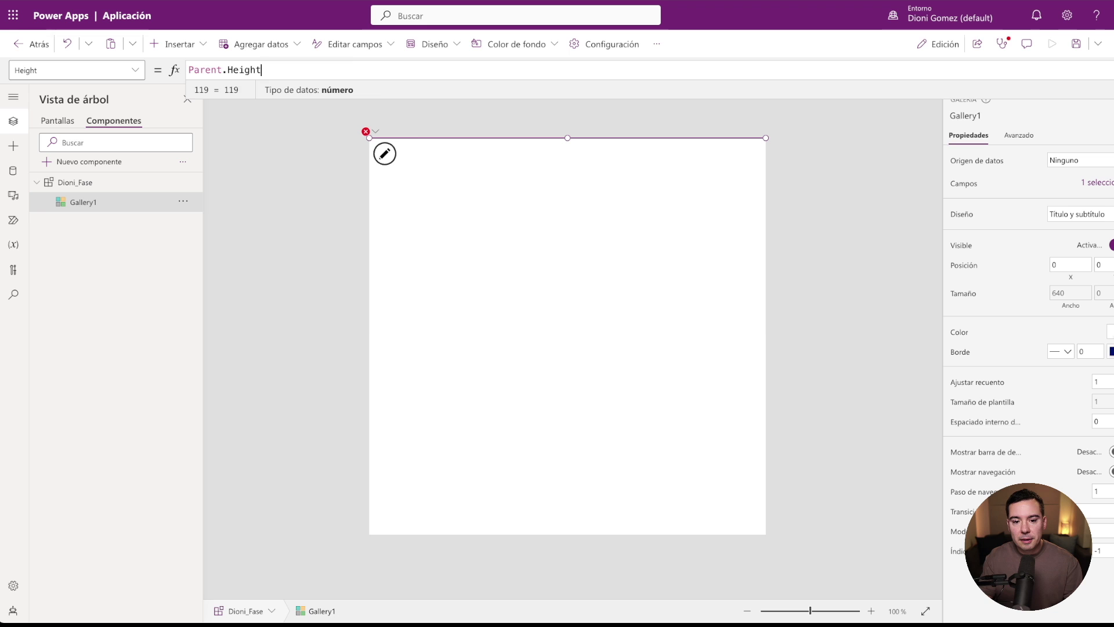
Set the component's height to 70, leaving its width at 640.
click(83, 187)
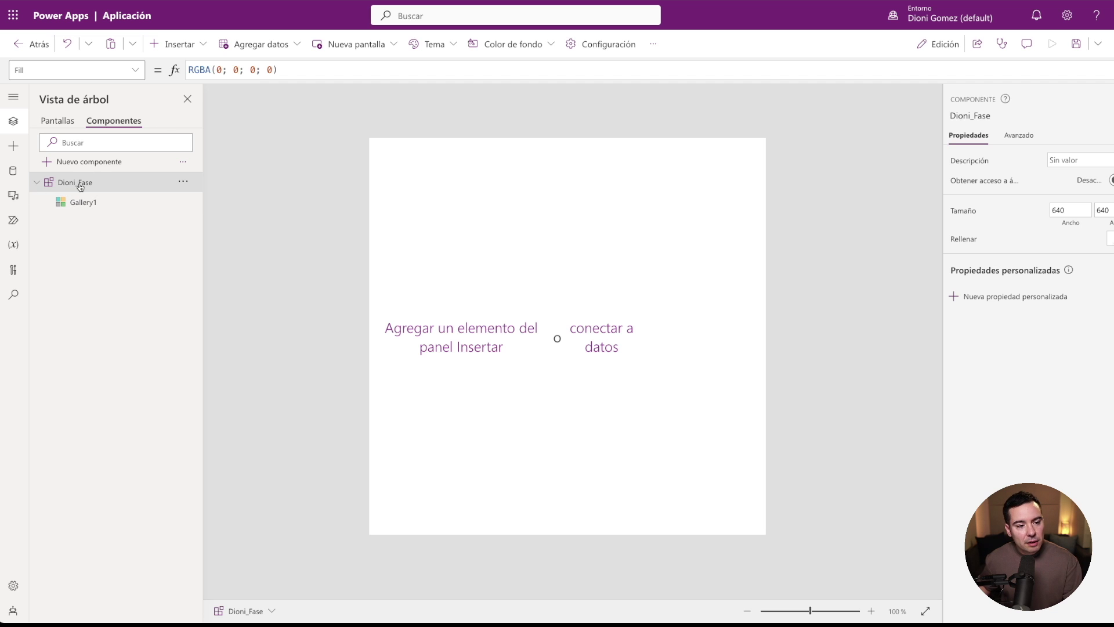
click(1070, 208)
key(Tab)
text(70)
click(1029, 217)
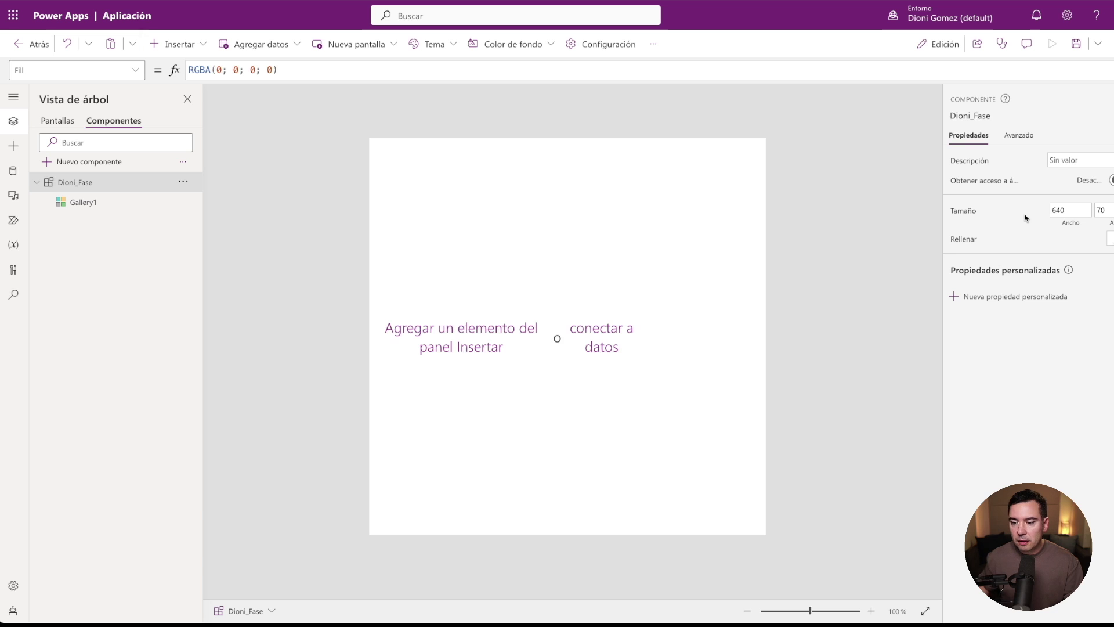
Set the X position of the gal_Fases gallery to 0.
drag(810, 612, 828, 616)
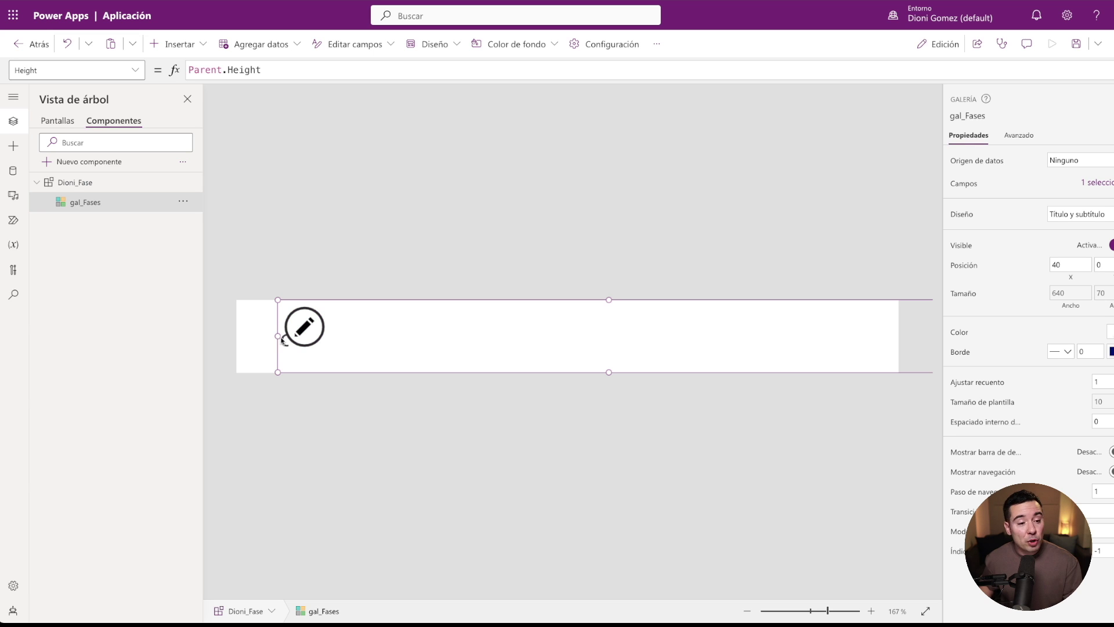
double_click(1062, 266)
text(0)
click(1018, 268)
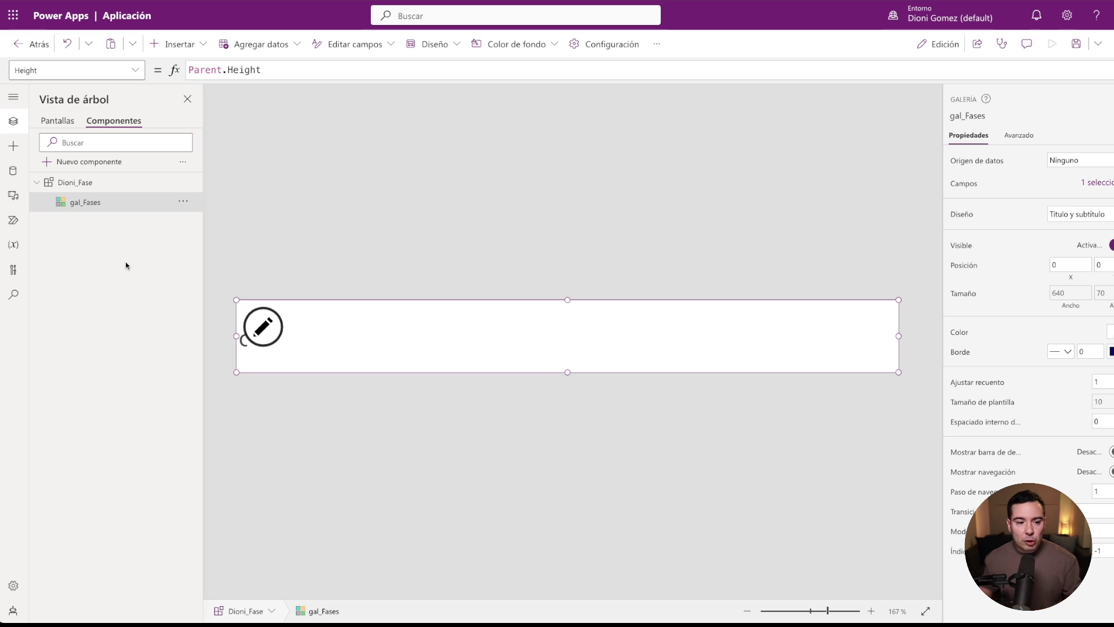
Add a custom input property named Datos Fases with the Tabla data type to the Dioni_Fase component.
click(66, 184)
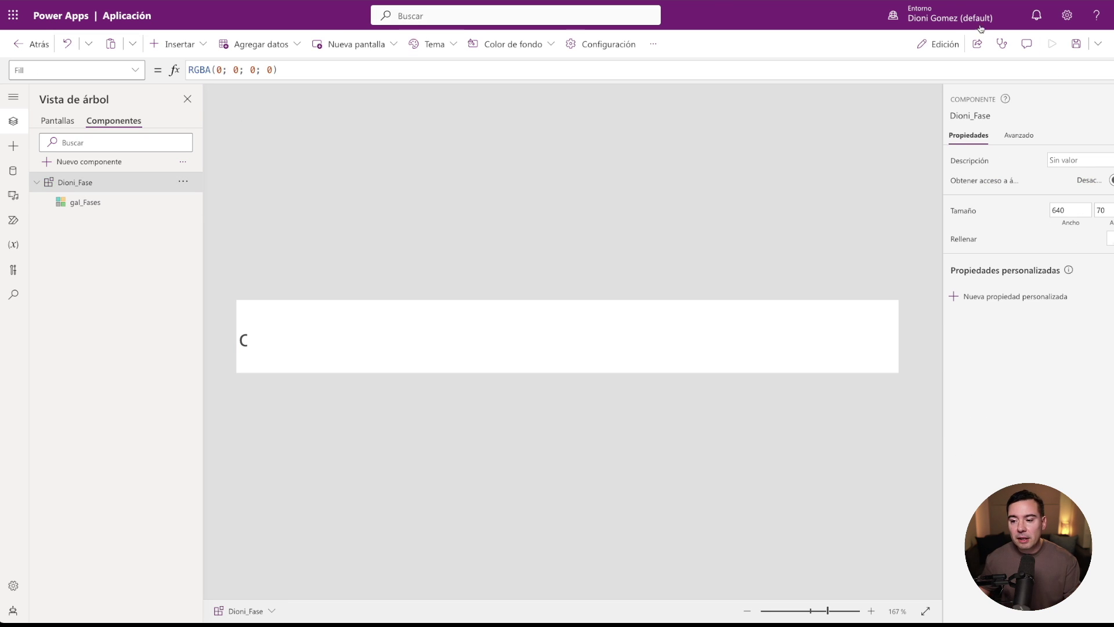
click(957, 300)
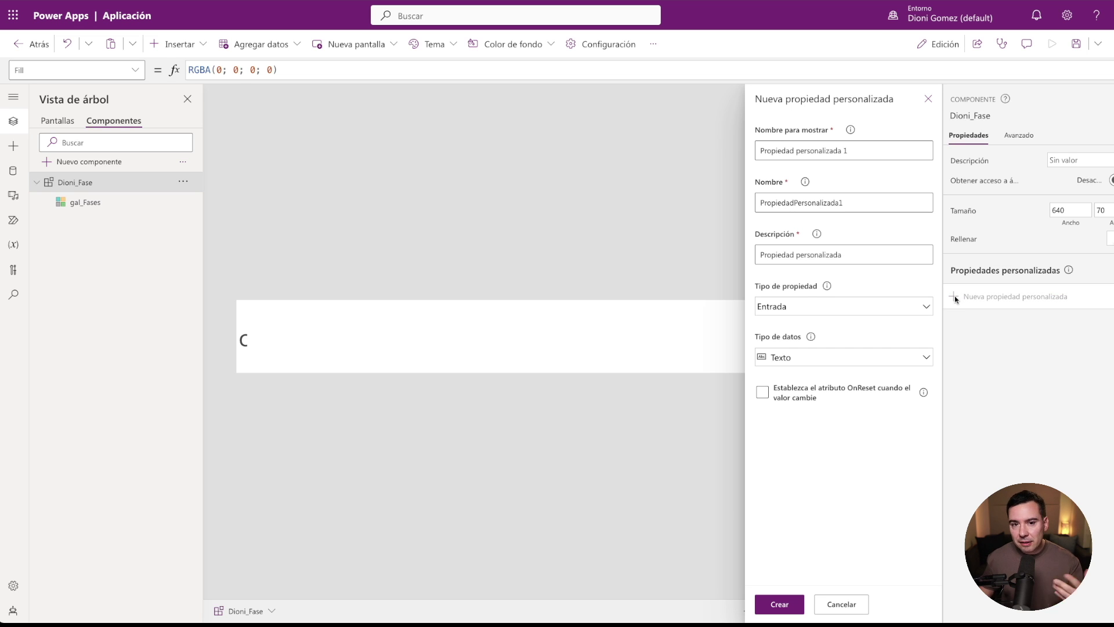
drag(862, 150, 706, 151)
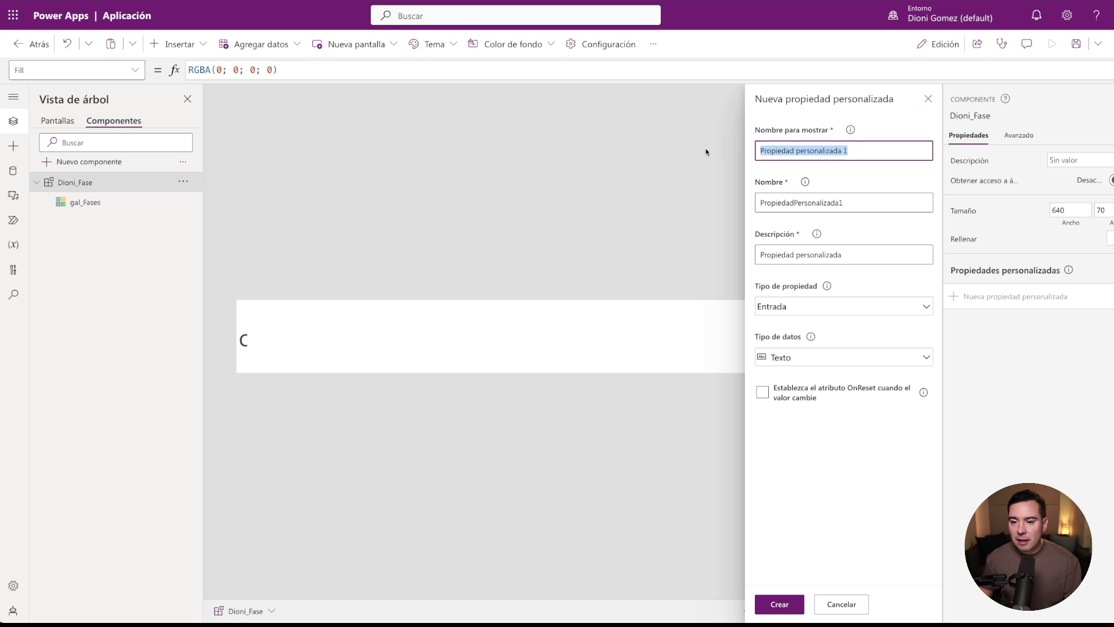
text(Datos )
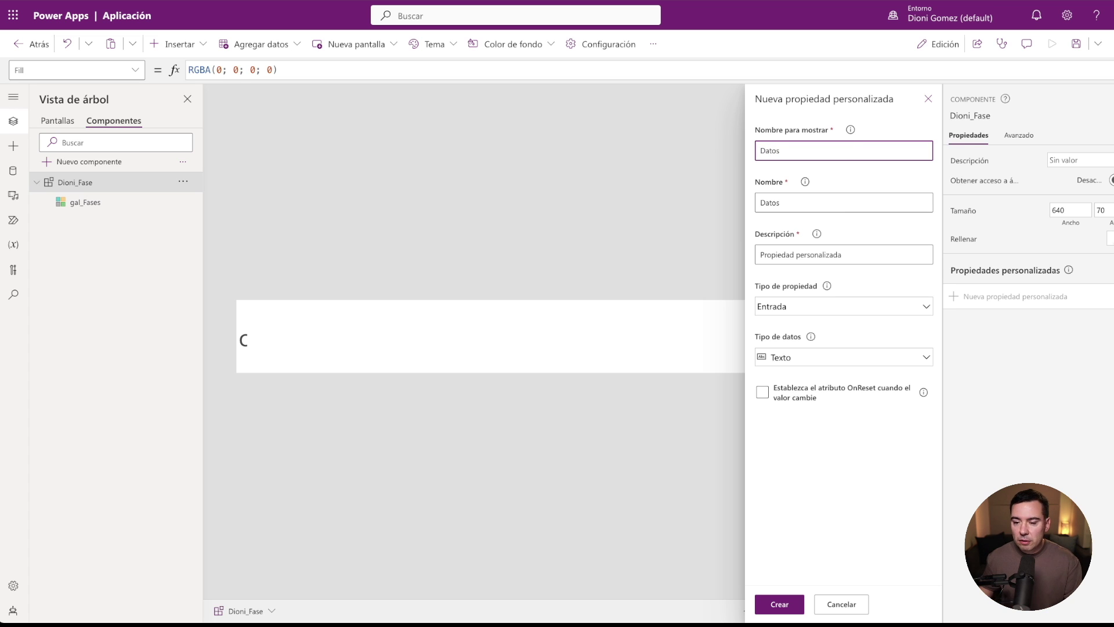
text(Fases)
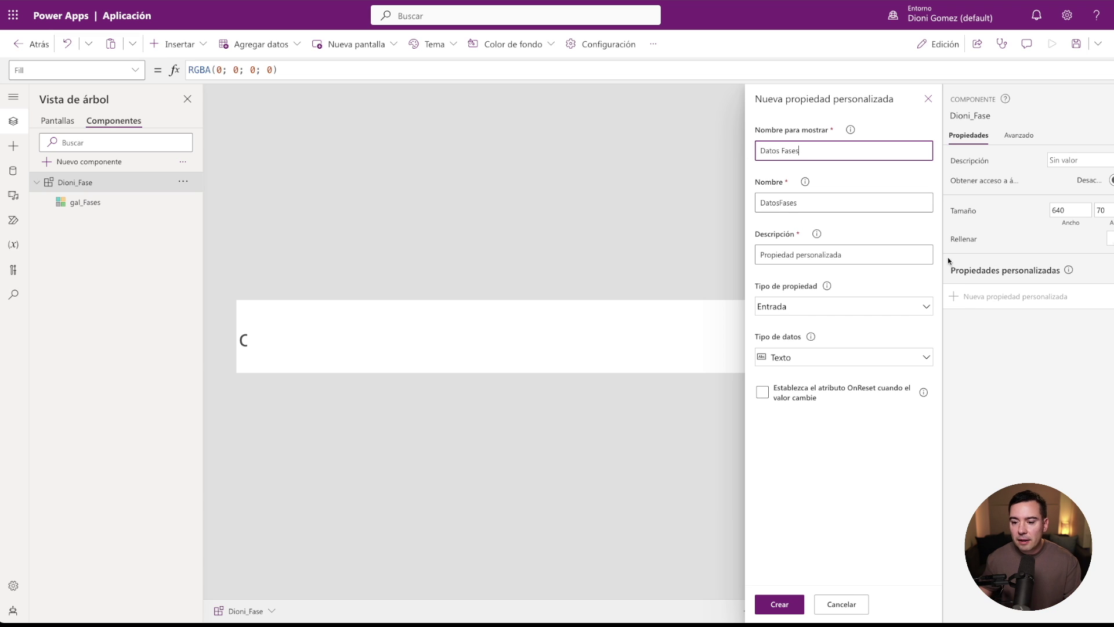
click(897, 361)
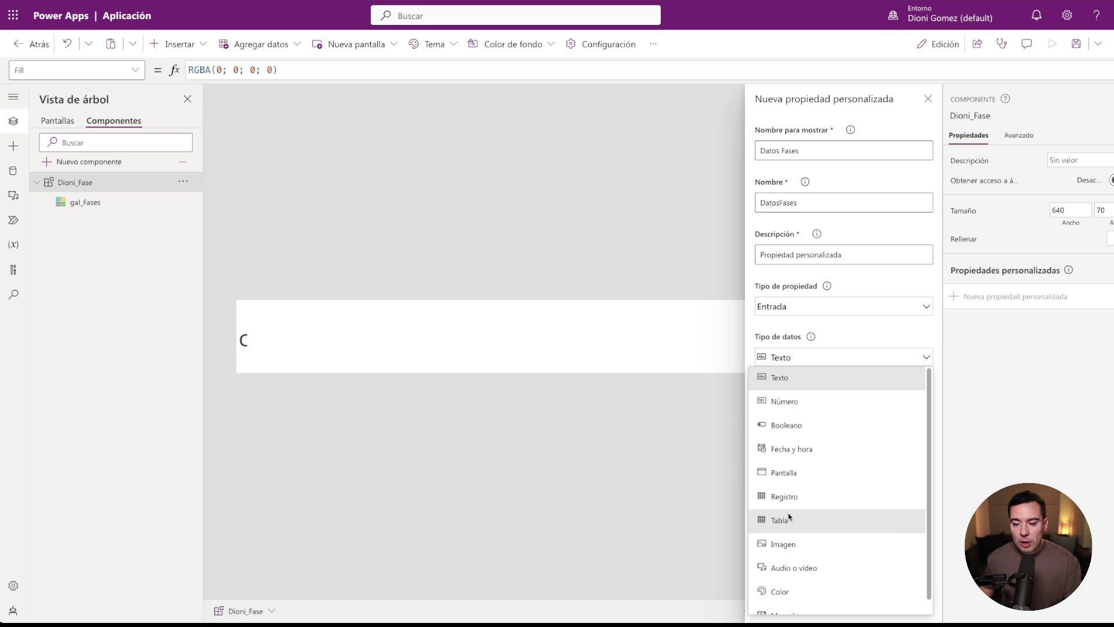
click(789, 518)
click(786, 603)
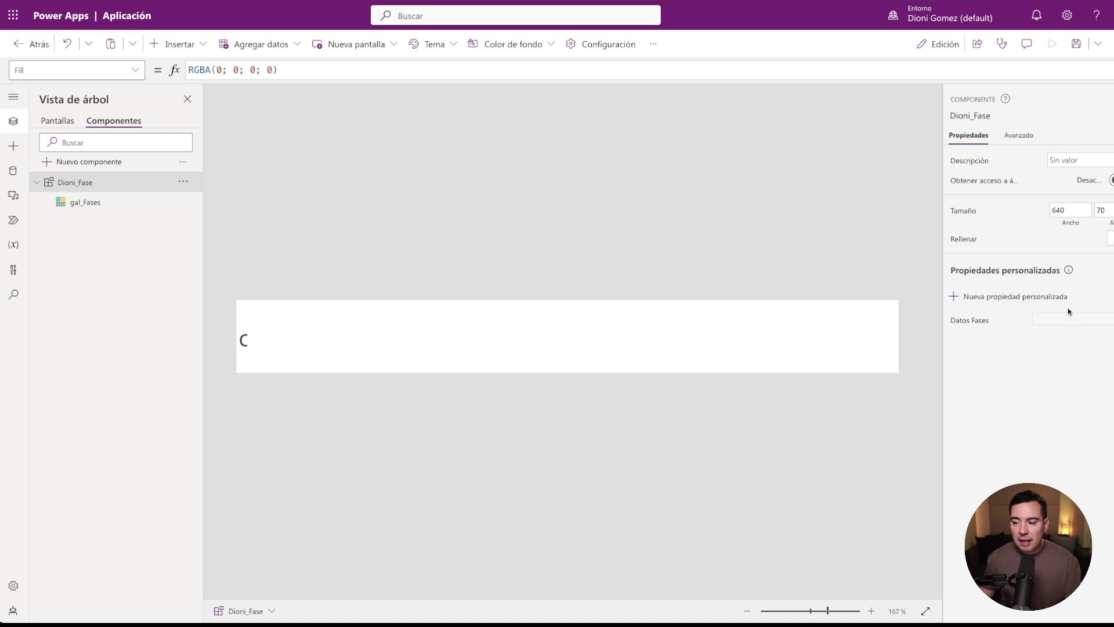
Replace the Datos Fases default with a three-record table of ID, Titulo, Body, Completada and Disponible for Creación de la oferta, Documentación y reuniones, and Marketing y venta.
click(969, 324)
drag(548, 99, 550, 177)
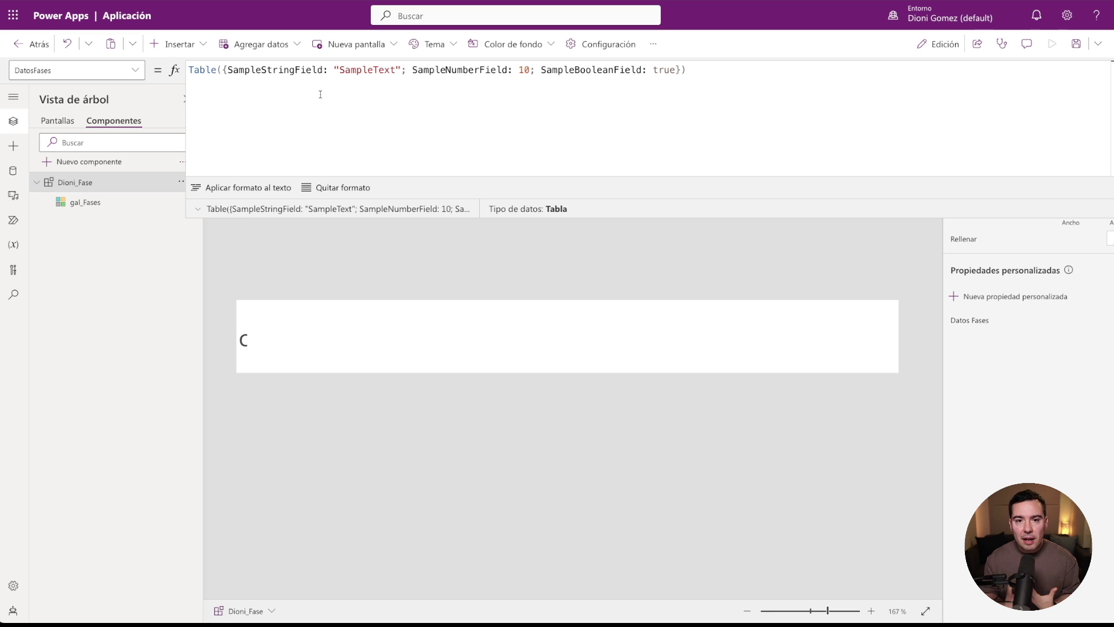
key(ctrl+a)
key(ctrl+v)
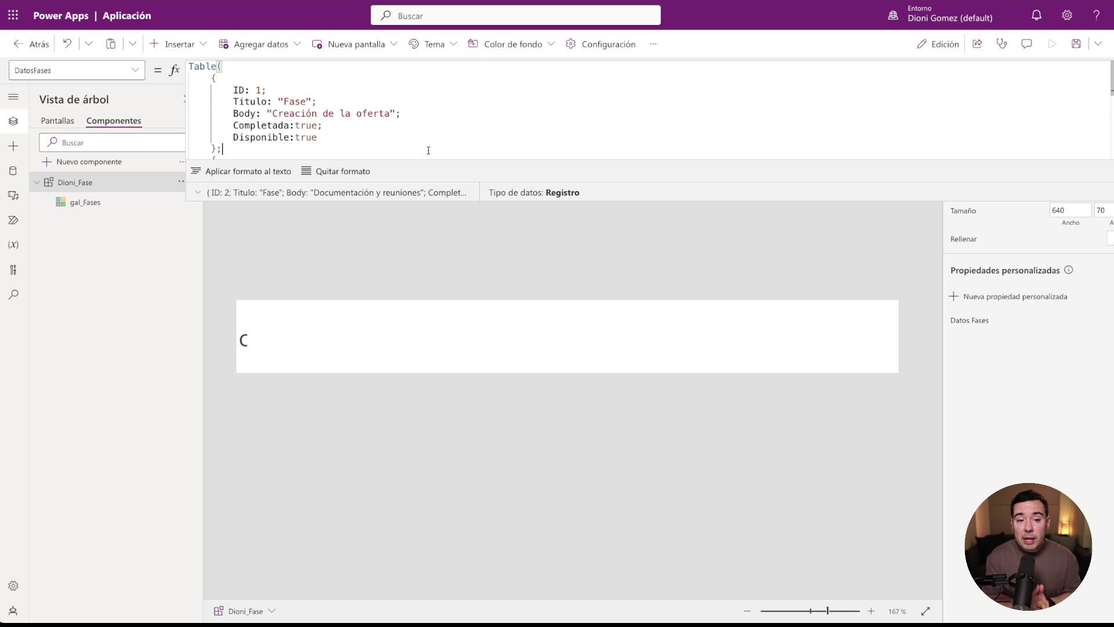
Examine the ID, Titulo, Body, Completada and Disponible fields across the records of the Datos Fases table formula.
click(230, 67)
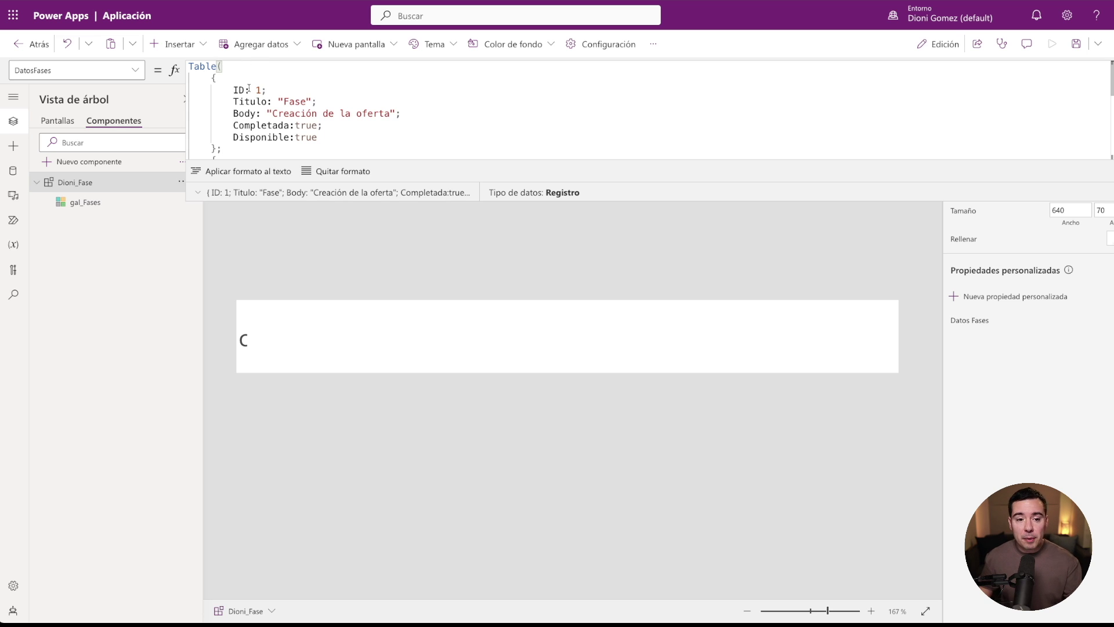
drag(267, 90, 227, 90)
drag(318, 103, 229, 114)
drag(323, 125, 234, 127)
click(323, 125)
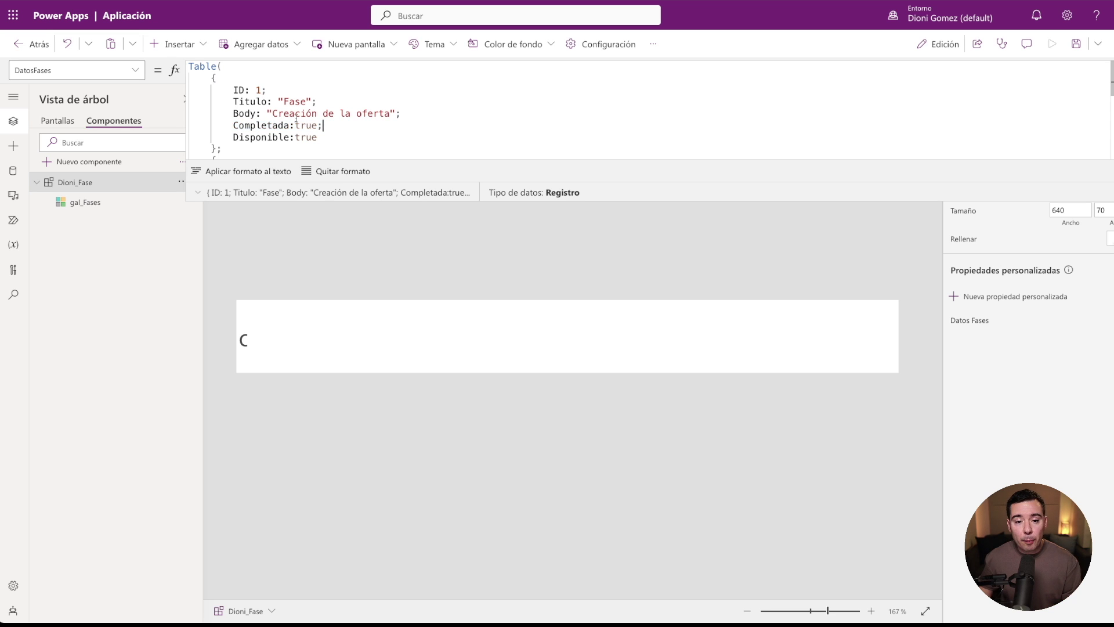
click(320, 126)
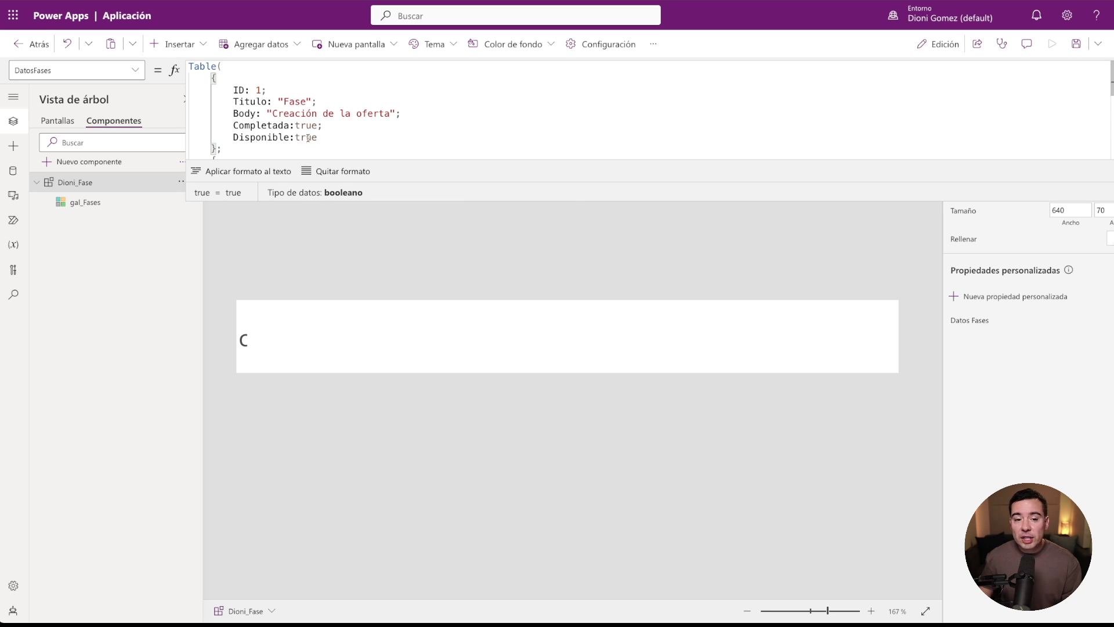
drag(318, 126, 296, 137)
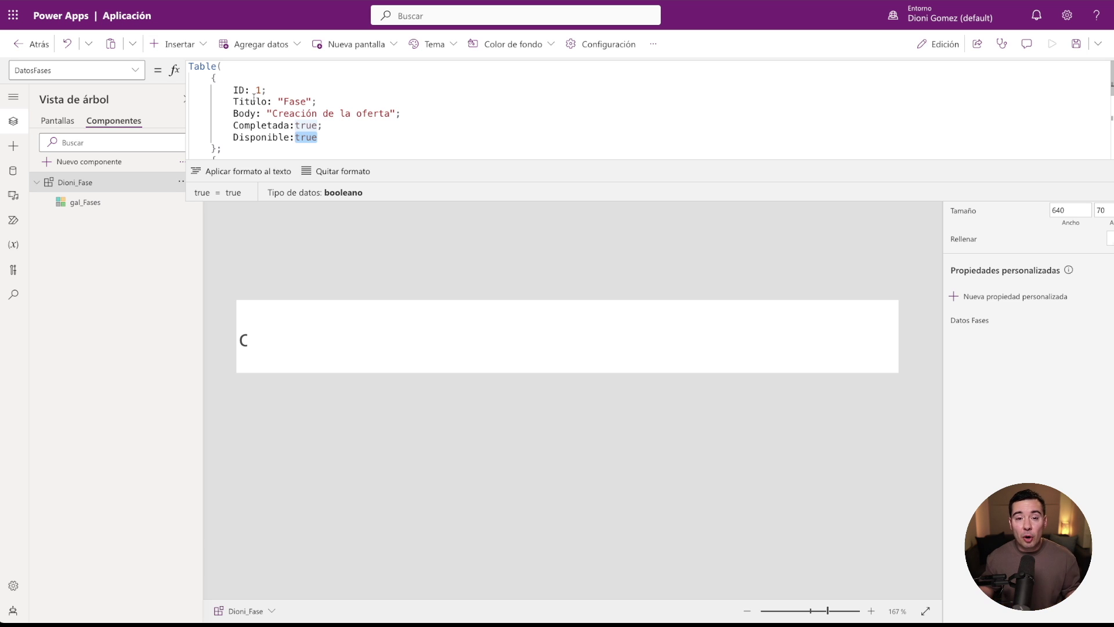
drag(463, 202, 448, 358)
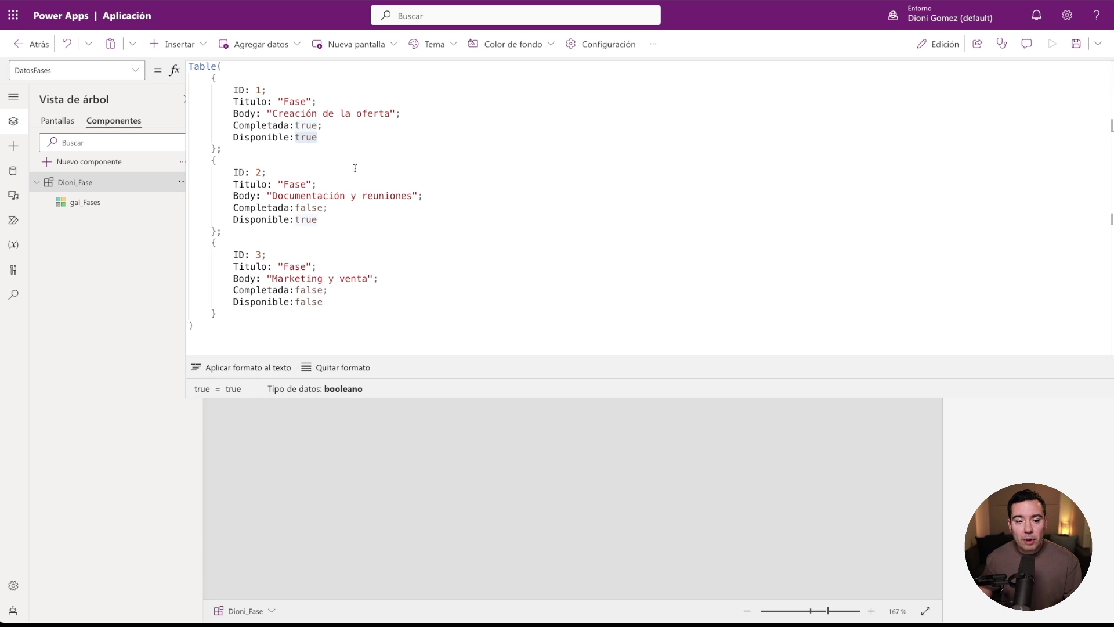
double_click(259, 90)
double_click(259, 173)
double_click(259, 255)
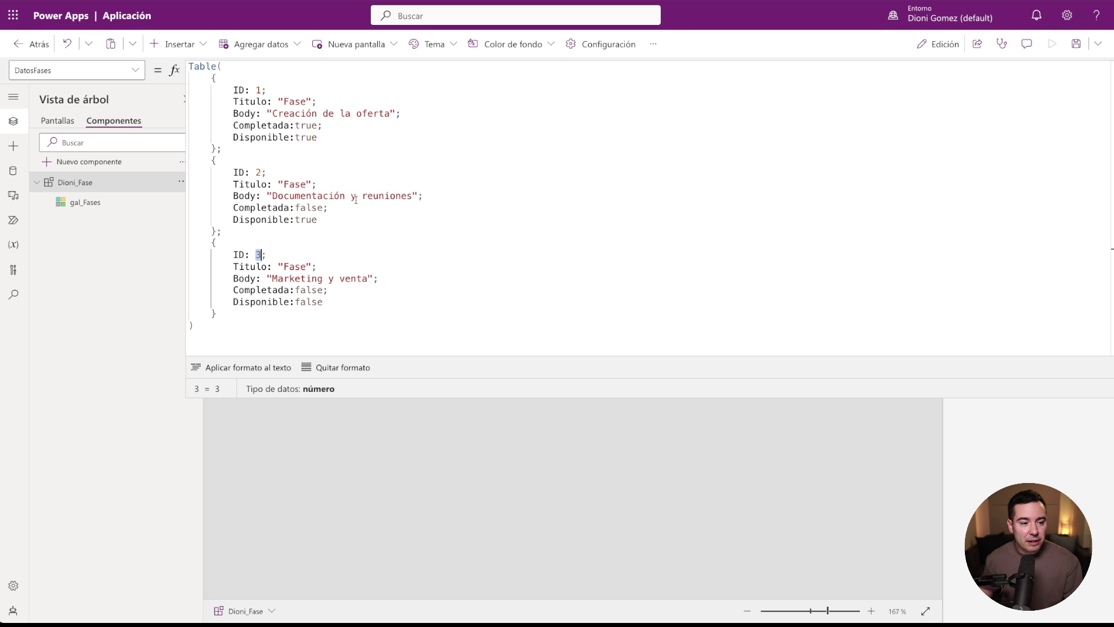
click(123, 184)
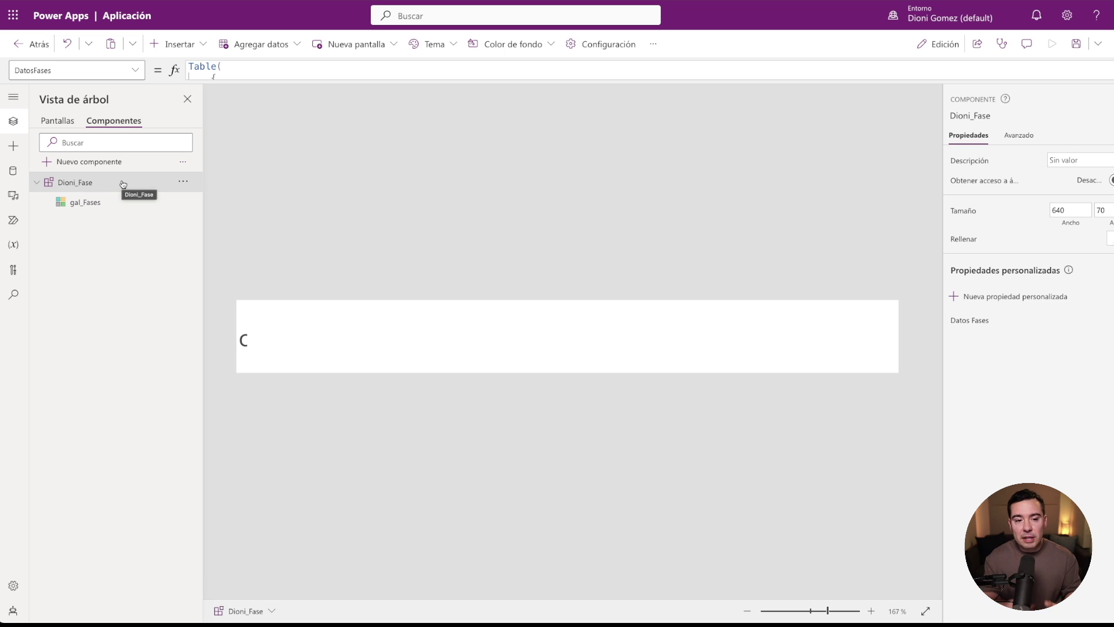
Set the Items of the gal_Fases gallery to Dioni_Fase.DatosFases.
click(69, 202)
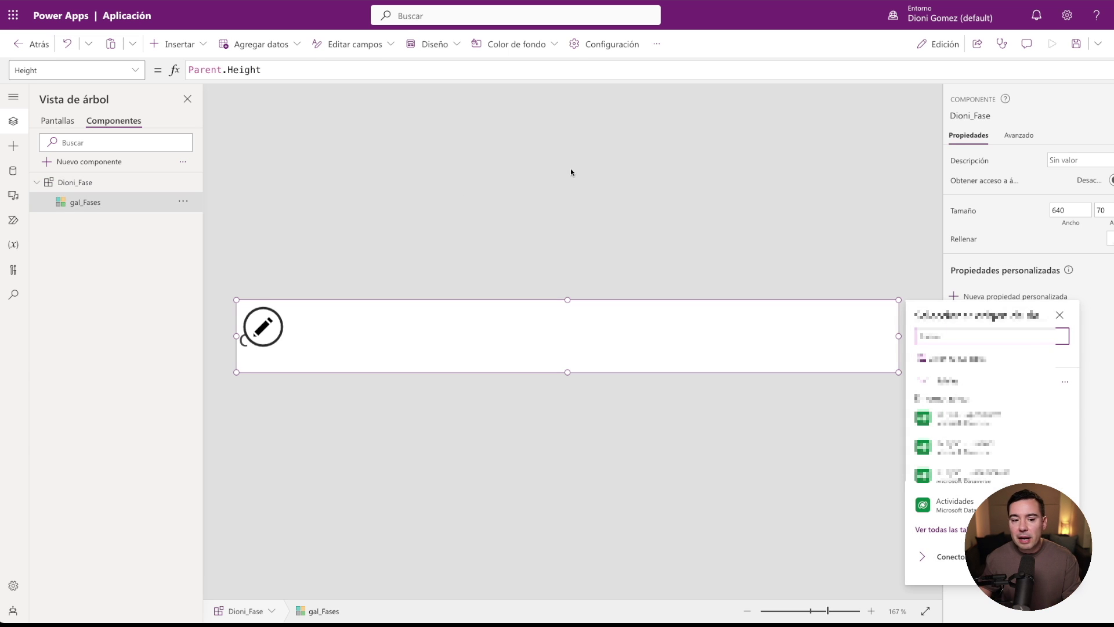
click(981, 164)
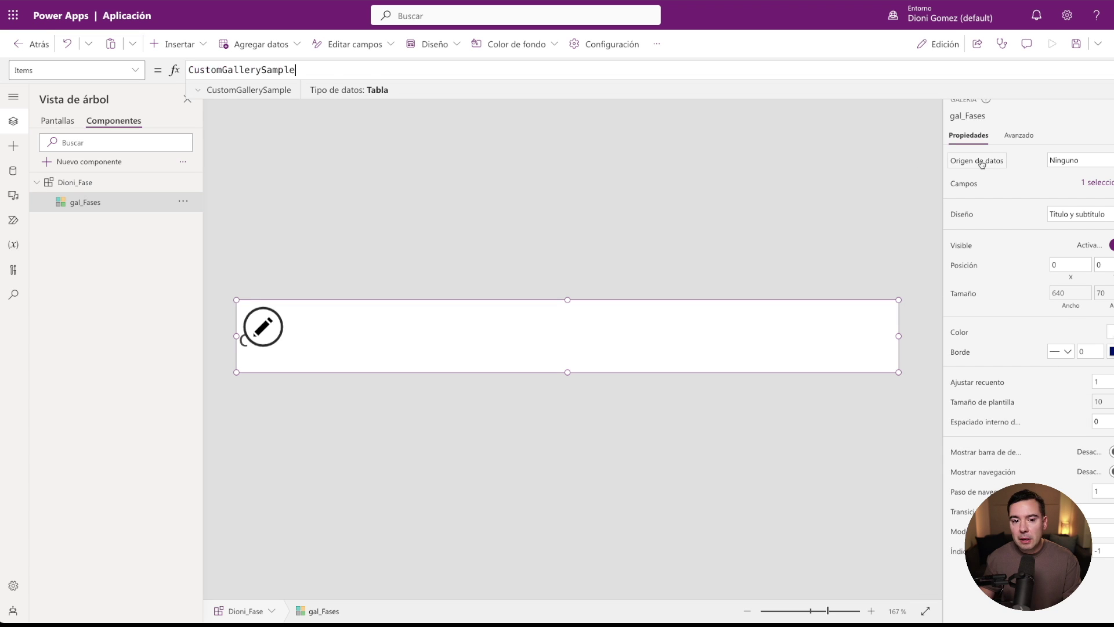
drag(335, 69, 176, 70)
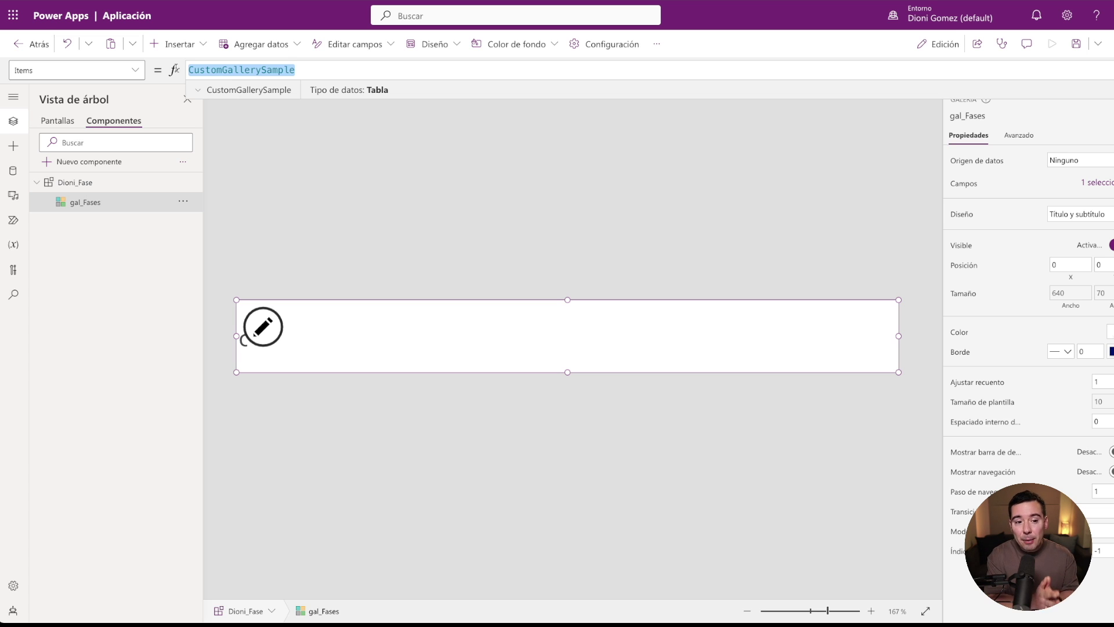
text(Dioni)
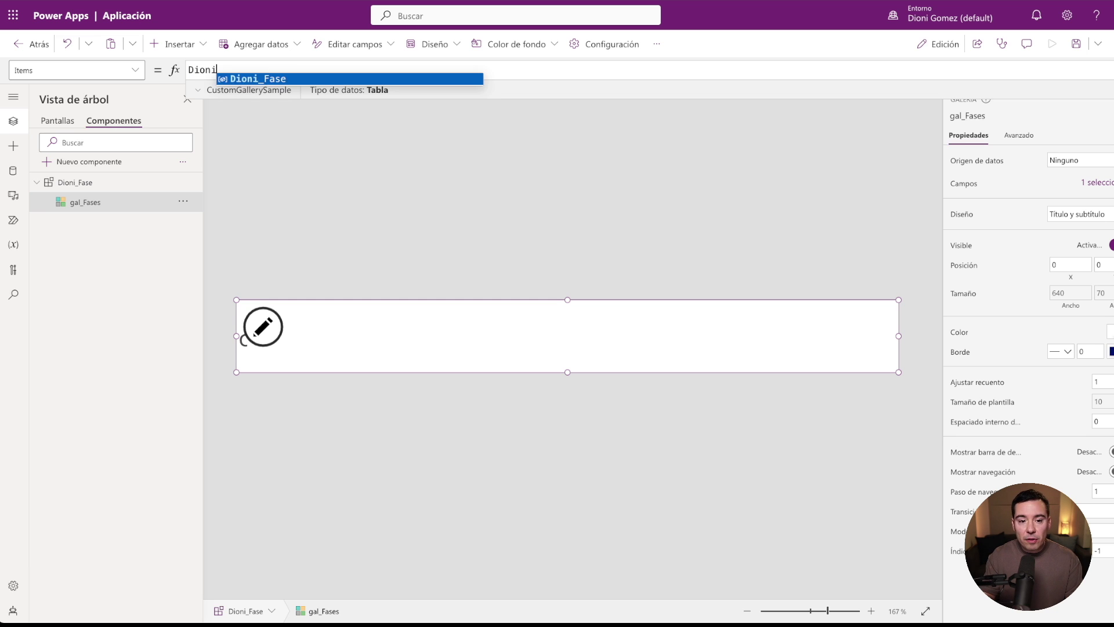
key(Tab)
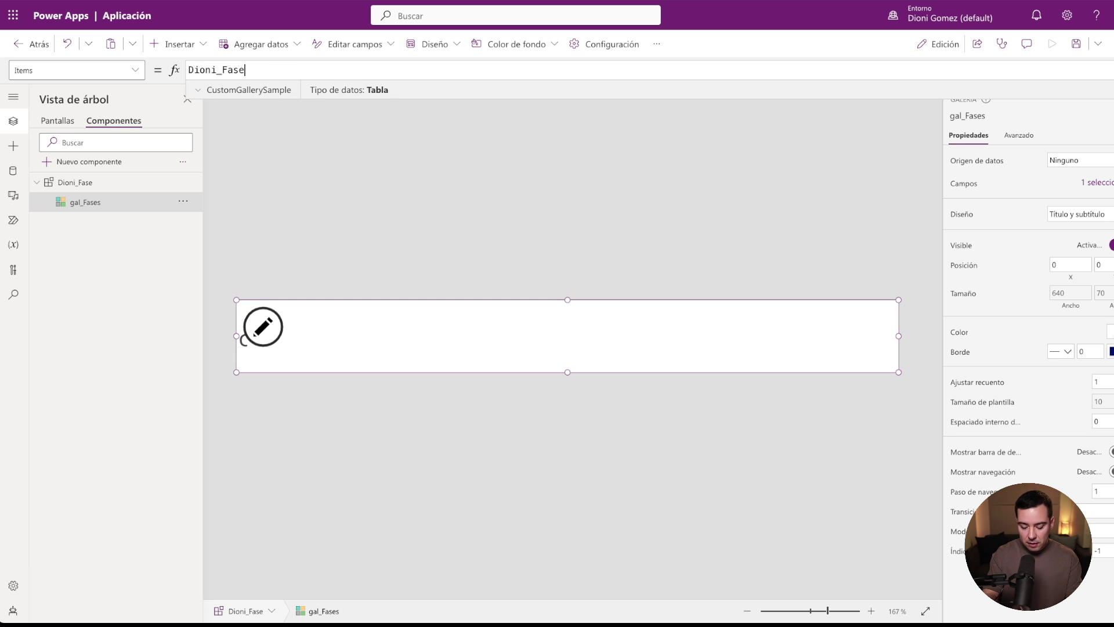
text(.)
key(Tab)
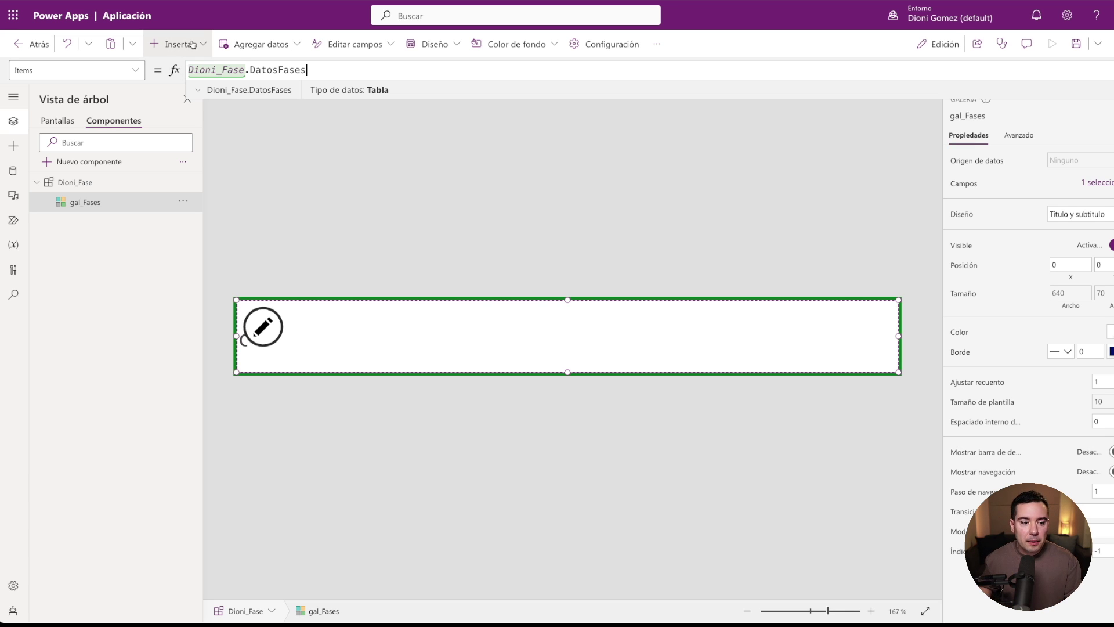
Insert a text label into the template cell of the gal_Fases gallery.
click(266, 326)
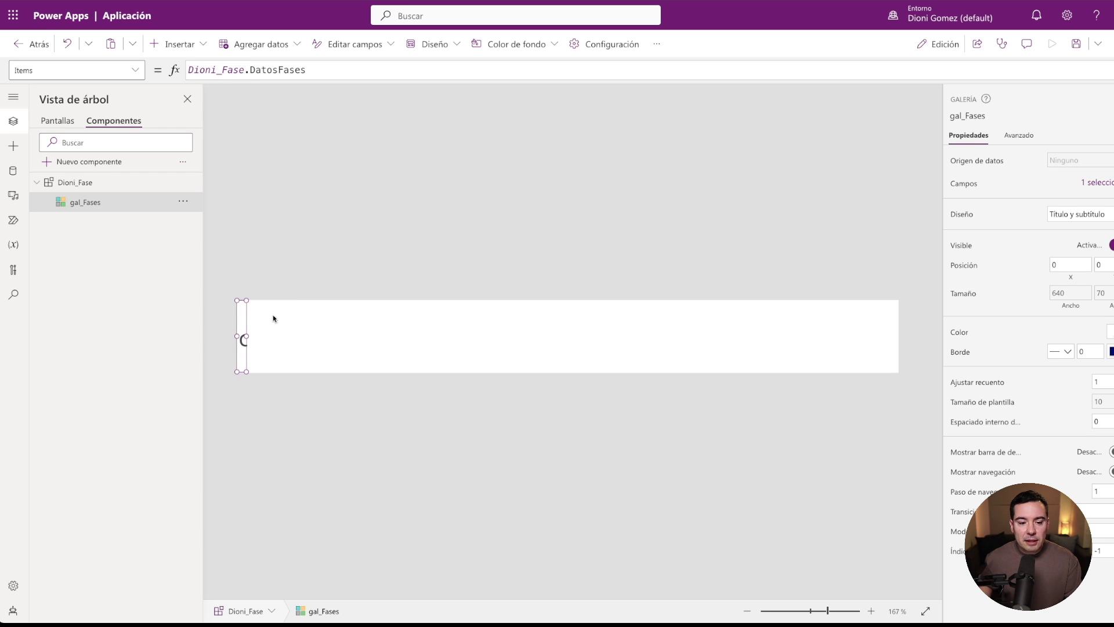
click(185, 39)
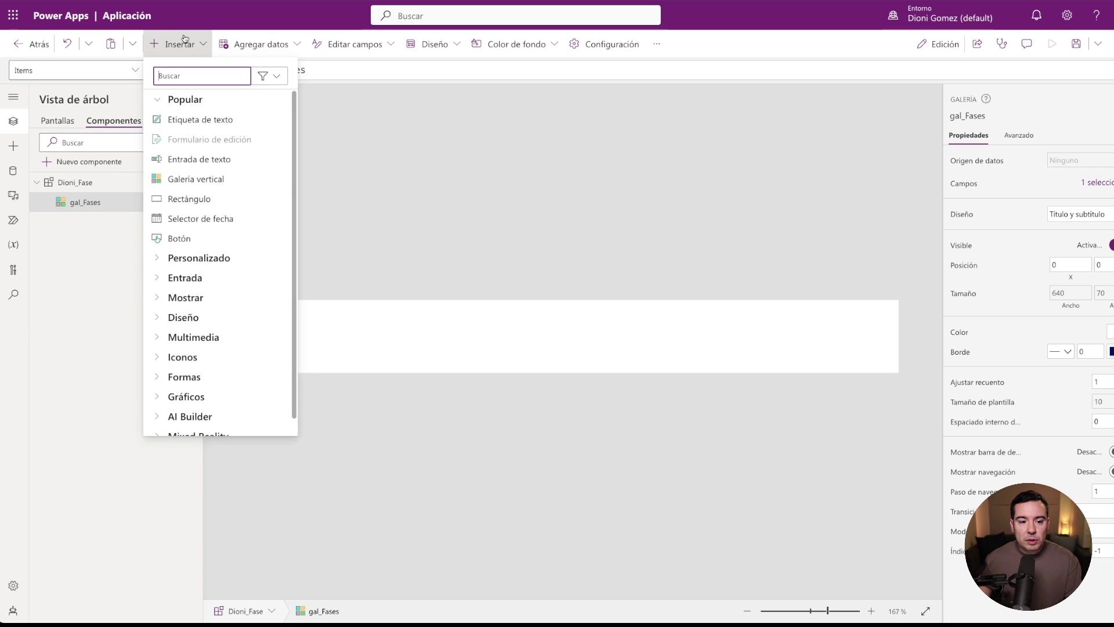
click(177, 120)
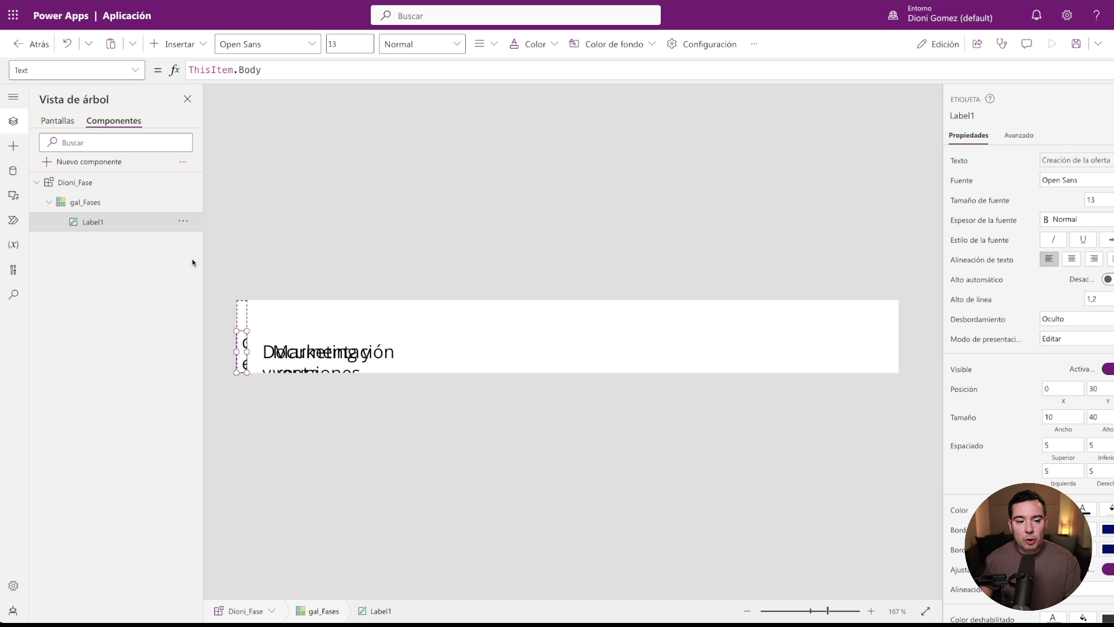
Set the template size of the gal_Fases gallery to 150.
click(119, 207)
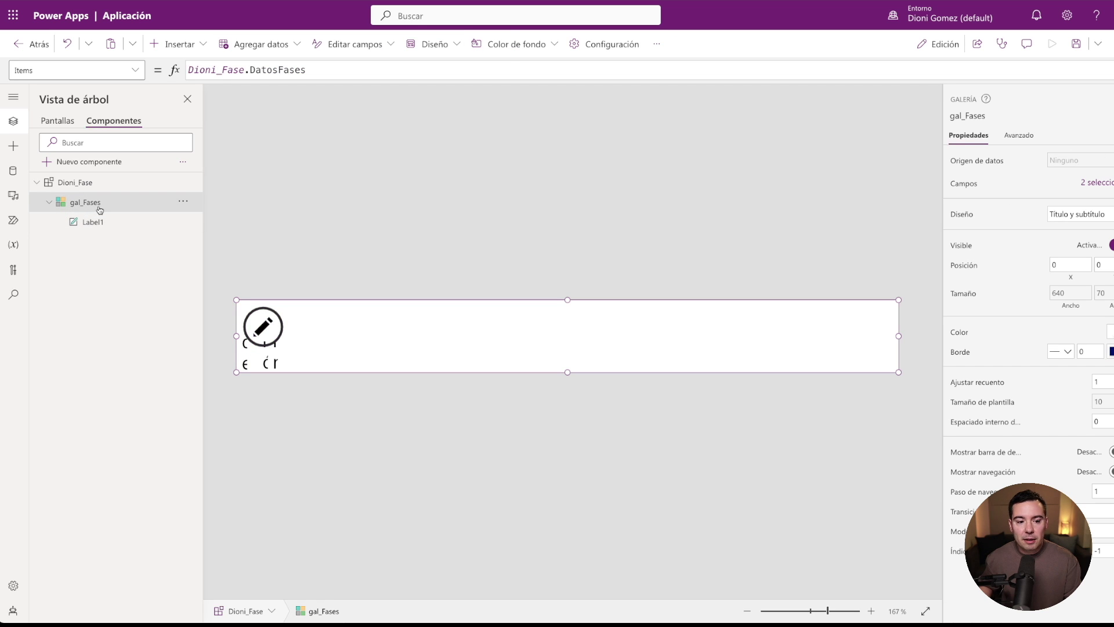
click(966, 402)
drag(334, 69, 174, 71)
text(150)
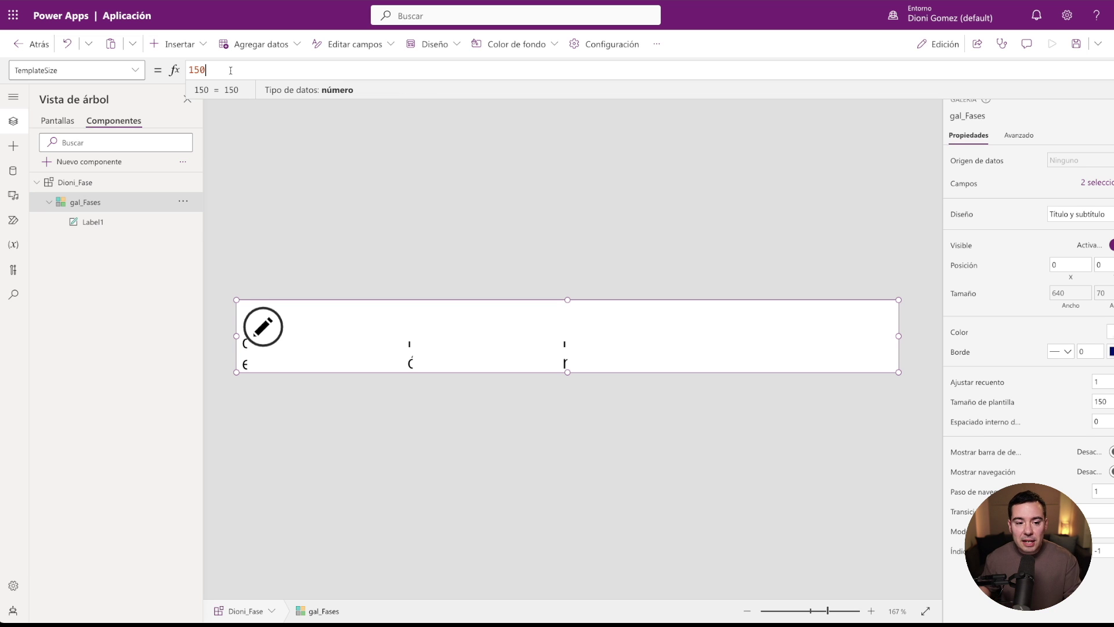
Resize the gallery's Body label to 150 by 23 at Y 33 and set its font size to 9.
click(99, 223)
drag(246, 352, 346, 328)
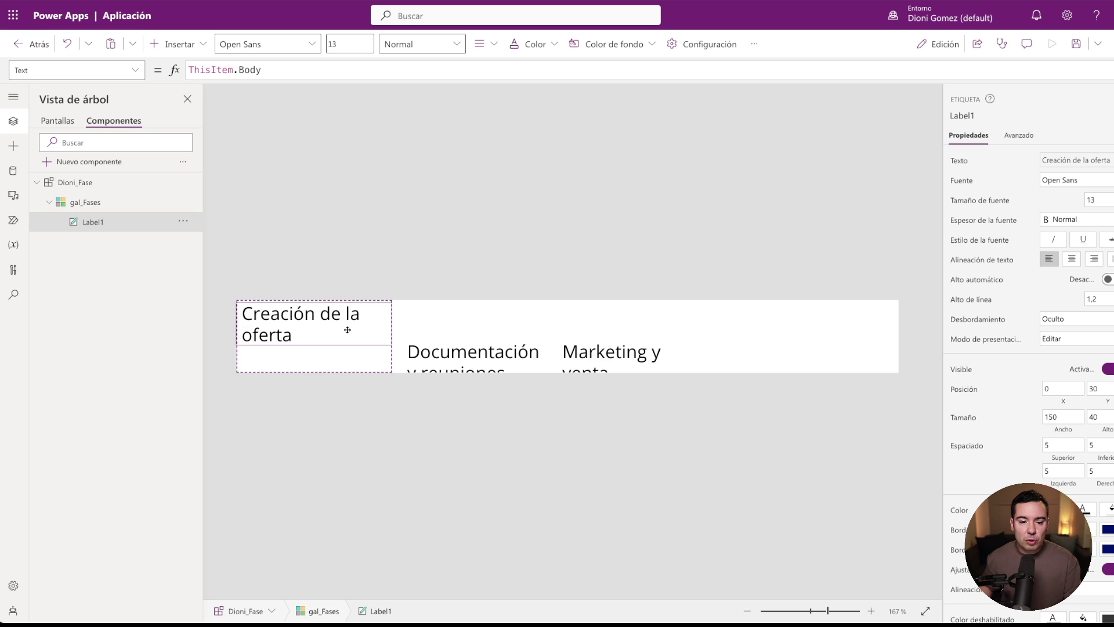
double_click(1090, 200)
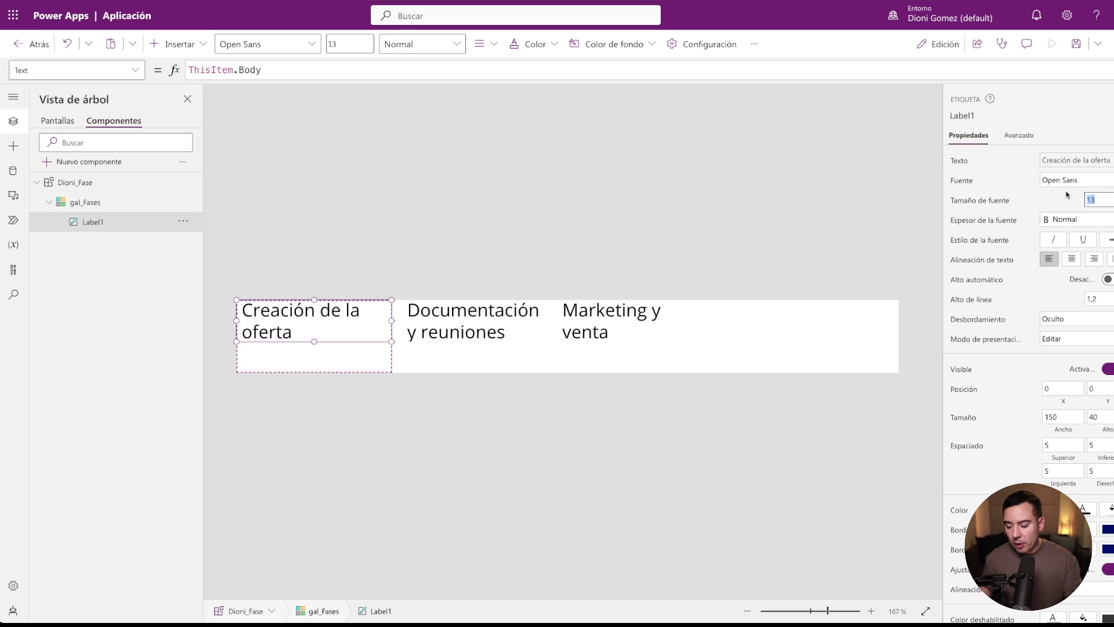
text(9)
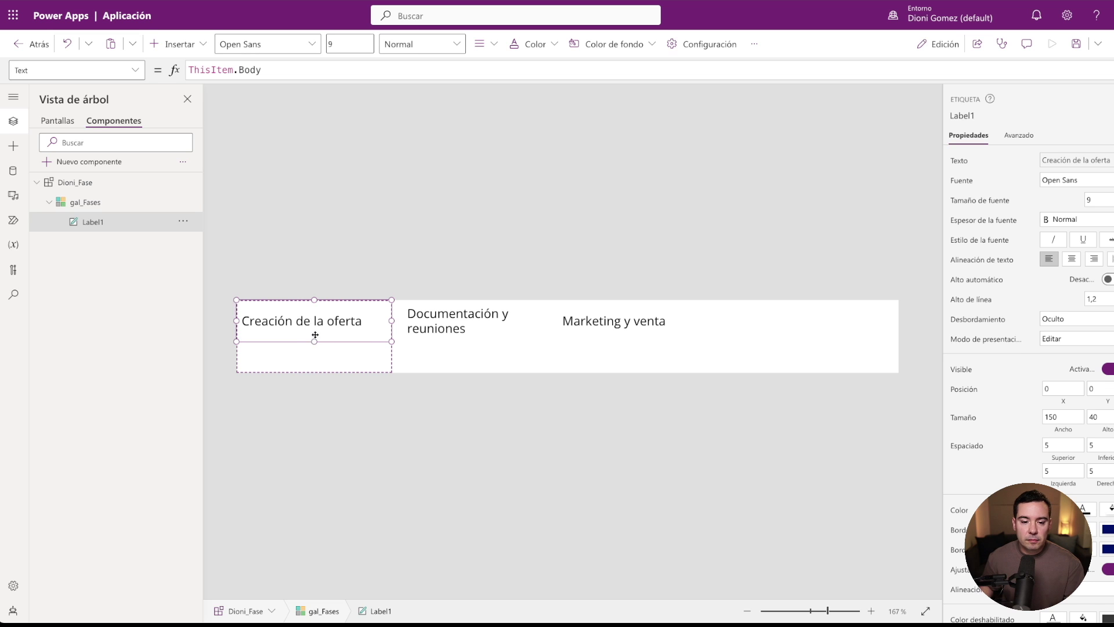
drag(313, 324, 328, 350)
Duplicate the Body label inside the gallery and place the copy directly above the original at X 0, Y 10.
click(96, 223)
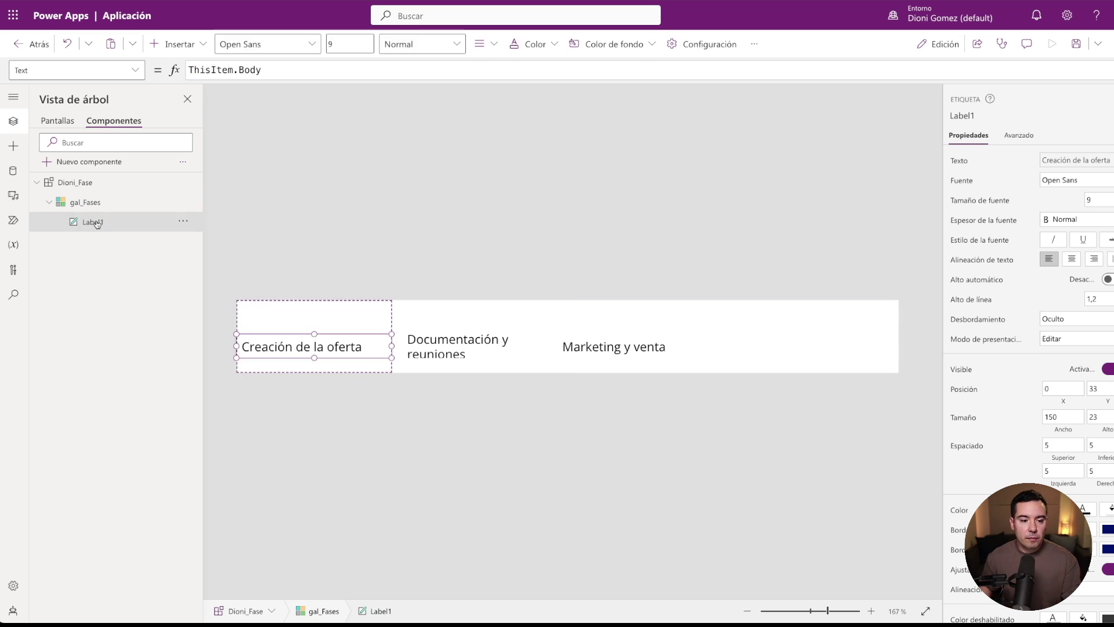
key(ctrl+c)
key(ctrl+v)
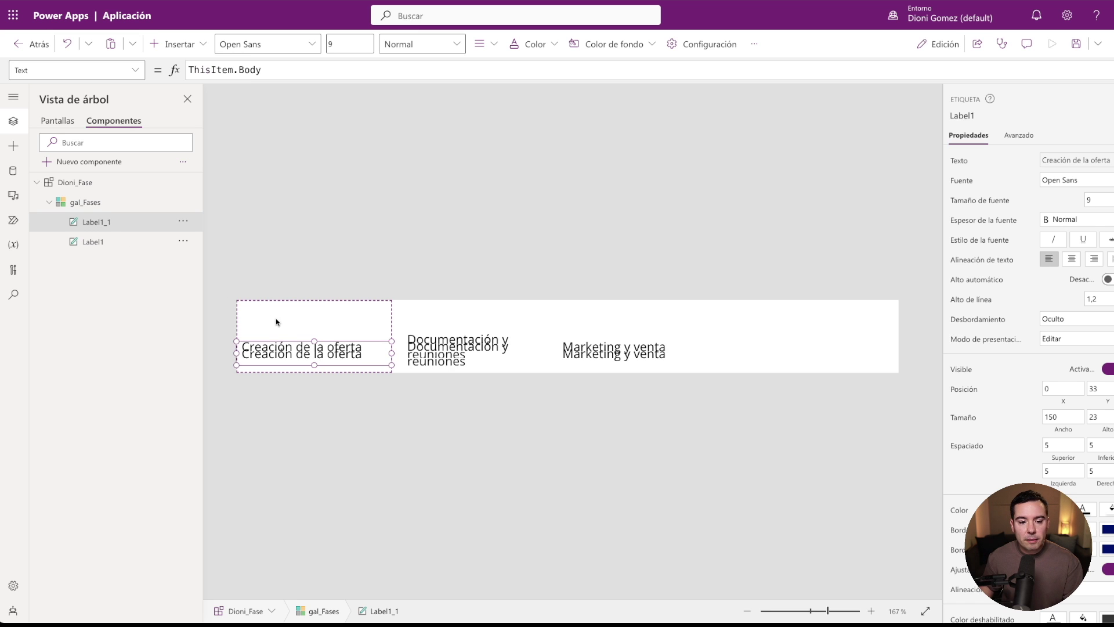
drag(284, 348, 285, 325)
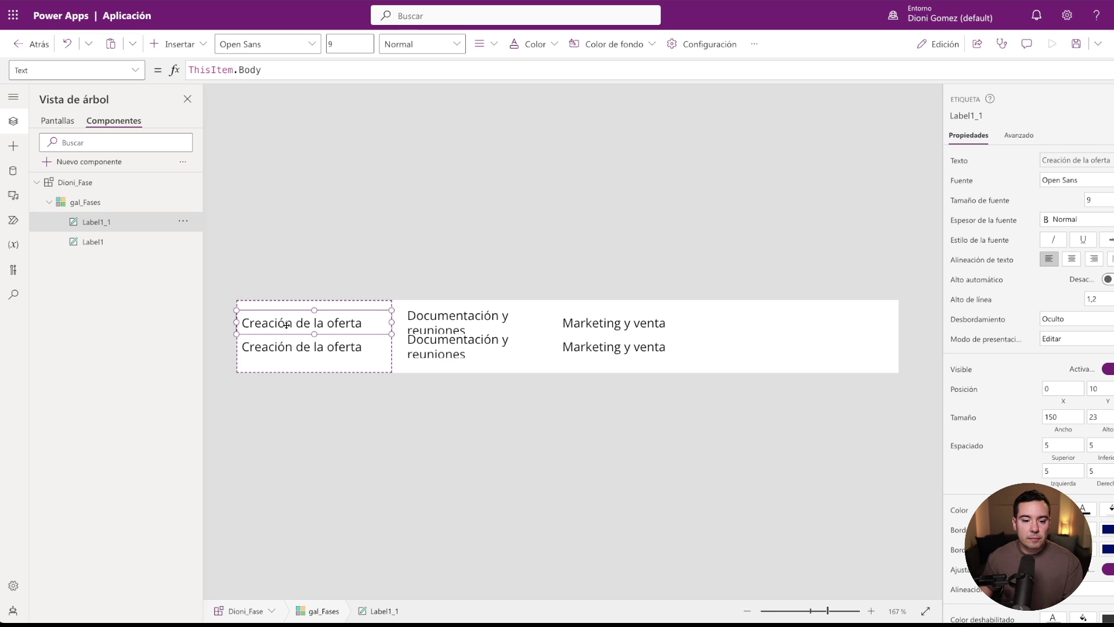
Set the Text of the upper label, Label1_1, to ThisItem.Titulo.
click(258, 70)
drag(260, 69, 239, 70)
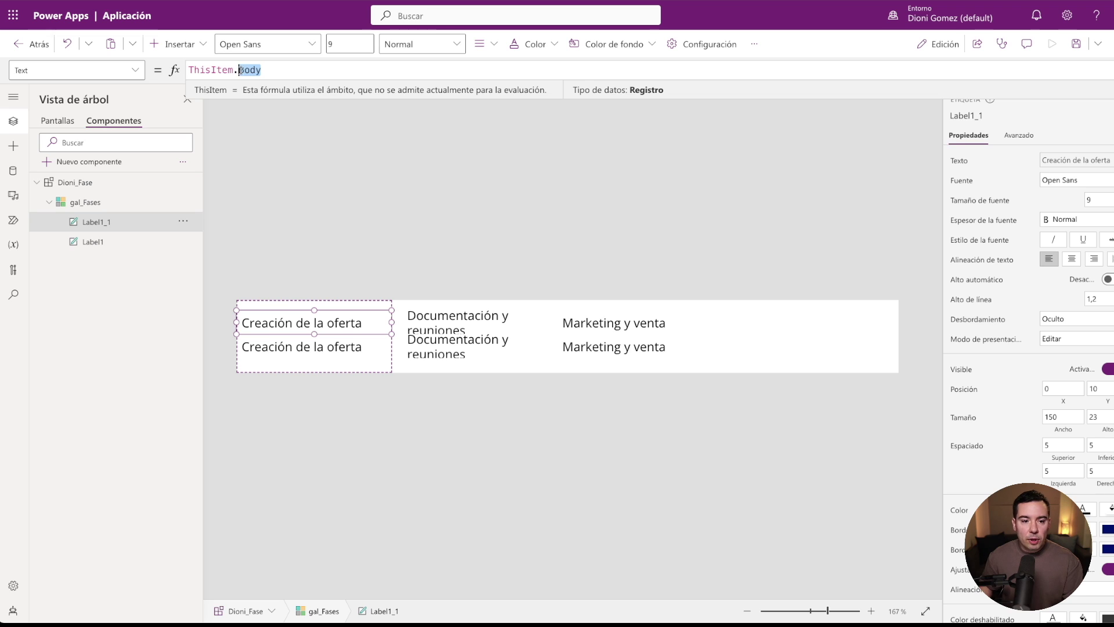
text(Titulo)
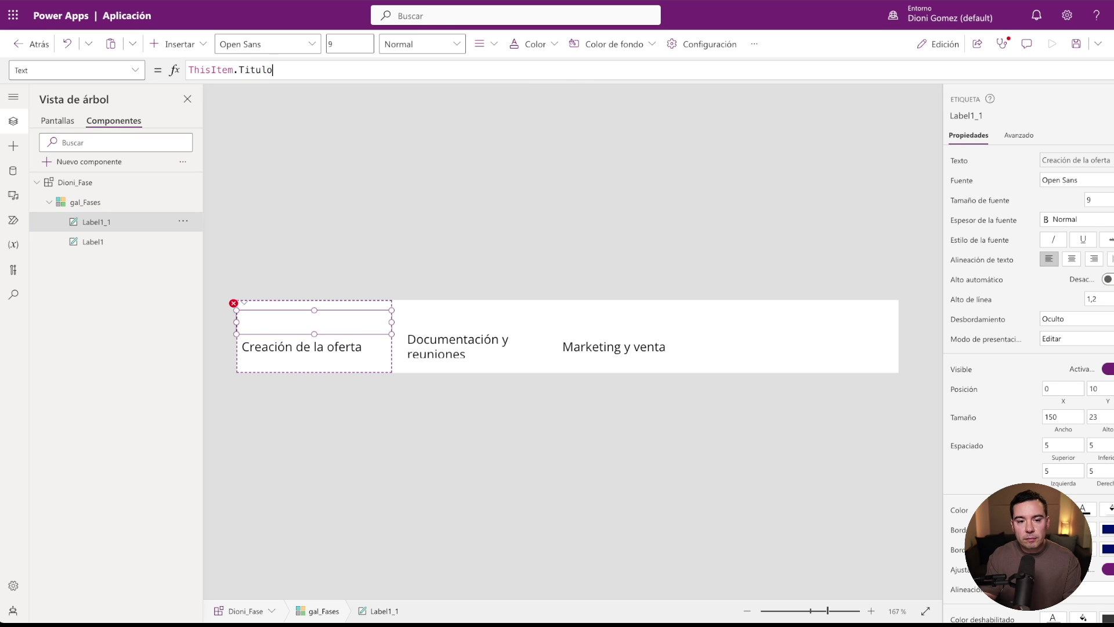
Insert a plain container inside the template of the gal_Fases gallery.
click(336, 350)
click(326, 323)
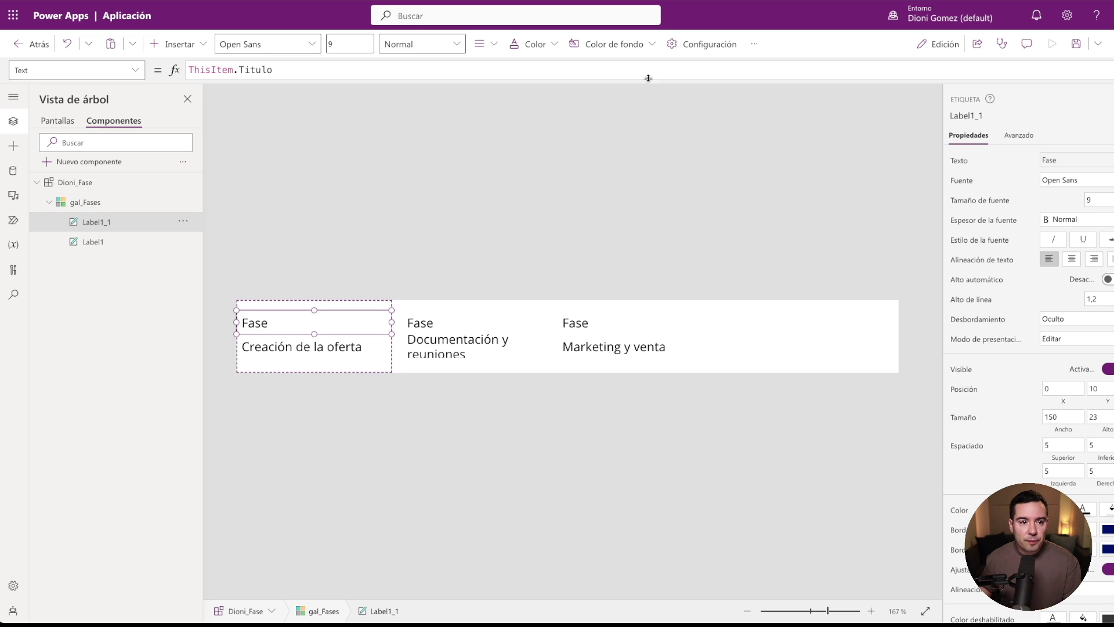
click(269, 328)
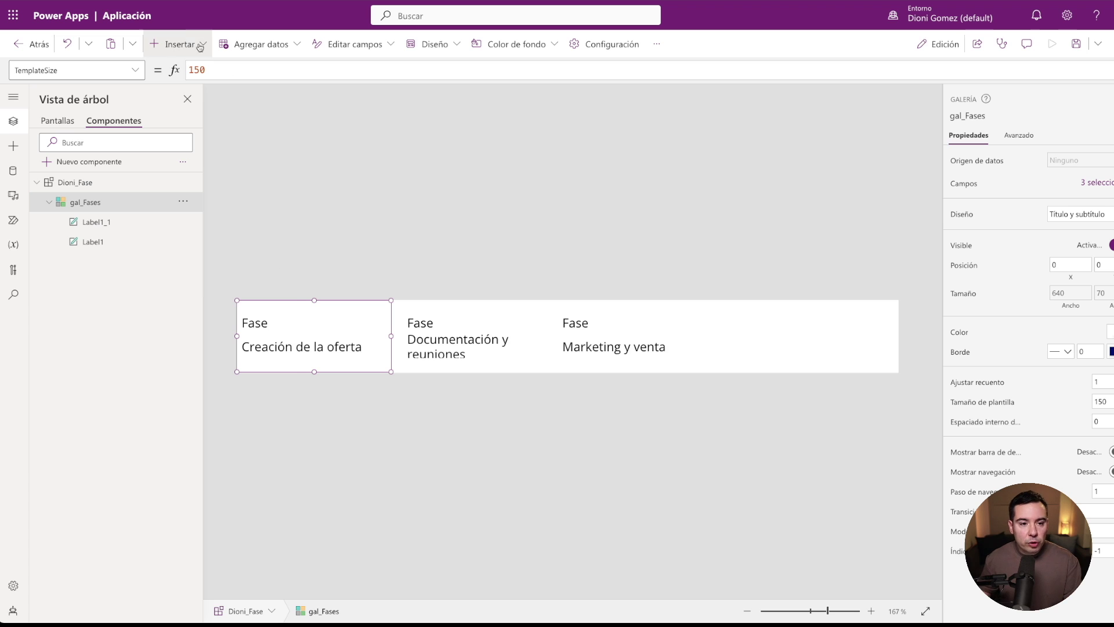
click(177, 44)
text(conte)
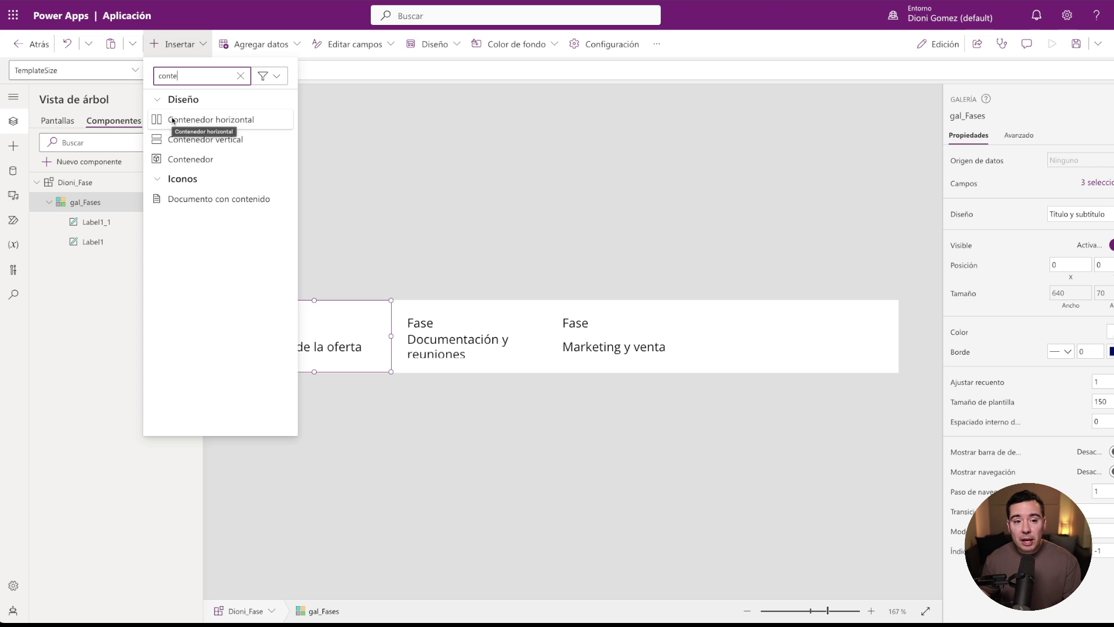
click(182, 160)
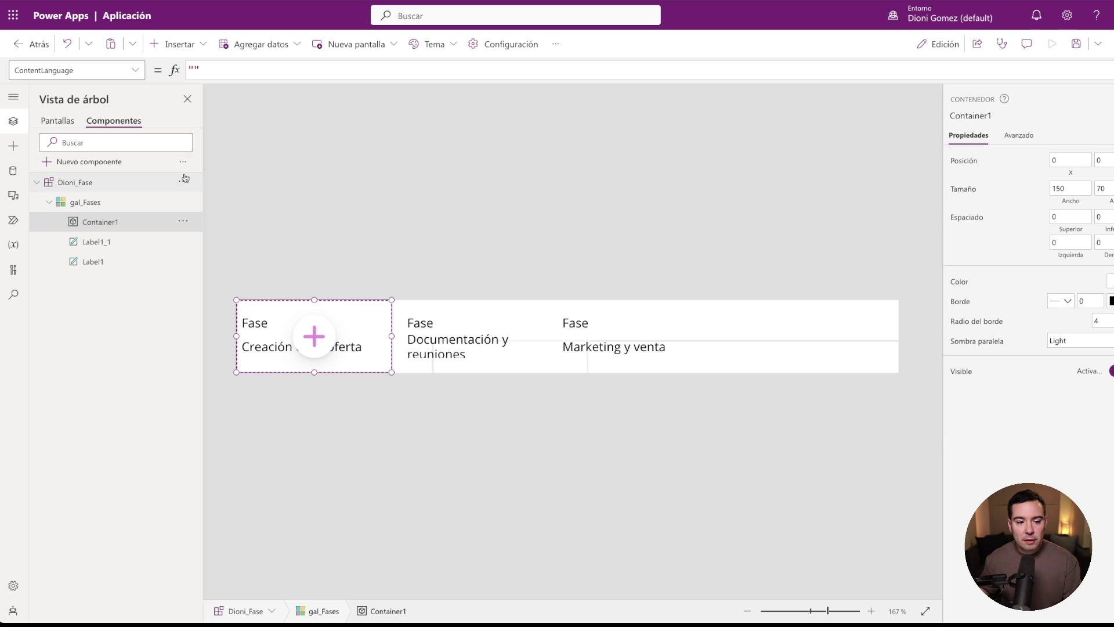
Rename the new container in the gallery to Cnt_Fase.
double_click(105, 221)
text(Cnt-Fase)
key(BackSpace)
key(BackSpace)
key(BackSpace)
key(BackSpace)
key(BackSpace)
text(_Fas)
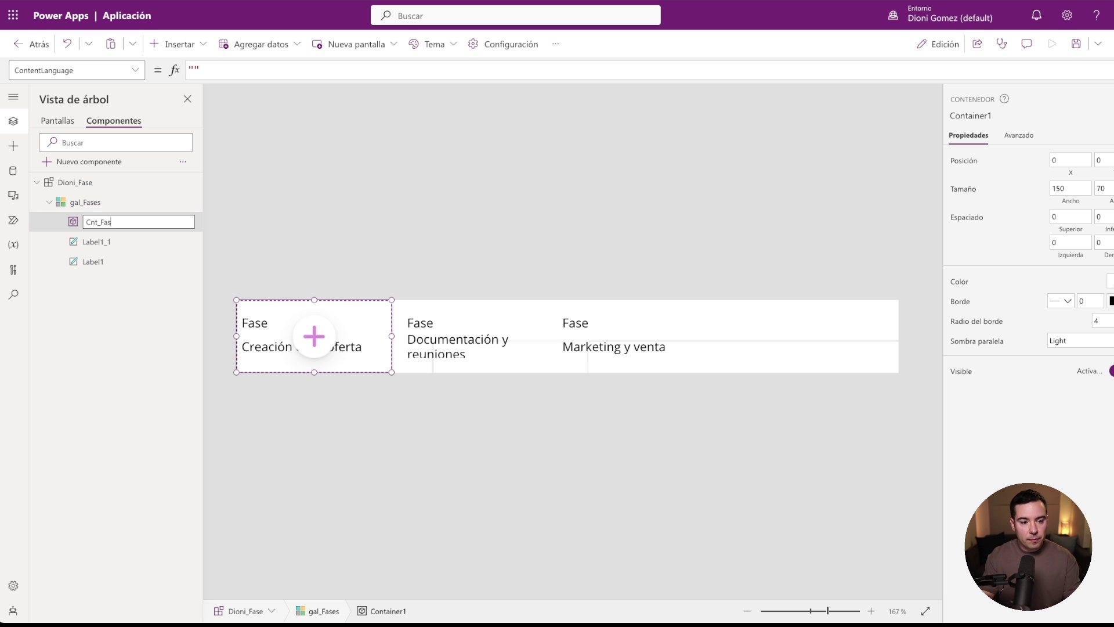
text(e)
key(Return)
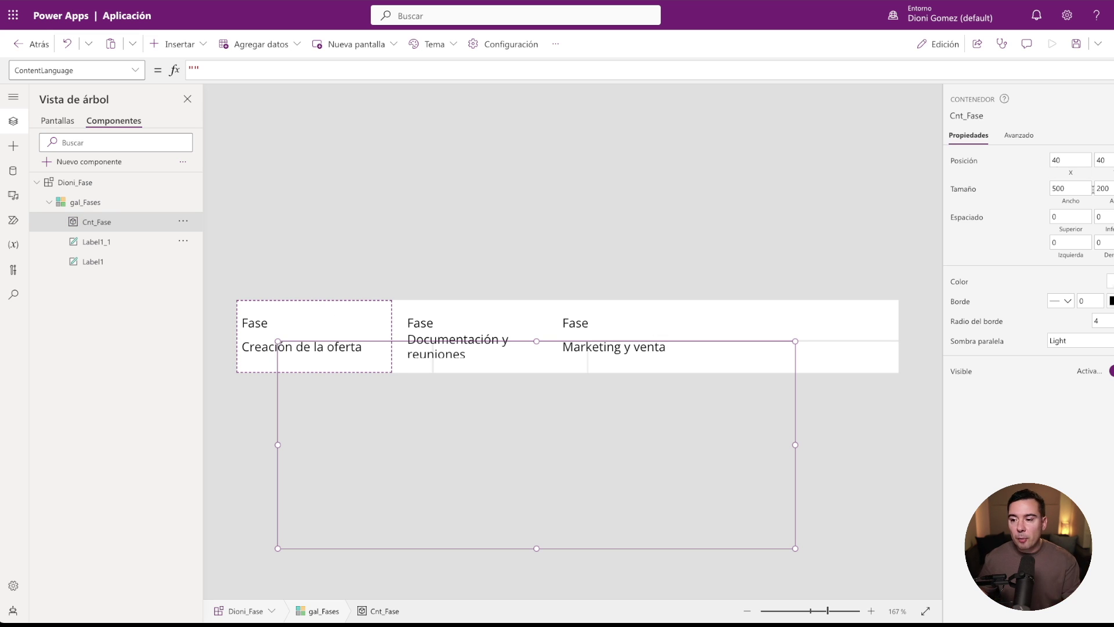
Position the Cnt_Fase container at X 0, Y 0.
click(1068, 160)
text(0)
key(Tab)
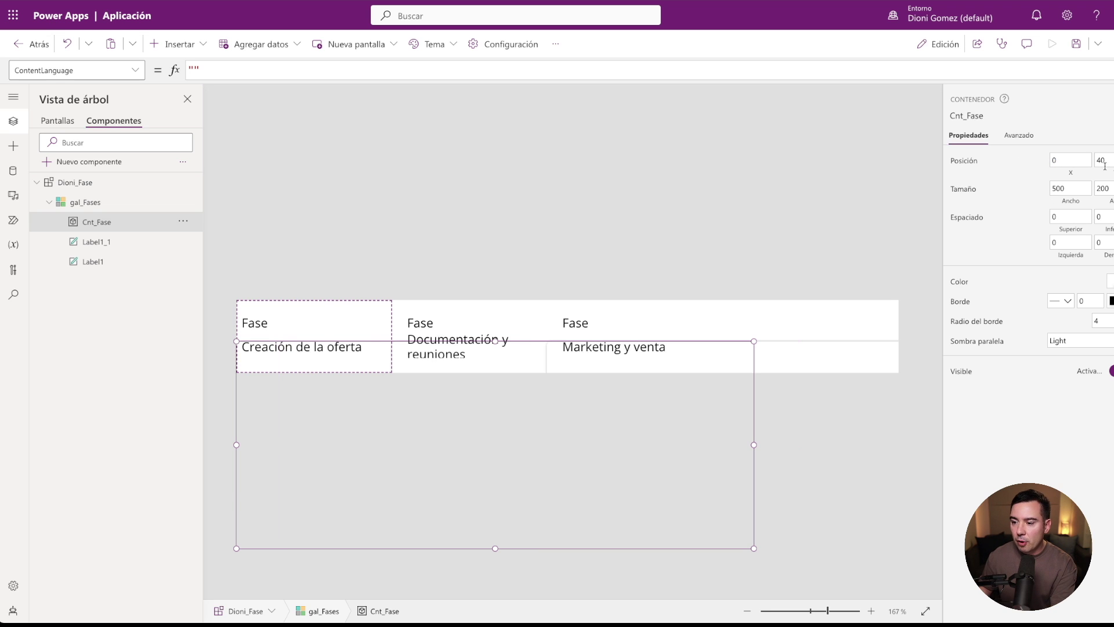
text(0)
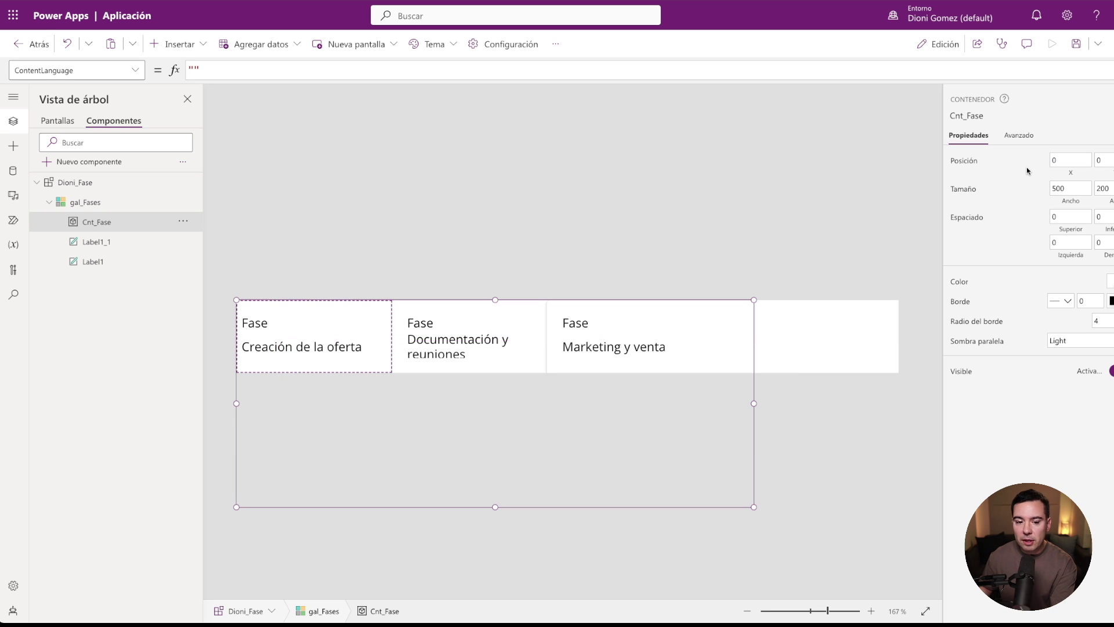
Set the Width of the Cnt_Fase container to Parent.TemplateWidth.
click(1068, 195)
key(ctrl+a)
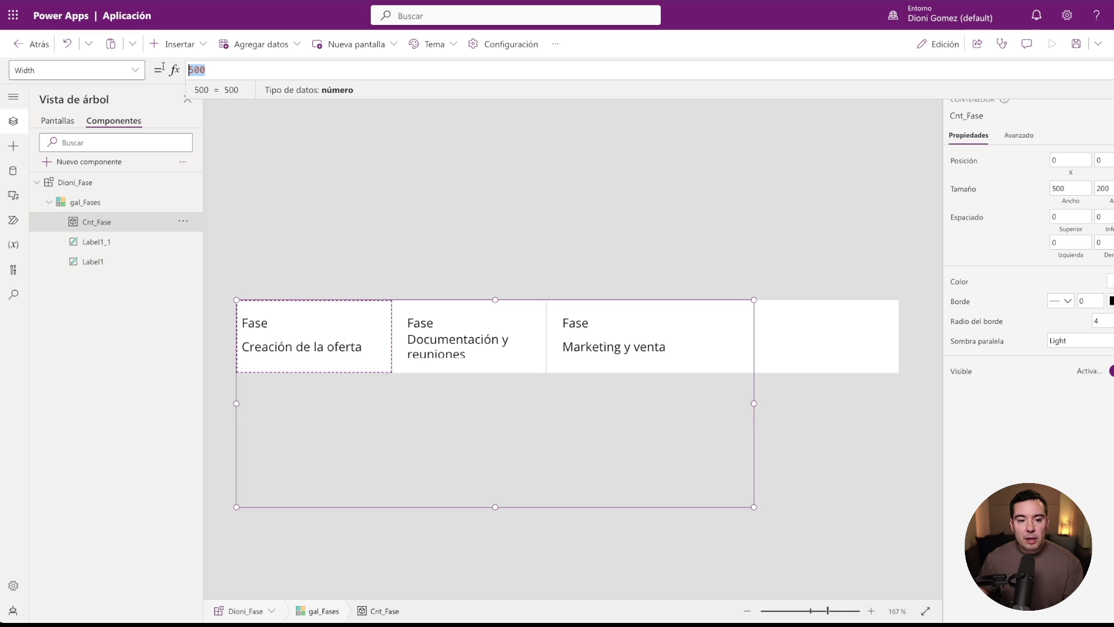
text(Pa)
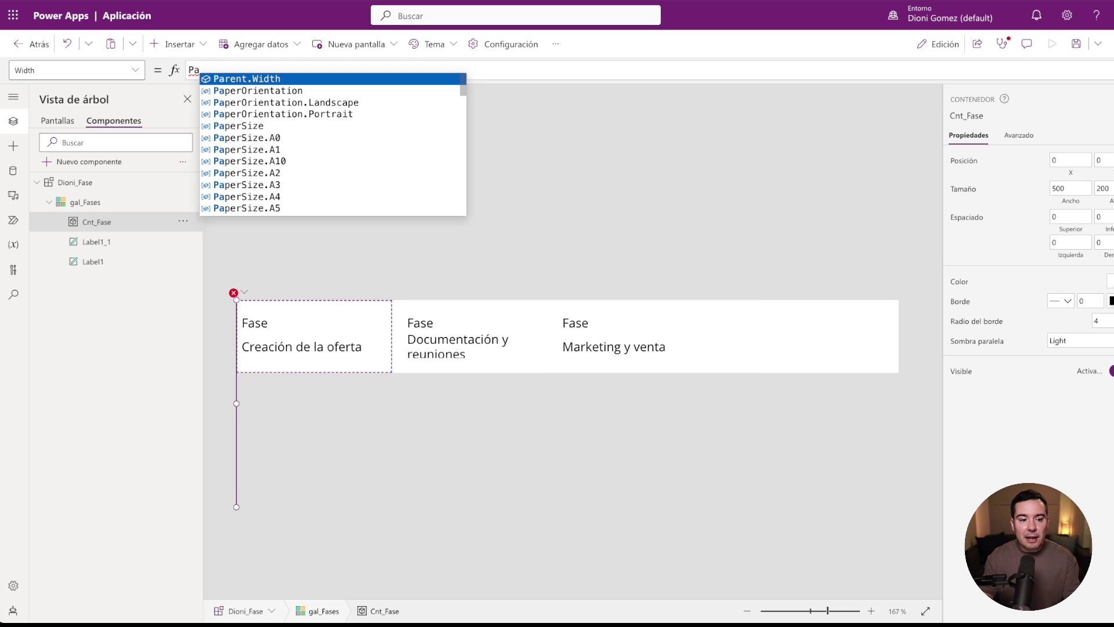
key(Tab)
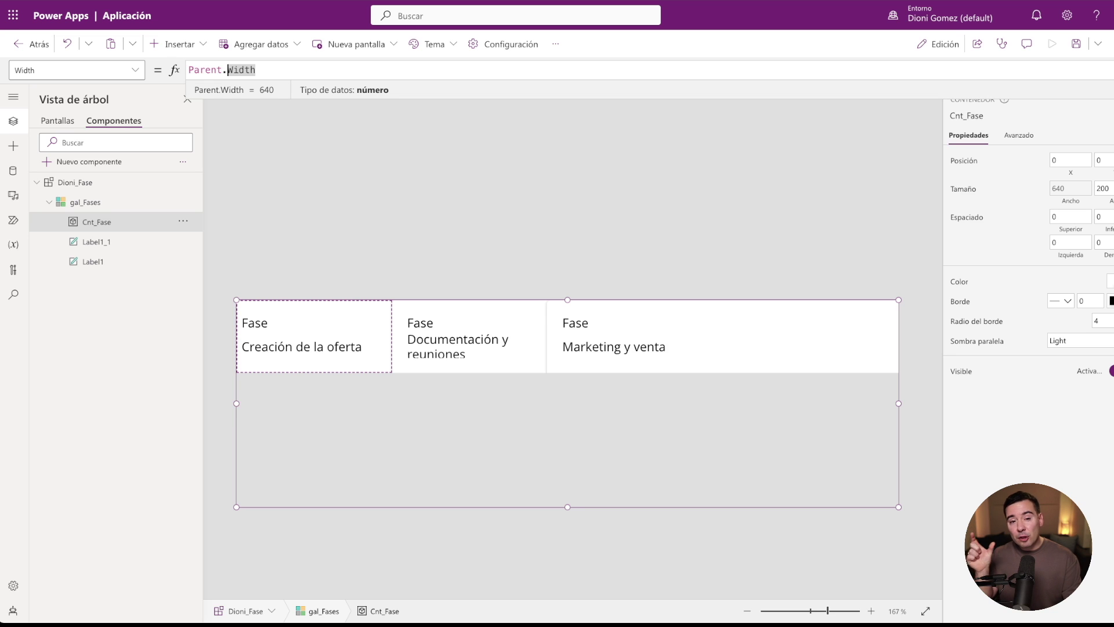
text(Tem)
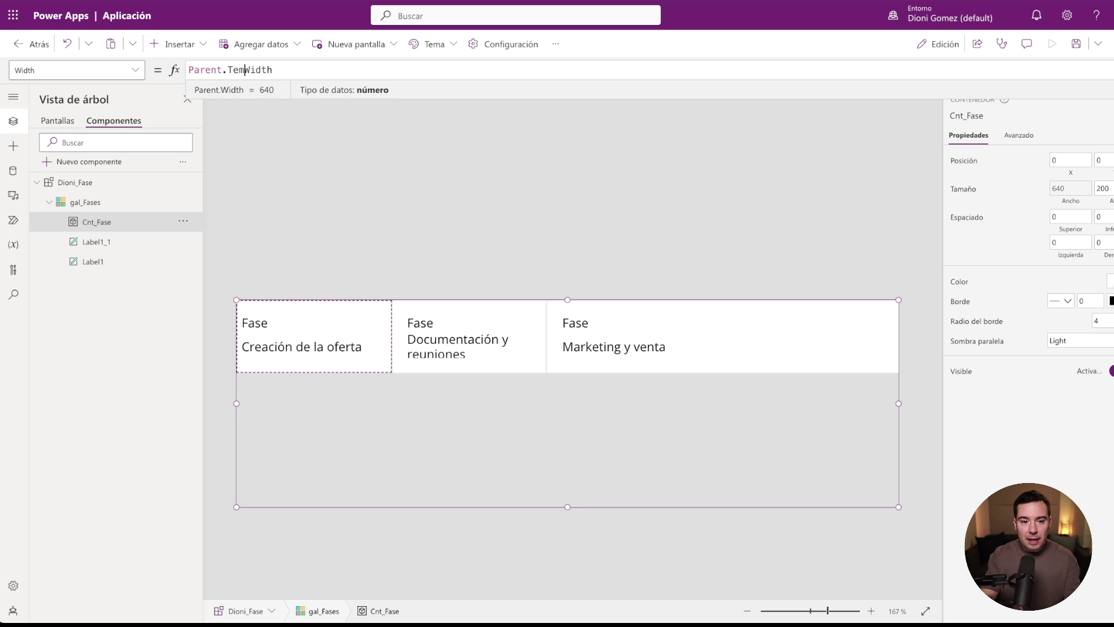
text(plea)
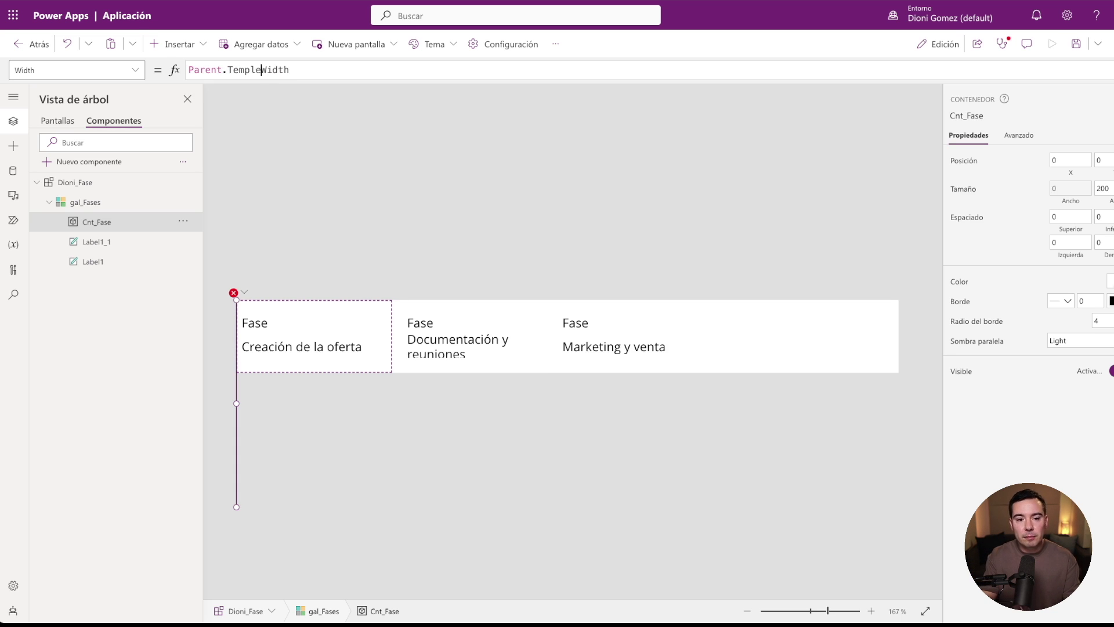
key(BackSpace)
text(te)
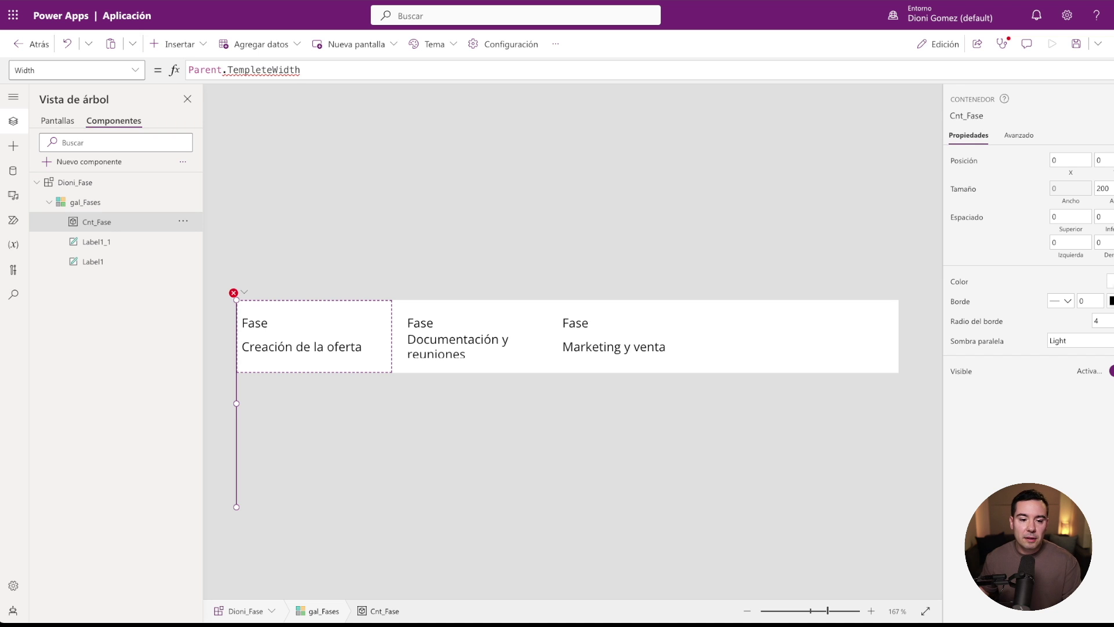
click(260, 70)
key(BackSpace)
text(a)
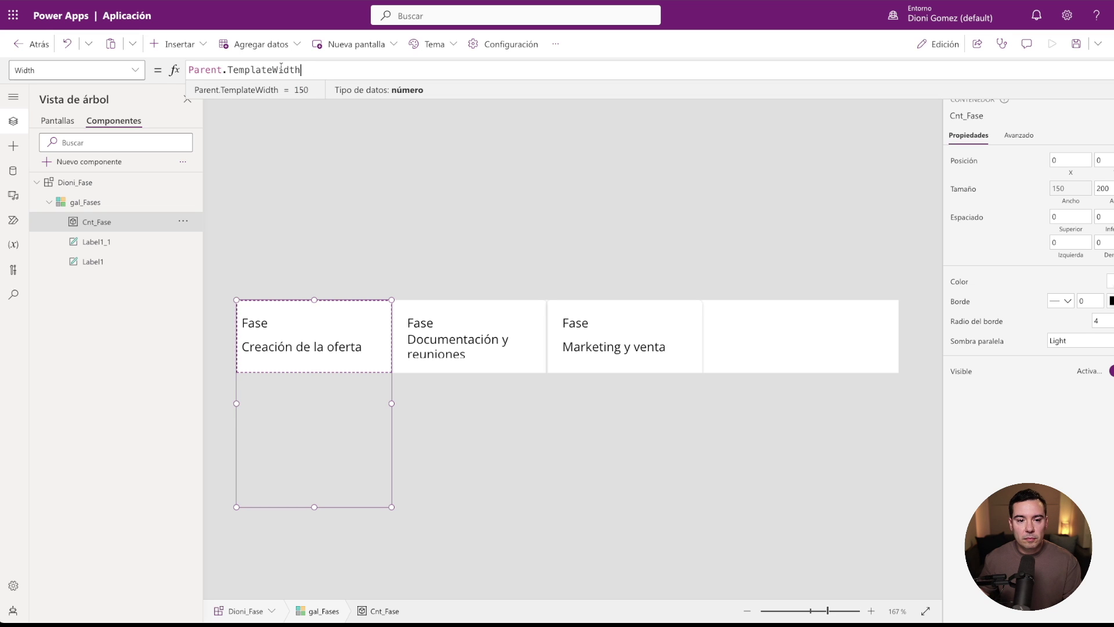
Reuse the container's width formula for its Height and adapt it to Parent.TemplateHeight.
key(ctrl+a)
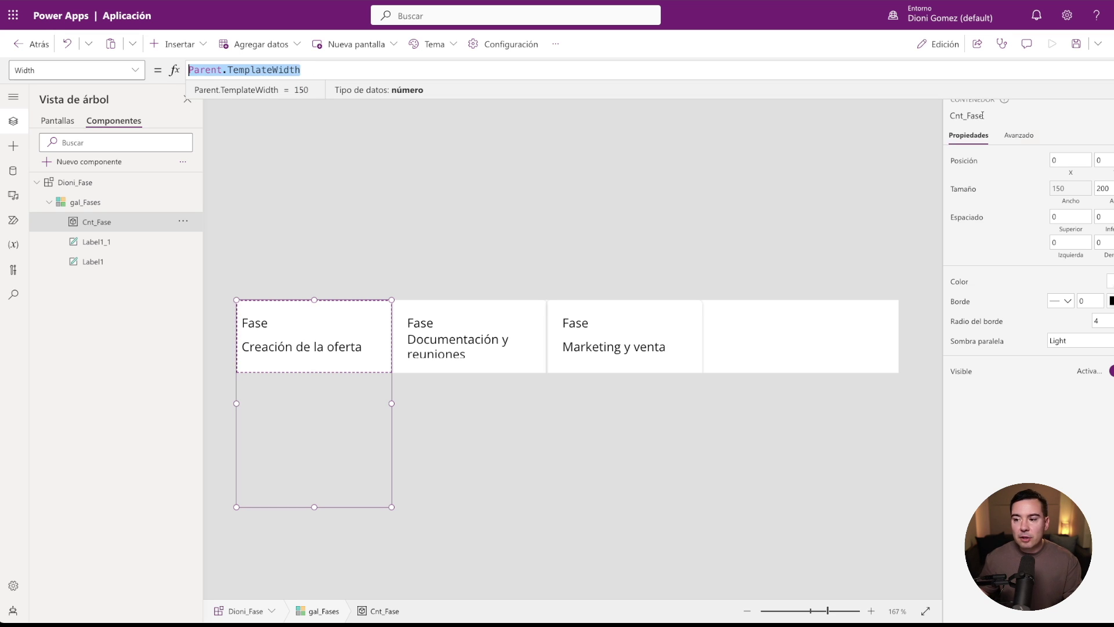
click(1105, 189)
key(ctrl+a)
key(ctrl+v)
drag(309, 72, 277, 68)
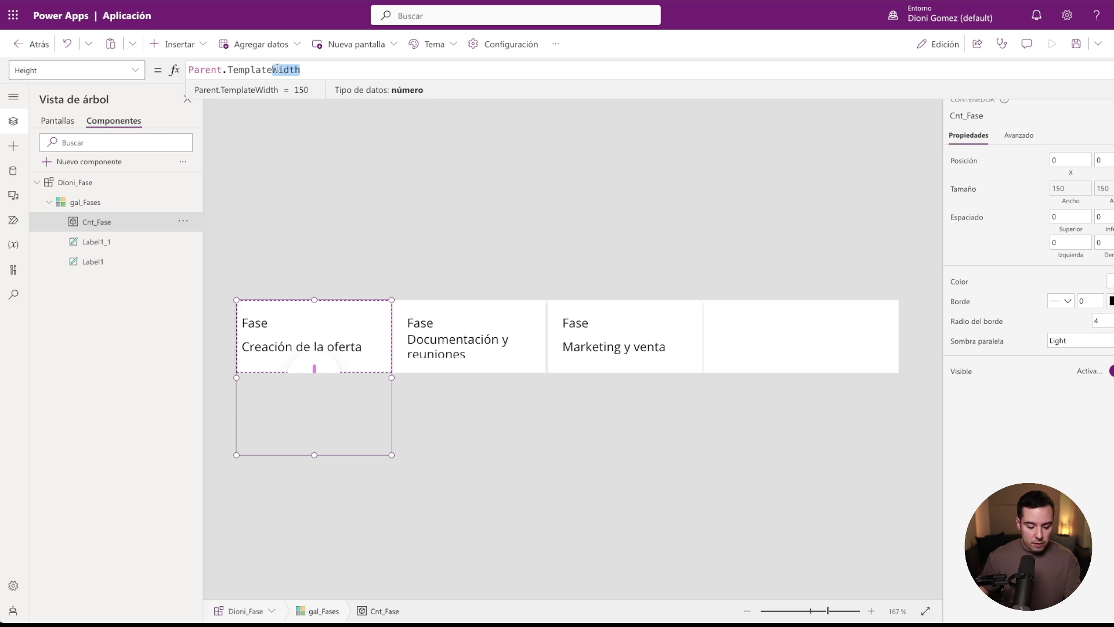
text(H)
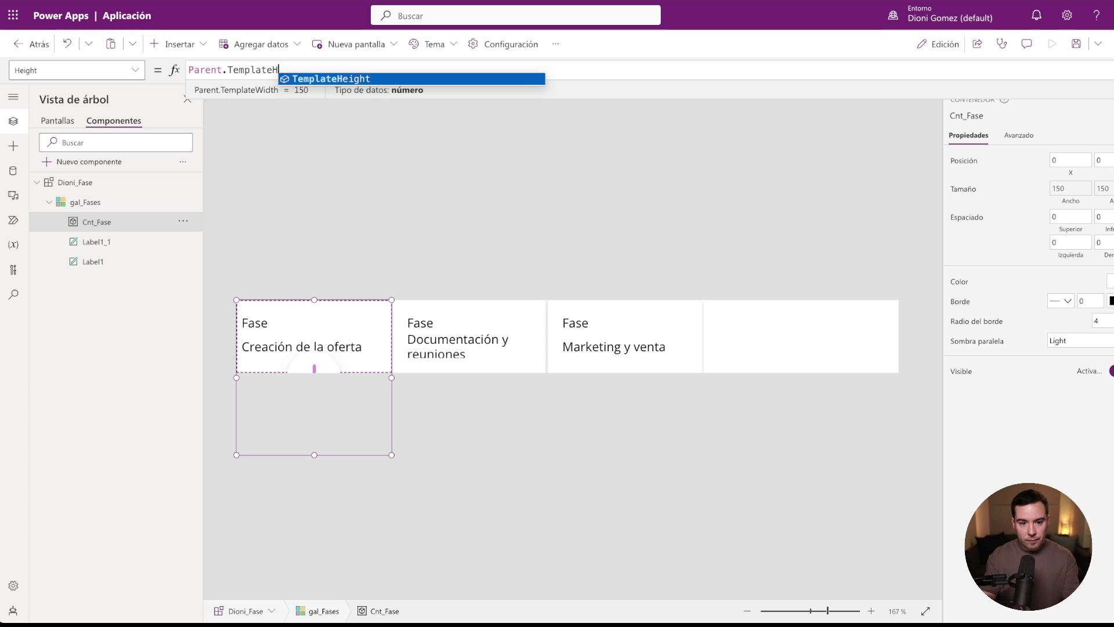
key(Tab)
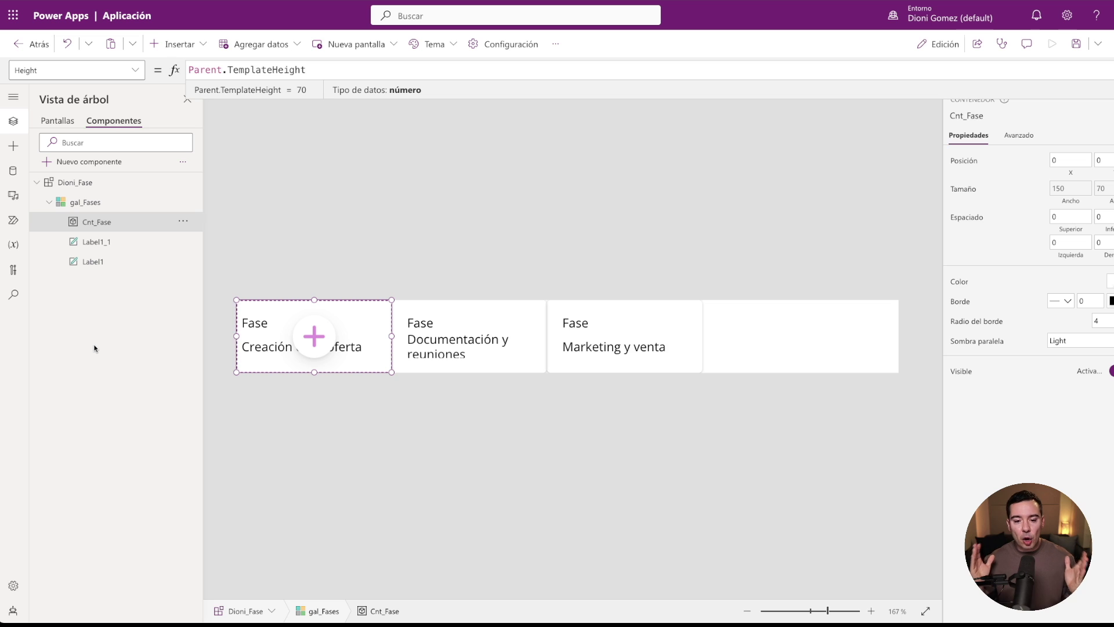
Set the TemplateSize of the gal_Fases gallery to Self.Width/gal_Fases.AllItemsCount.
click(85, 205)
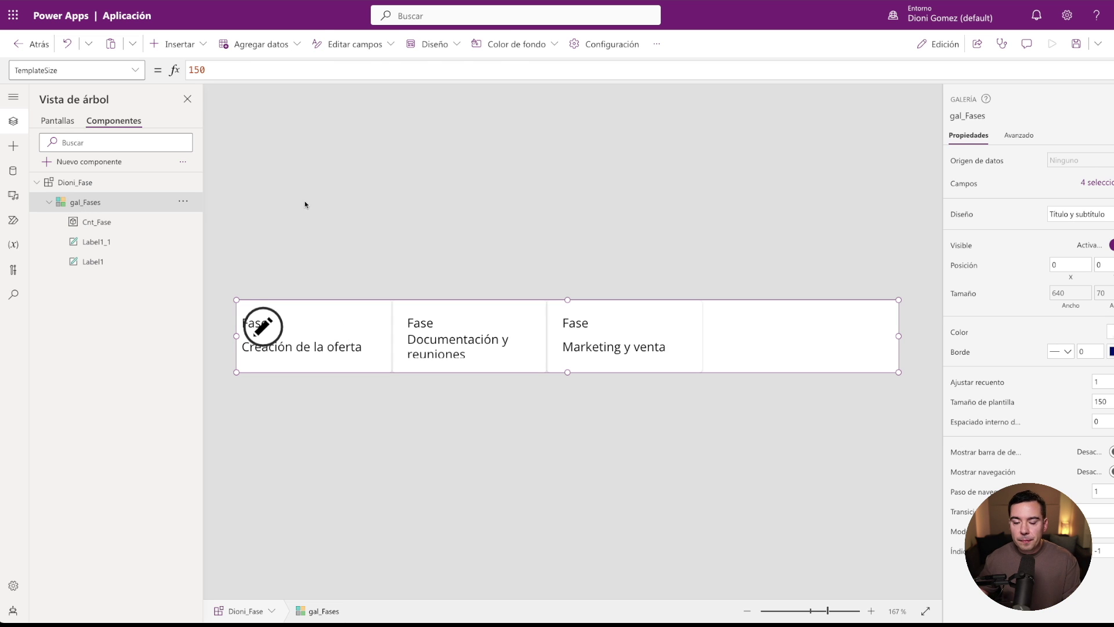
click(979, 406)
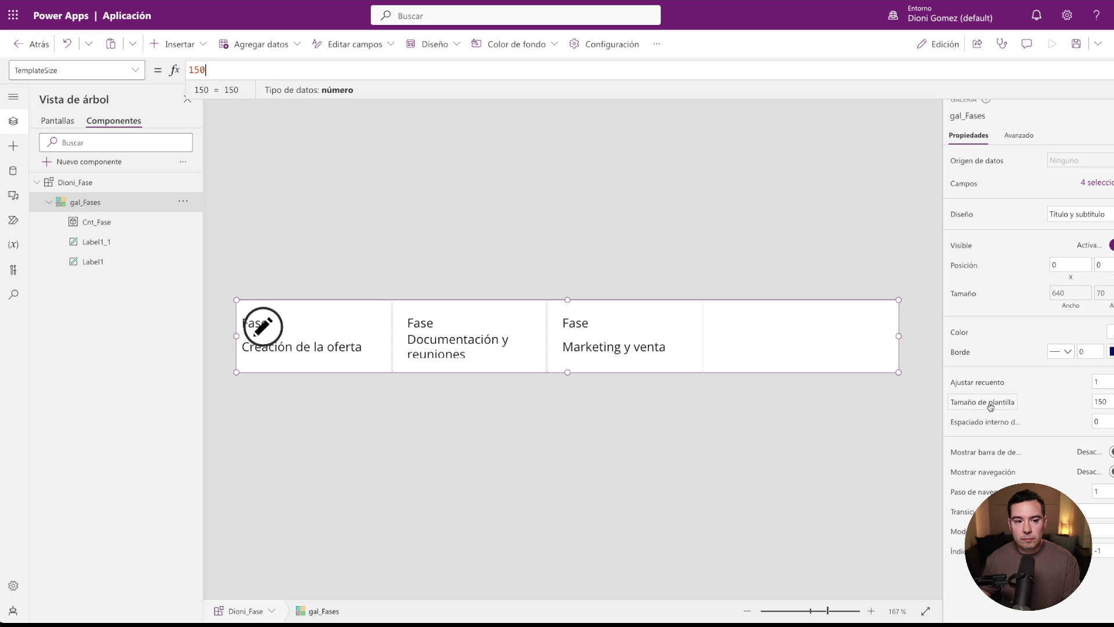
drag(229, 71, 179, 71)
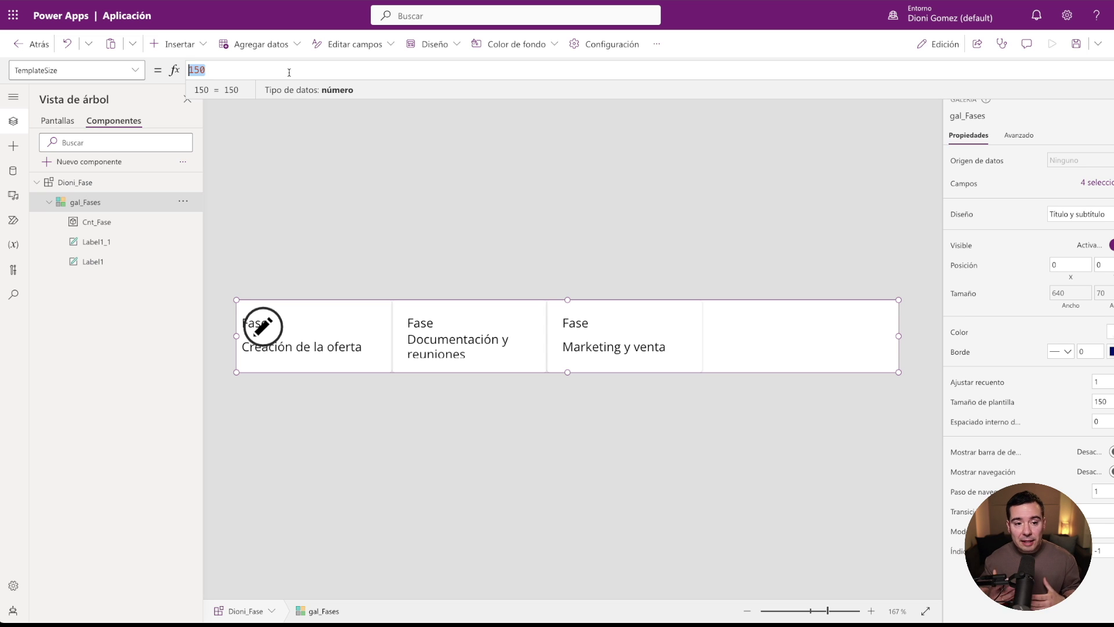
text(Self.)
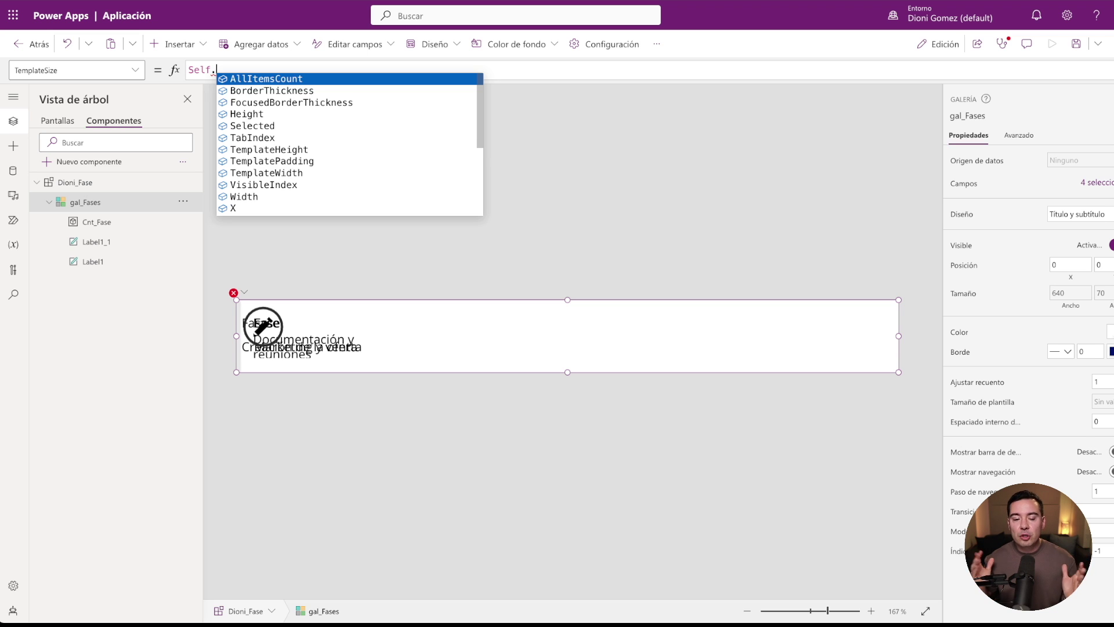
text(Width)
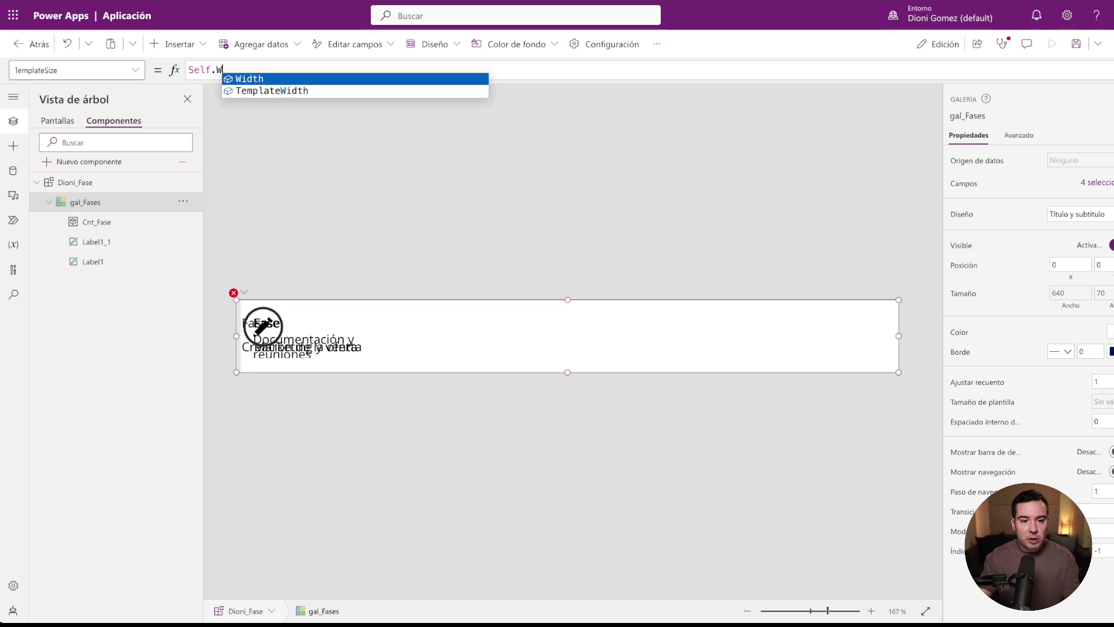
key(Tab)
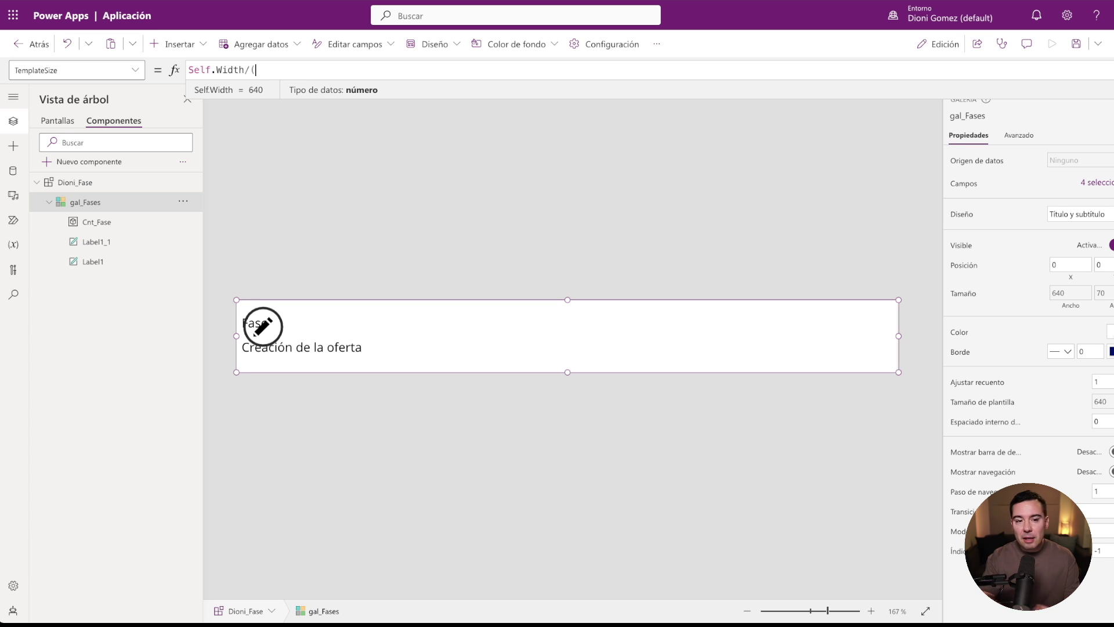
key(BackSpace)
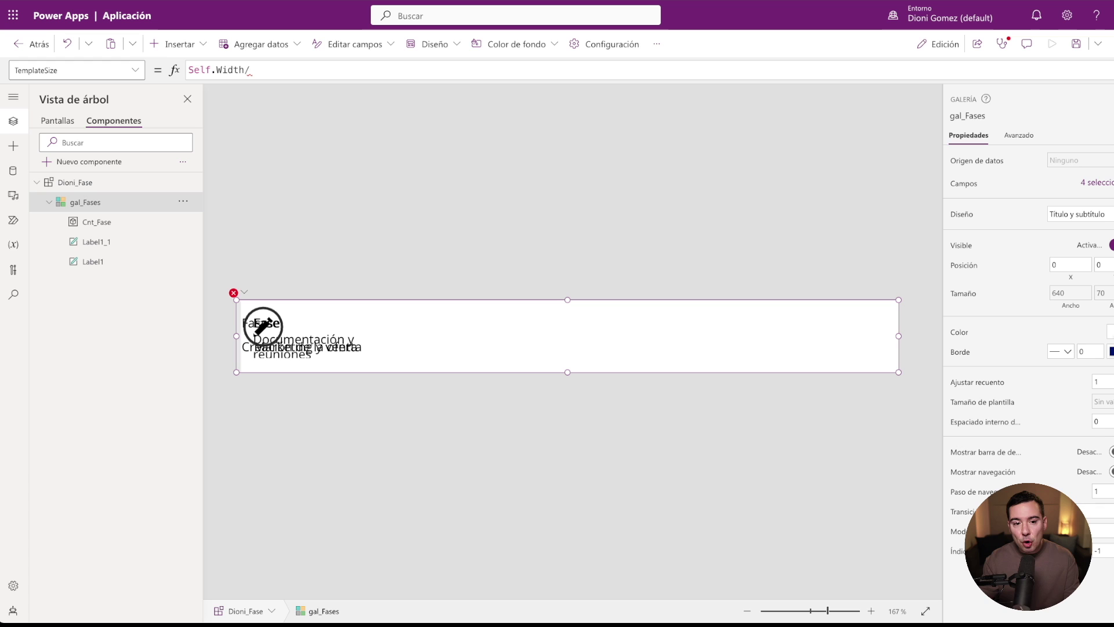
text(gal)
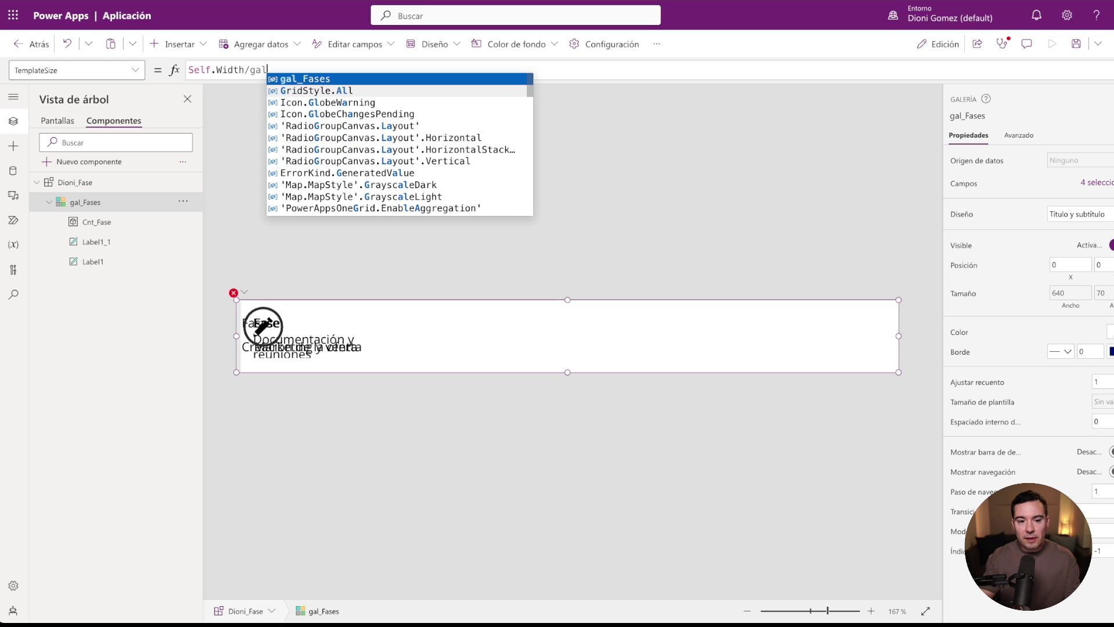
key(Tab)
text(.)
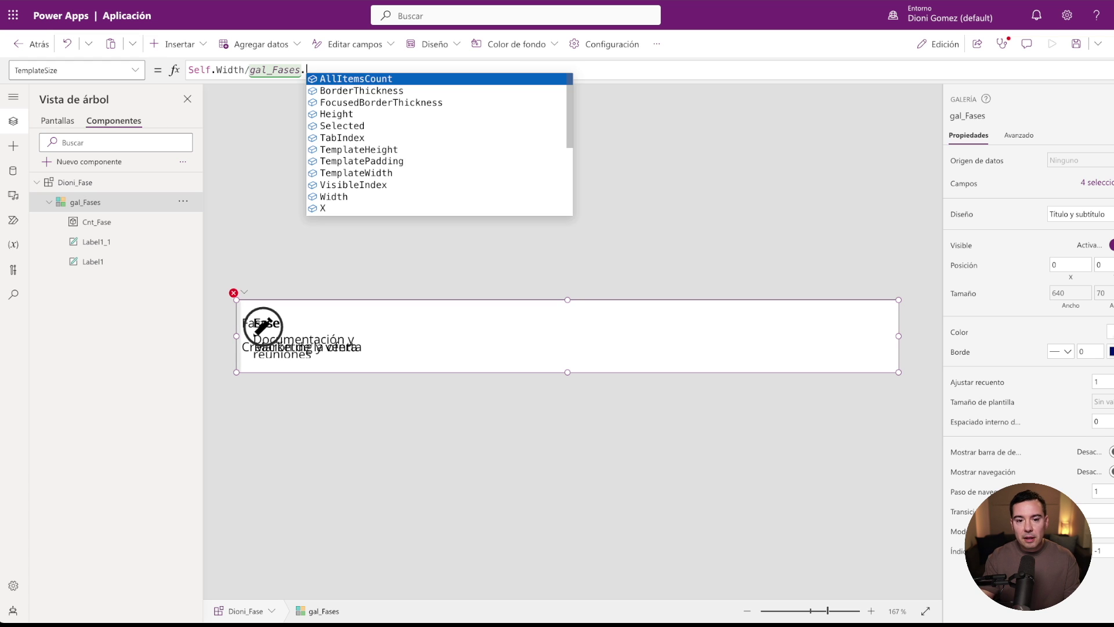
key(Tab)
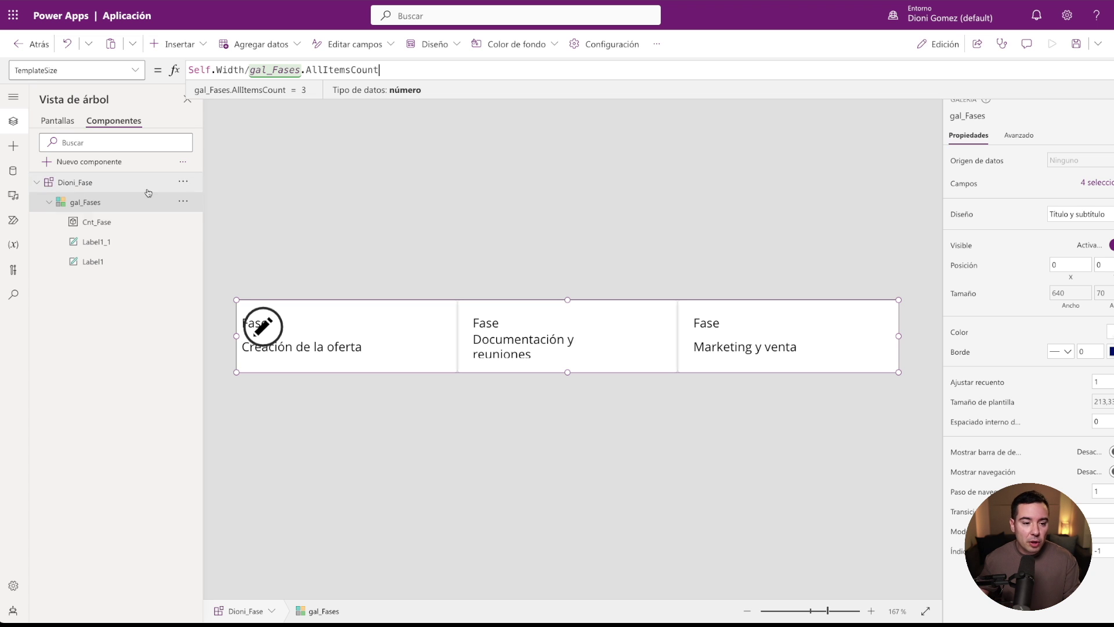
Insert a button inside the Cnt_Fase container and position it at X 0, Y 0.
click(90, 223)
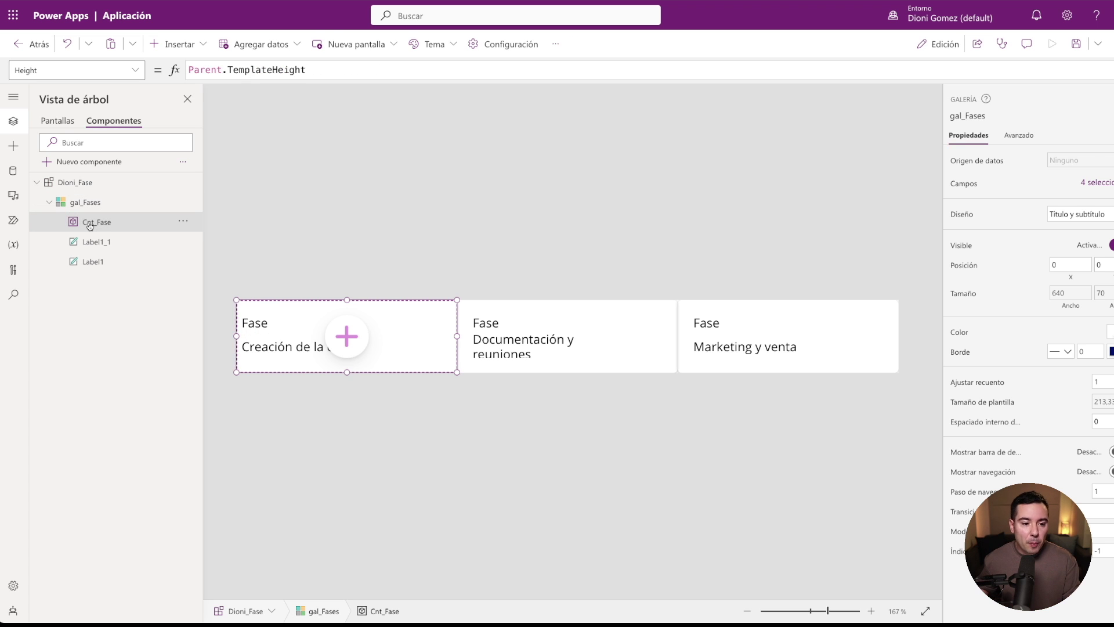
click(180, 45)
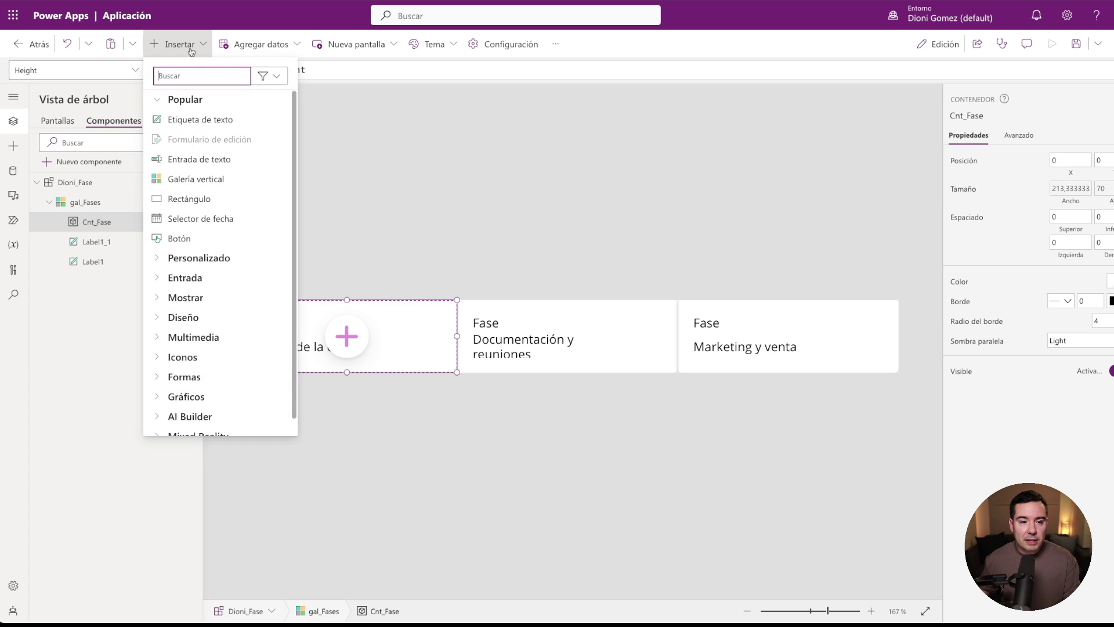
click(174, 239)
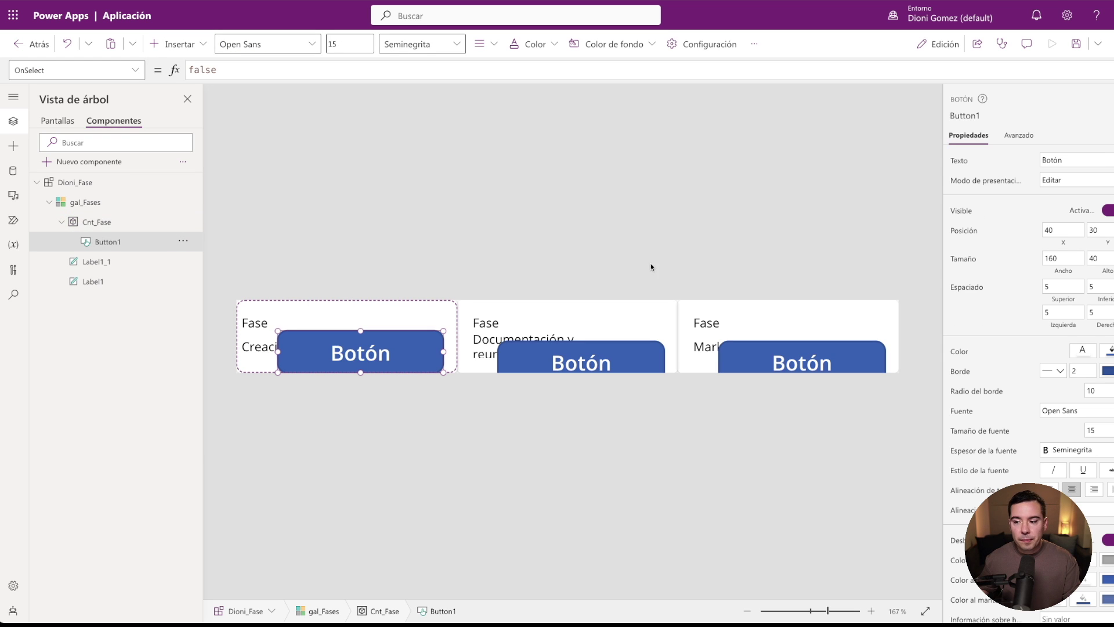
double_click(1064, 230)
text(0)
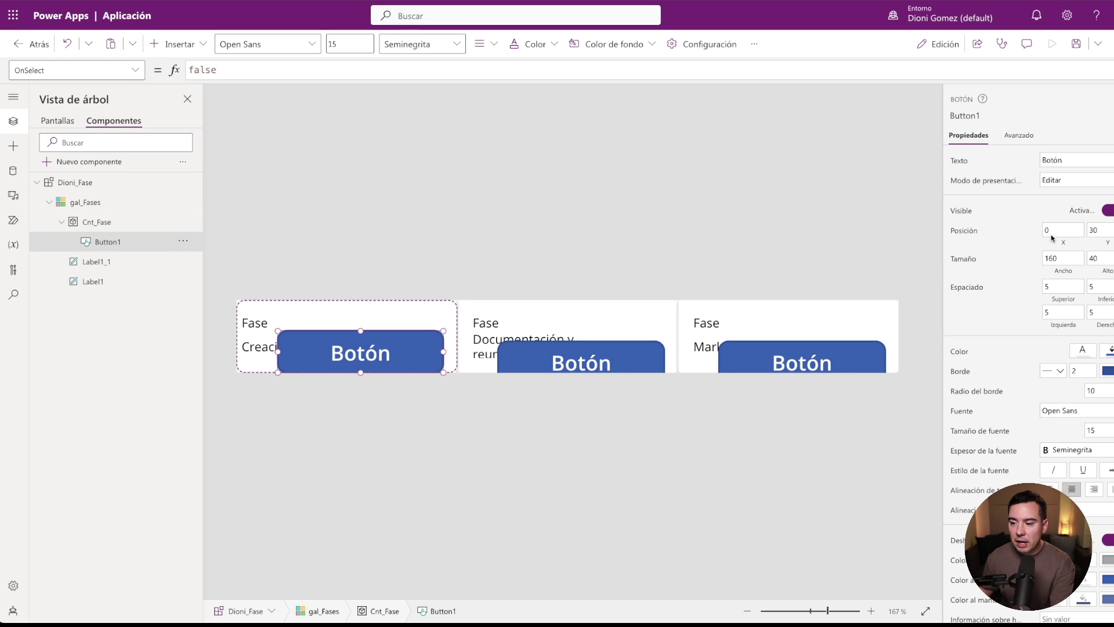
double_click(1095, 231)
text(0)
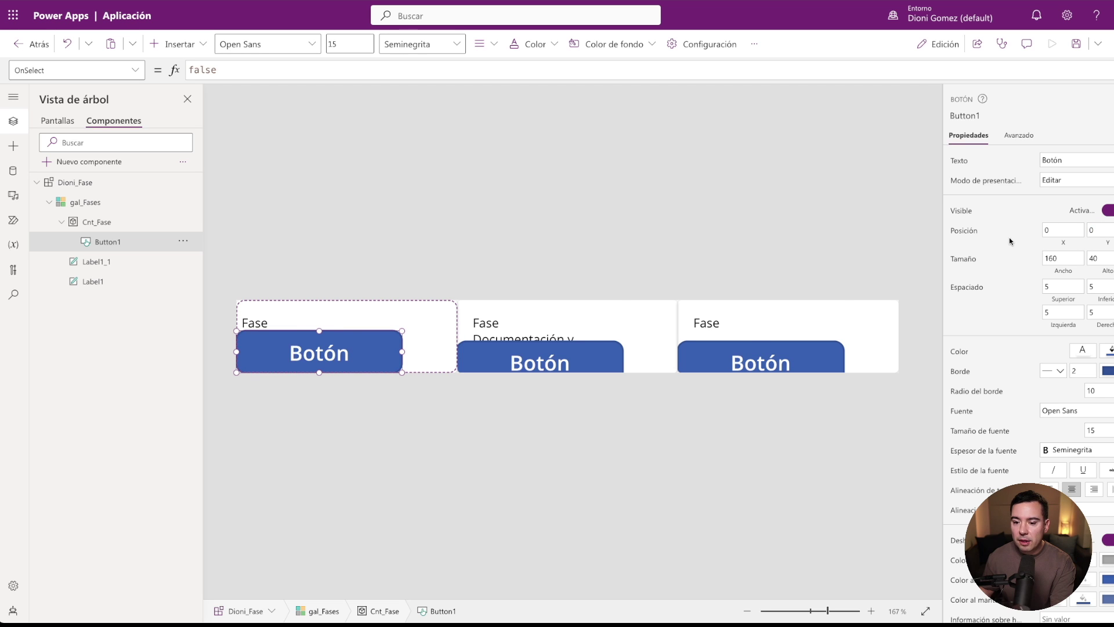
Set the Width of Button1 to Parent.Width and its Height to Parent.Height.
click(1062, 258)
drag(206, 70, 163, 67)
text(Pa)
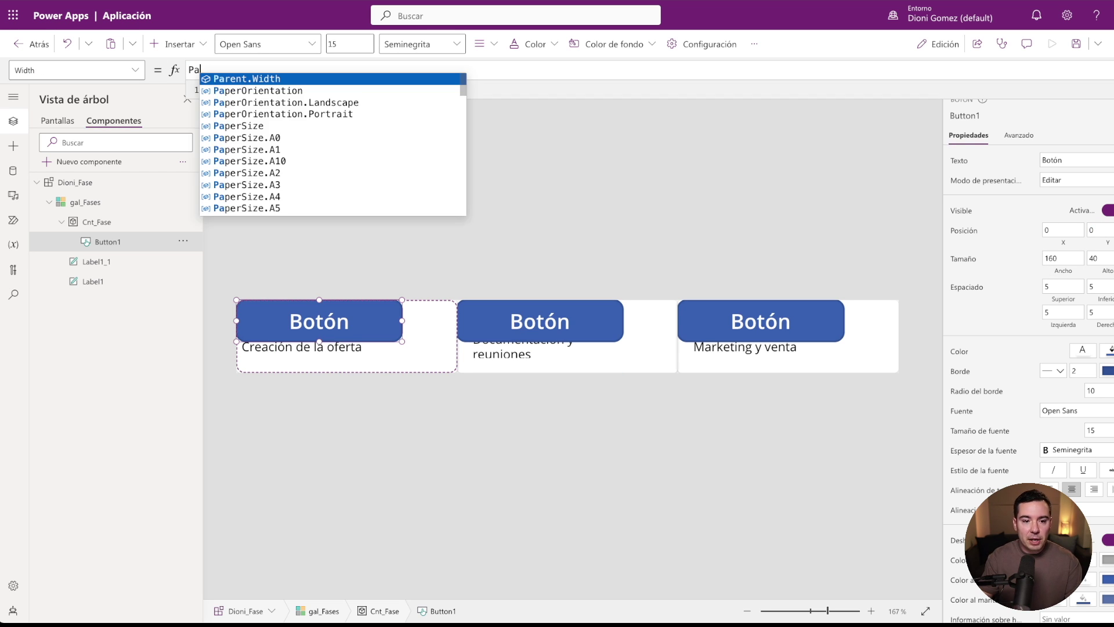
key(Tab)
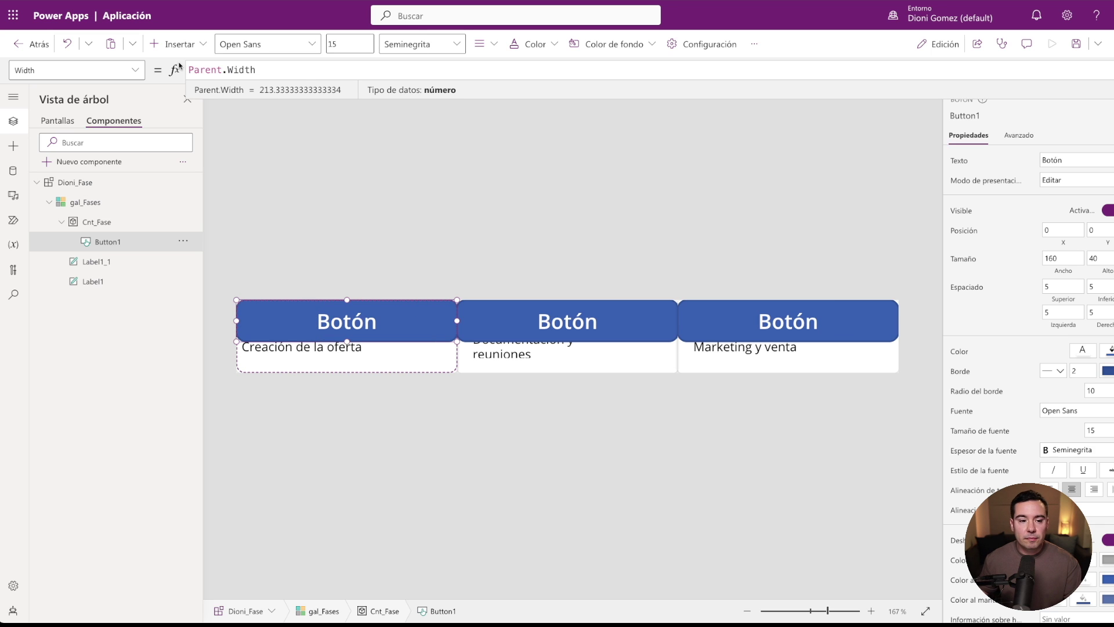
click(1097, 259)
key(ctrl+a)
text(Pa)
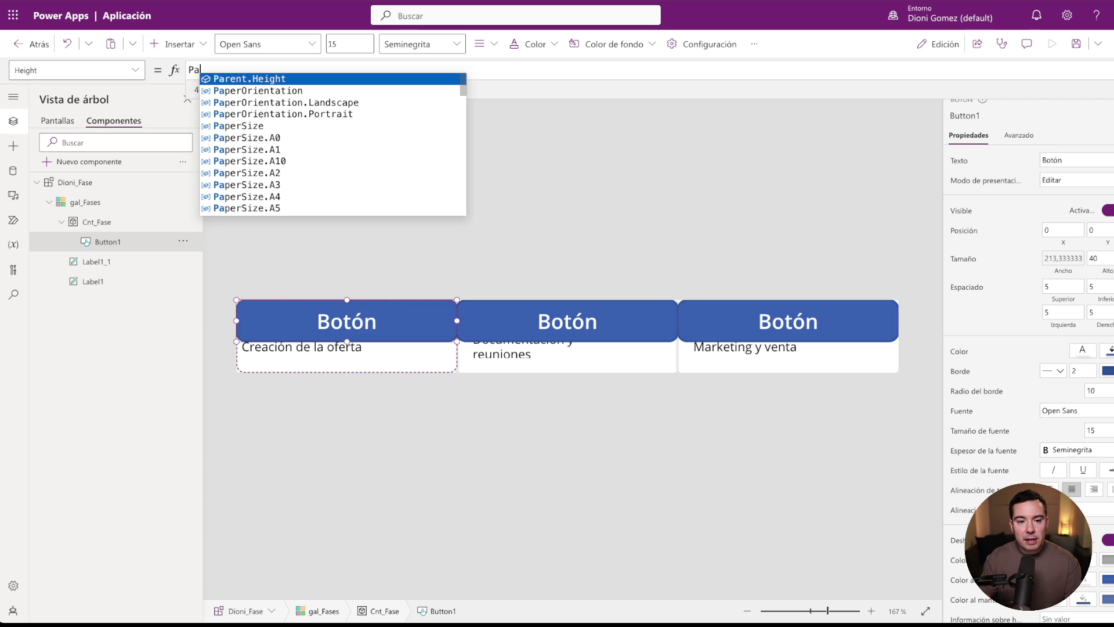
key(Tab)
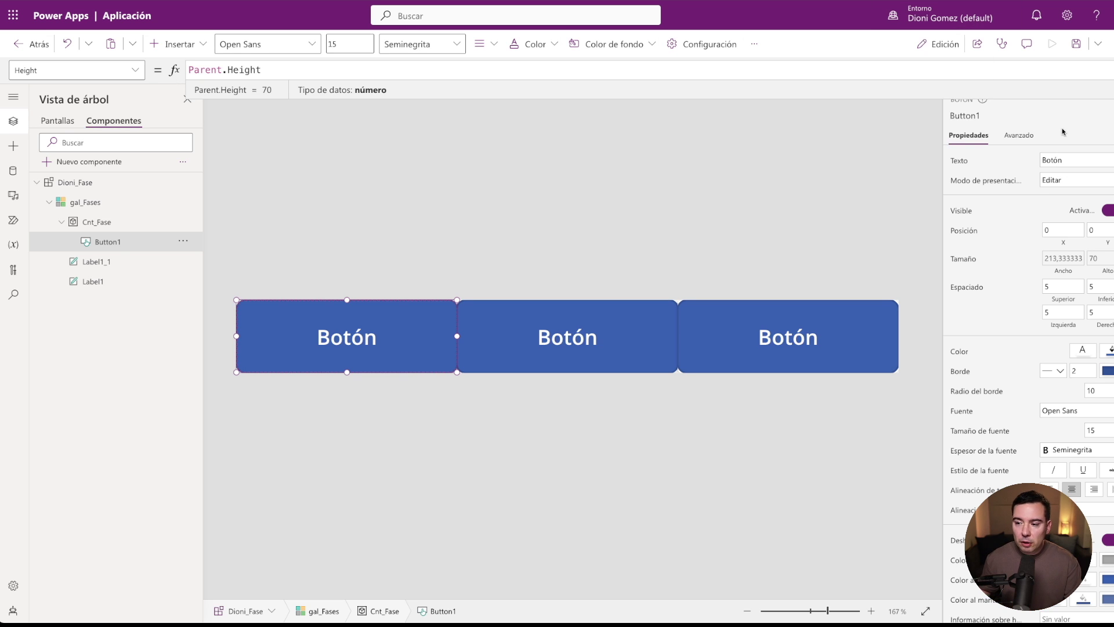
Clear the text of Button1 and set its fill color to transparent.
click(1053, 160)
key(BackSpace)
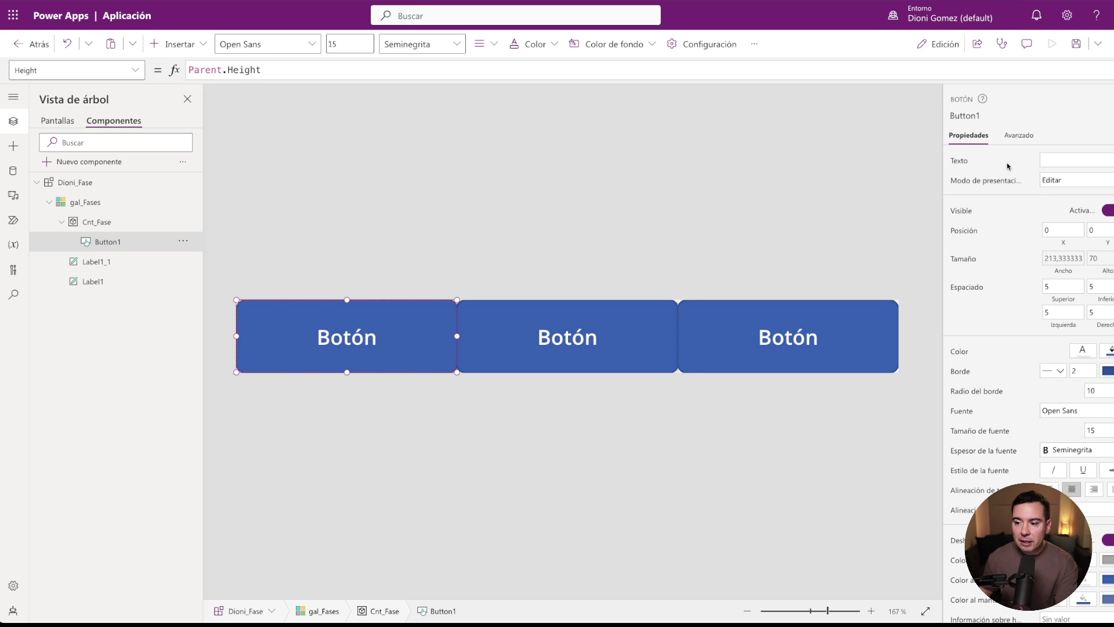
click(1109, 349)
click(947, 443)
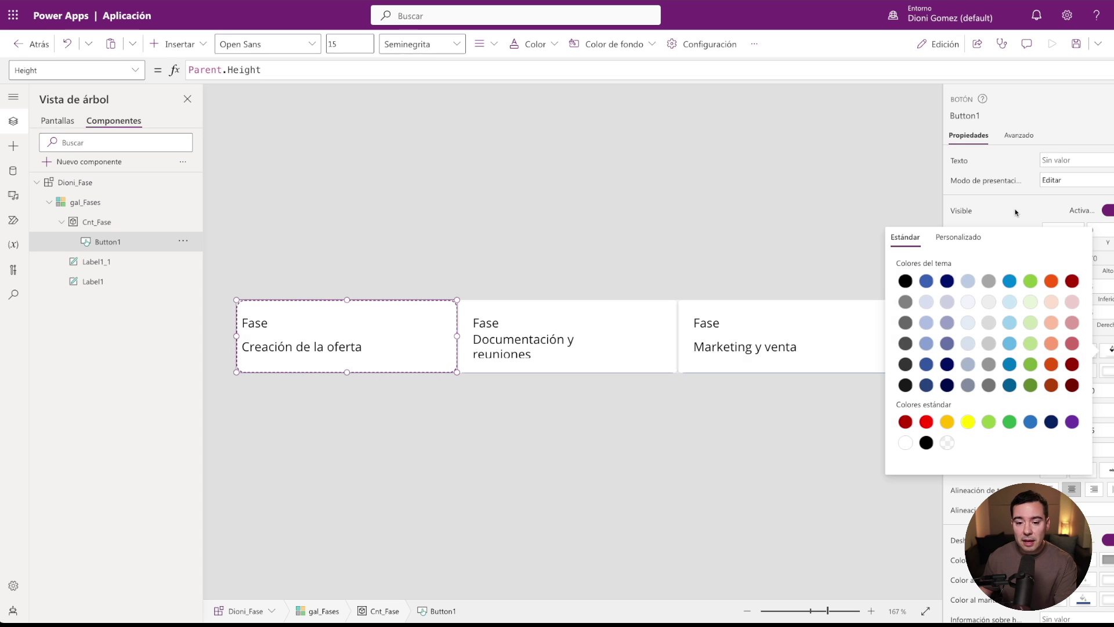
click(1016, 213)
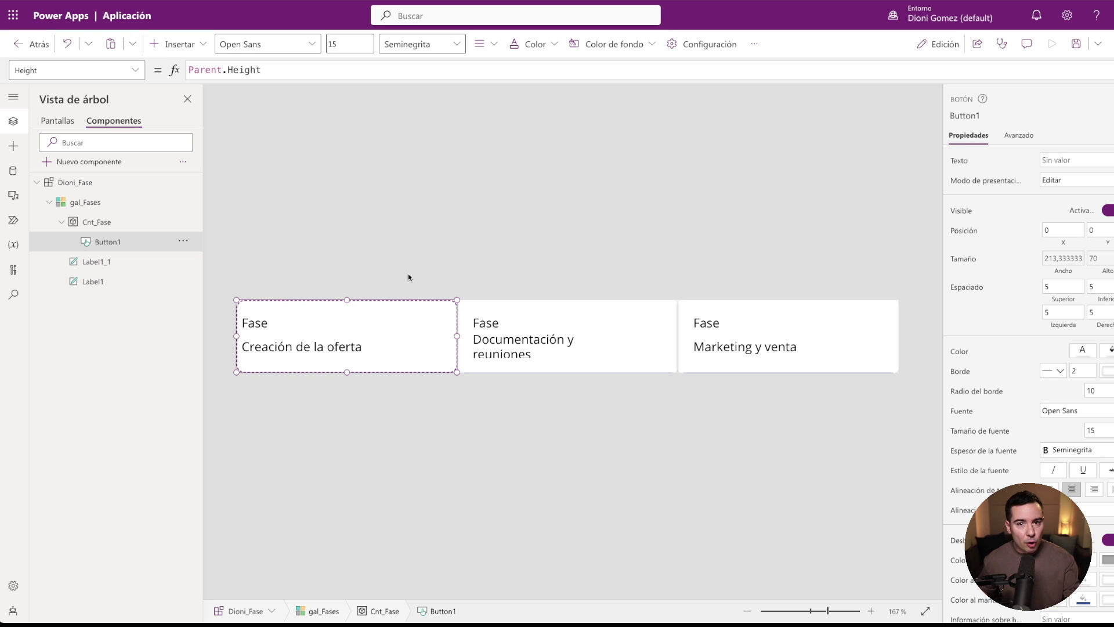
Set the HoverFill of Button1 to Color.Transparent.
scroll(975, 589, down, 1)
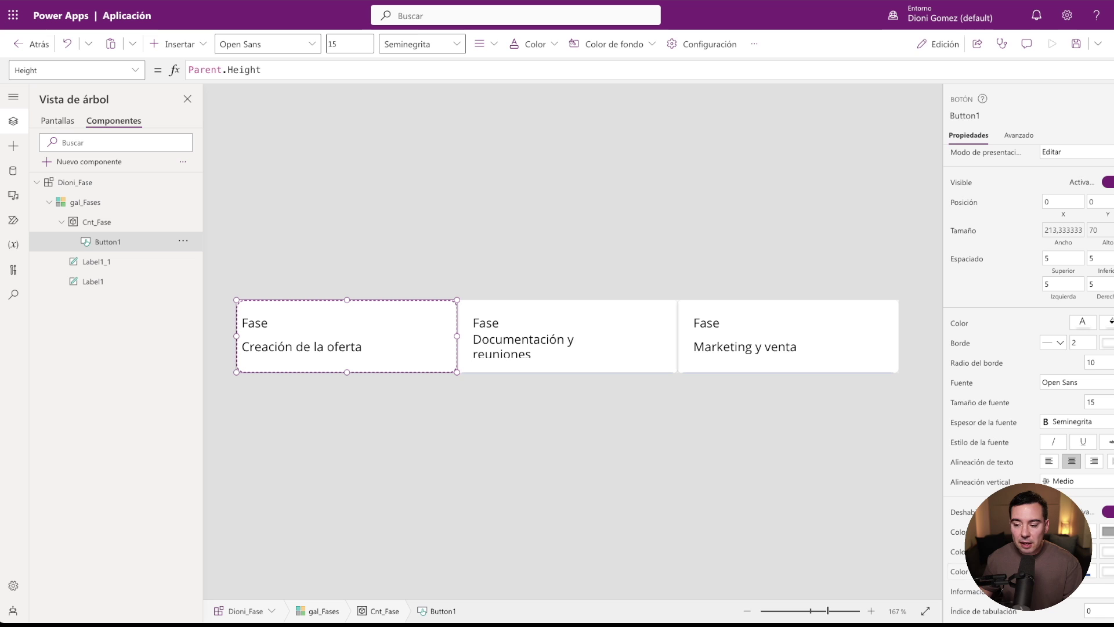
click(1087, 576)
drag(396, 70, 172, 62)
text(color.)
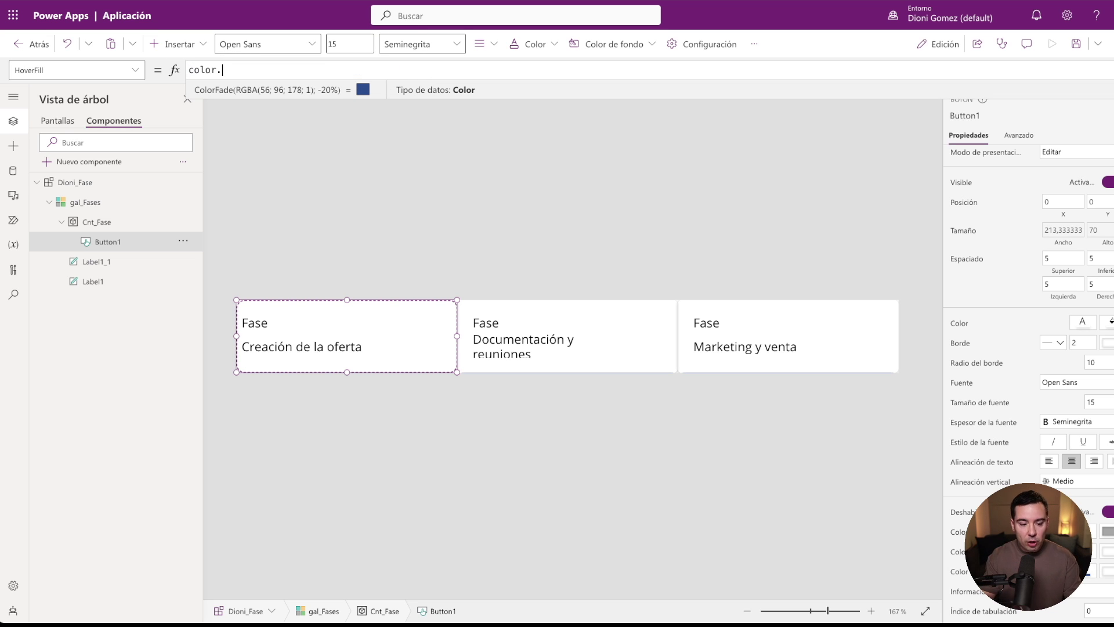
text(Trans)
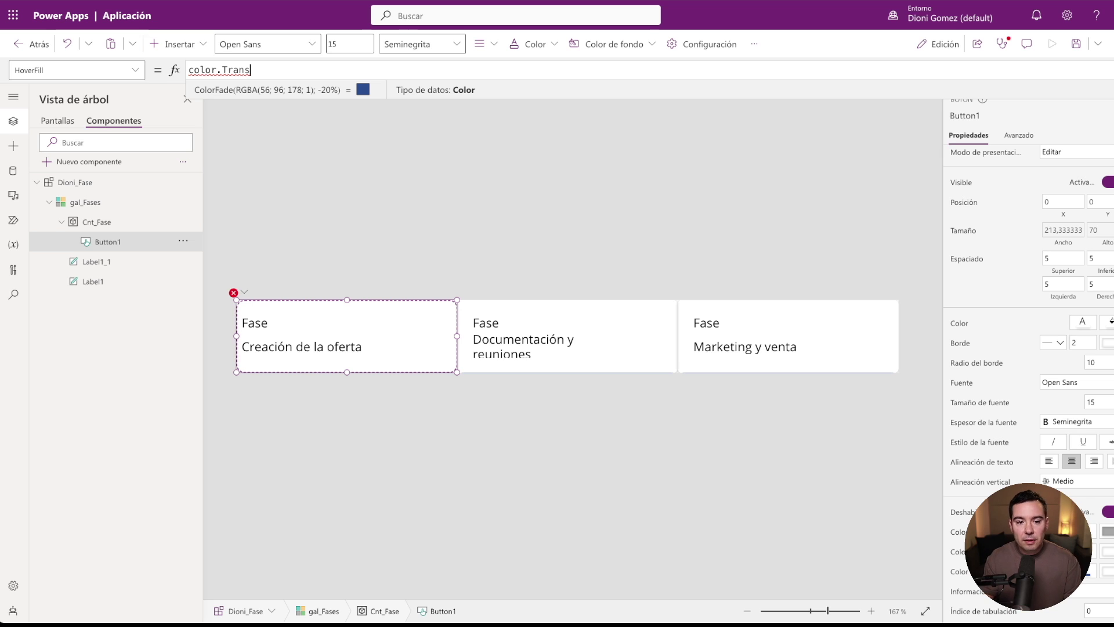
text(parent)
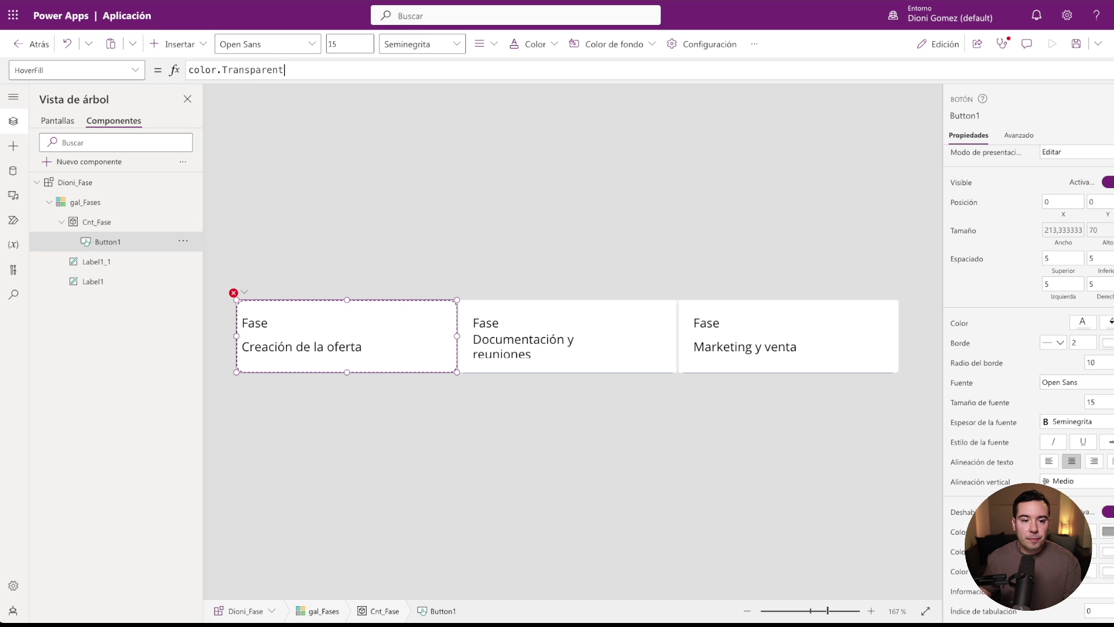
click(187, 71)
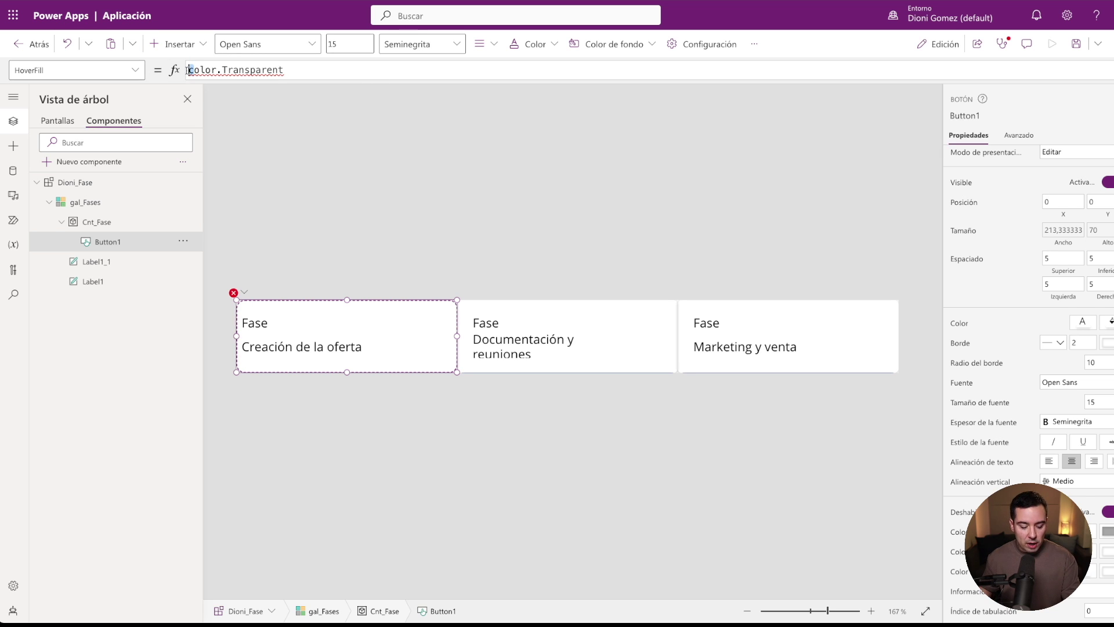
text(C)
Reuse the Color.Transparent formula for the PressedFill of Button1 and test the button on the first card.
click(309, 69)
drag(310, 69, 185, 70)
key(ctrl+c)
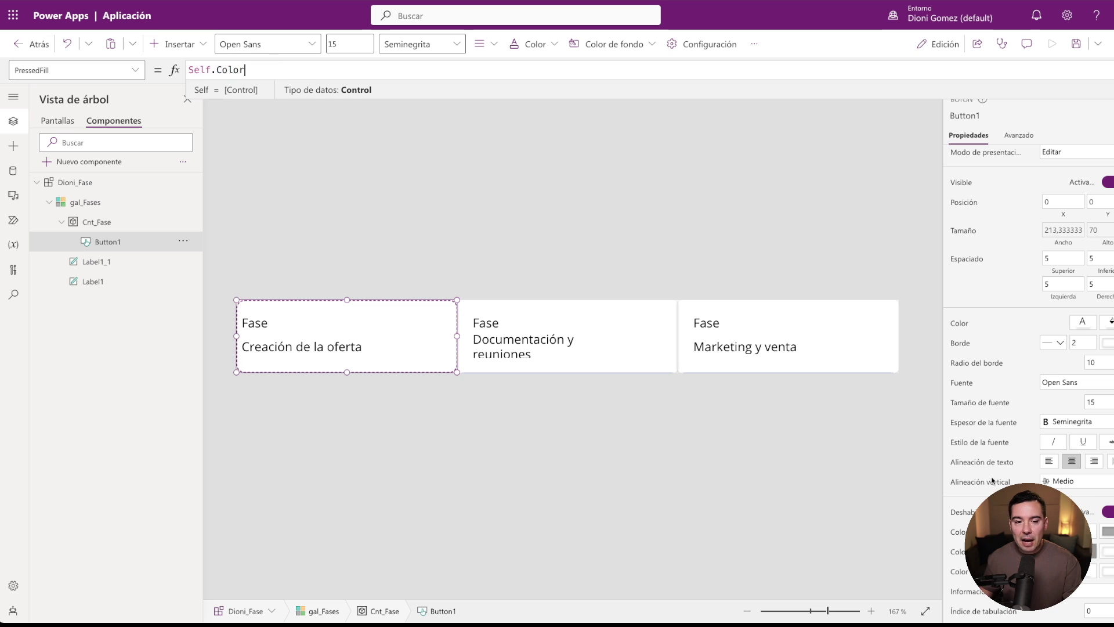
drag(264, 69, 189, 70)
key(ctrl+v)
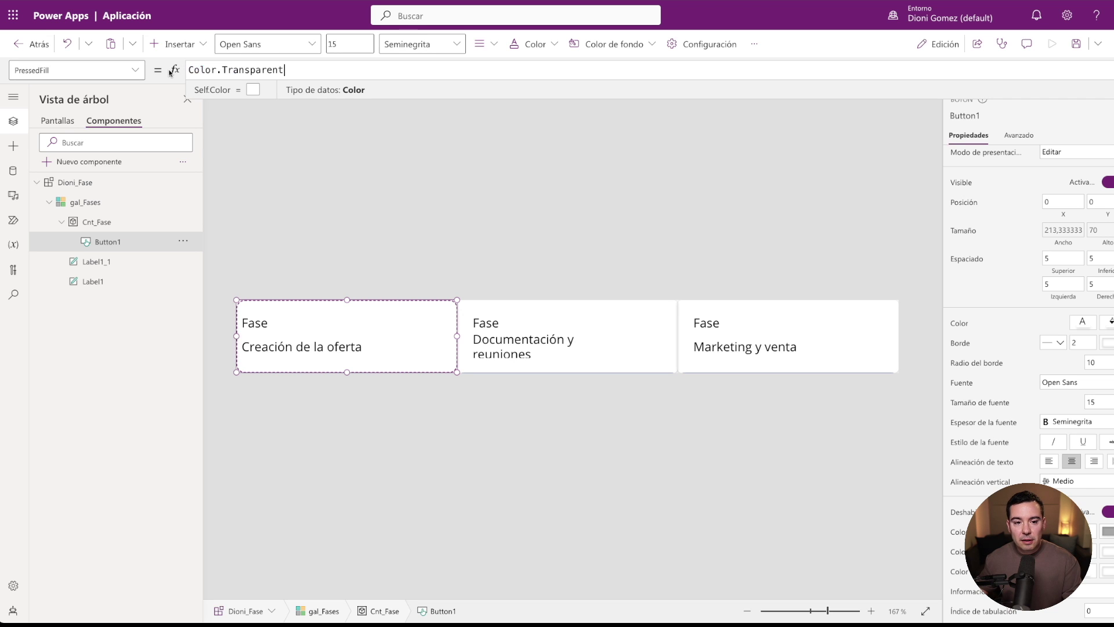
alt+click(356, 319)
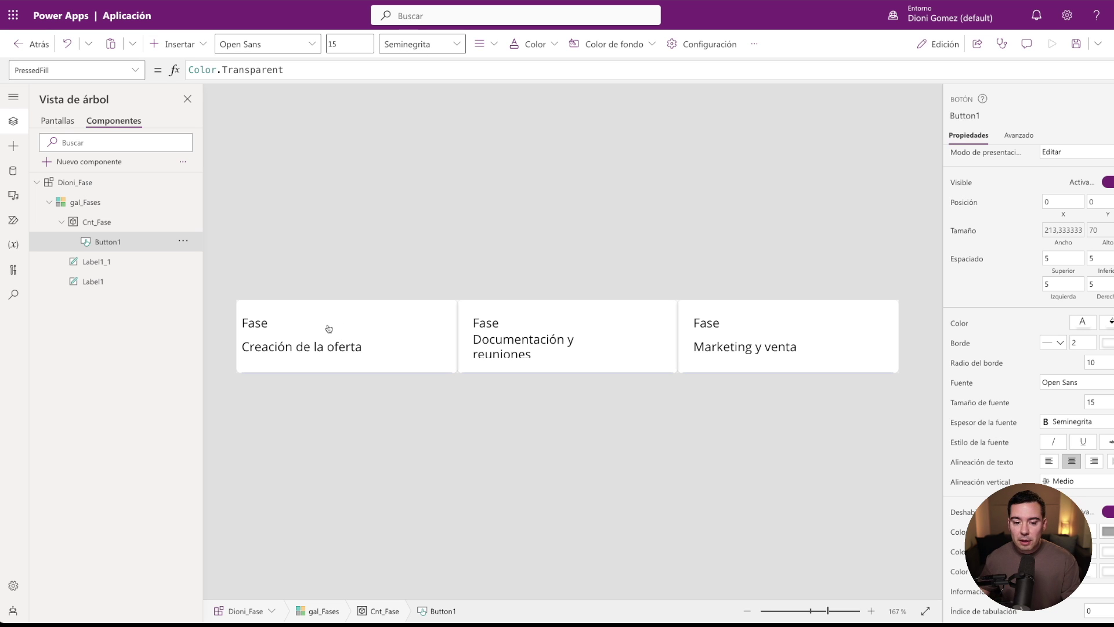
key(alt)
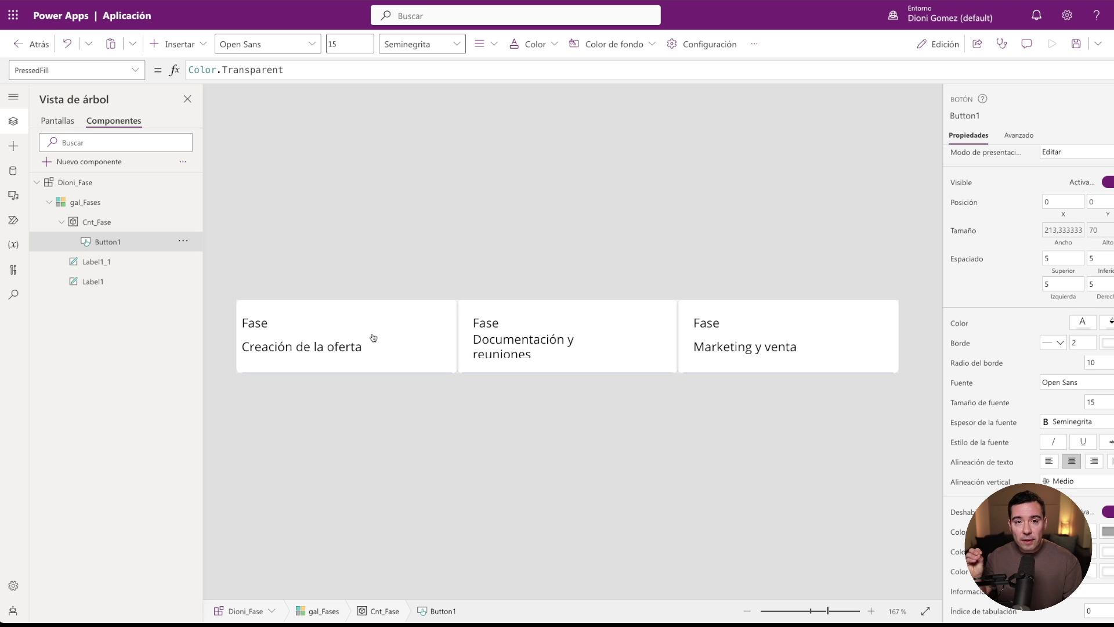
Set the border radius of the Cnt_Fase container to 100.
click(98, 223)
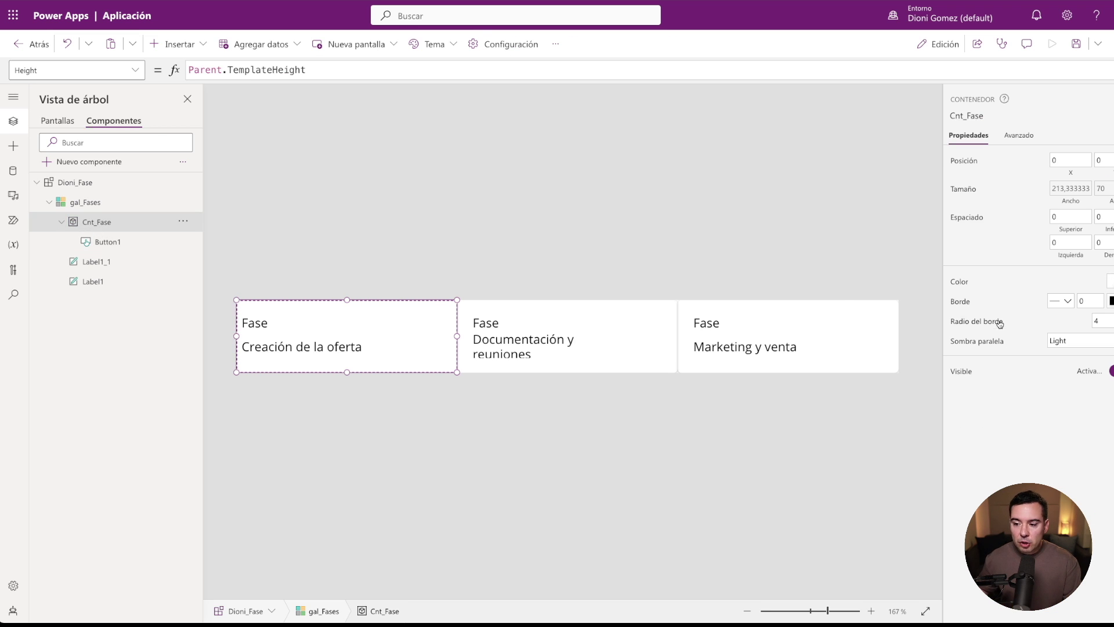
click(1066, 322)
text(100)
click(1061, 323)
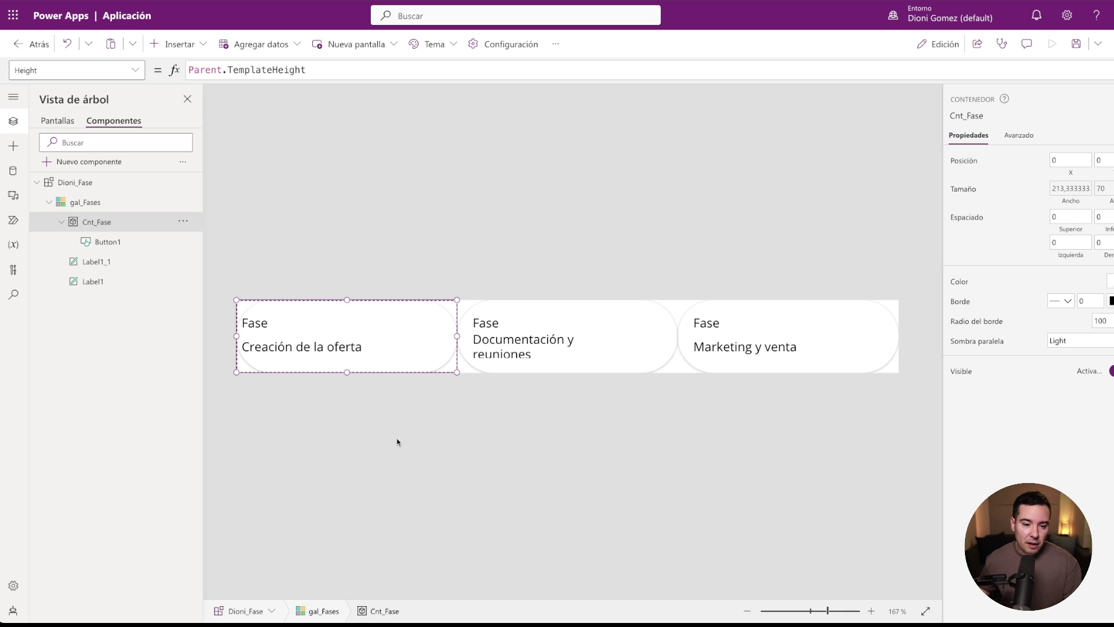
Hide the Label1_1 and Label1 labels together by turning off their visibility.
click(61, 221)
click(87, 202)
click(97, 221)
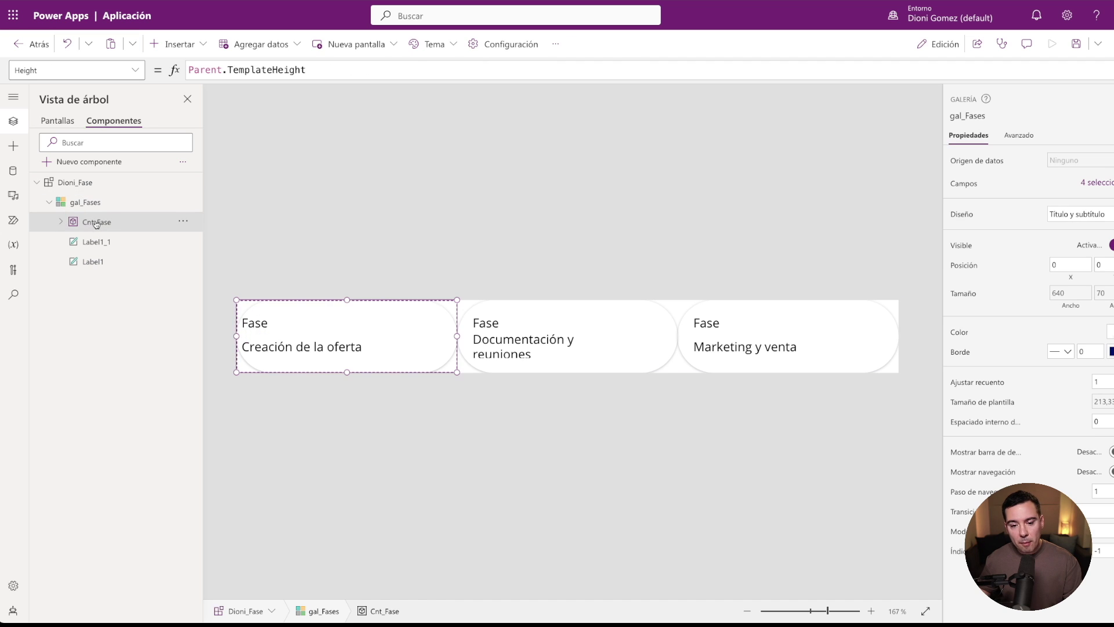
click(834, 611)
drag(834, 611, 842, 612)
click(466, 515)
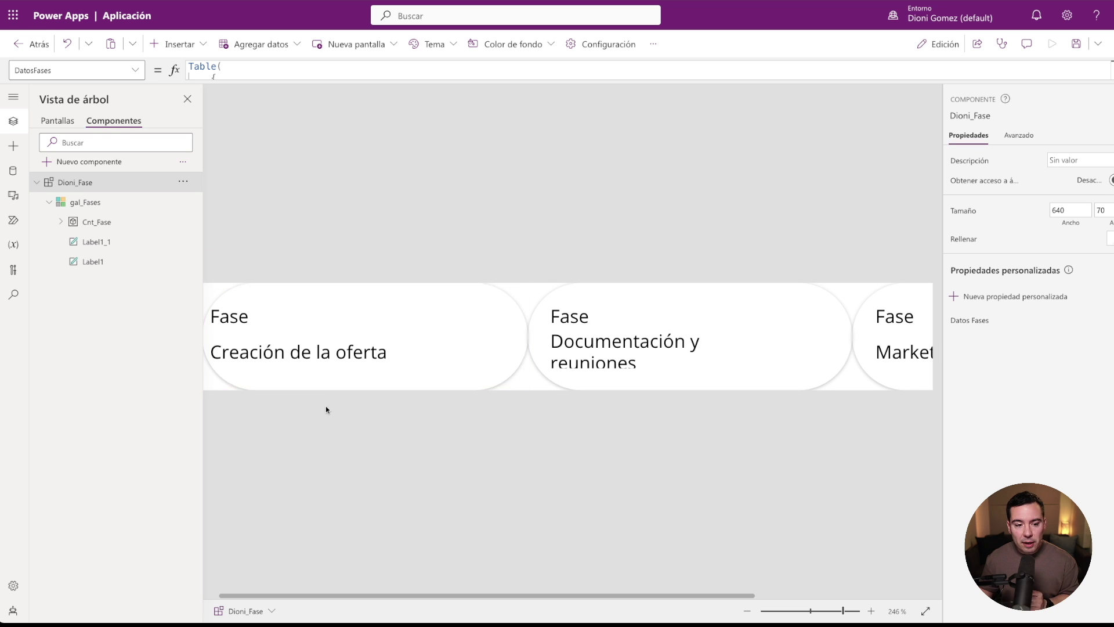
click(105, 238)
shift+click(100, 261)
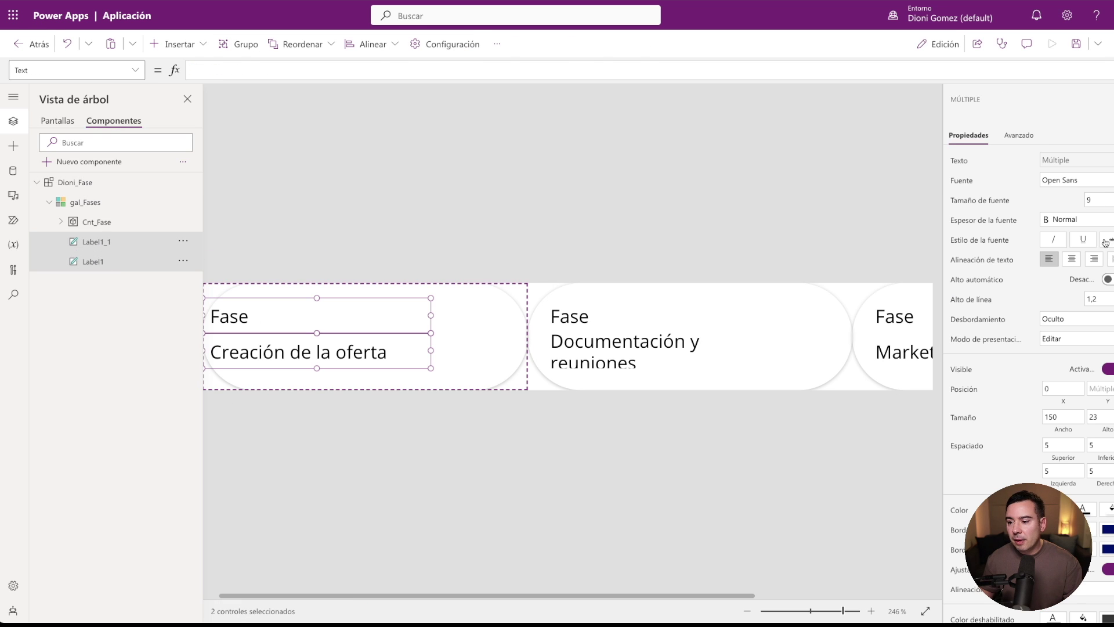
click(1109, 369)
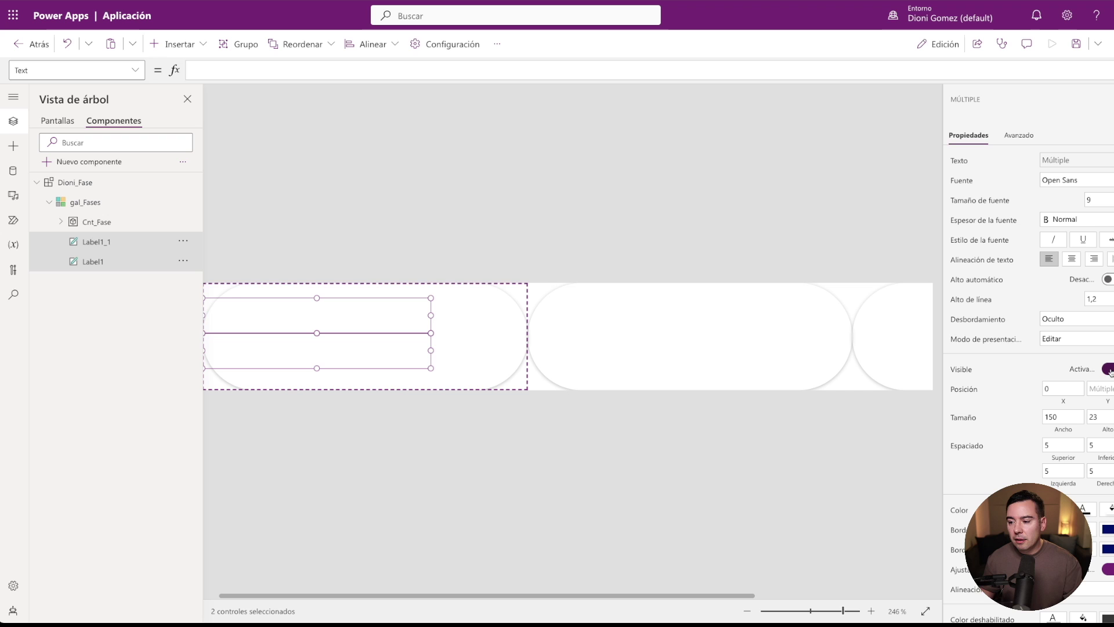
click(657, 498)
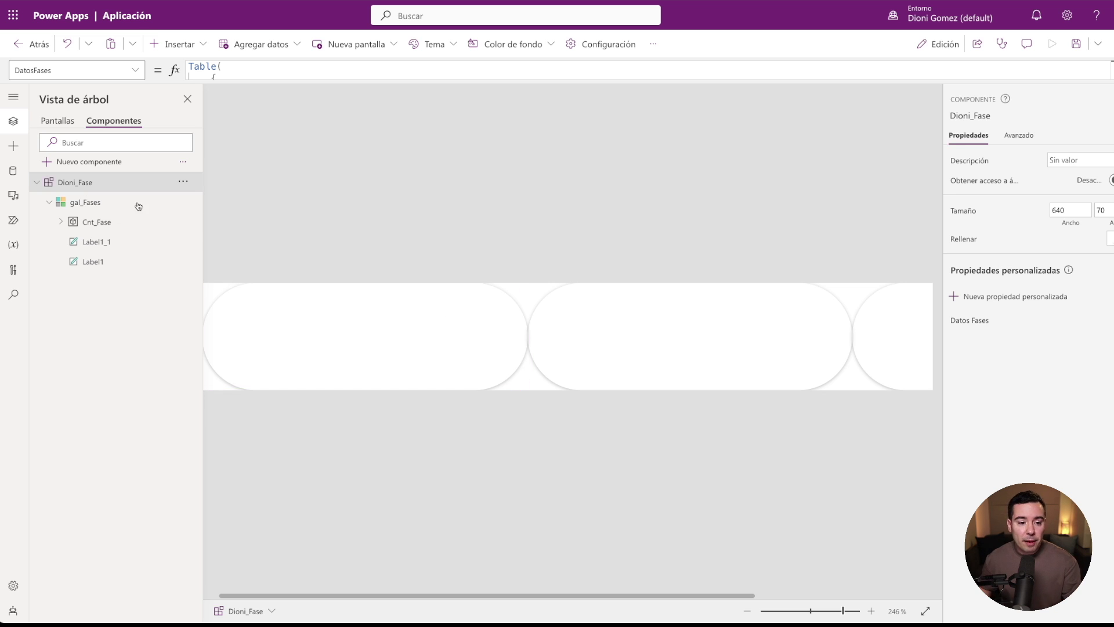
Set the Height of the Cnt_Fase container to Parent.TemplateHeight-8 and position it at X 2, Y 2.
click(90, 224)
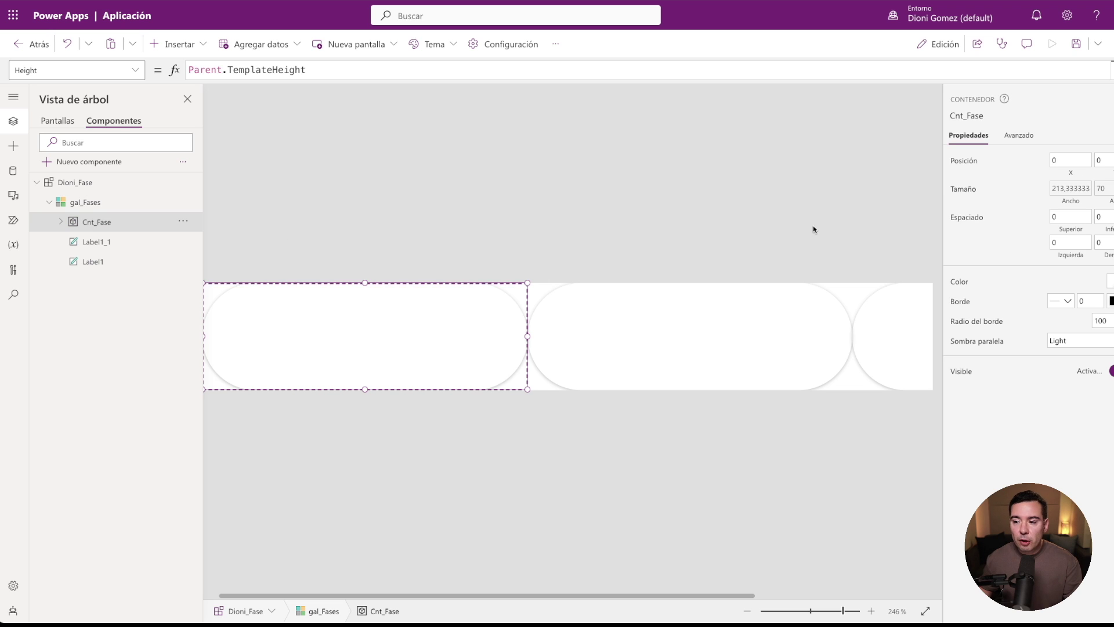
click(1092, 197)
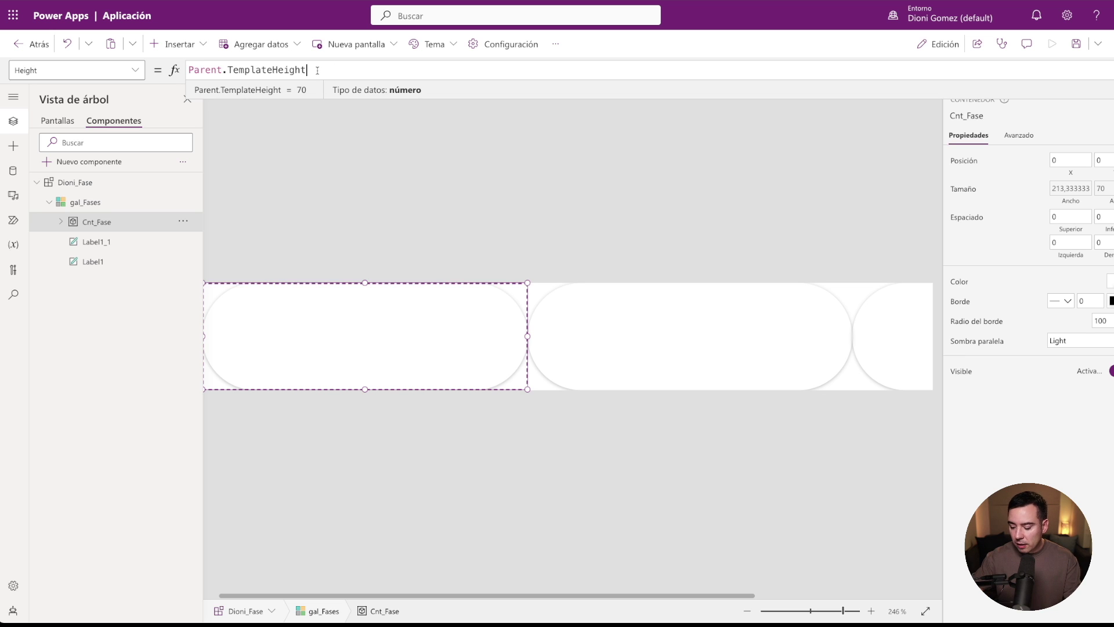
text(8)
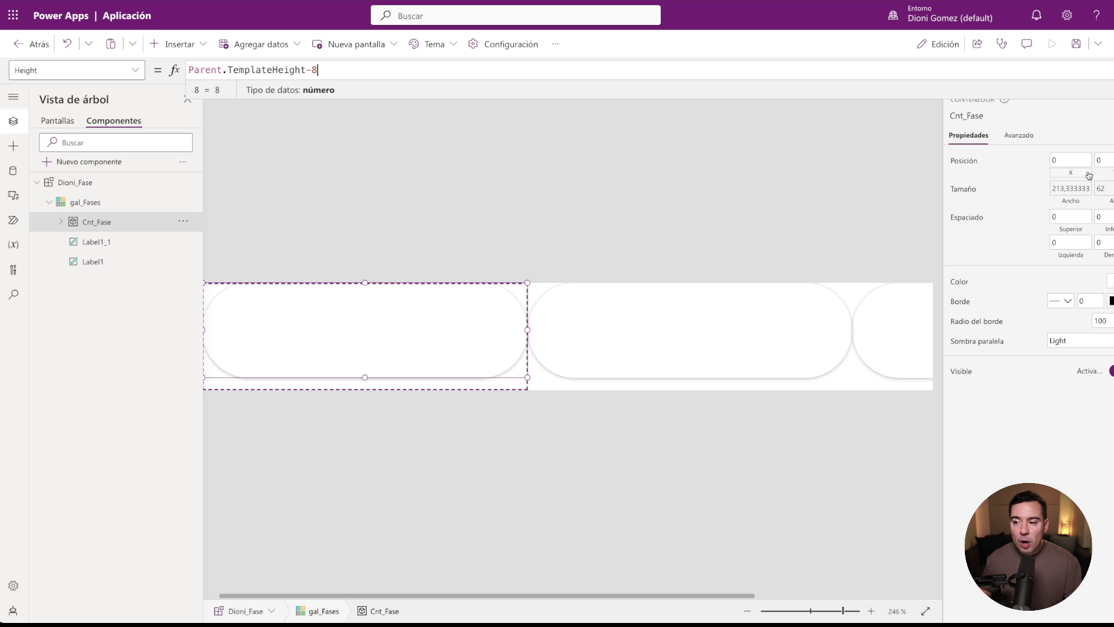
click(1102, 160)
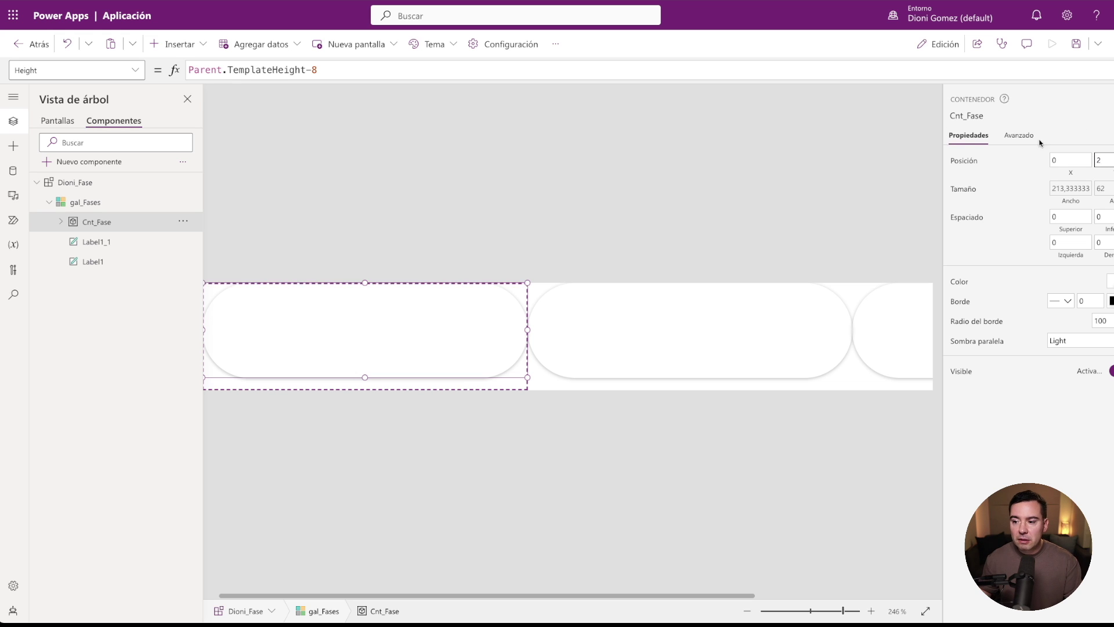
click(1016, 162)
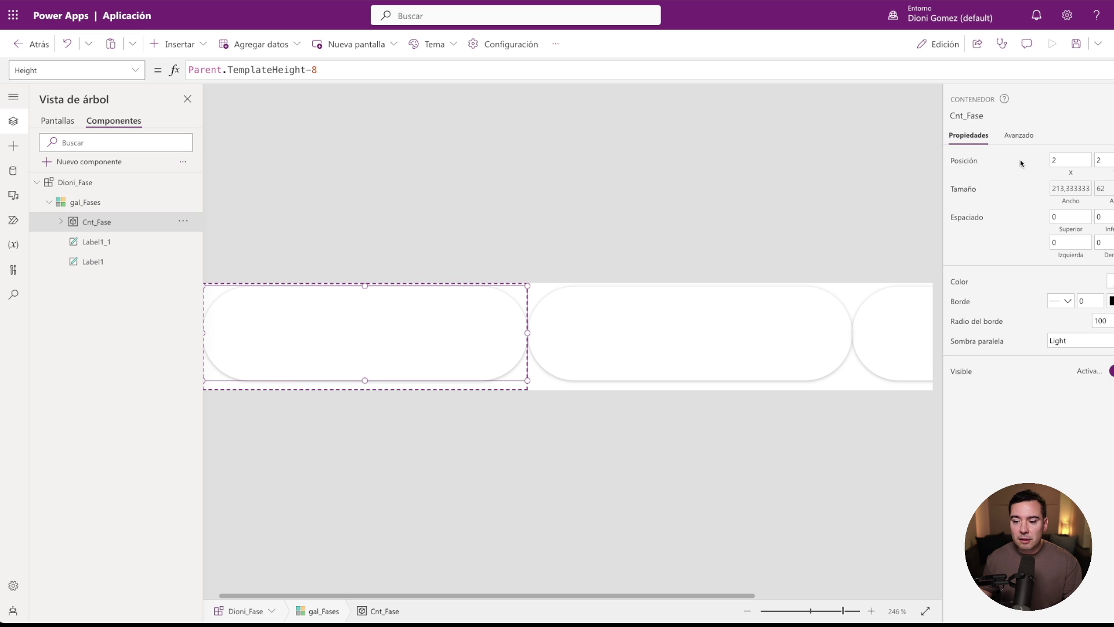
click(230, 452)
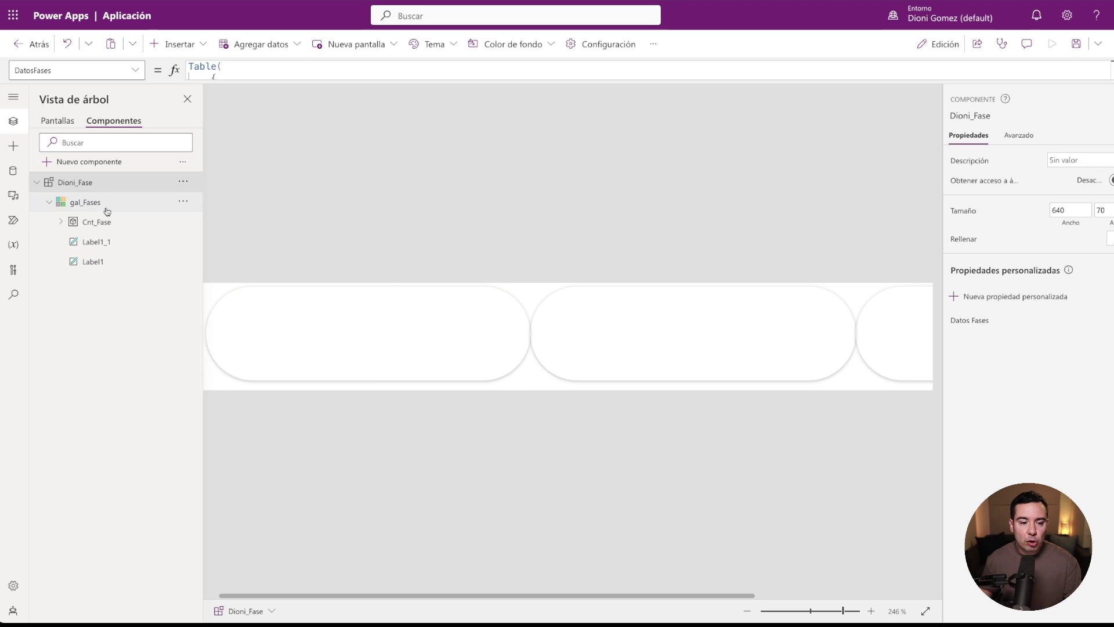
Set the Width of the Cnt_Fase container to Parent.TemplateWidth-4.
click(93, 222)
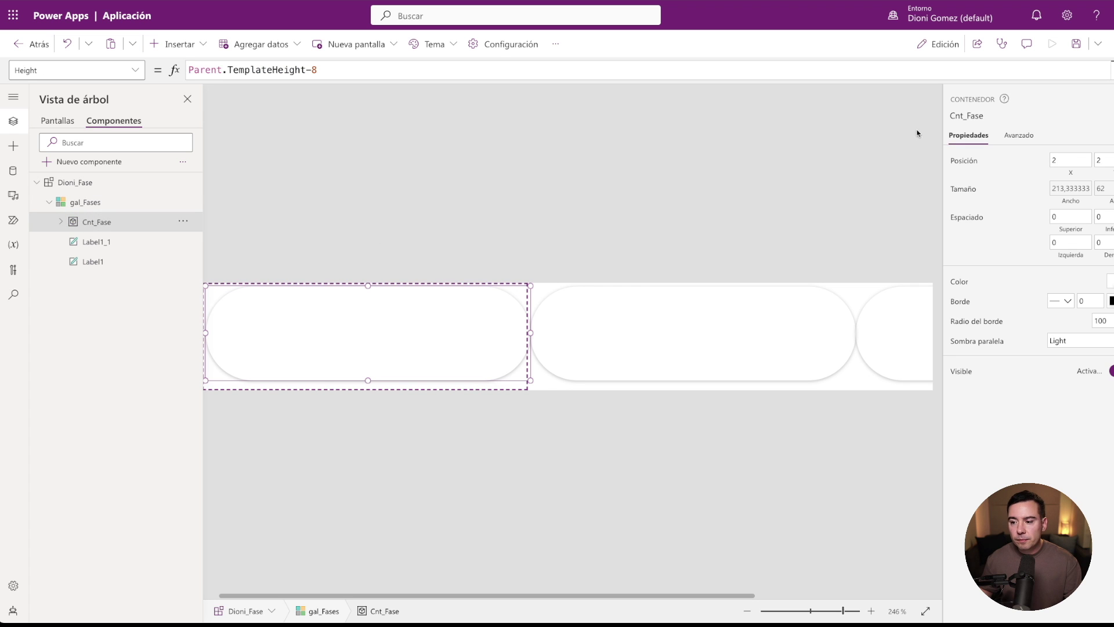
click(1071, 188)
click(338, 69)
text(-8)
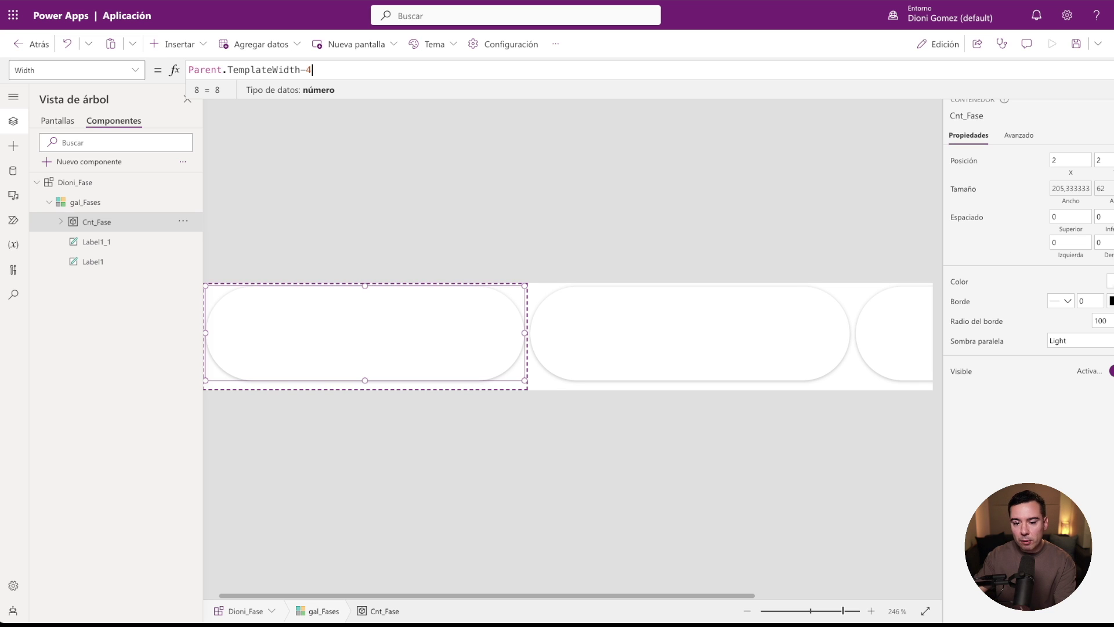
click(568, 428)
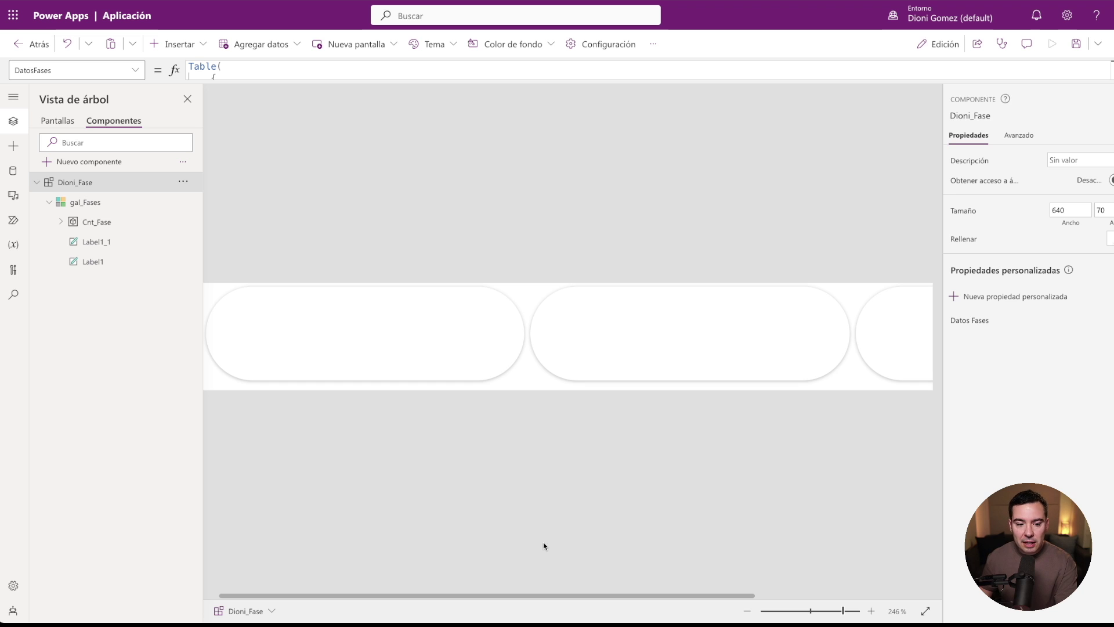
drag(843, 613, 830, 616)
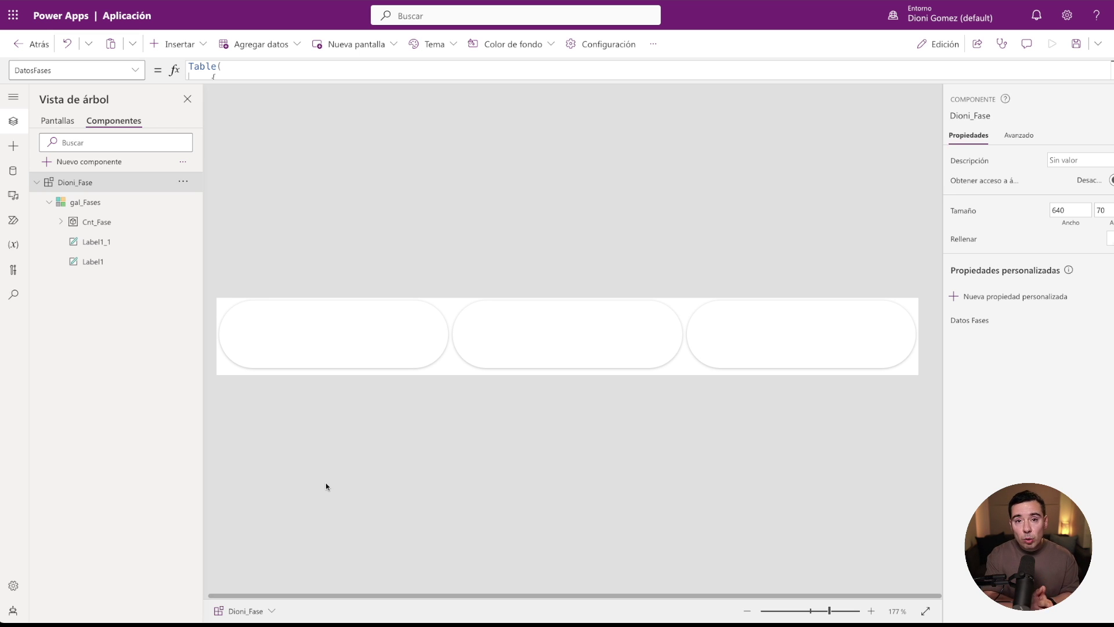
Insert a vertical container inside the Cnt_Fase container.
click(62, 222)
click(88, 230)
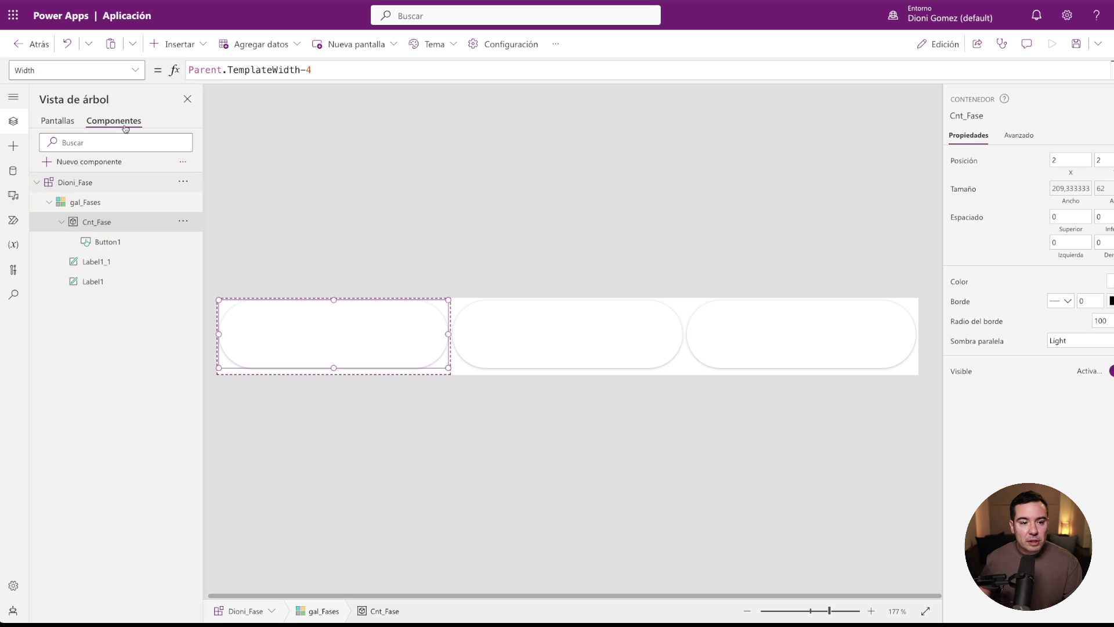
click(184, 44)
text(conte)
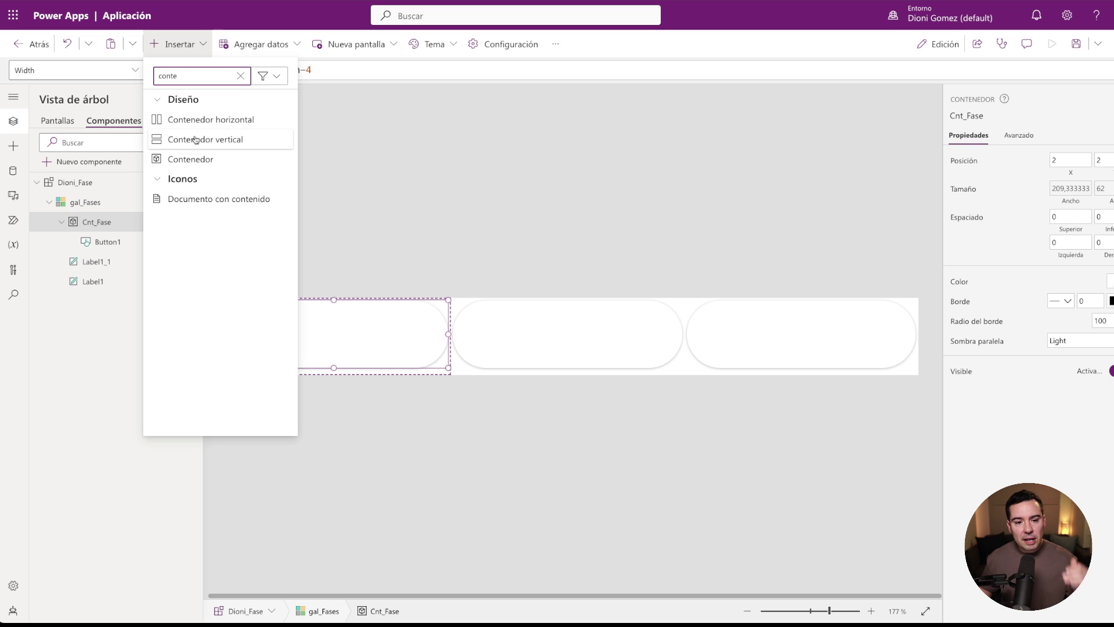
click(195, 140)
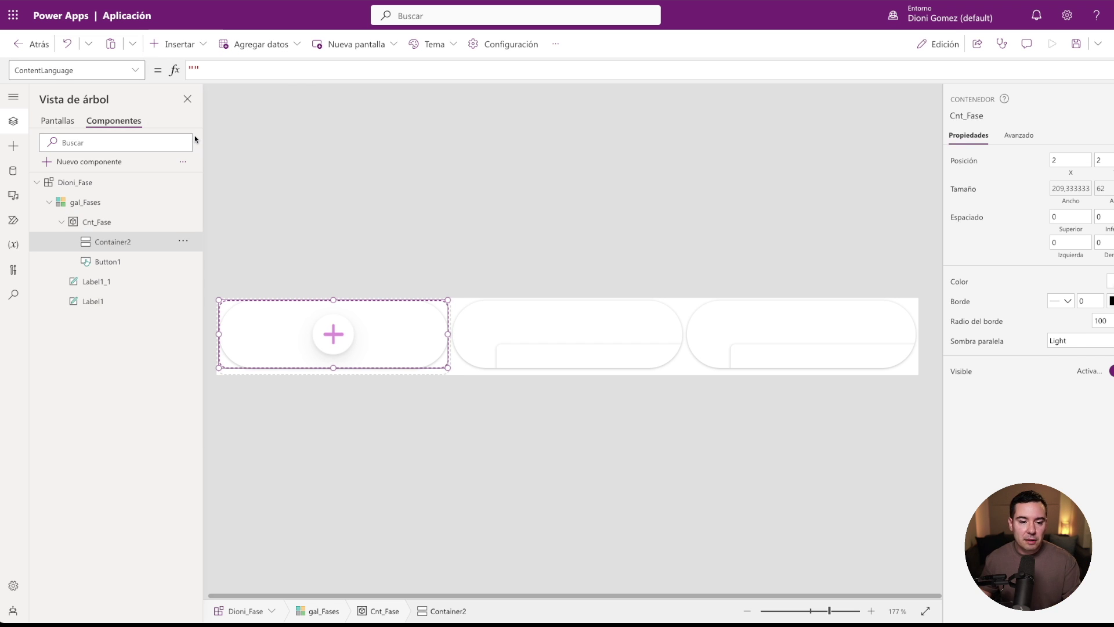
Send the Container2 container to the back, behind Button1 within Cnt_Fase.
click(183, 241)
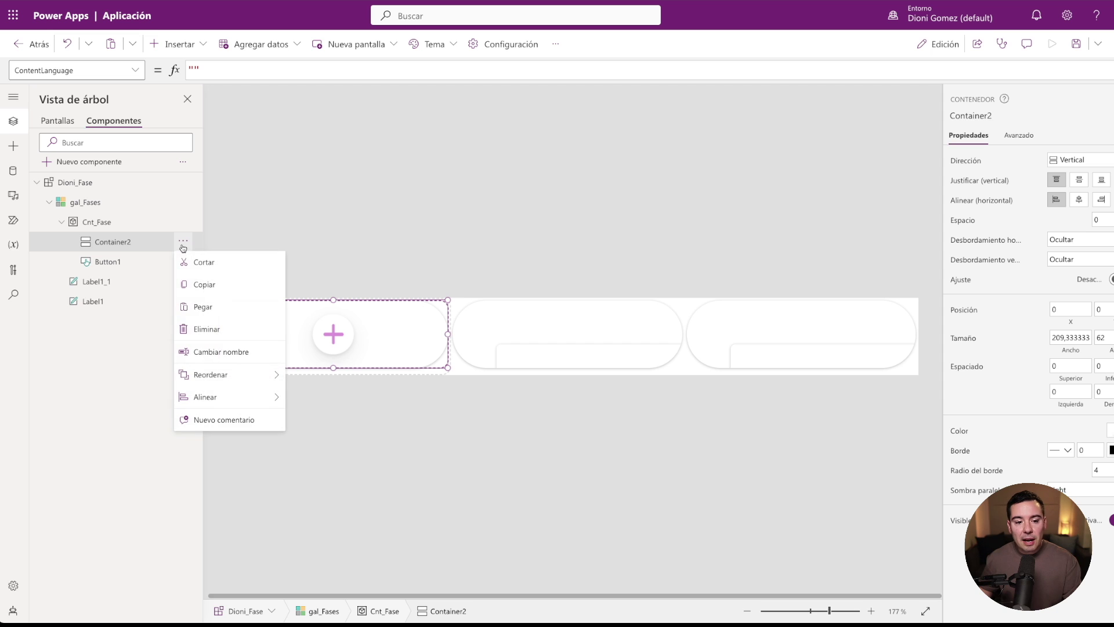
mouse_move(208, 373)
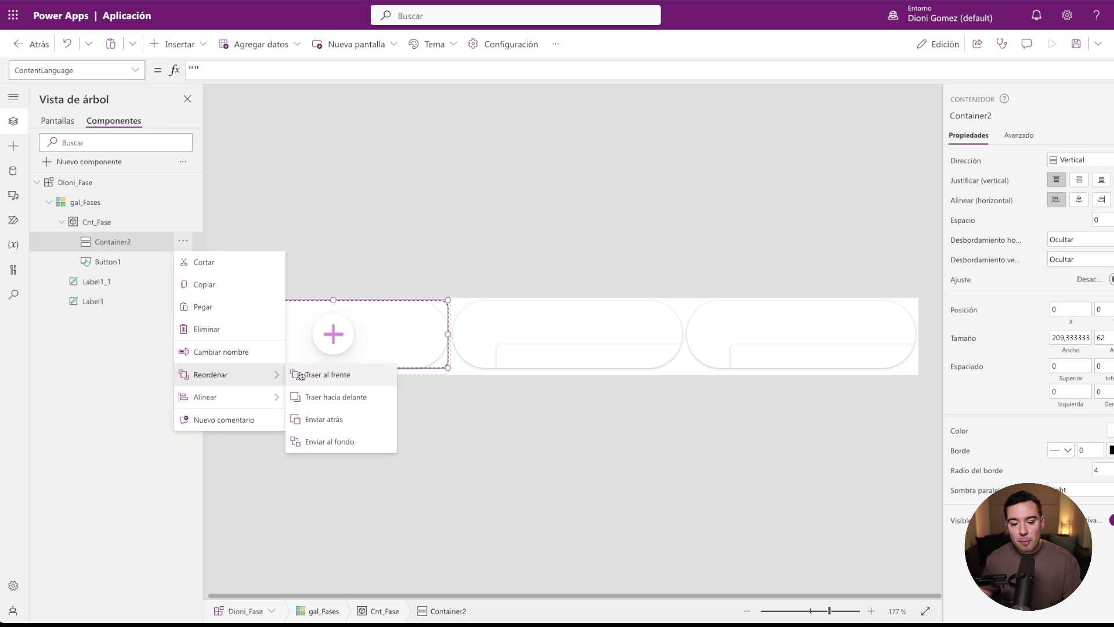
click(316, 440)
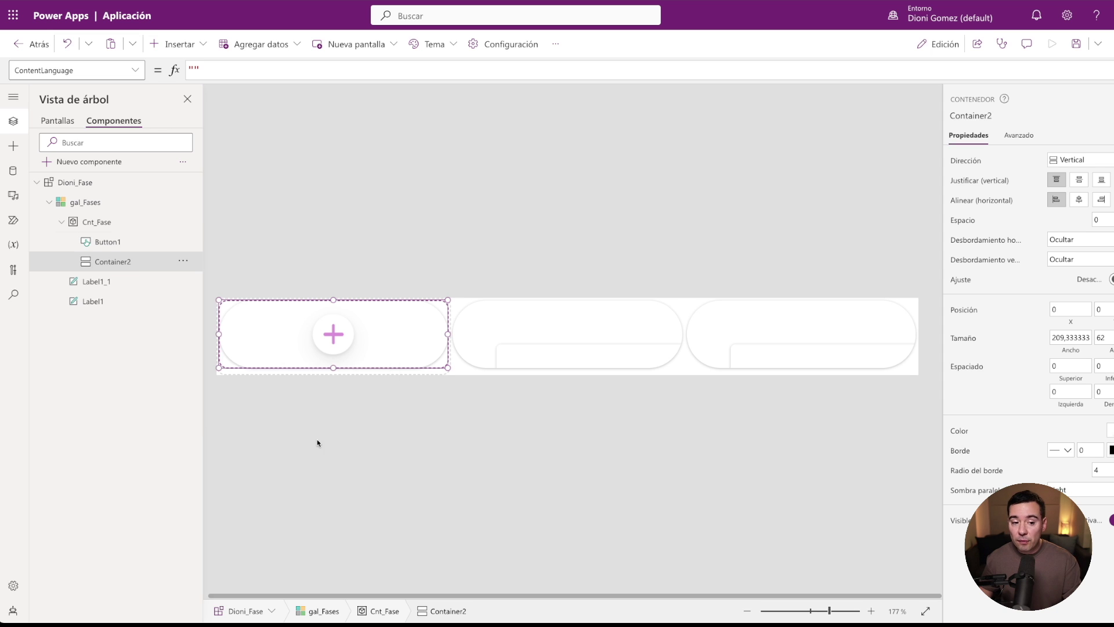
Rename Button1 as Bt_Fase and the Container2 container as Cnt_Contenido.
double_click(109, 244)
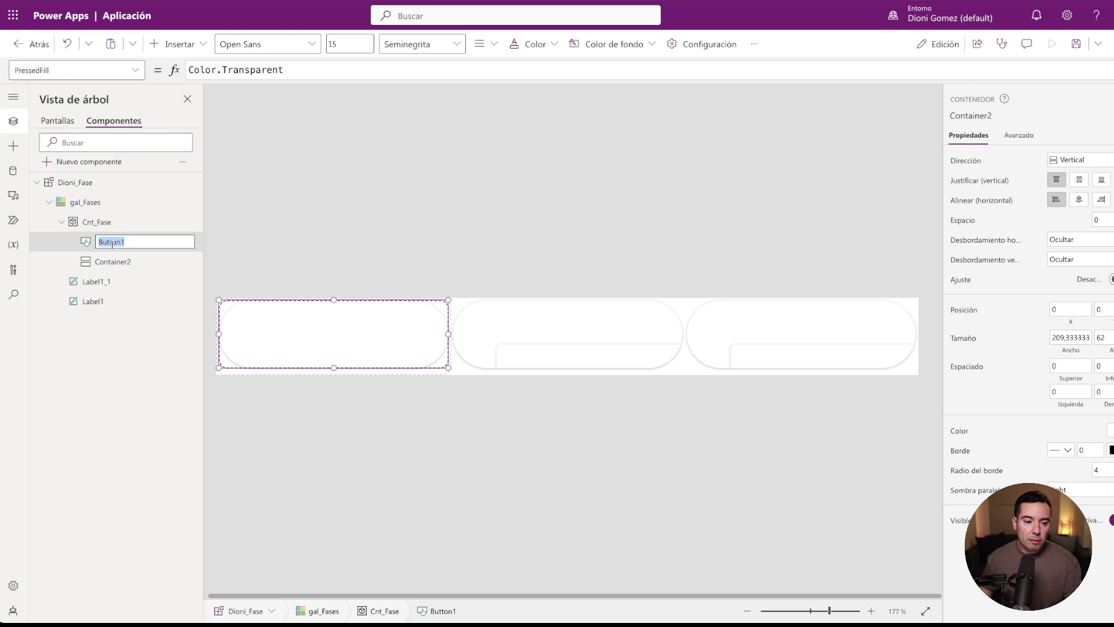
text(Bt_Fas)
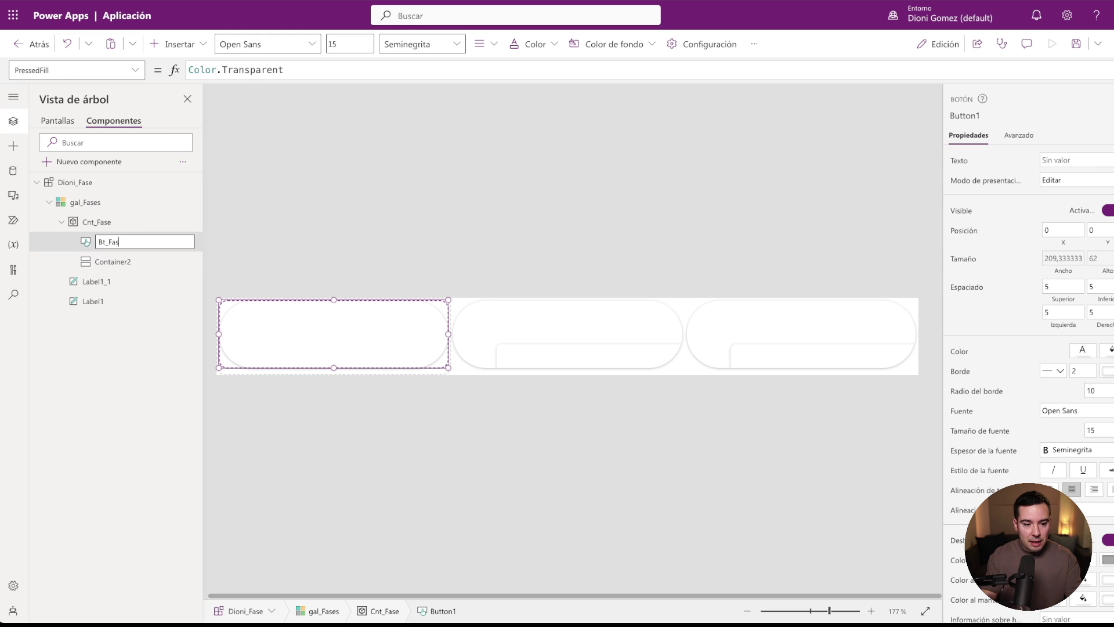
text(e)
key(Return)
double_click(119, 262)
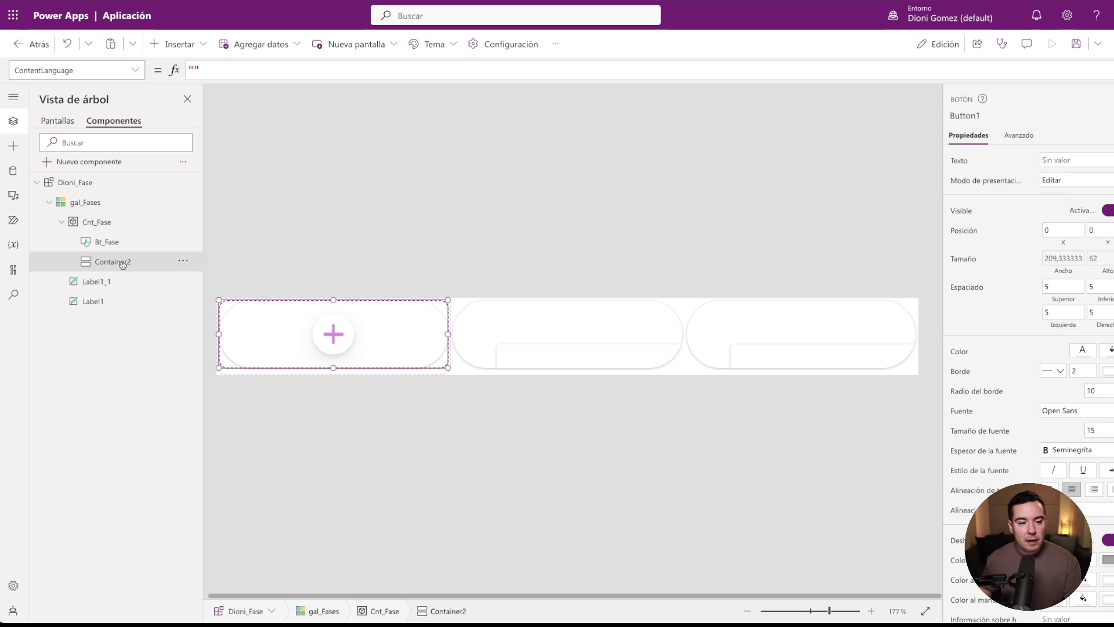
text(Cnt_)
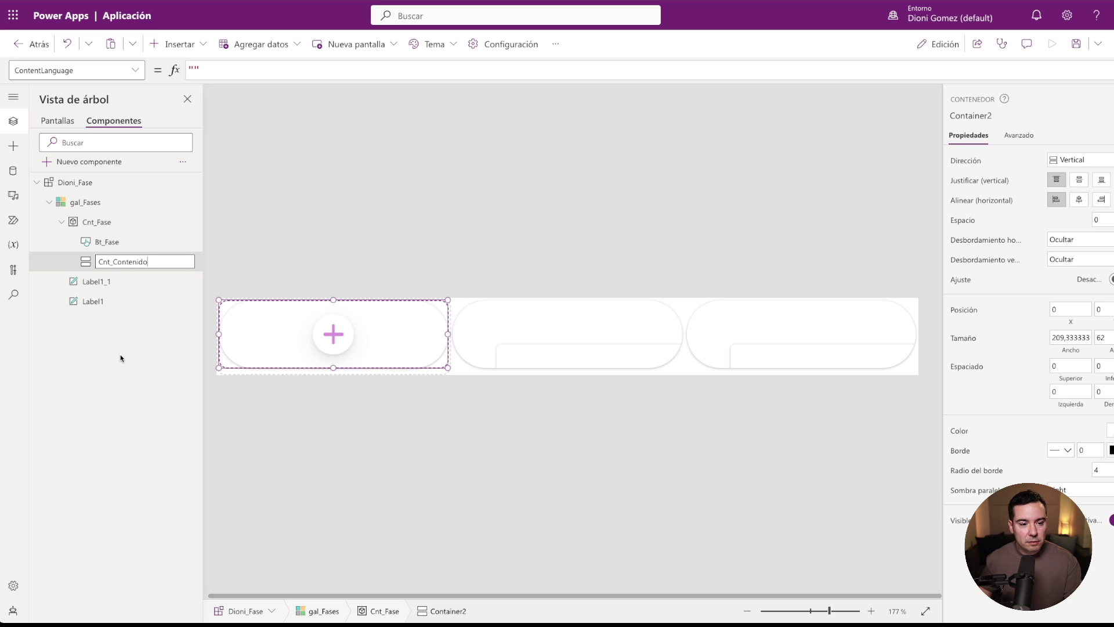
key(Return)
Position the Cnt_Contenido container at X 0, Y 0 inside Cnt_Fase.
click(1070, 309)
click(1004, 312)
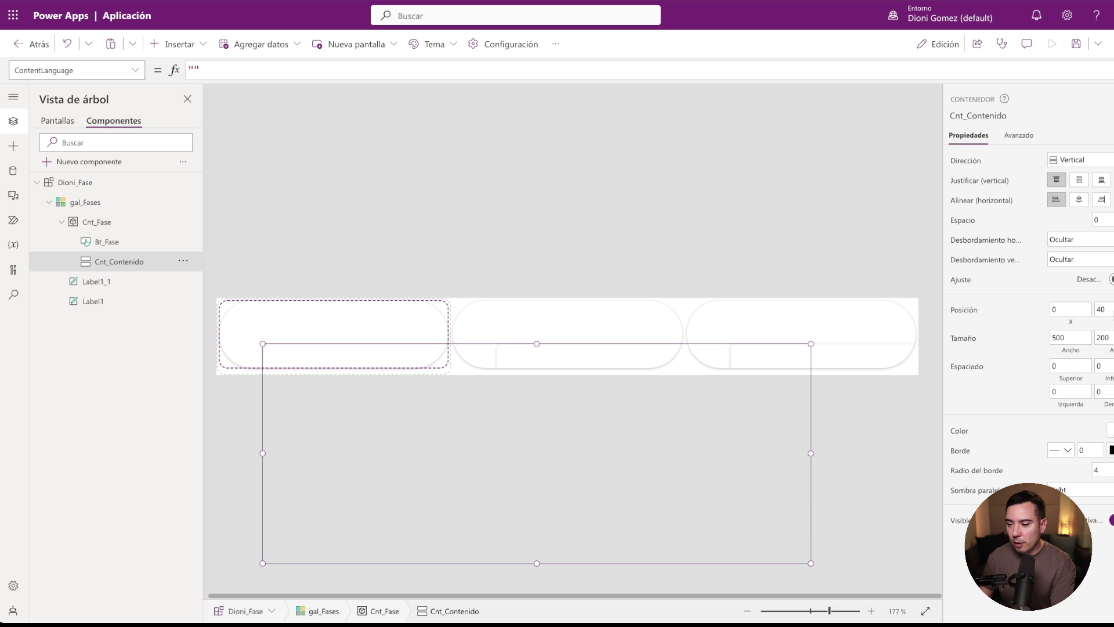
double_click(1110, 312)
text(0)
click(1026, 325)
Set the Width of the Cnt_Contenido container to Parent.Width and its Height to Parent.Height.
click(1075, 352)
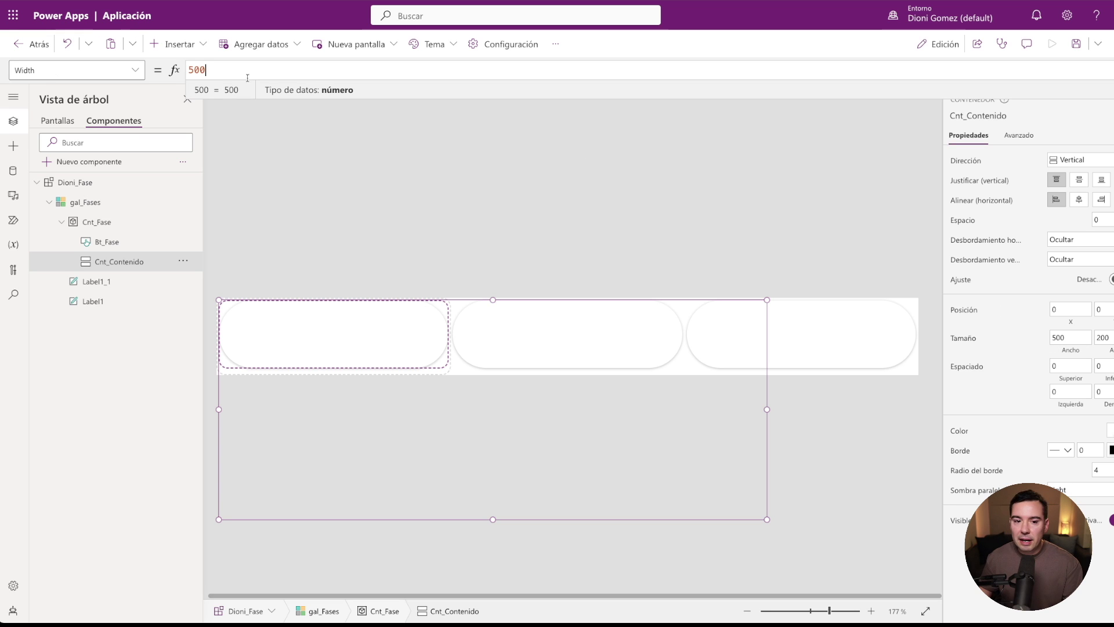
key(ctrl+a)
text(P)
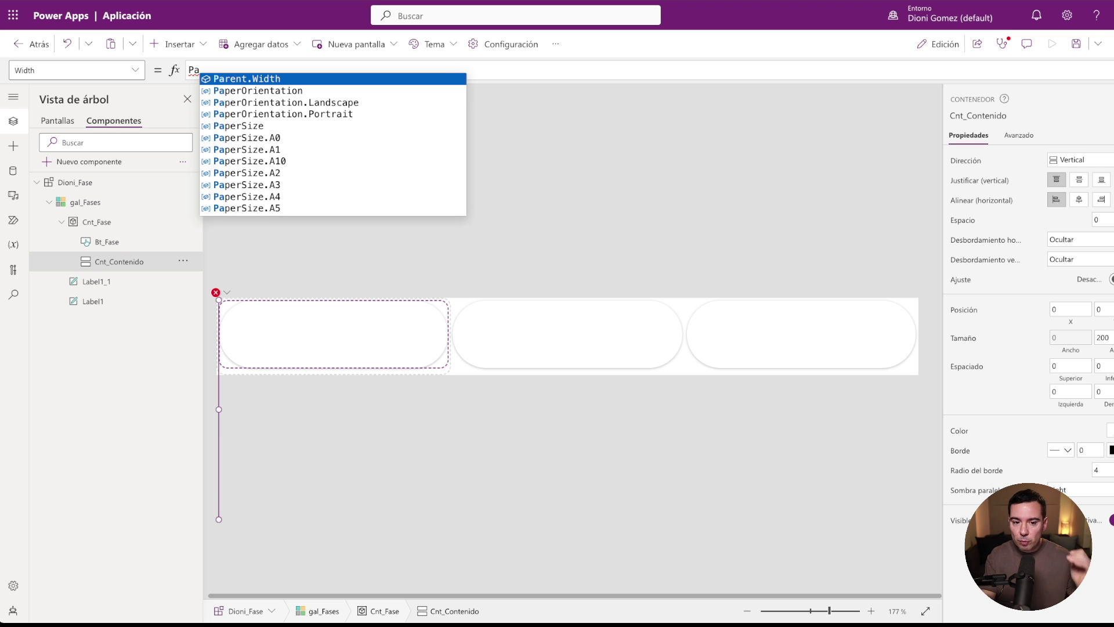
text(a)
key(Tab)
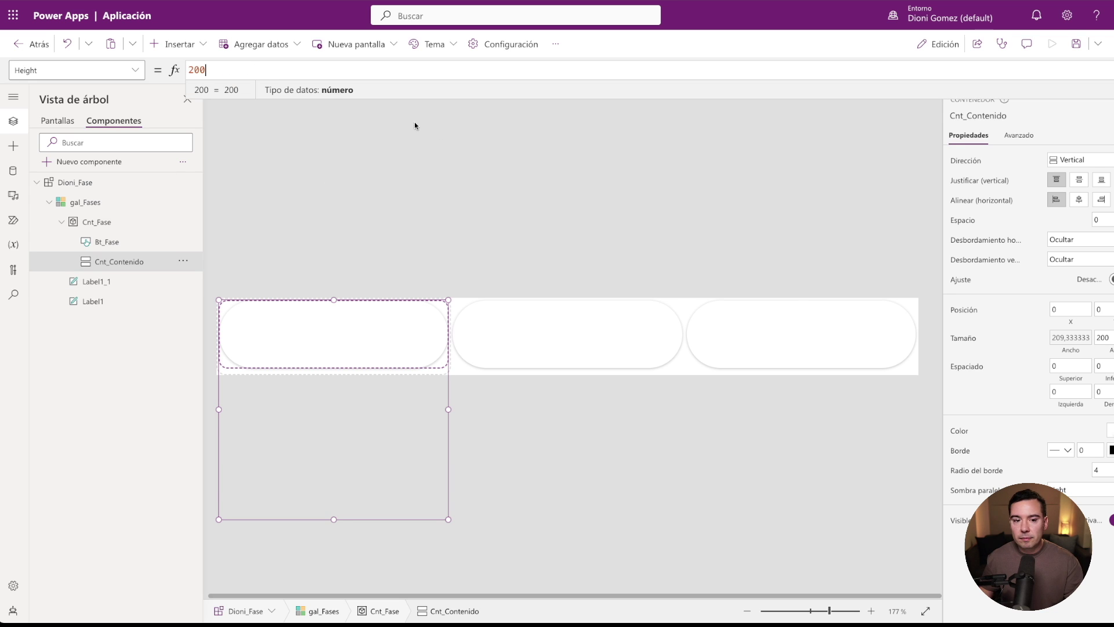
drag(207, 70, 168, 62)
text(Pa)
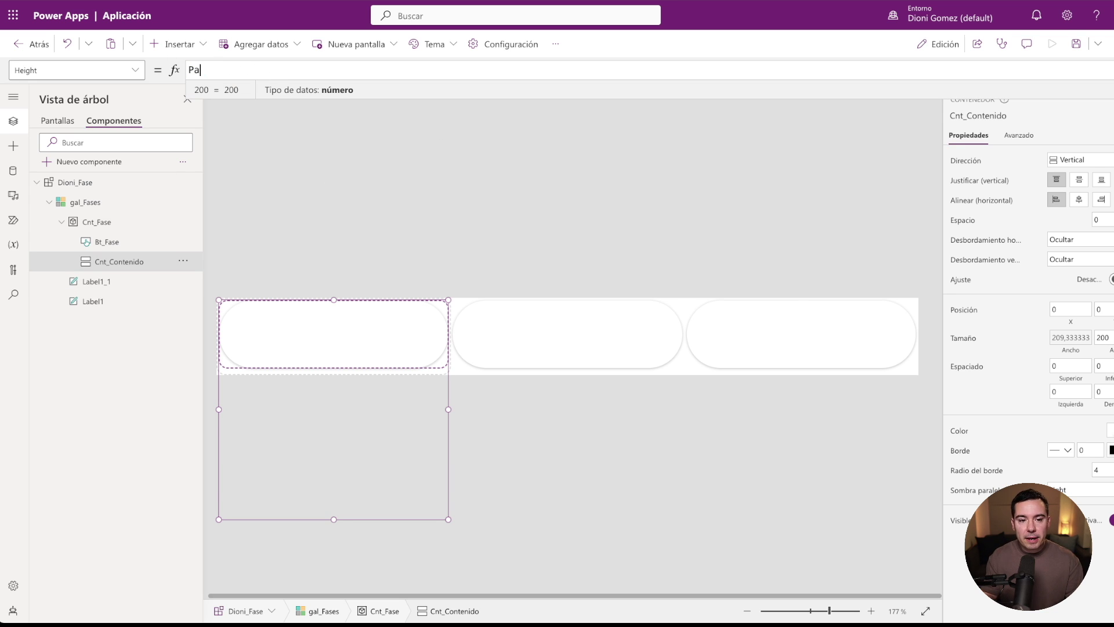
key(Tab)
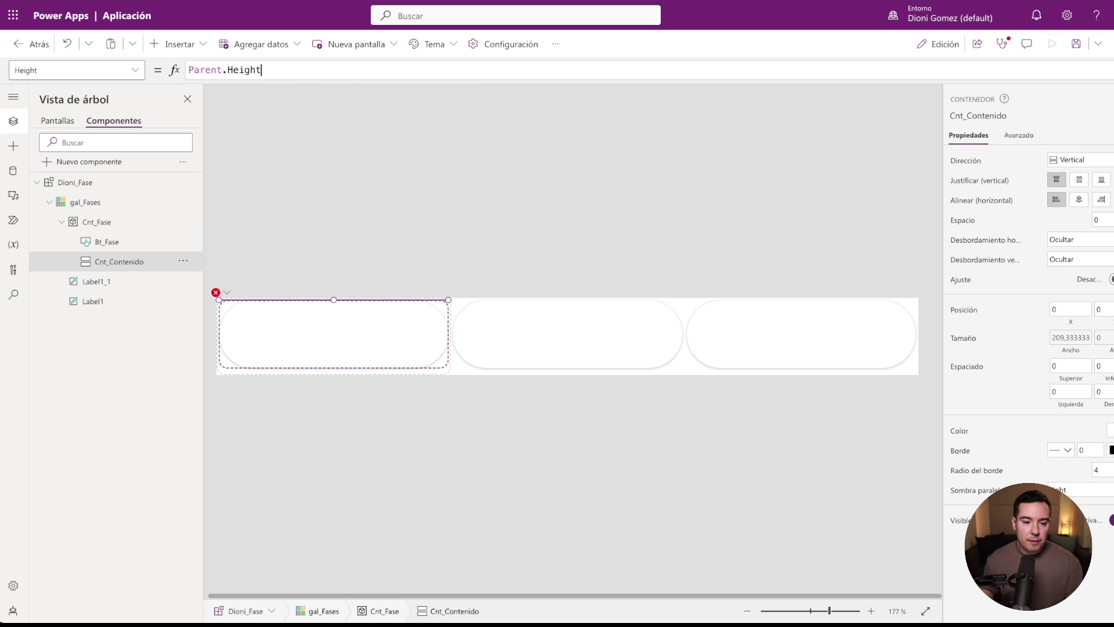
Move the Label1 and Label1_1 labels into the Cnt_Contenido container and turn their visibility back on.
click(105, 280)
shift+click(100, 302)
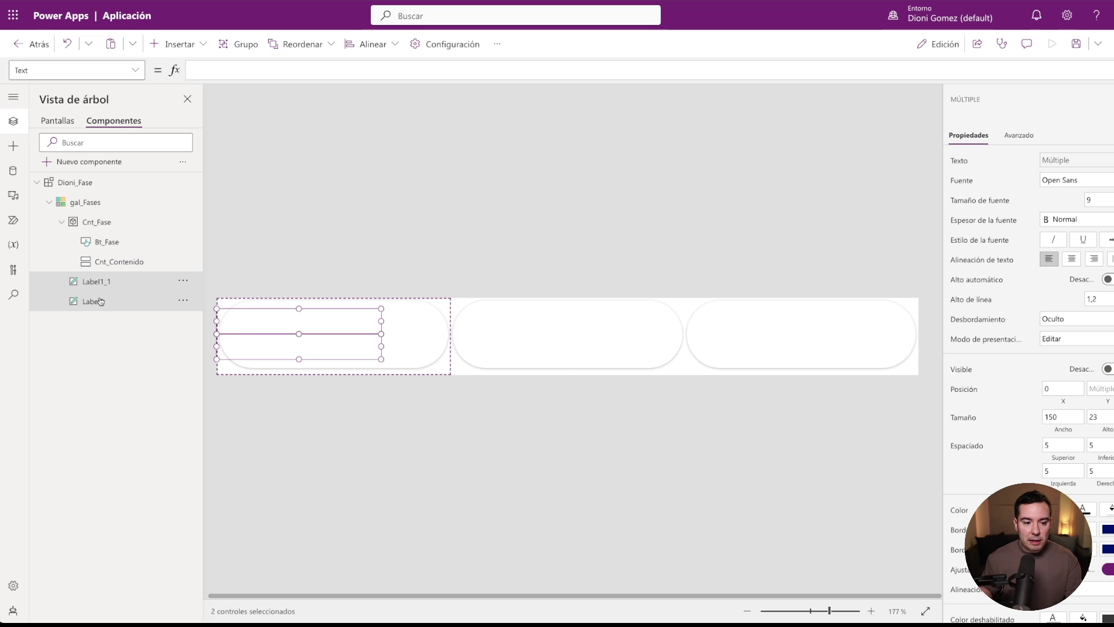
key(Delete)
click(119, 264)
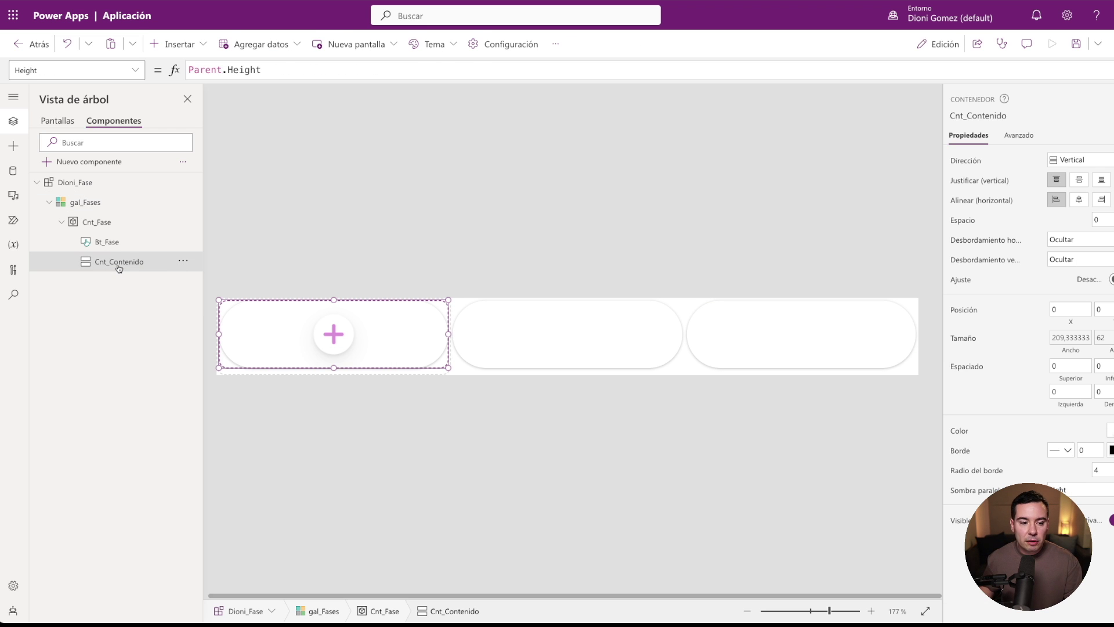
key(ctrl+z)
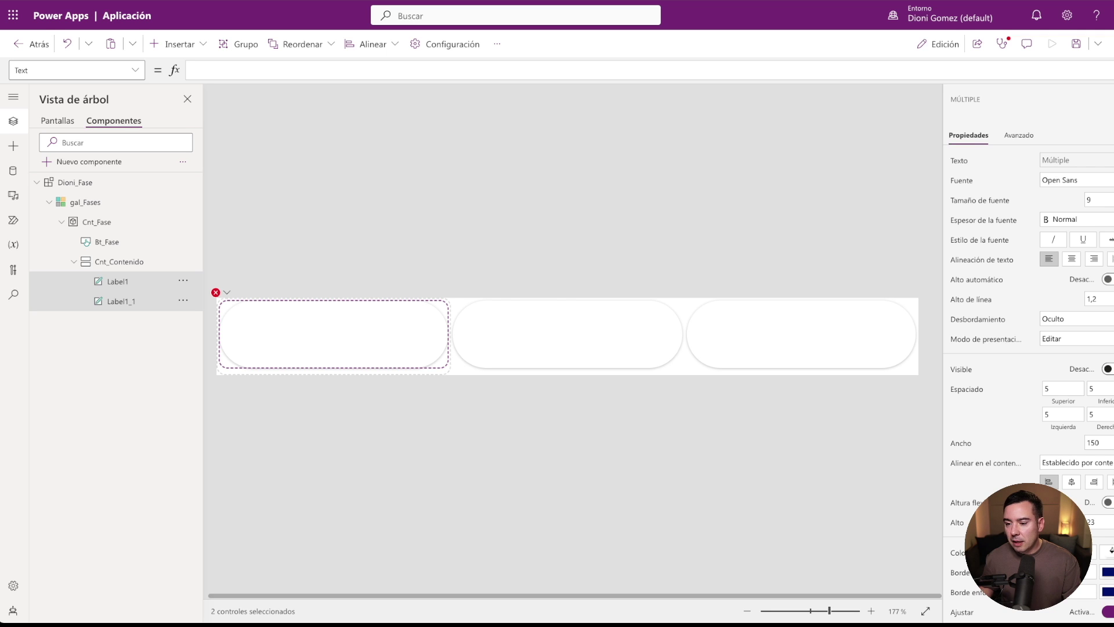
click(119, 262)
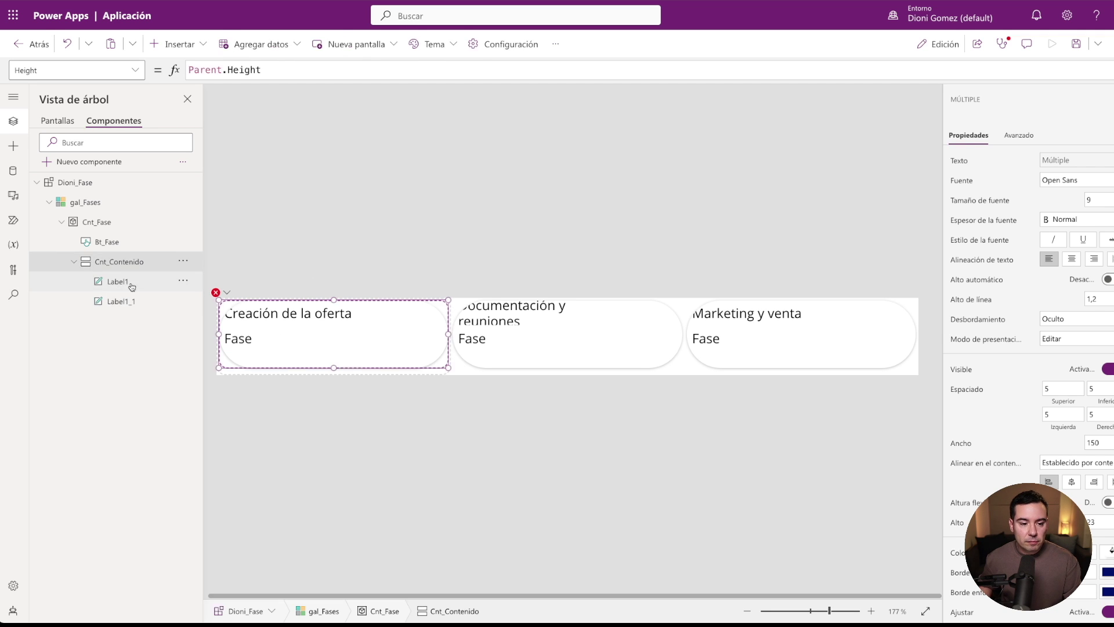
Stretch the Label1 label across the width of Cnt_Contenido and set its minimum width to 100.
click(129, 283)
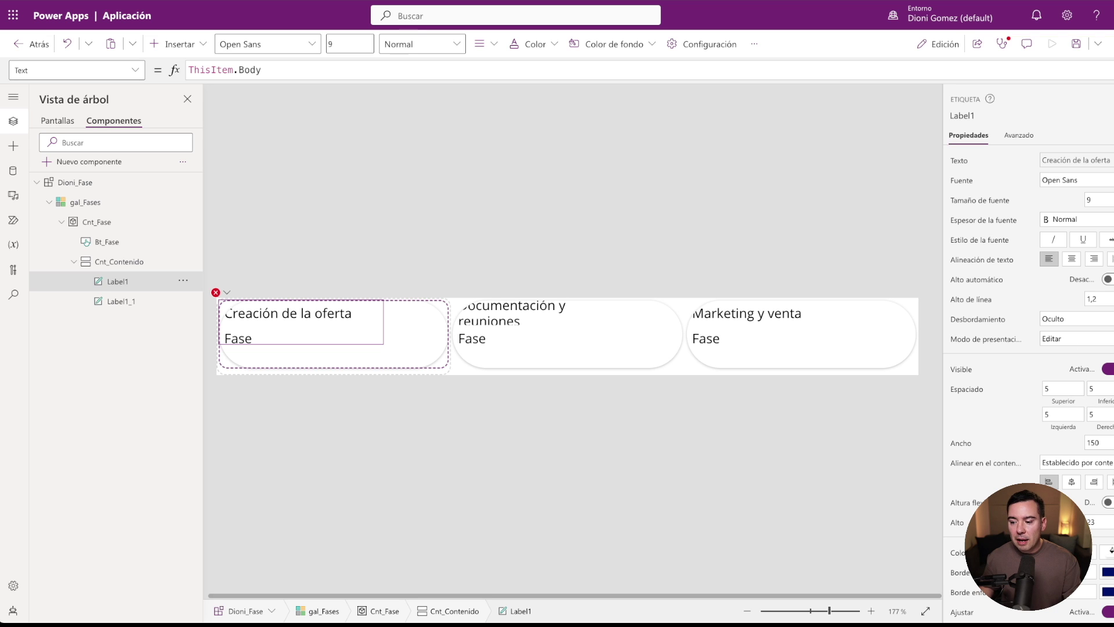
click(1112, 482)
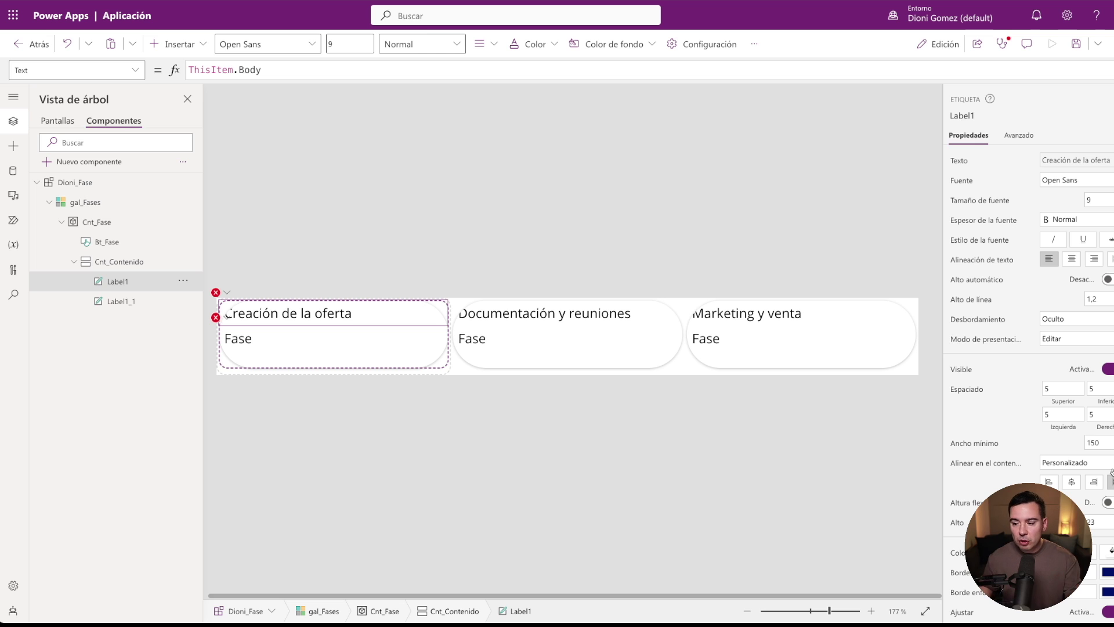
click(1094, 442)
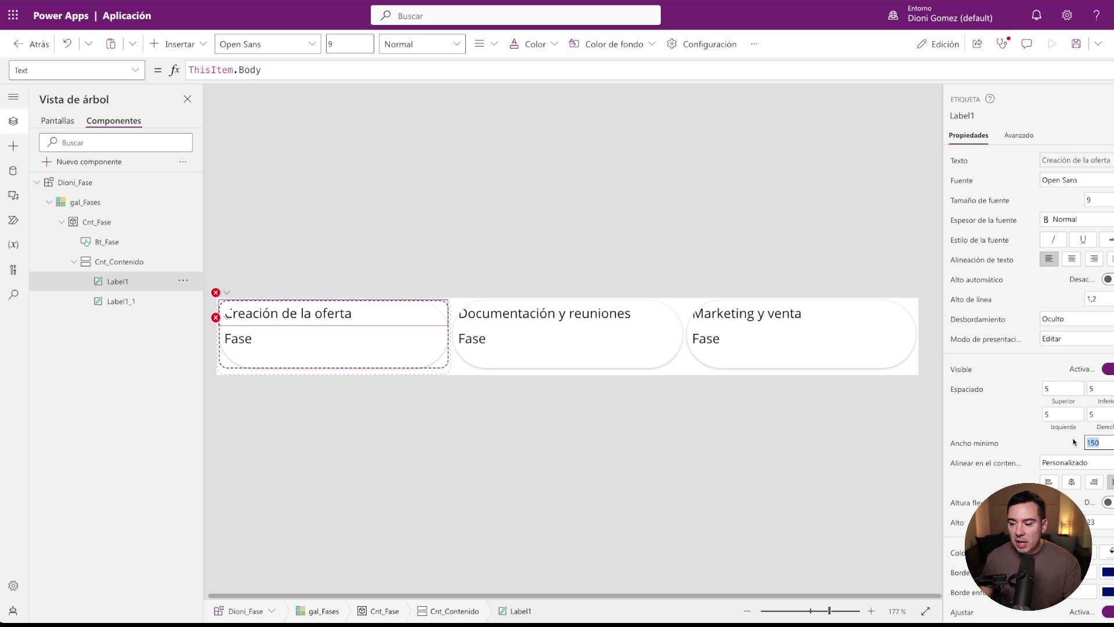
text(100)
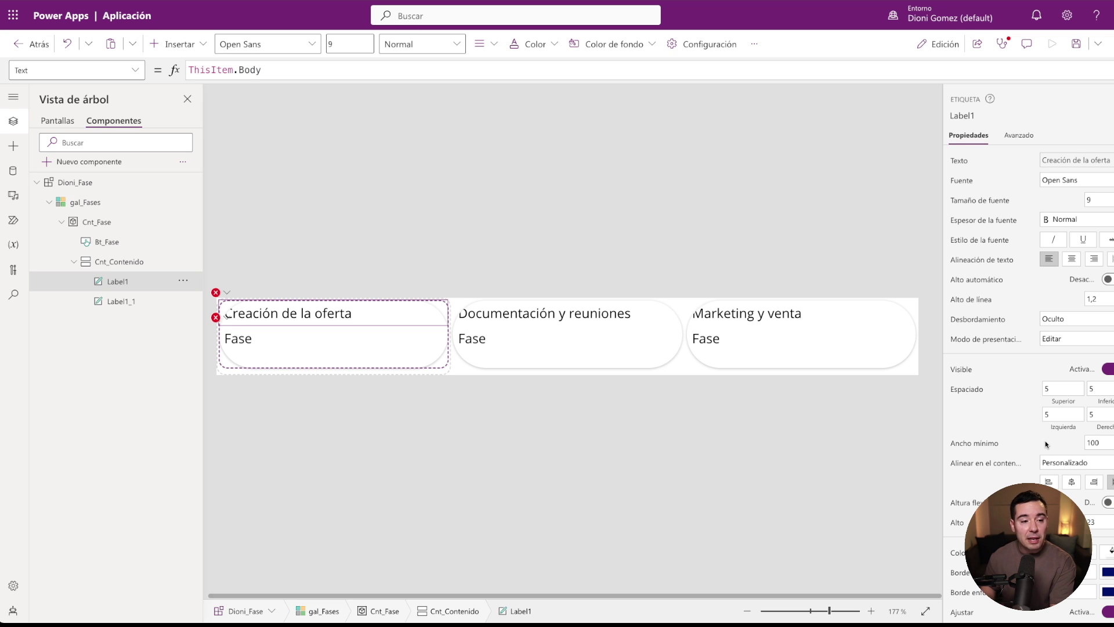
Stretch the Label1_1 label across the width of Cnt_Contenido and set its minimum width to 100.
click(117, 301)
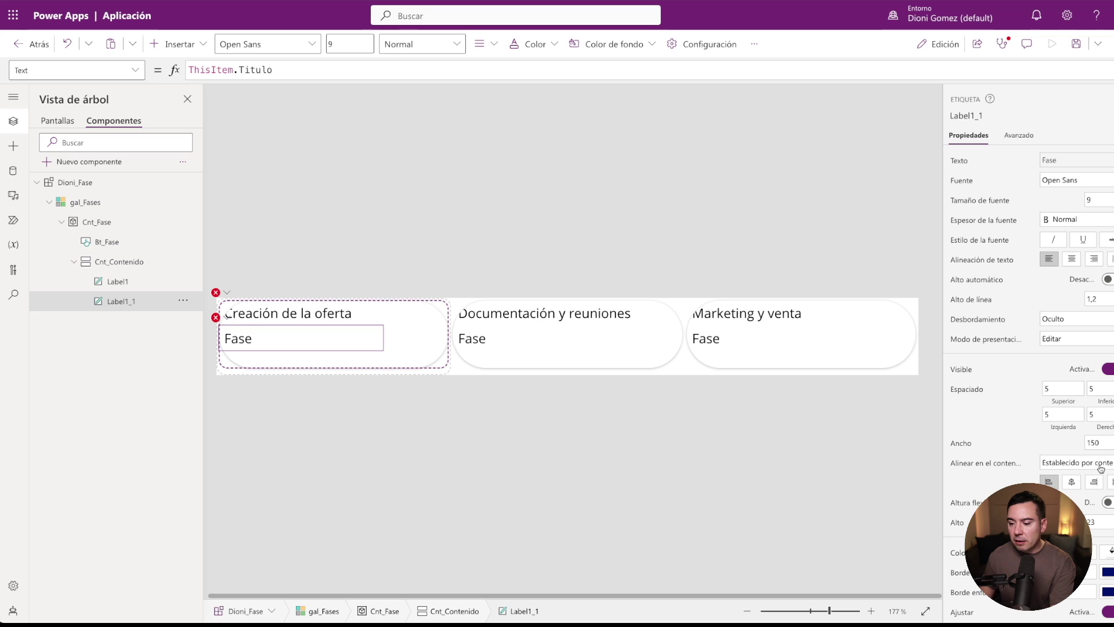
click(1111, 482)
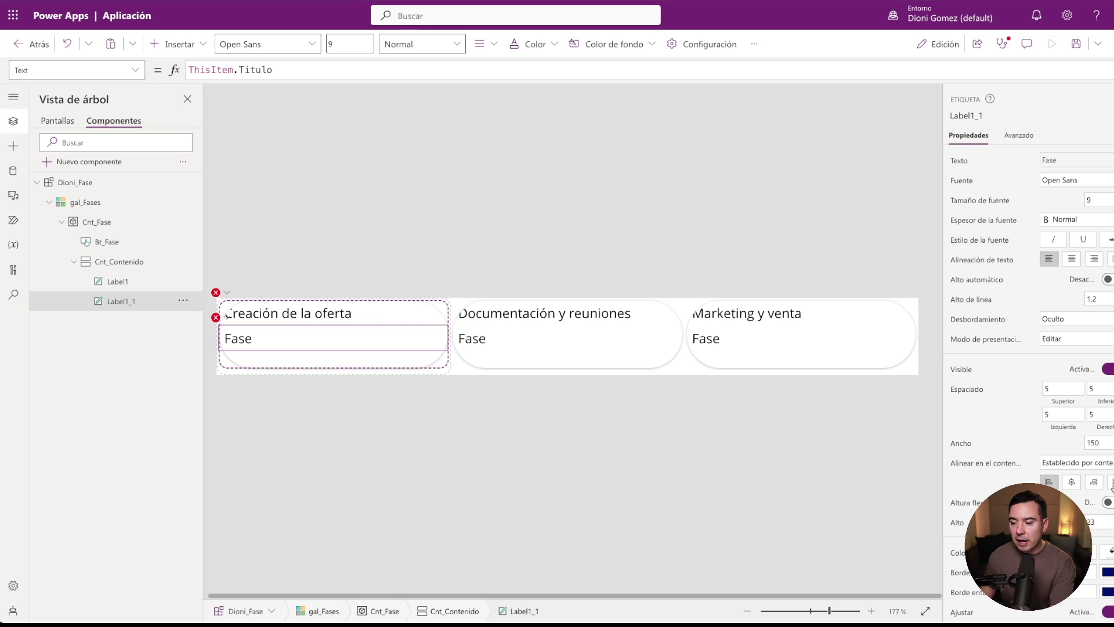
double_click(1111, 446)
text(100)
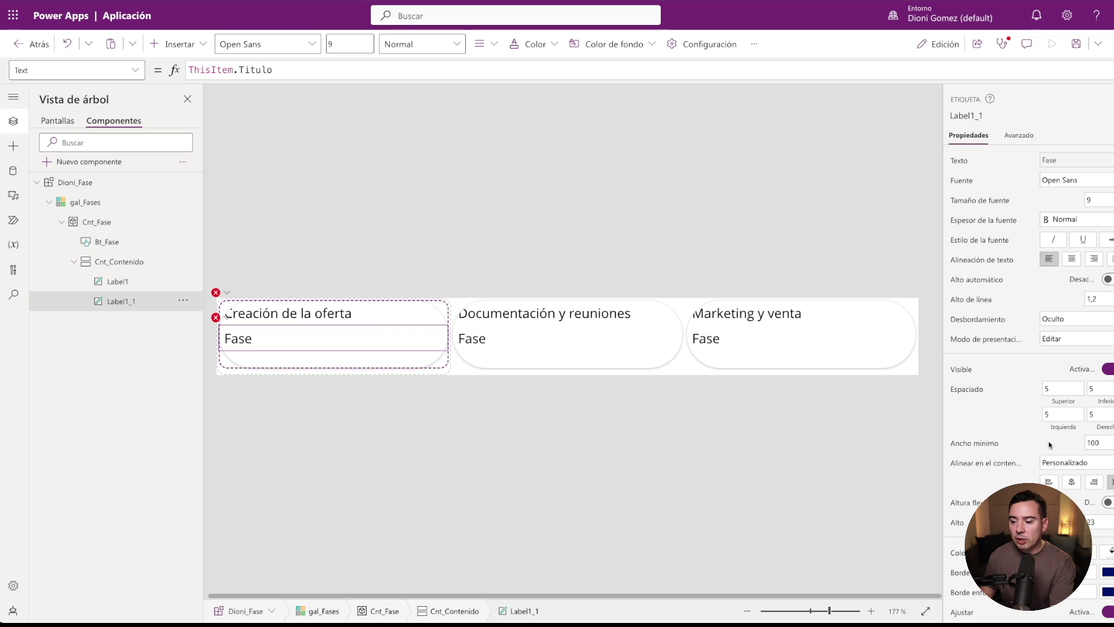
Center the text of the Label1 and Label1_1 labels.
click(116, 281)
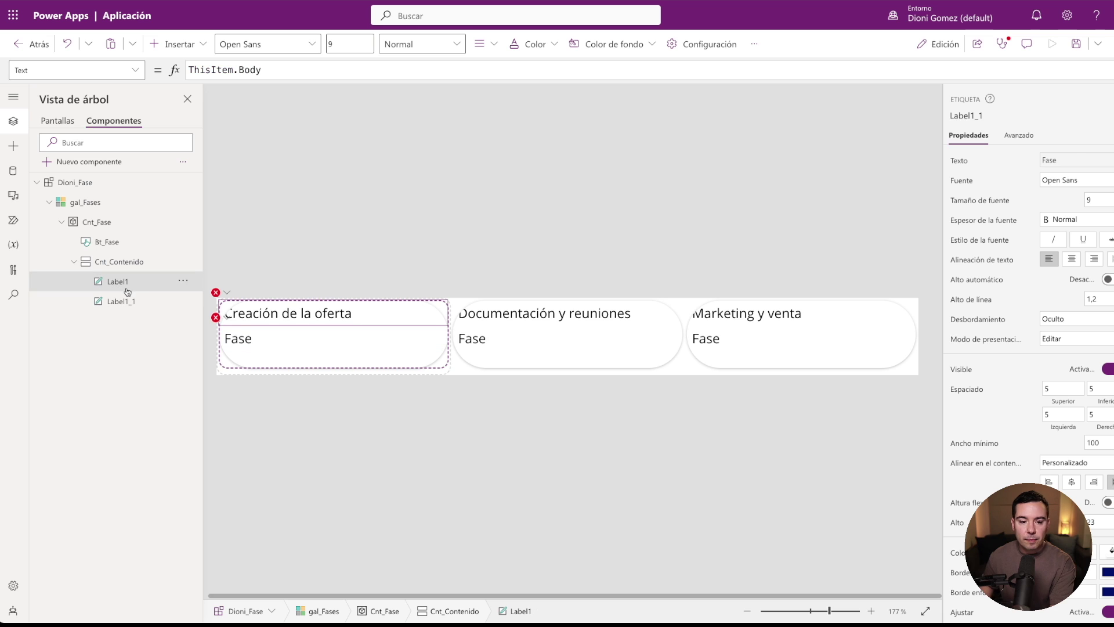
click(1072, 260)
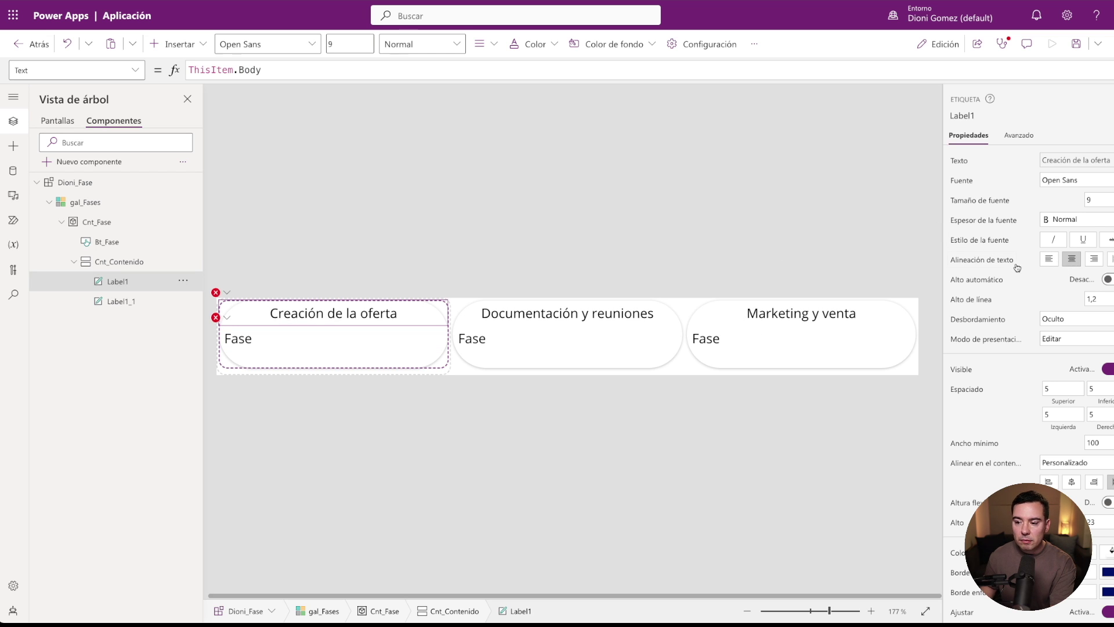
click(138, 306)
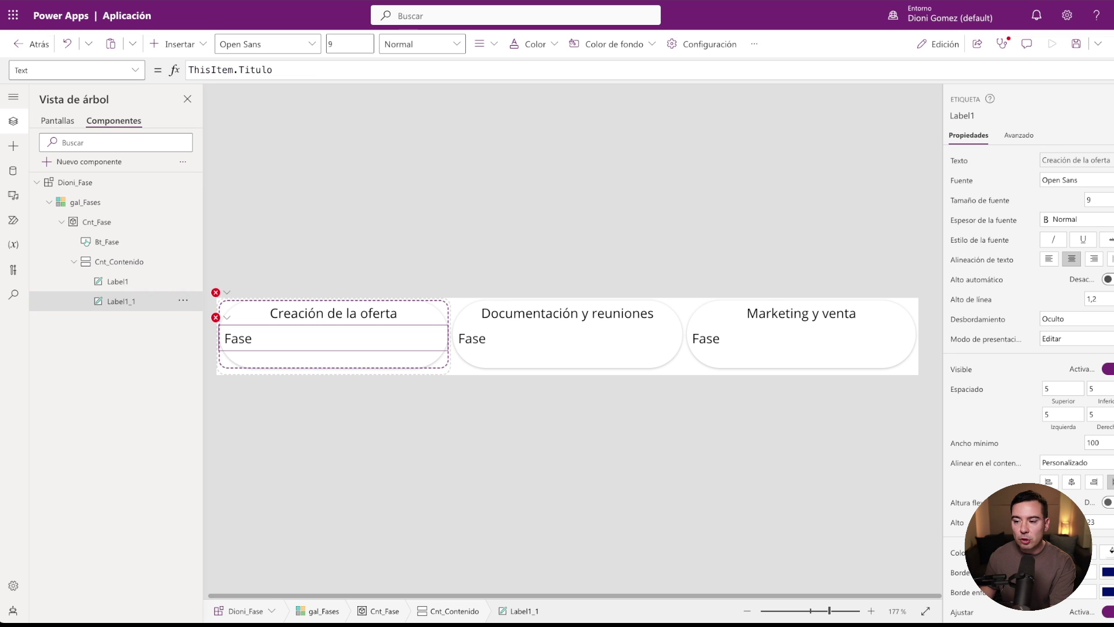
click(1073, 263)
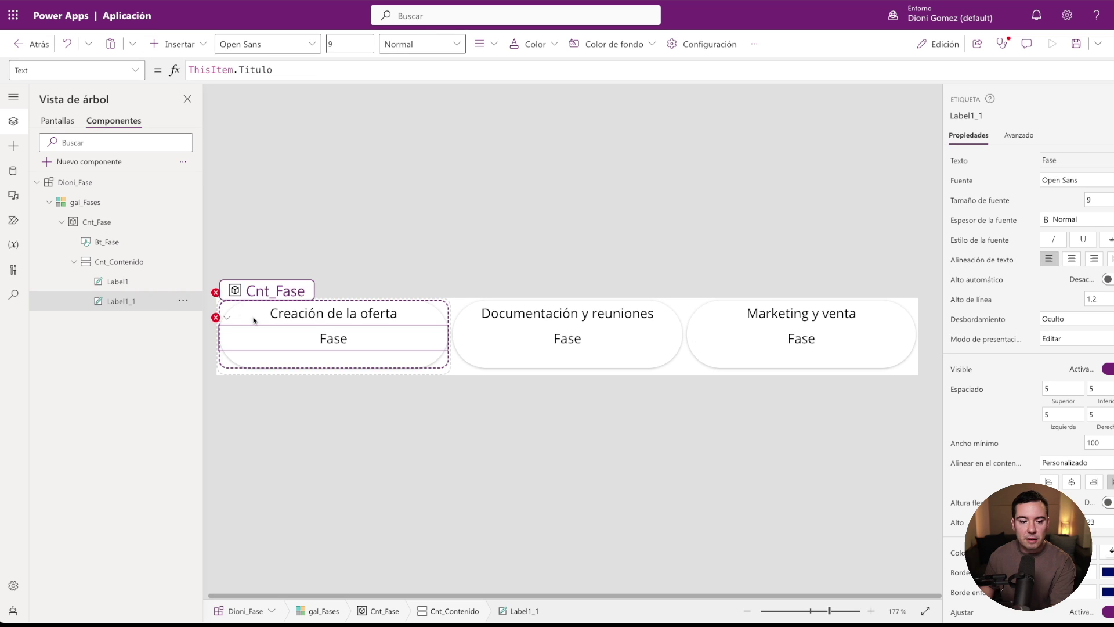
Rename Label1_1 as Lb_Titulo and Label1 as Lb_Body.
double_click(122, 305)
text(Lb_Titulo)
key(Return)
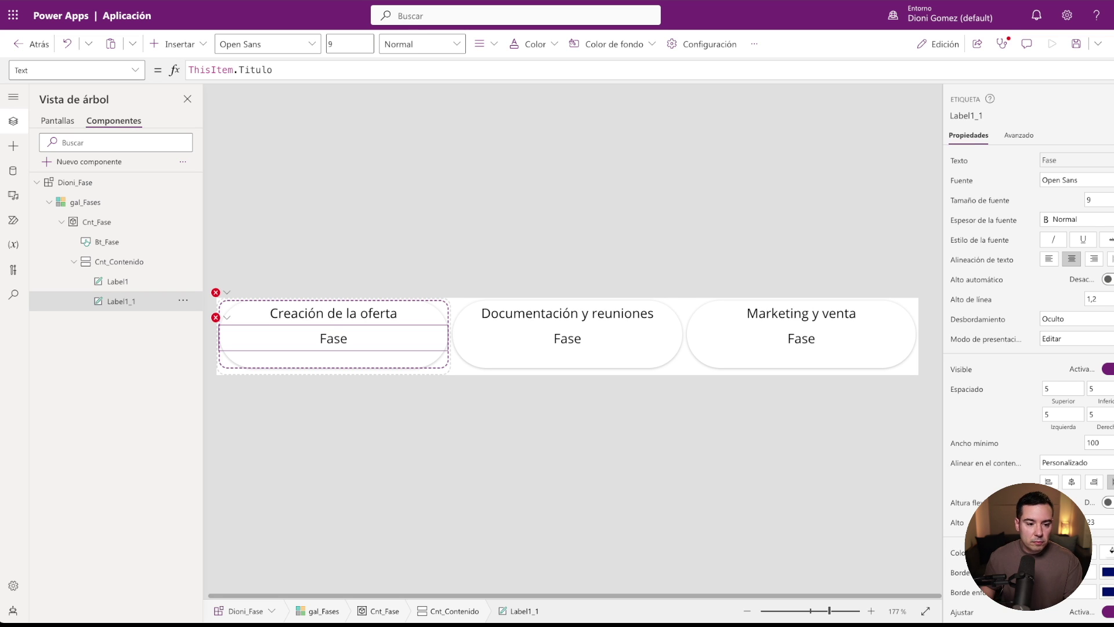
double_click(125, 288)
text(Lb_Body)
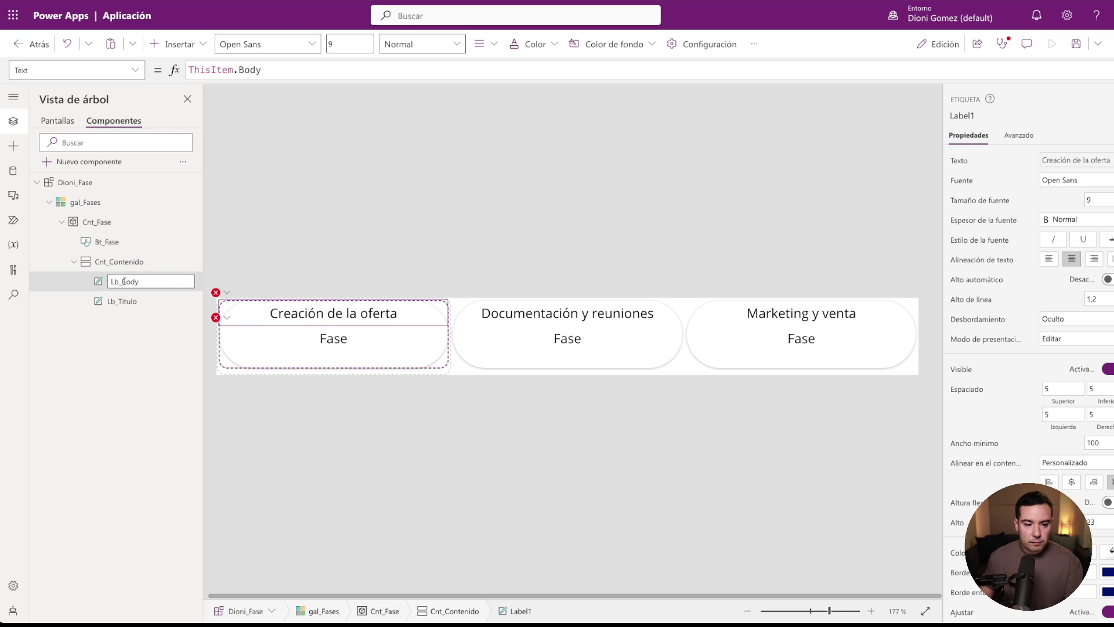
key(Escape)
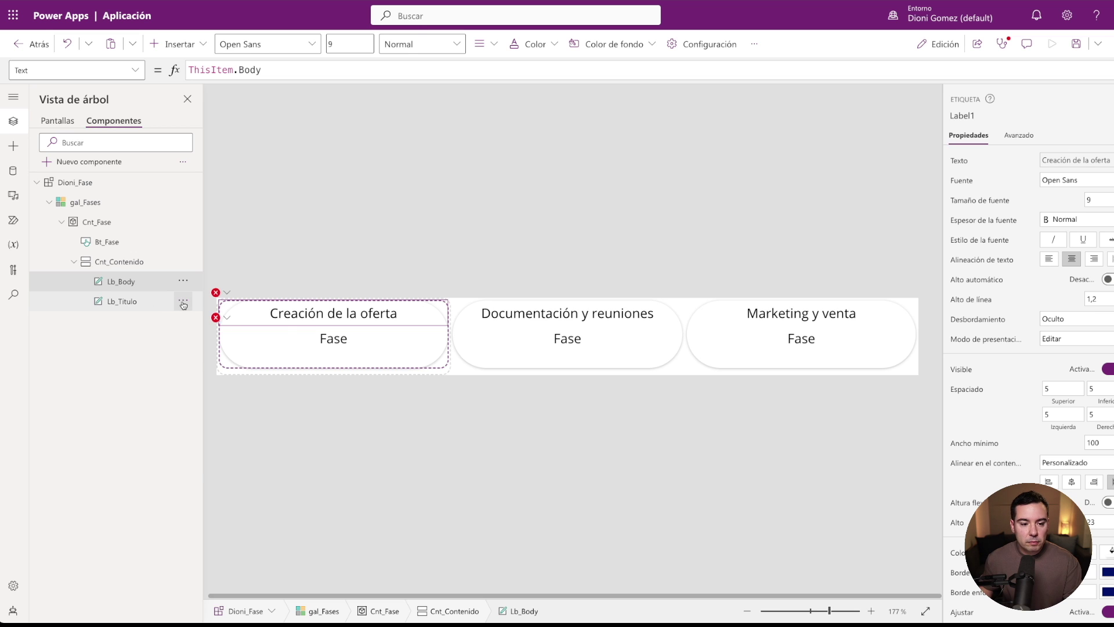
Reorder the Lb_Titulo label so it sits above Lb_Body inside Cnt_Contenido.
click(183, 301)
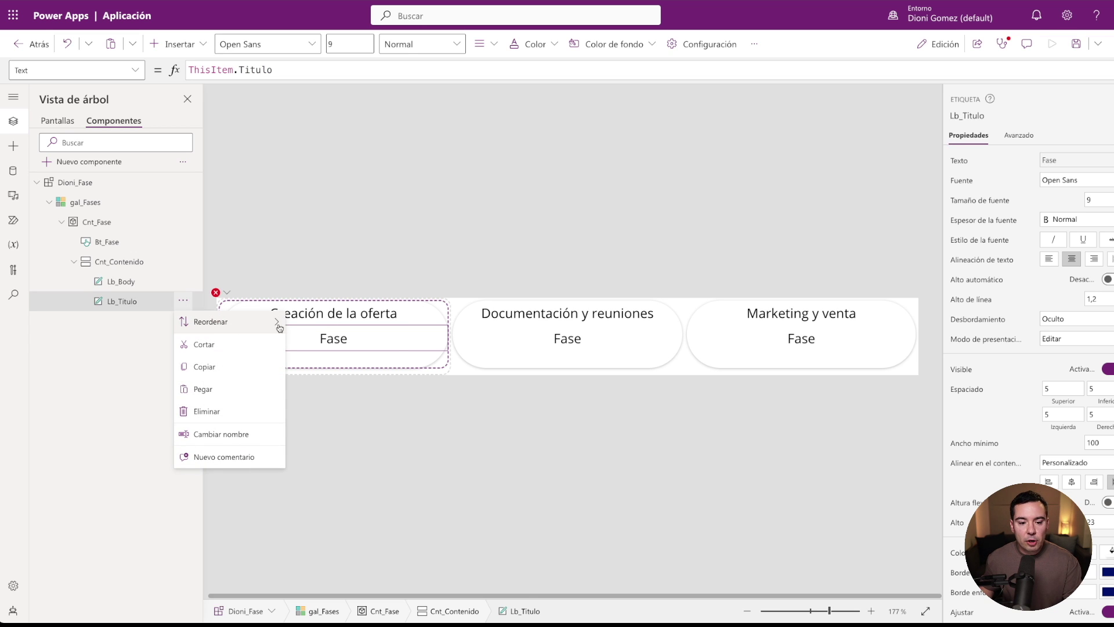
mouse_move(279, 328)
click(309, 343)
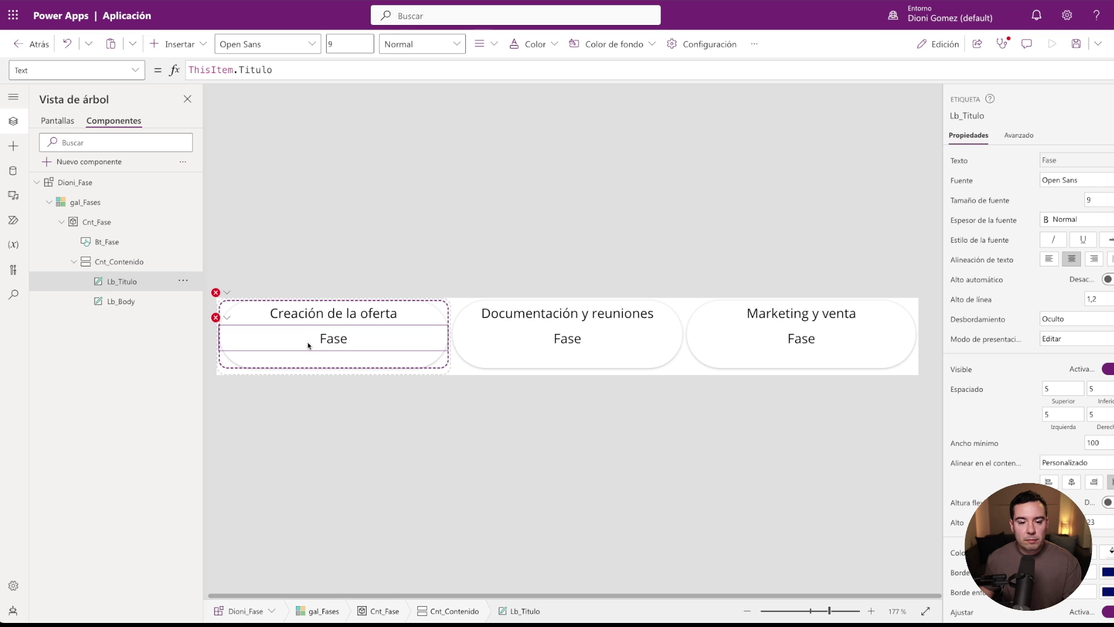
click(123, 265)
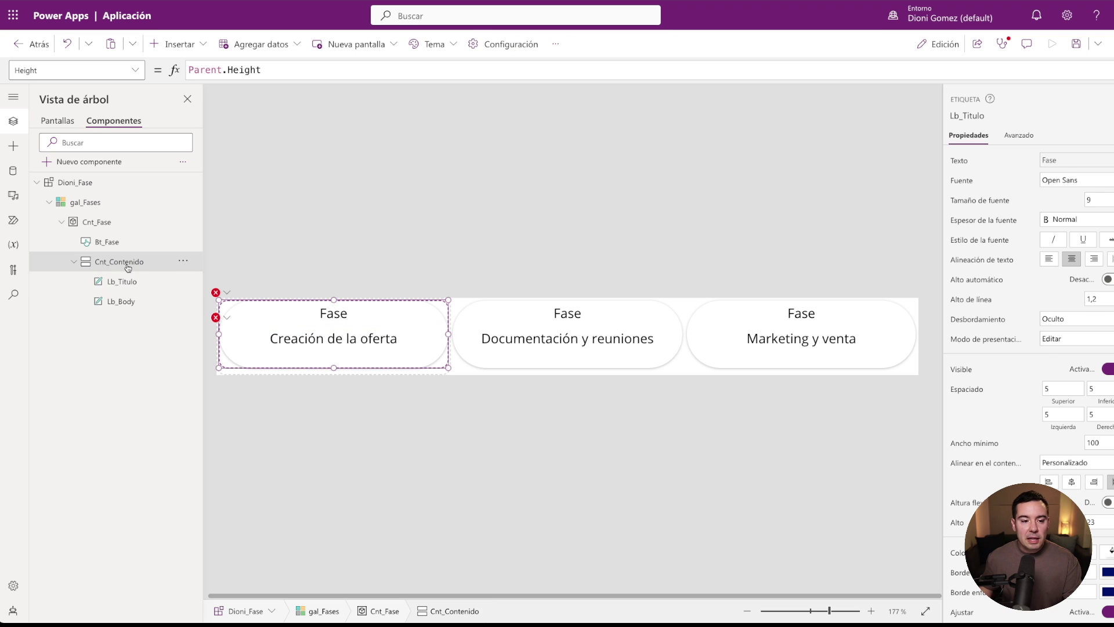
Set the height of both the Lb_Titulo and Lb_Body labels to 20.
click(129, 284)
shift+click(131, 302)
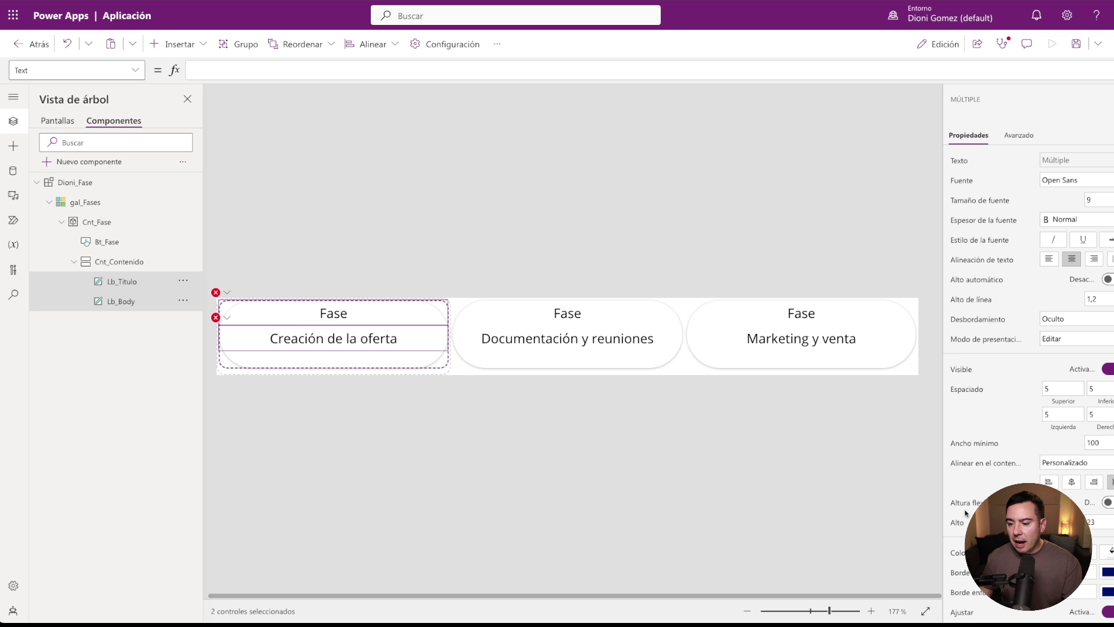
scroll(980, 503, down, 1)
double_click(1097, 511)
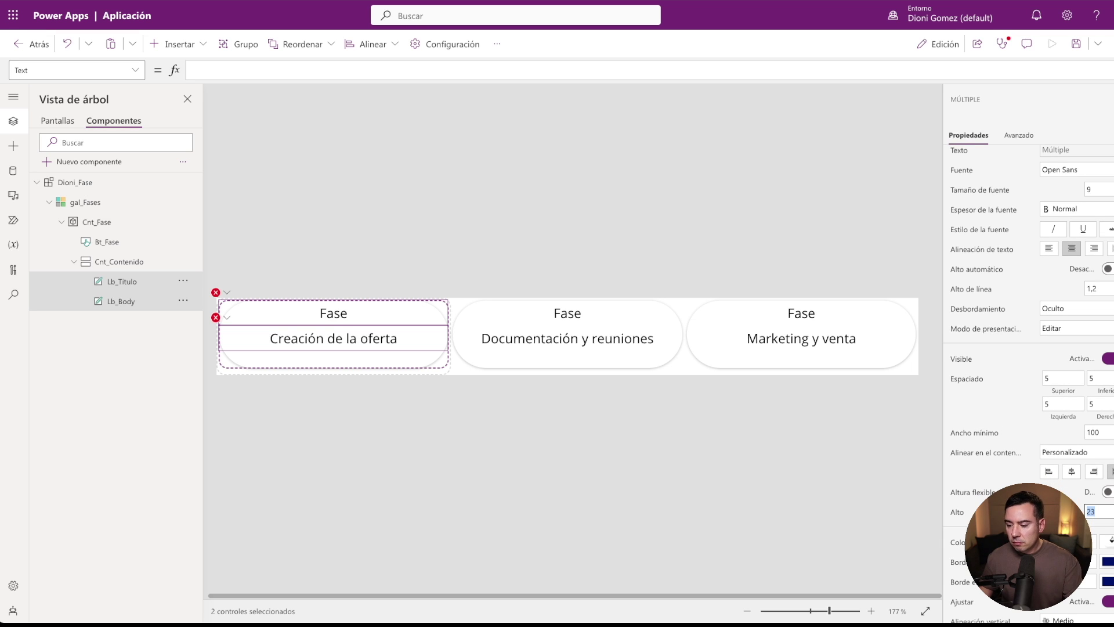
text(20)
key(Return)
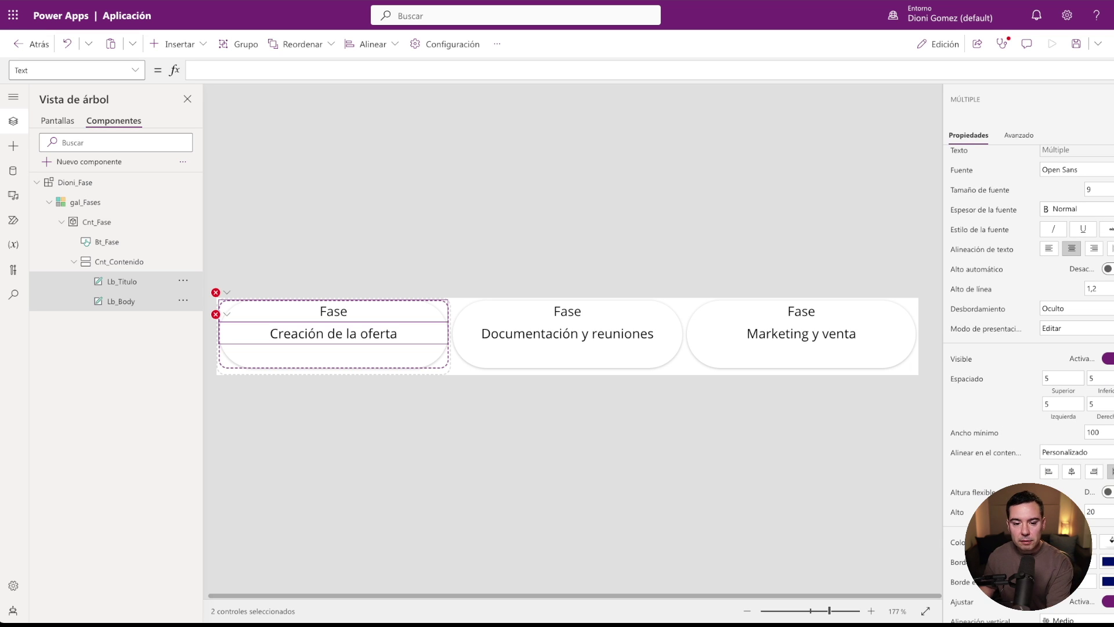
Justify the contents of the Cnt_Contenido container to the vertical center.
click(101, 264)
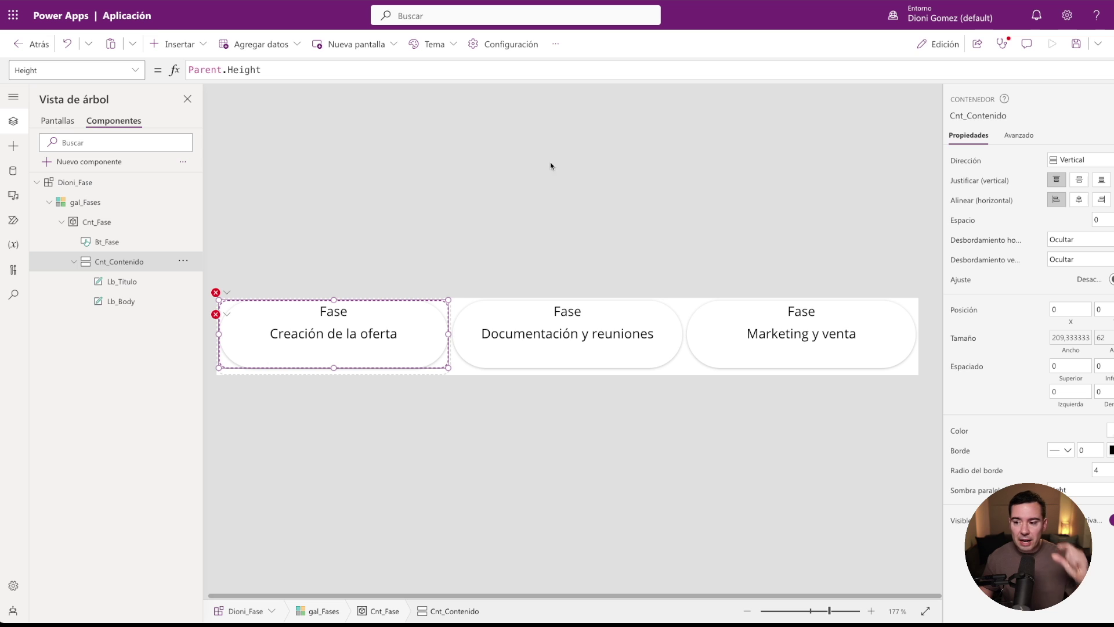
click(1080, 182)
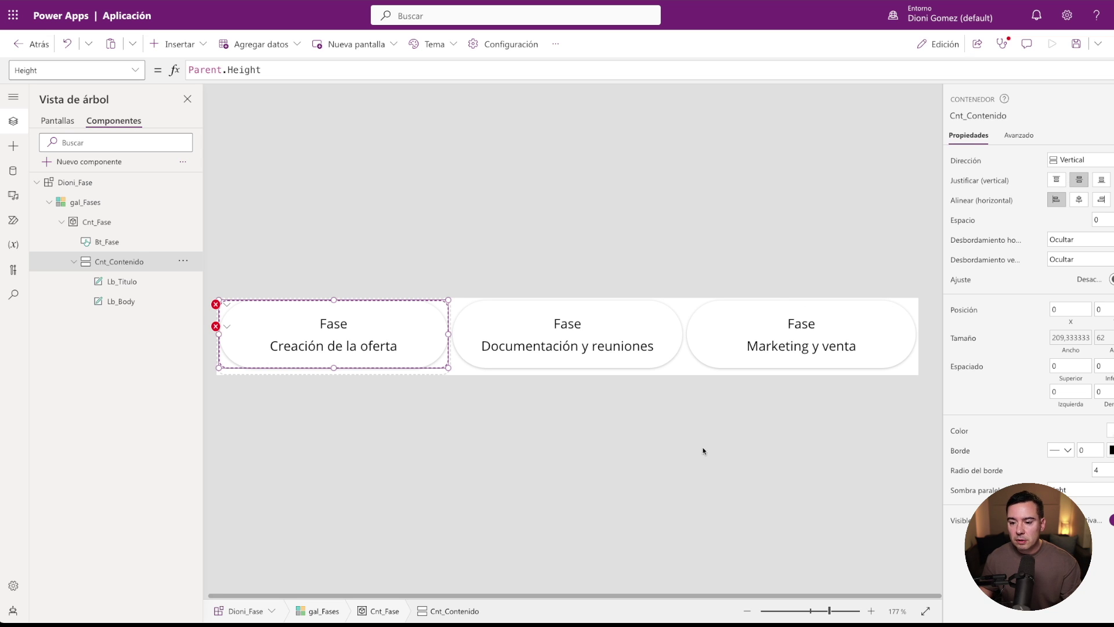
click(351, 402)
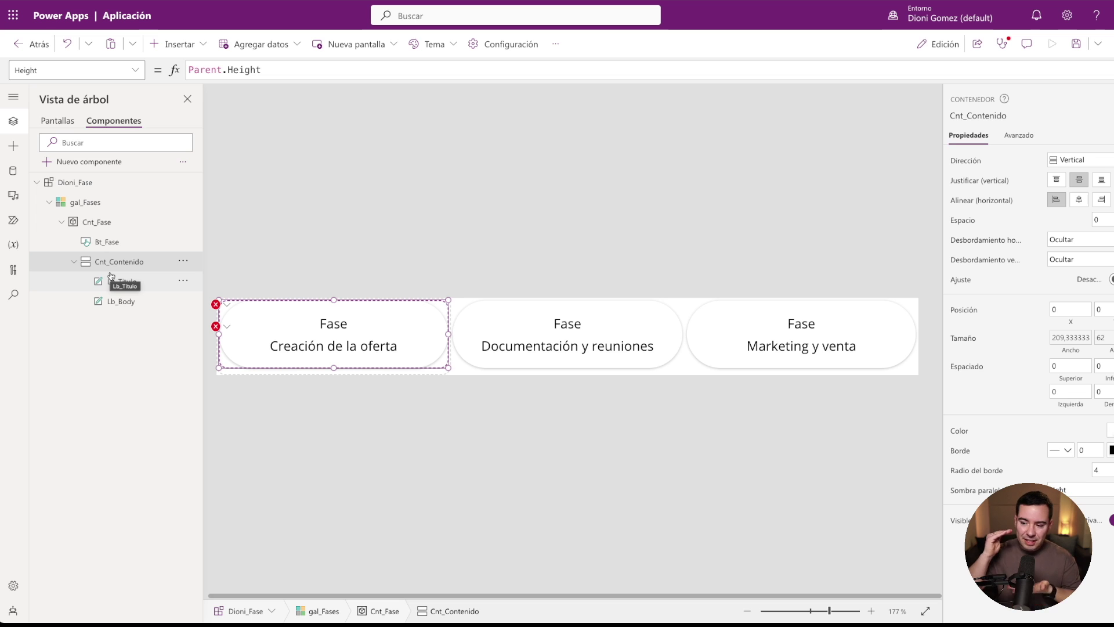
Change the font of the Lb_Titulo and Lb_Body labels to Segoe UI.
click(341, 320)
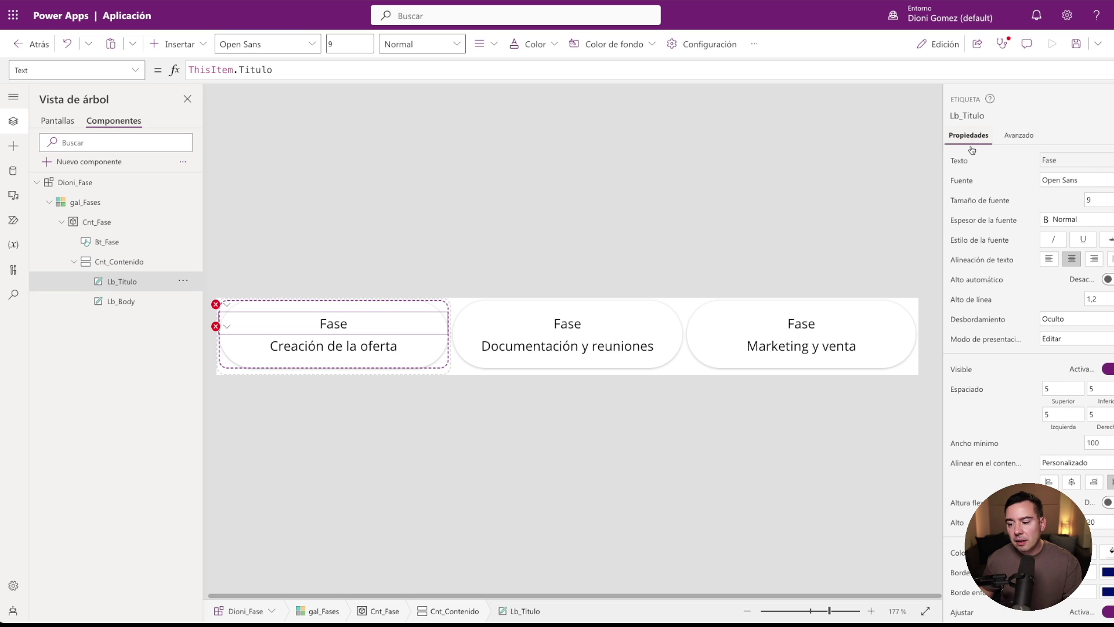
ctrl+click(116, 302)
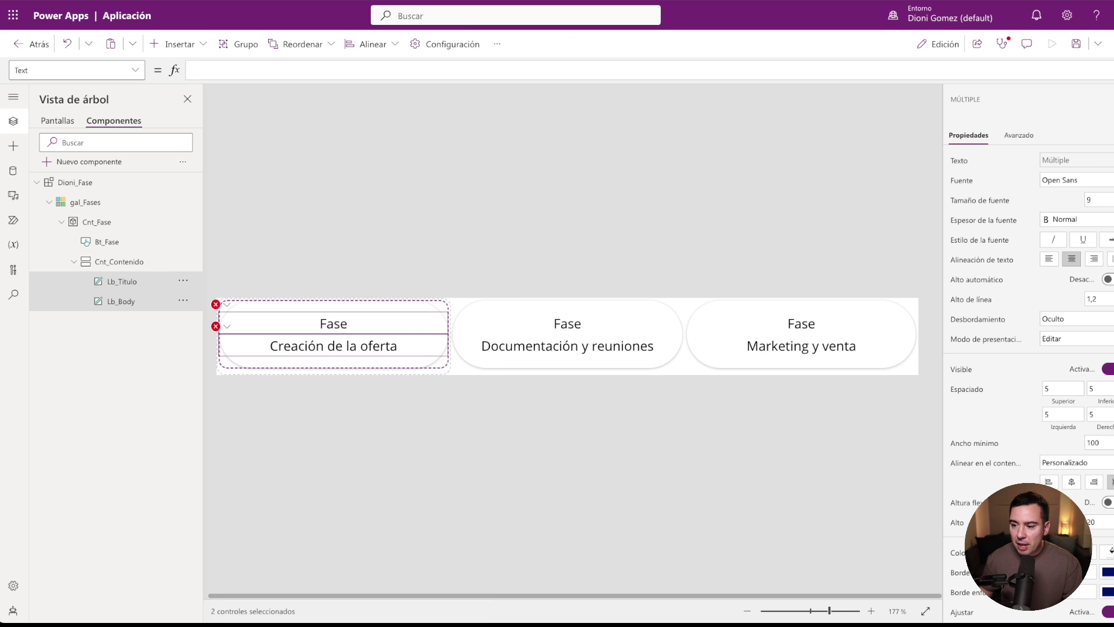
click(1073, 180)
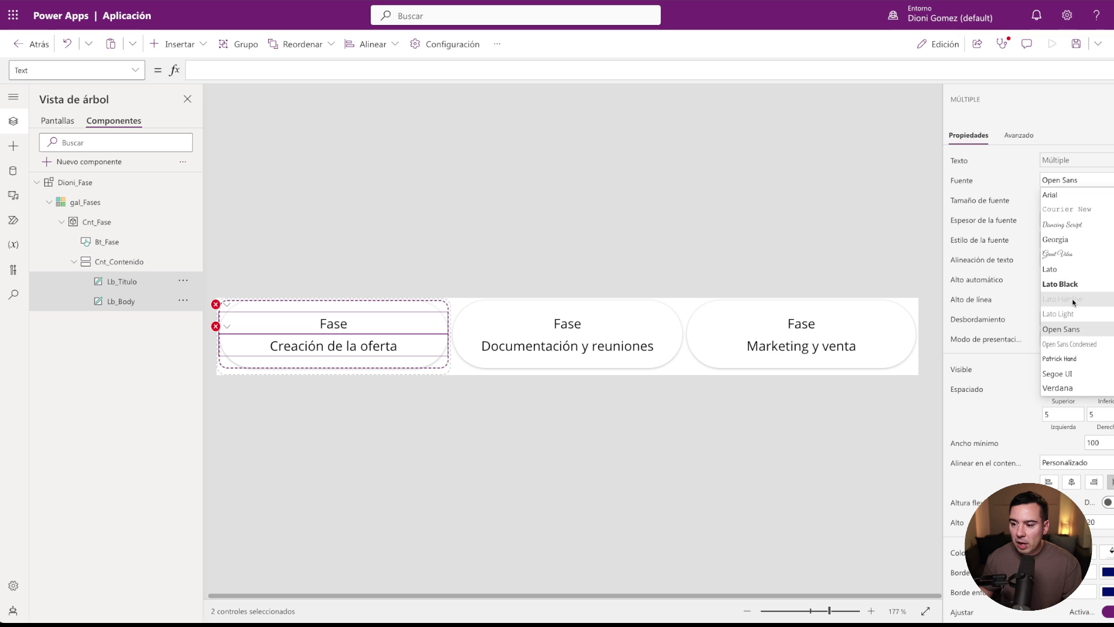
click(1063, 373)
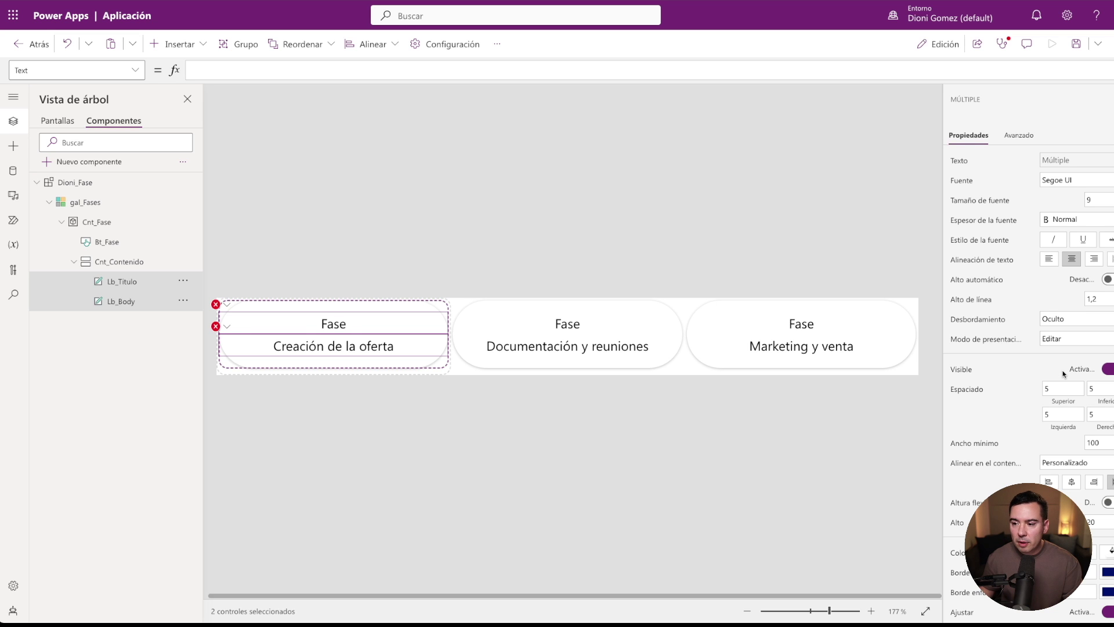
click(426, 459)
Try the Negrita font weight on the Lb_Titulo label and settle on Seminegrita.
click(340, 324)
click(101, 281)
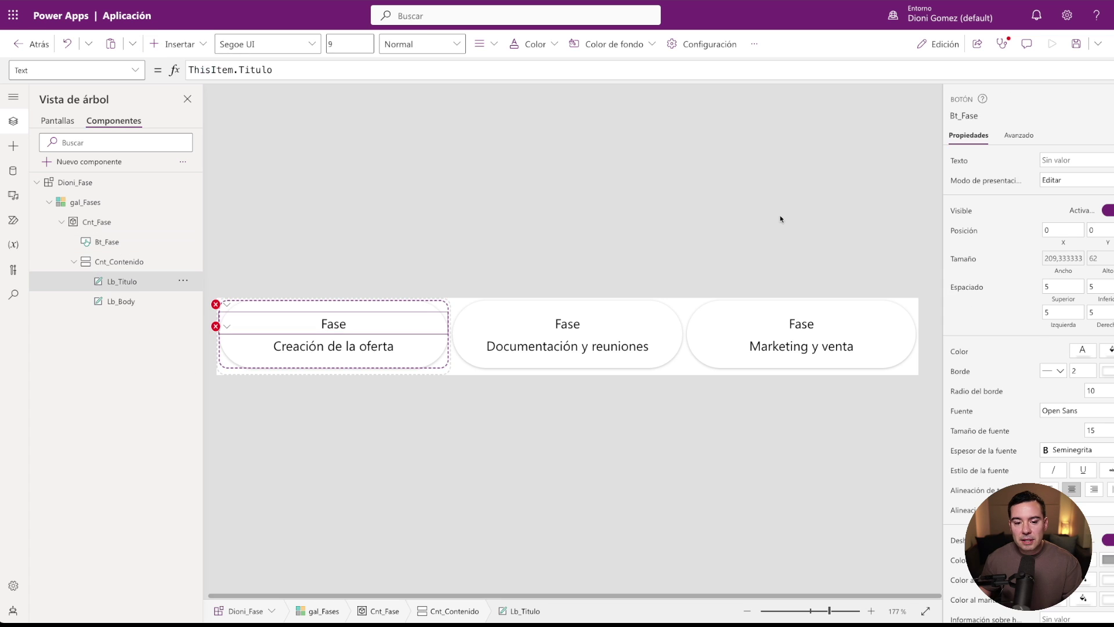
click(1097, 223)
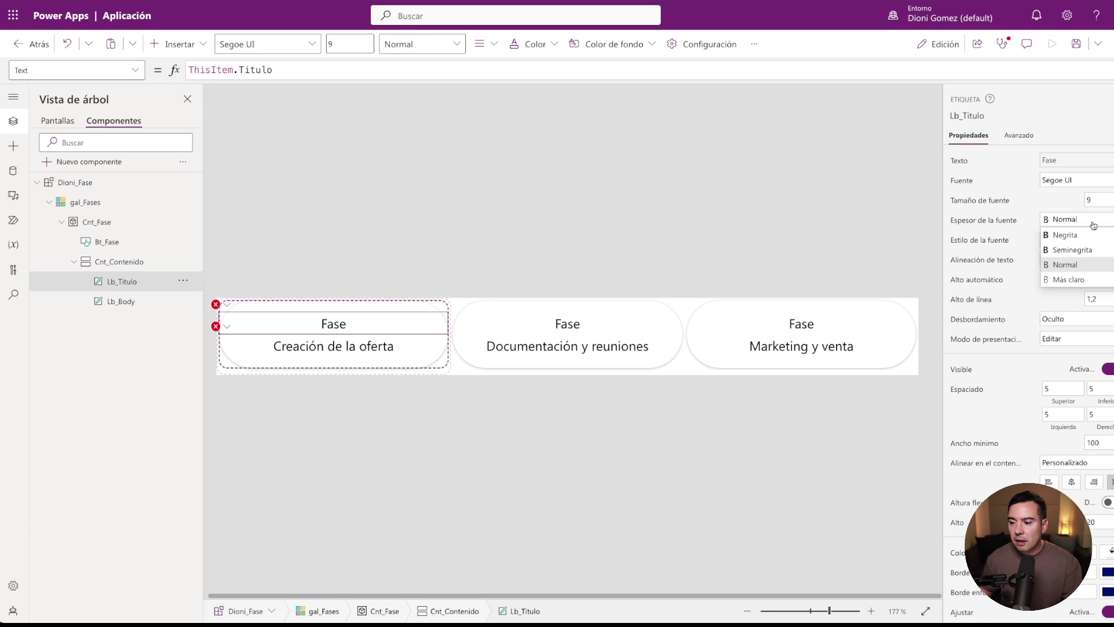
click(1067, 236)
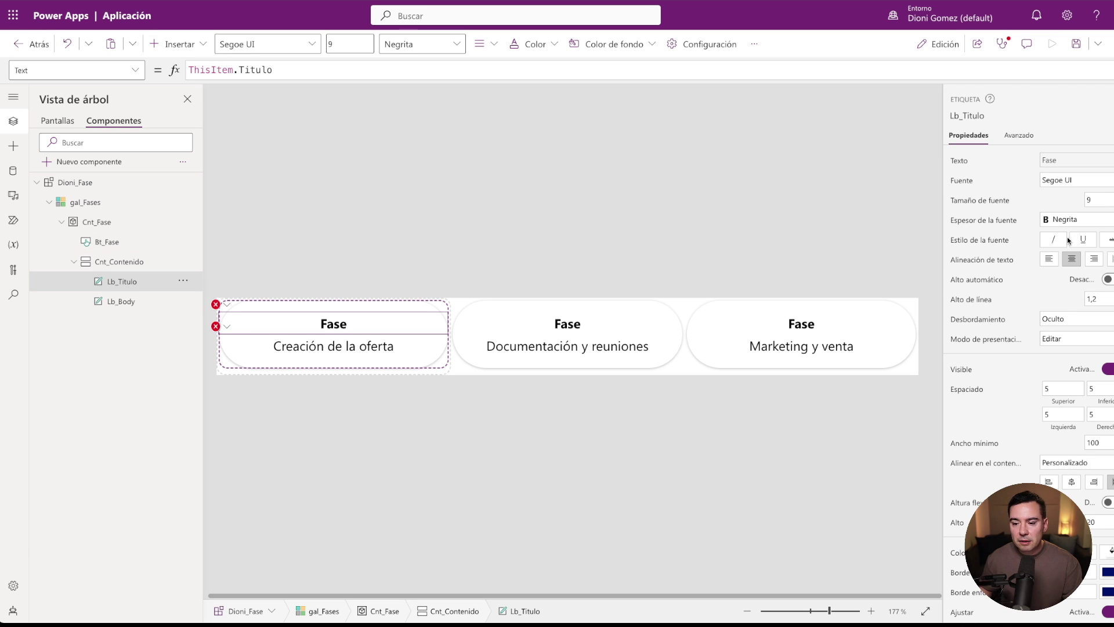
click(1079, 220)
click(1074, 247)
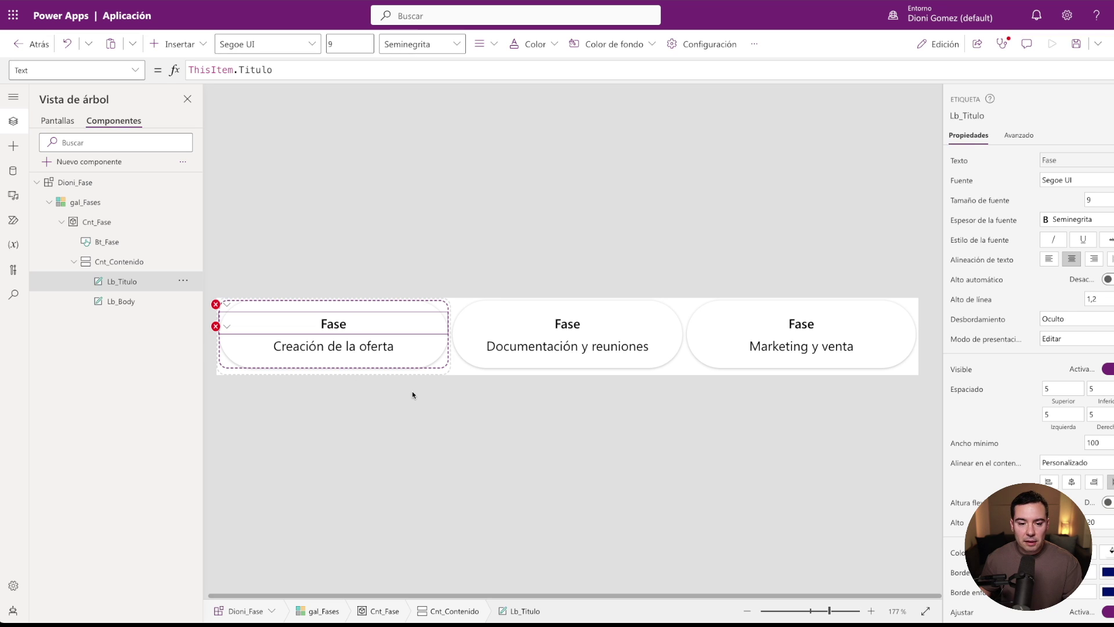
click(538, 388)
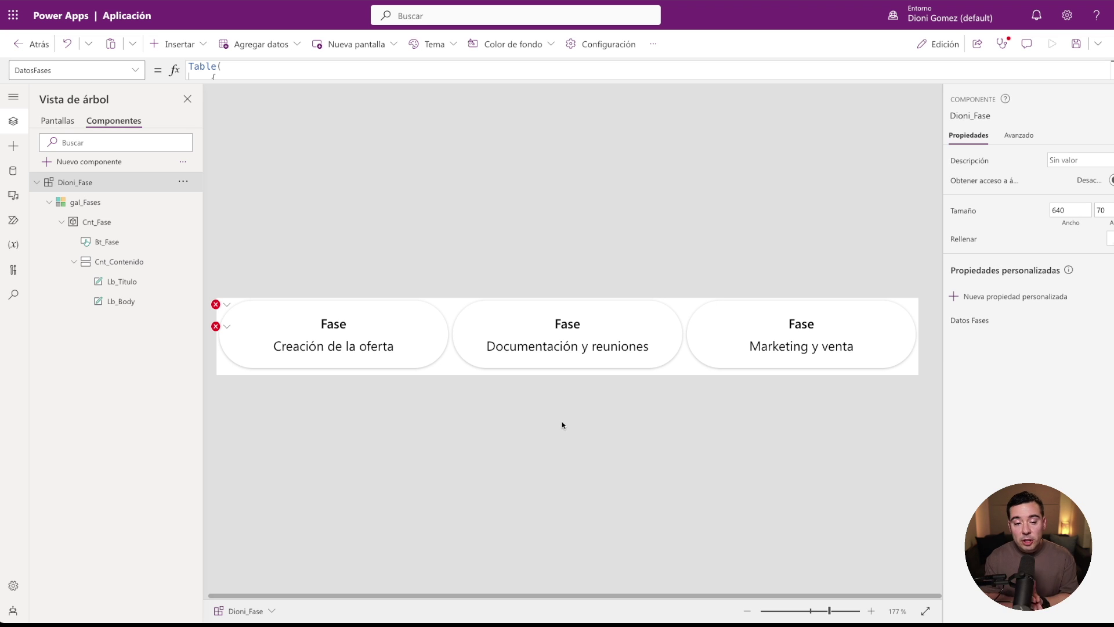
Clear the Select(Parent) formula from the OnSelect property of the Lb_Titulo label.
click(116, 301)
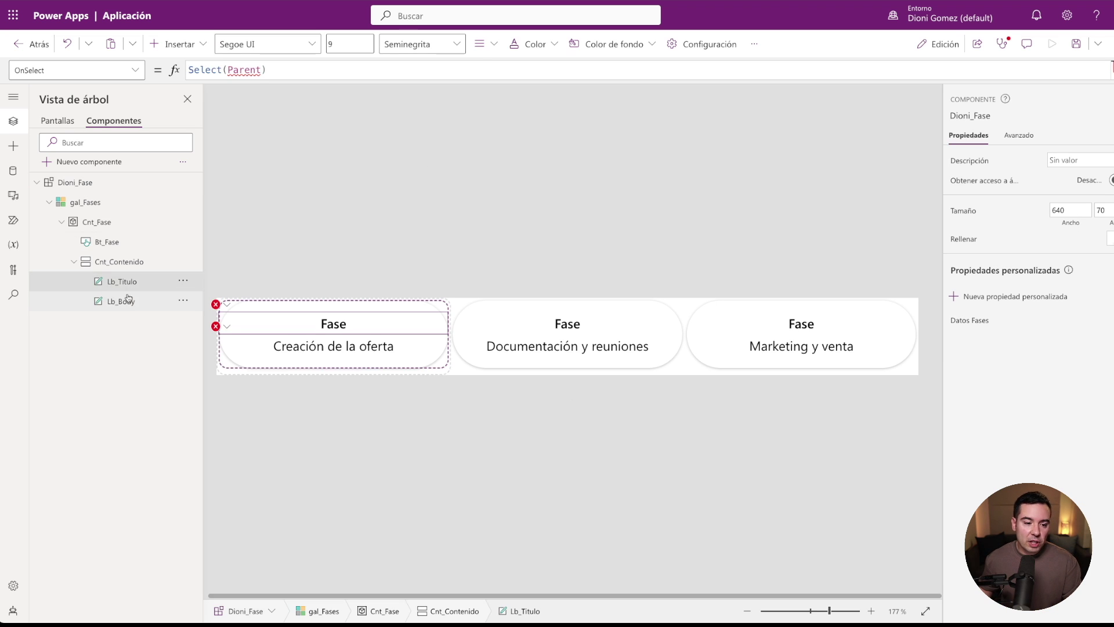
click(130, 280)
click(128, 263)
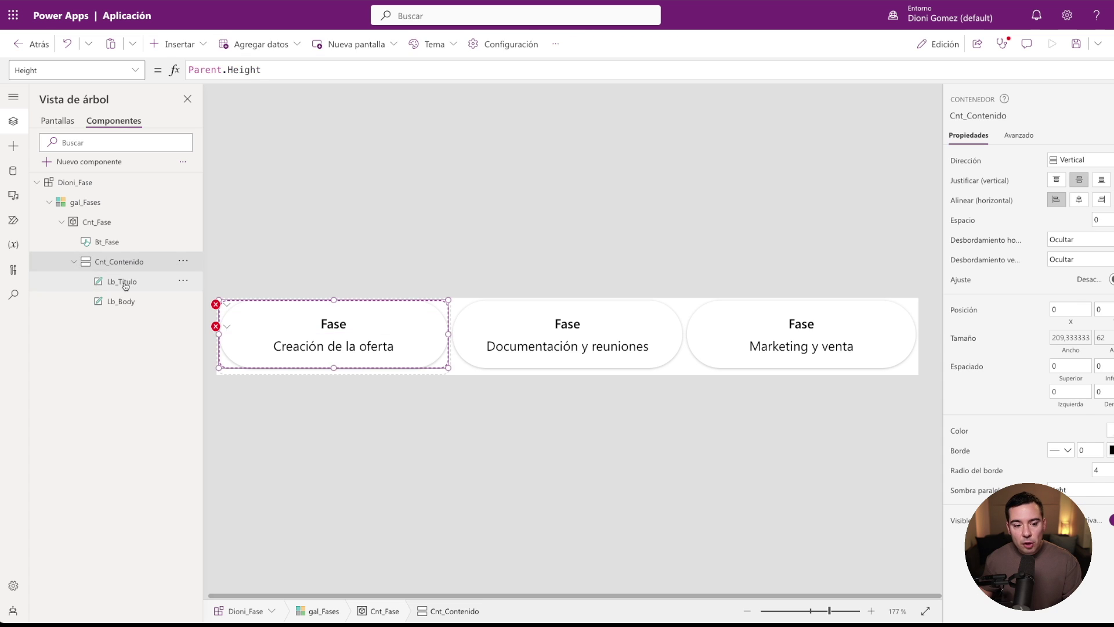
click(125, 283)
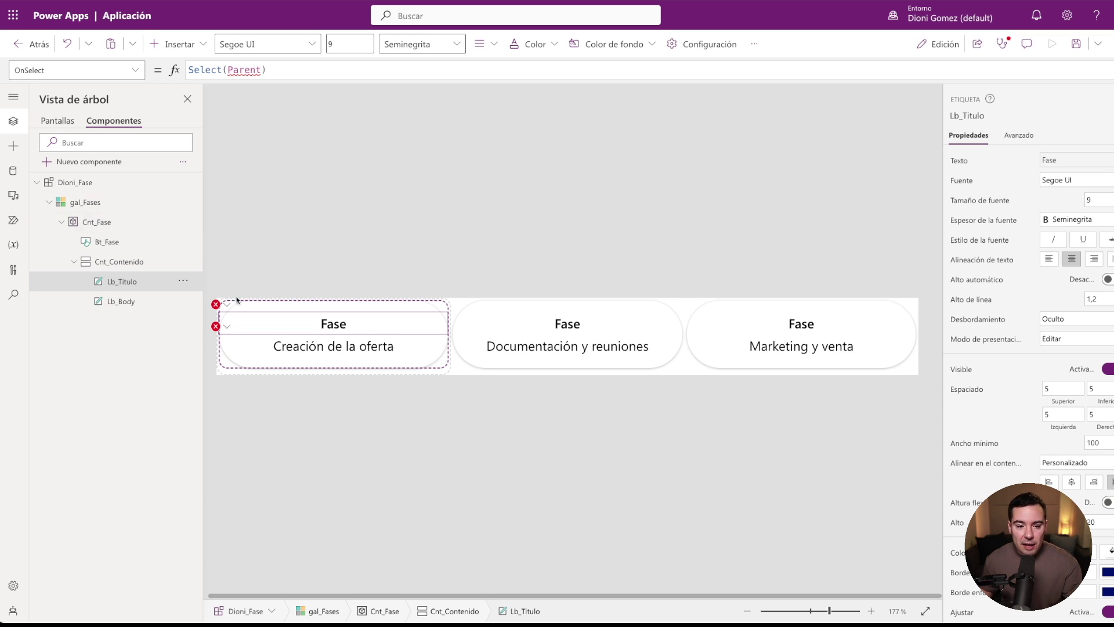
click(227, 326)
click(241, 325)
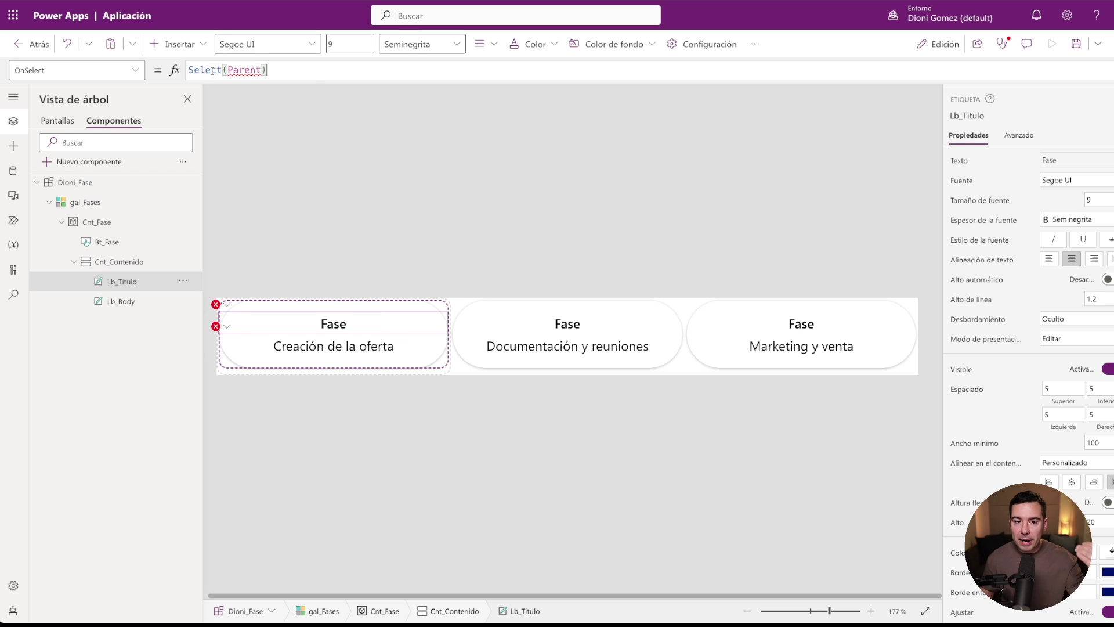
key(ctrl+a)
key(BackSpace)
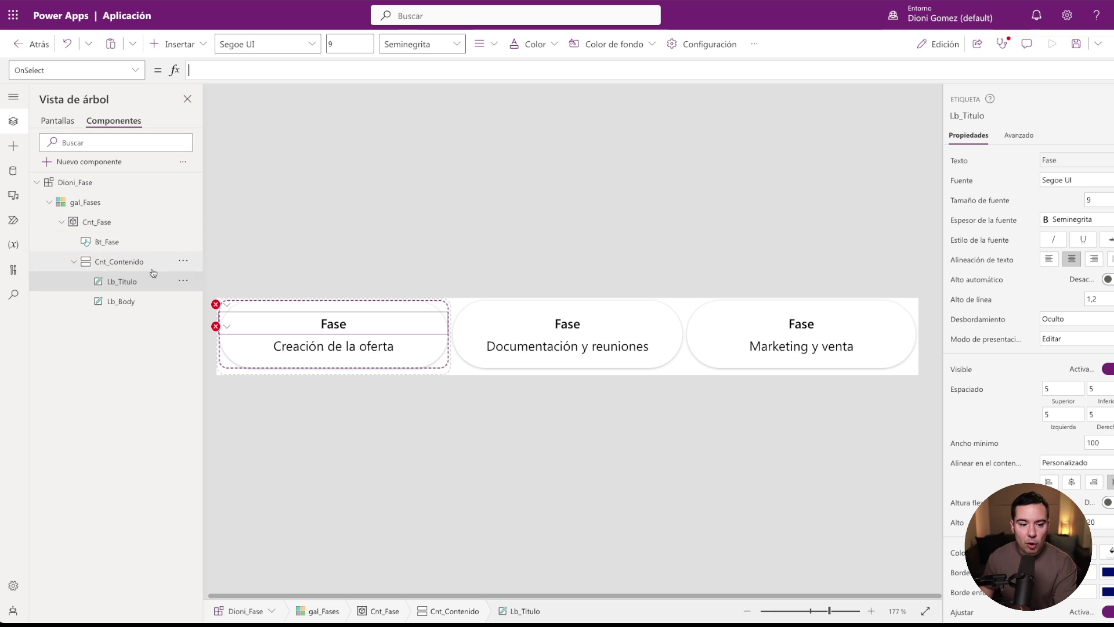
Clear the OnSelect formula of the Lb_Body label.
click(226, 326)
click(243, 345)
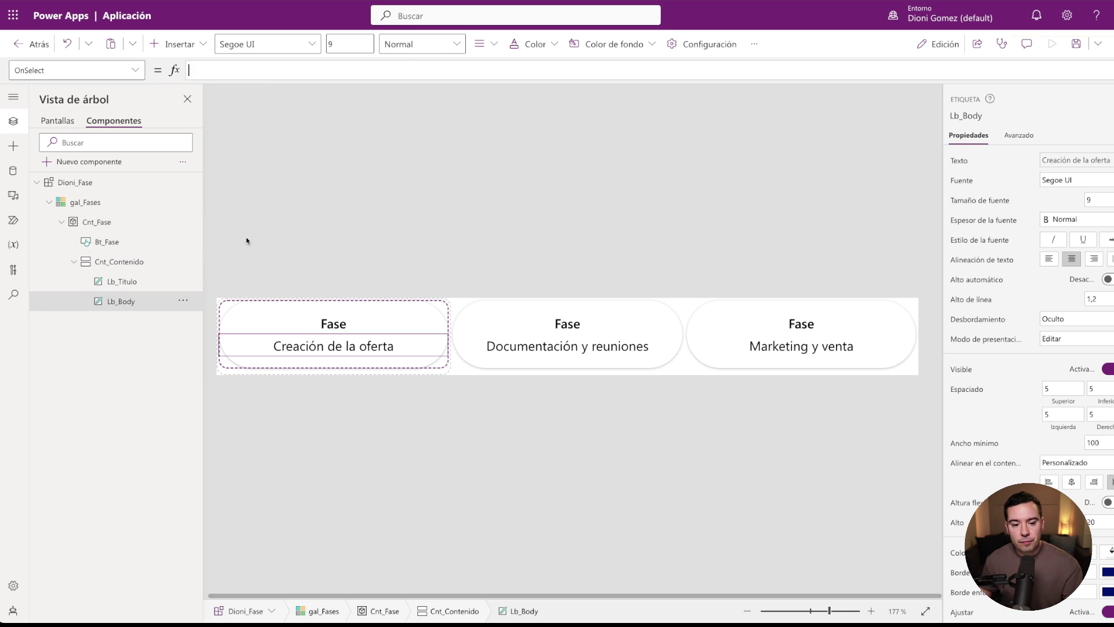
click(453, 487)
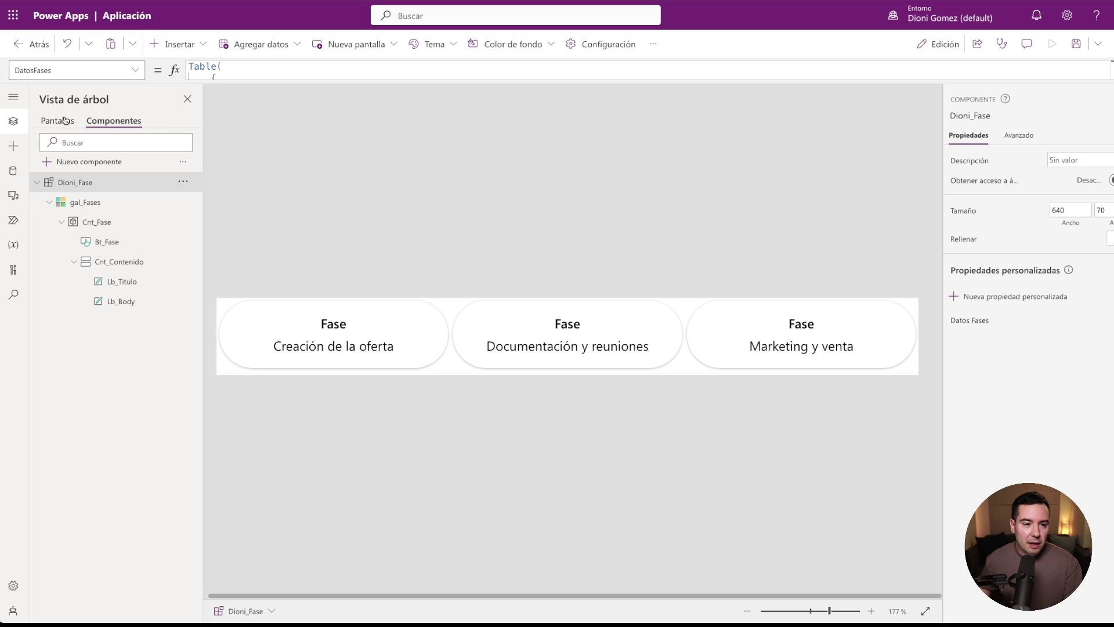
Collapse the gal_Fases hierarchy in the Dioni_Fase component and return to the app's Screen1.
click(72, 261)
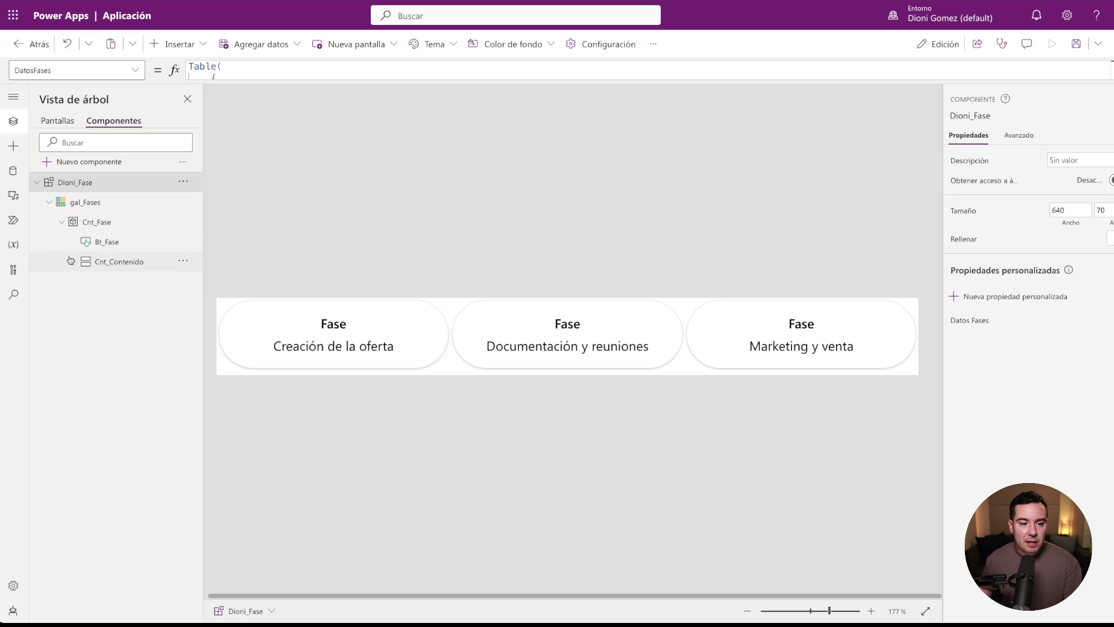
click(61, 224)
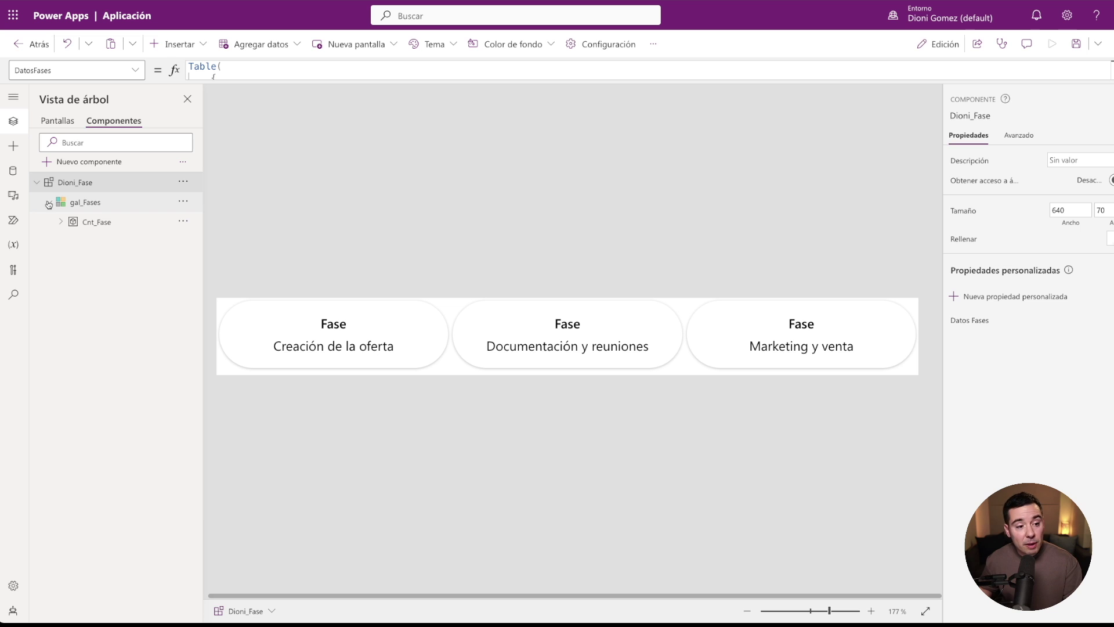
click(50, 203)
click(57, 120)
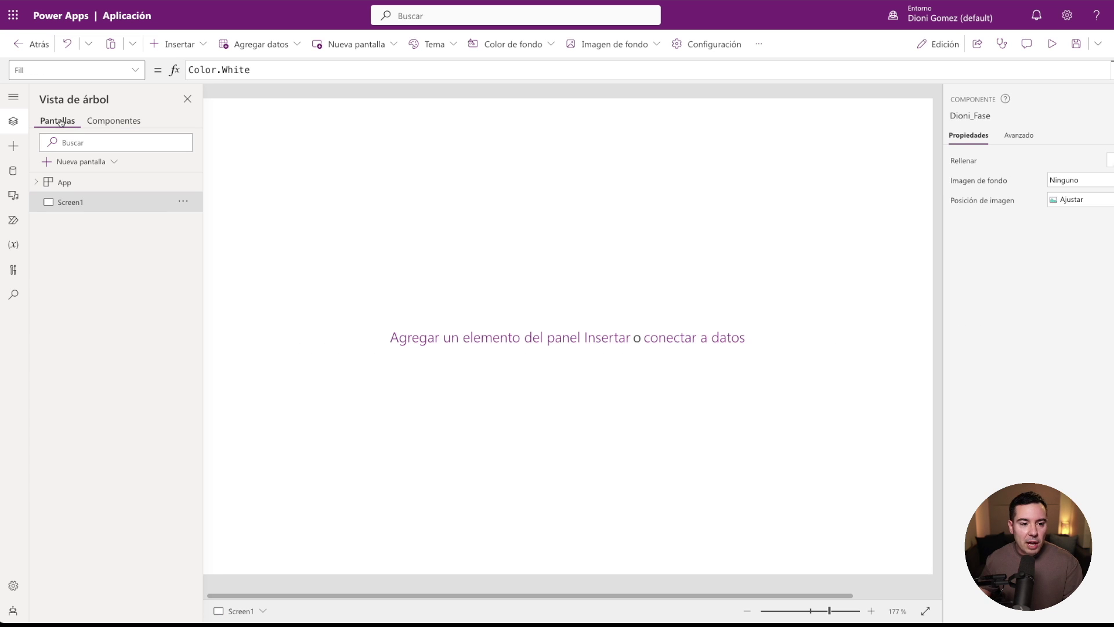
Search the importable components for "Siste" and import Dioni_Sistema_Diseño from the Dioni_Componentes_Estilo_1 library.
click(14, 147)
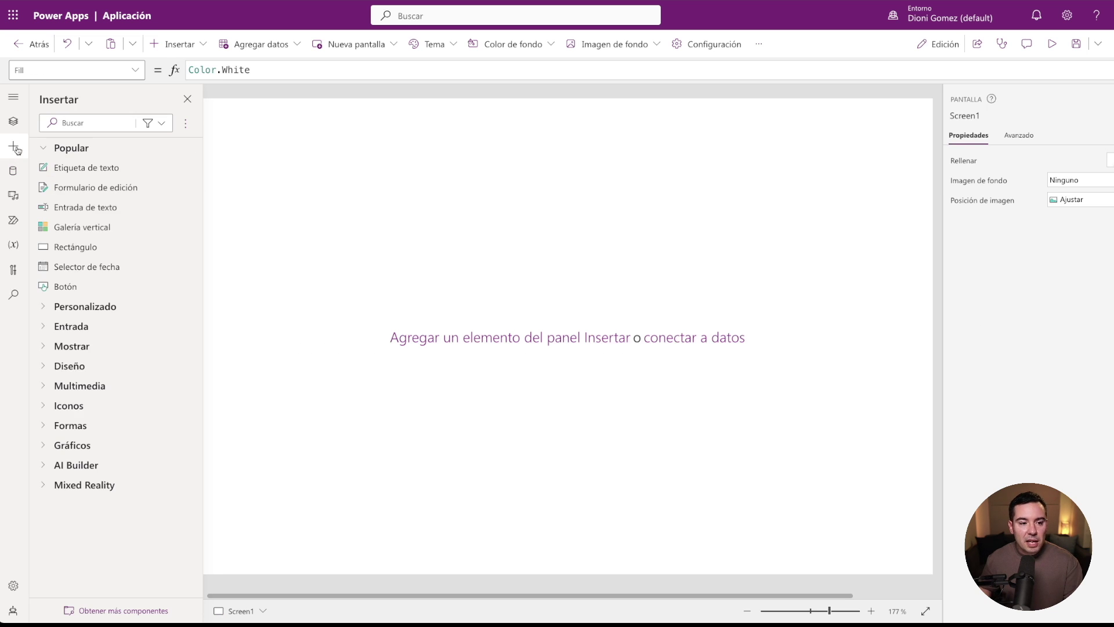
click(121, 612)
click(1050, 105)
text(Siste)
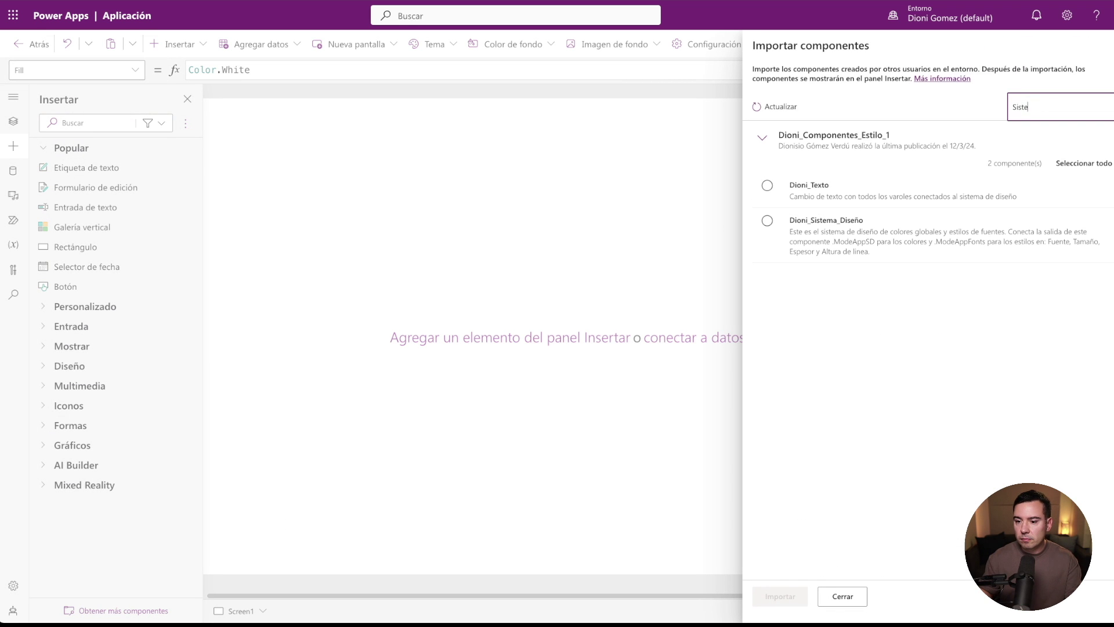
click(778, 219)
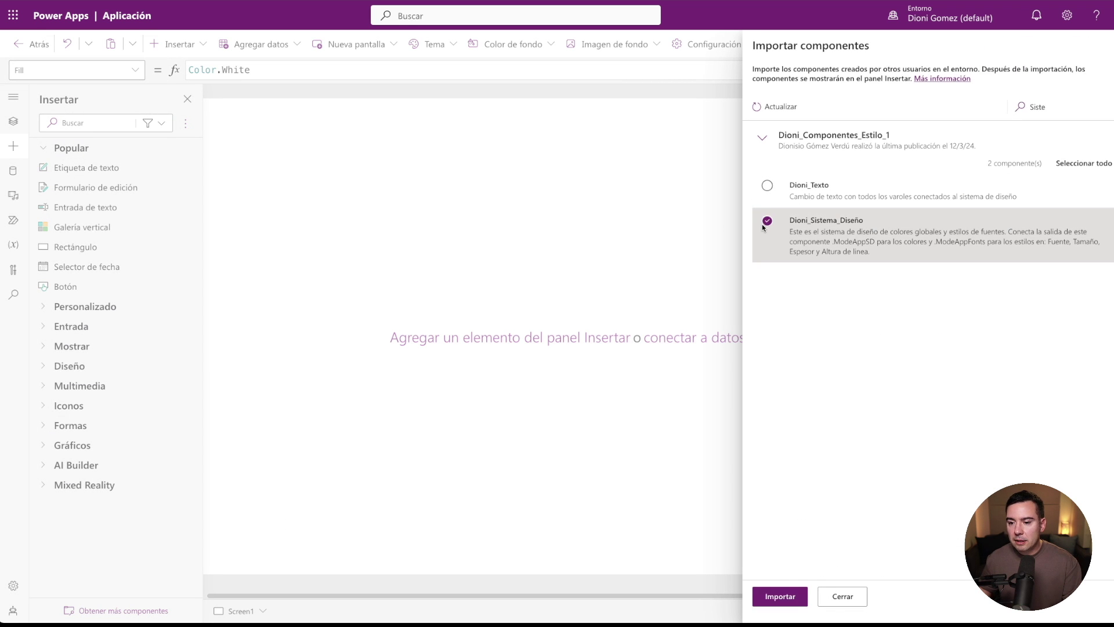
click(780, 596)
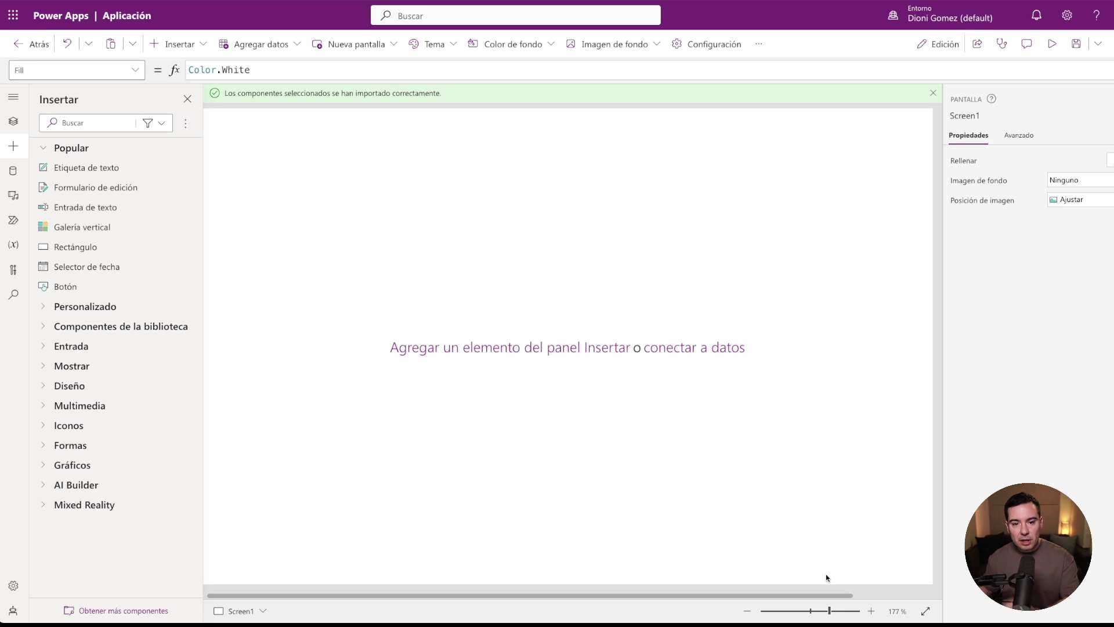
click(933, 93)
Insert the Dioni_Sistema_Diseño library component on Screen1 and move it to the upper middle of the canvas.
drag(832, 610, 807, 610)
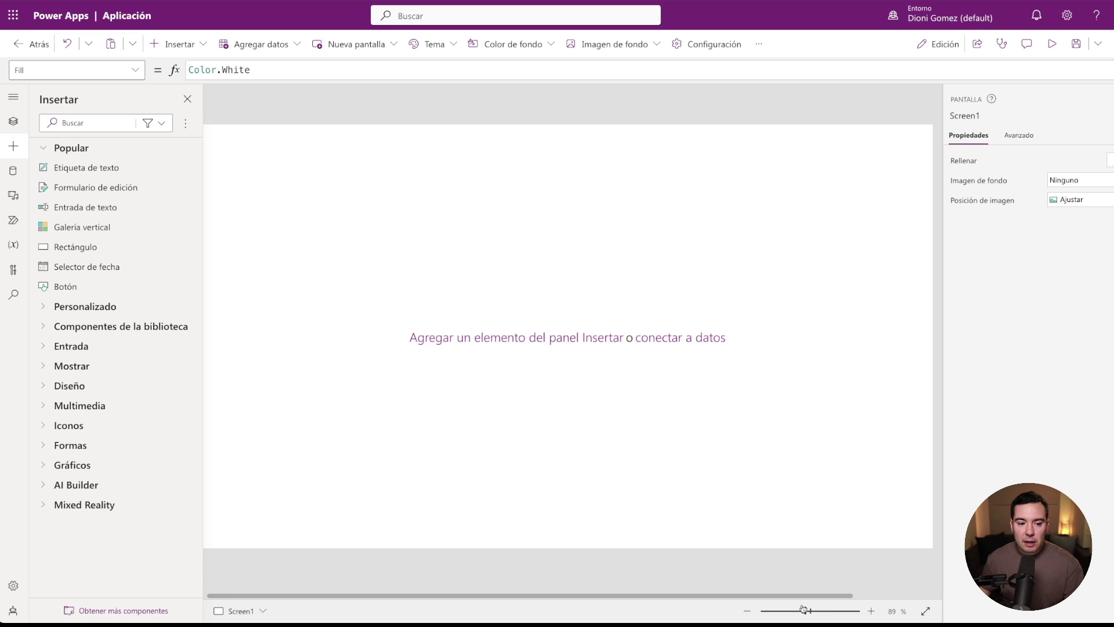
click(44, 328)
click(75, 345)
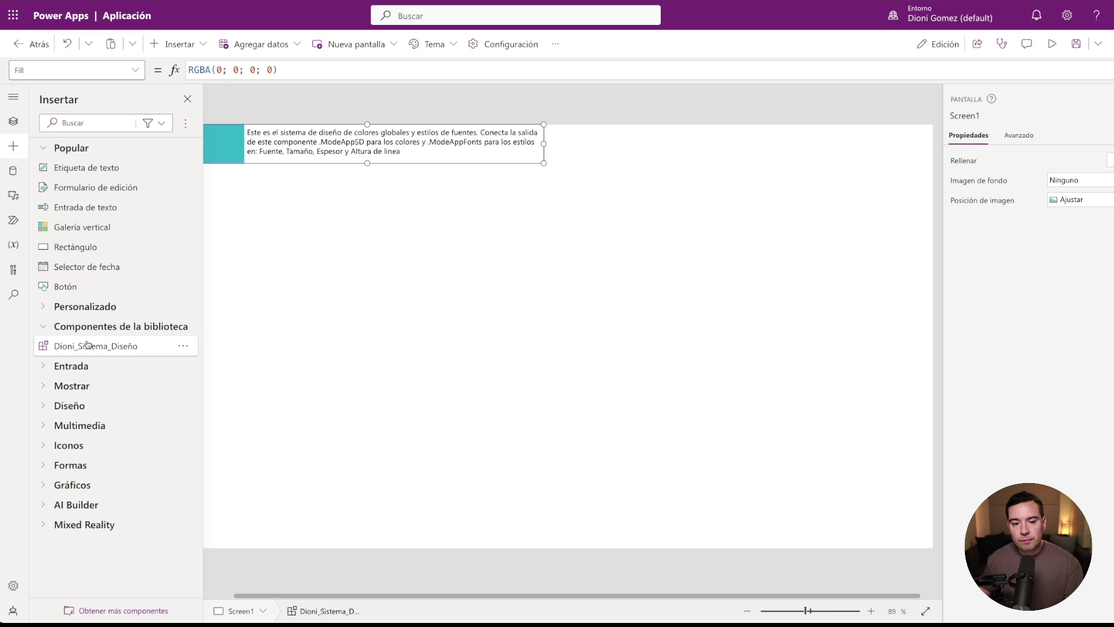
drag(308, 158, 449, 213)
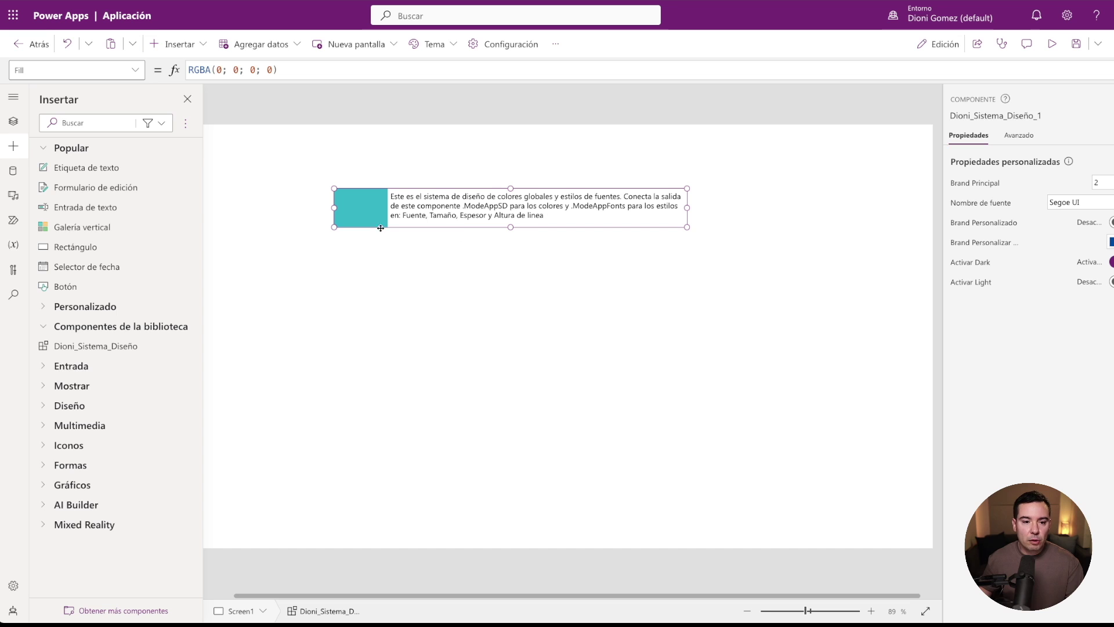
Insert a button on Screen1 and place it just above the Dioni_Sistema_Diseño component.
click(207, 53)
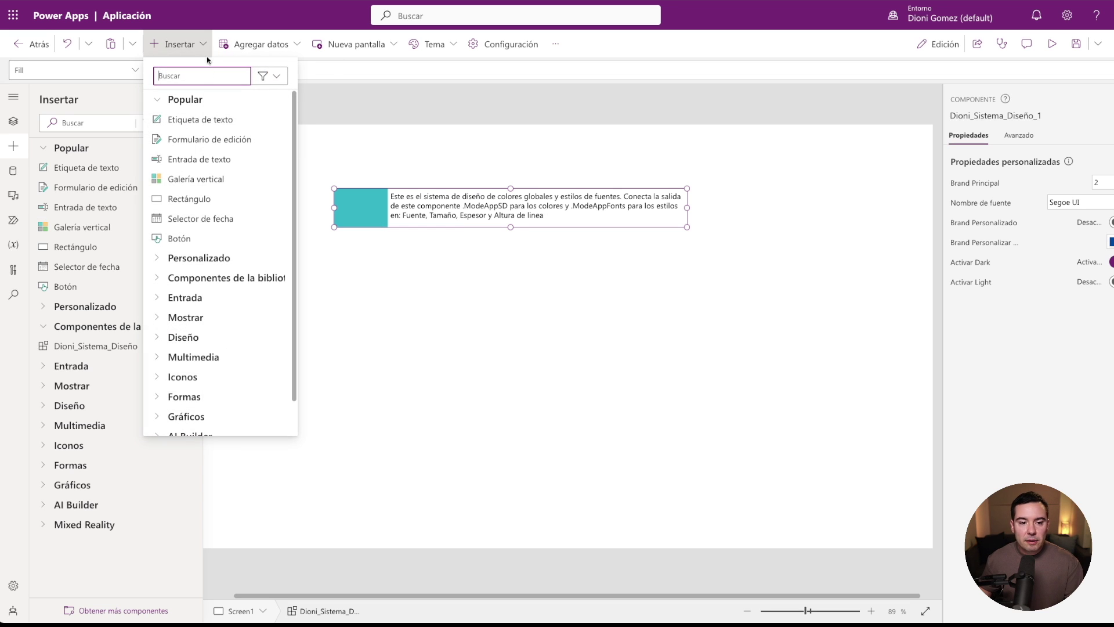
click(276, 175)
drag(256, 157, 377, 158)
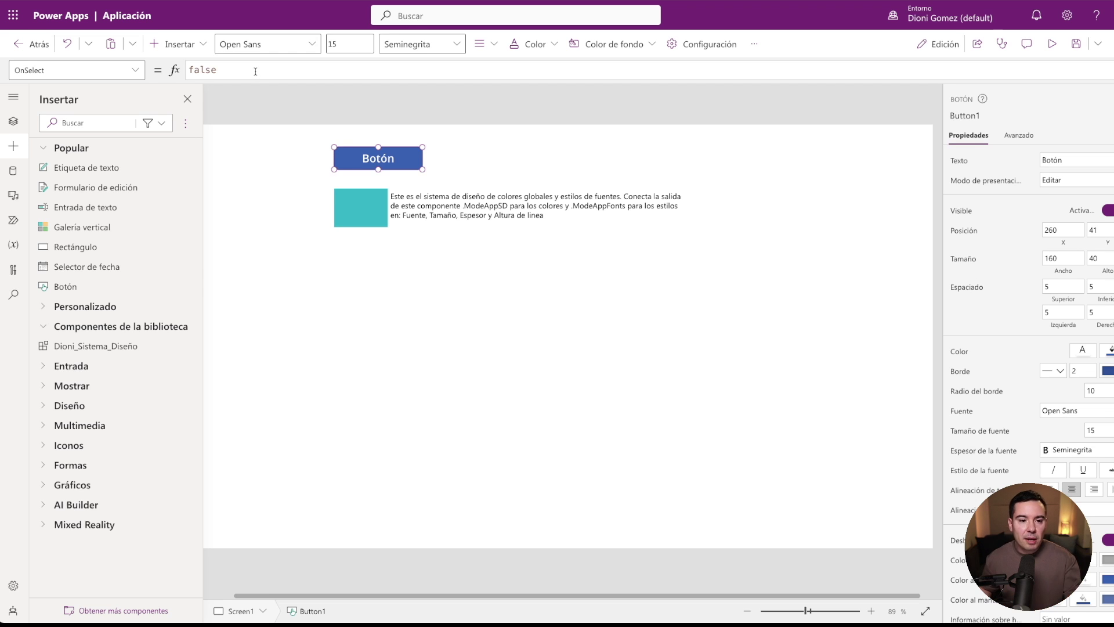
Set the button's OnSelect formula to Set(ModeApp;First(Dioni_Sistema_Diseño_1.ModeAppSD)) and run the button once.
double_click(255, 71)
text(Set()
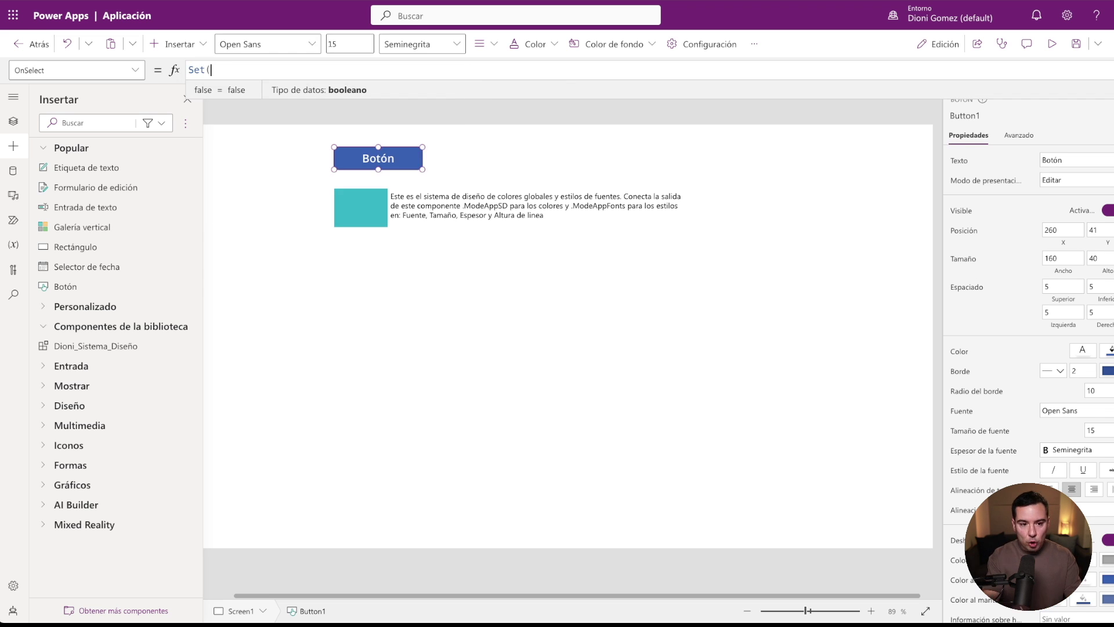
text(ModeApp;)
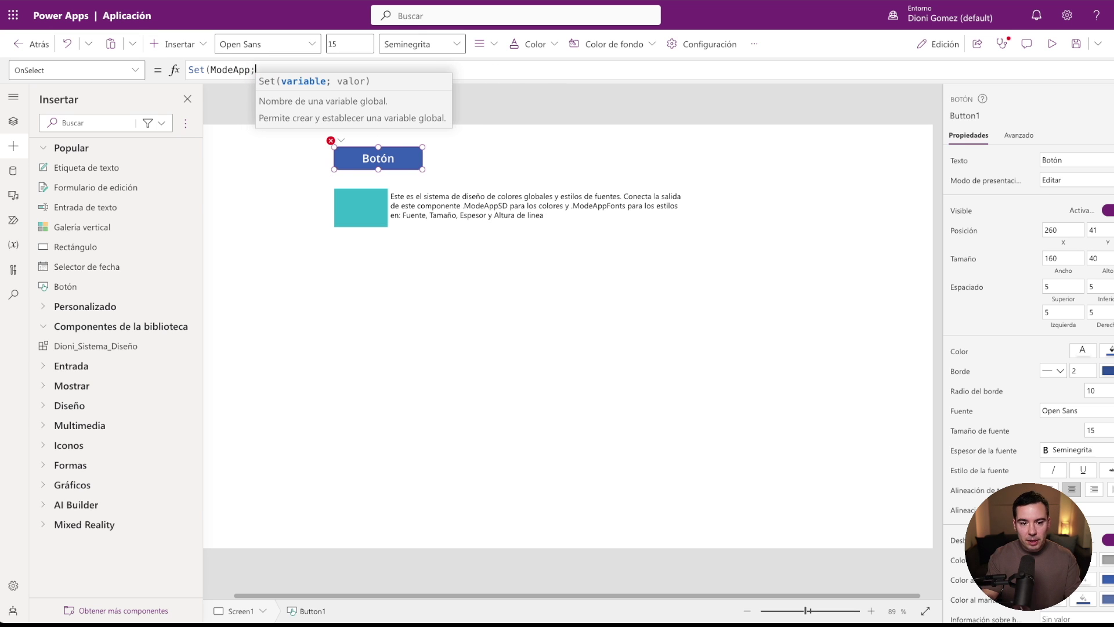
text(First(Dioni)
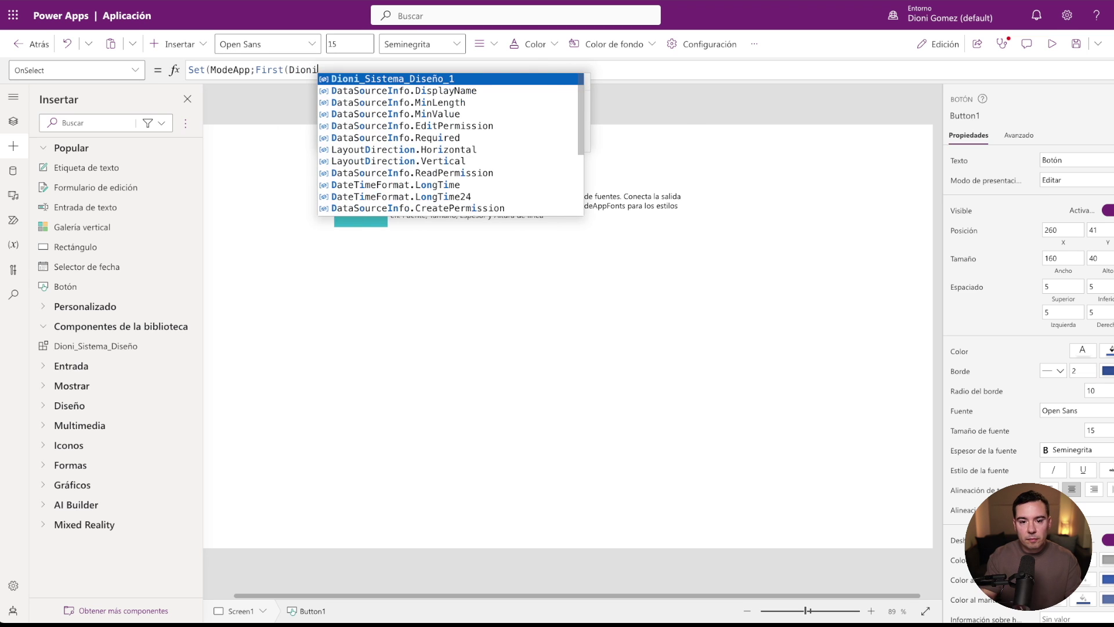
key(Tab)
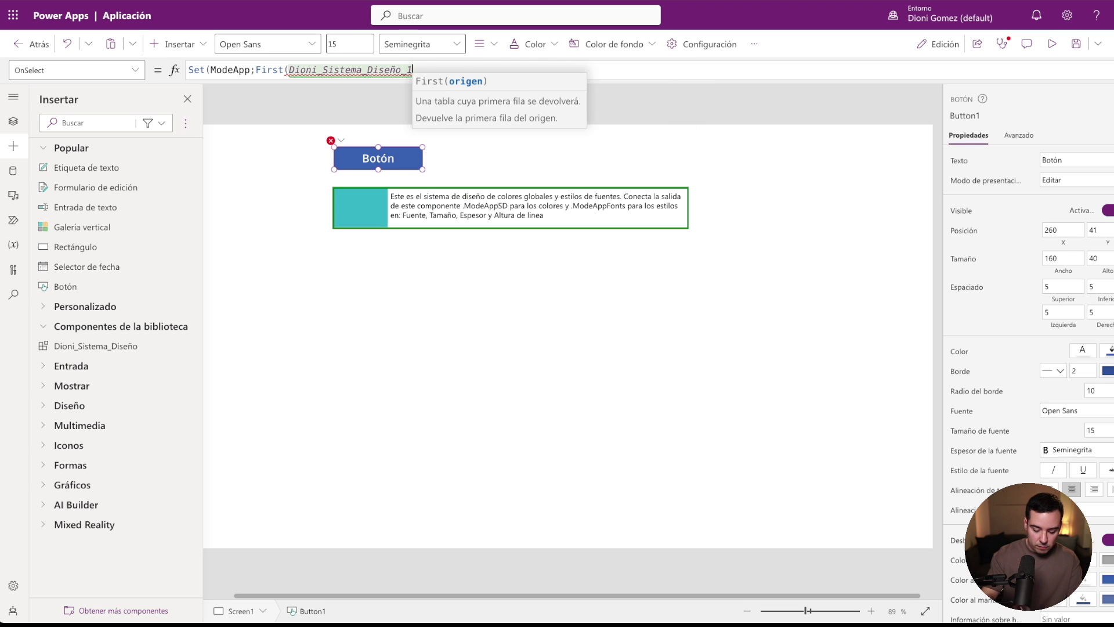
text(.Mo)
key(Down)
key(Down)
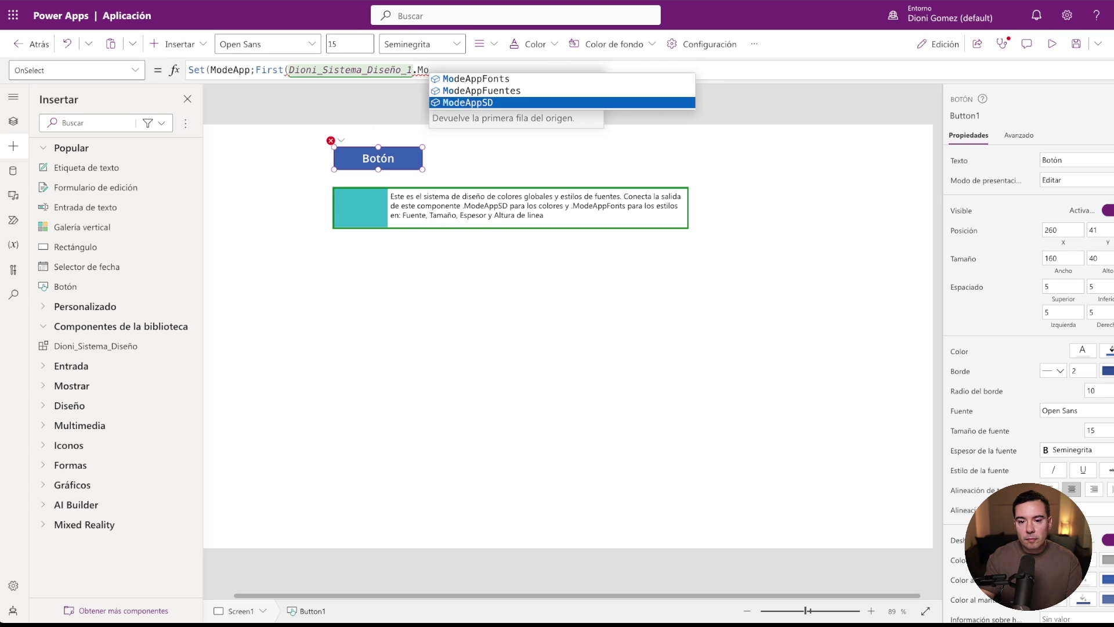
key(Tab)
text())
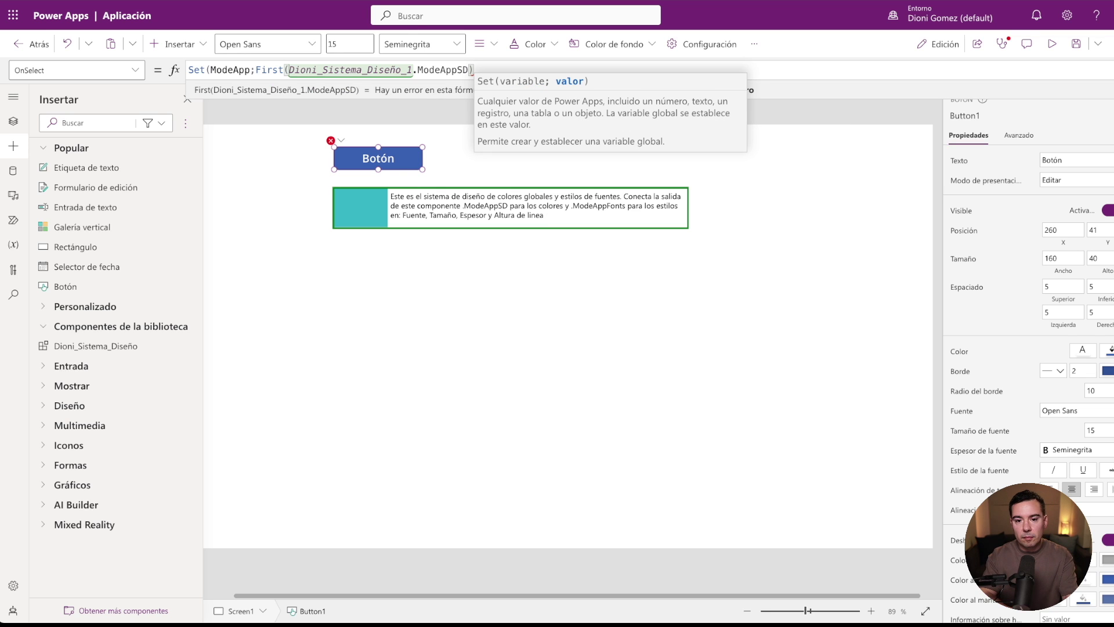
text())
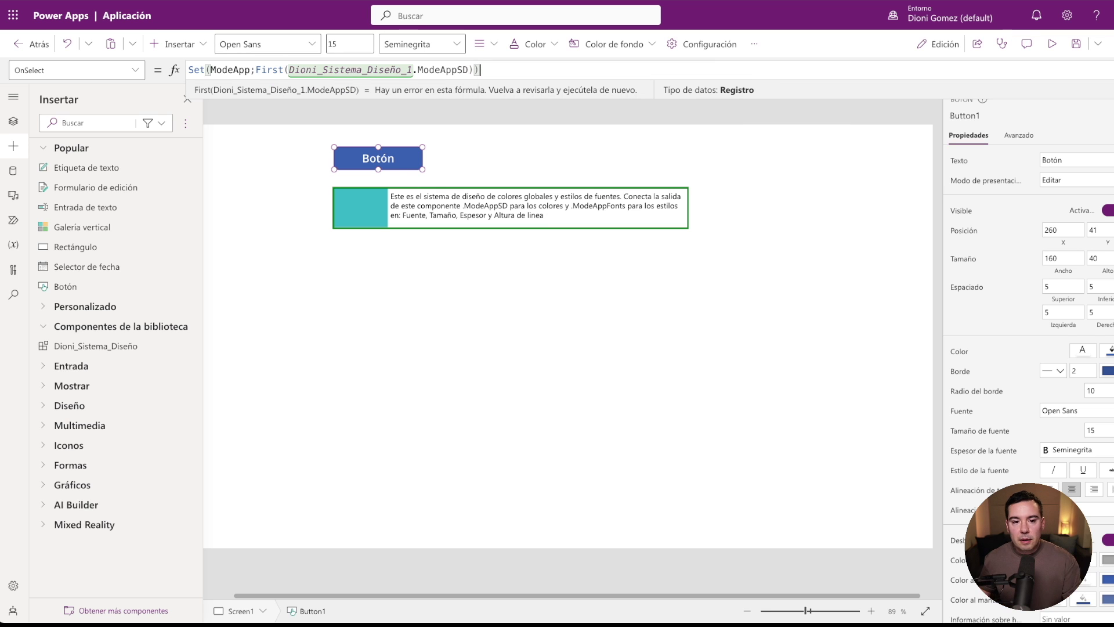
drag(250, 70, 211, 69)
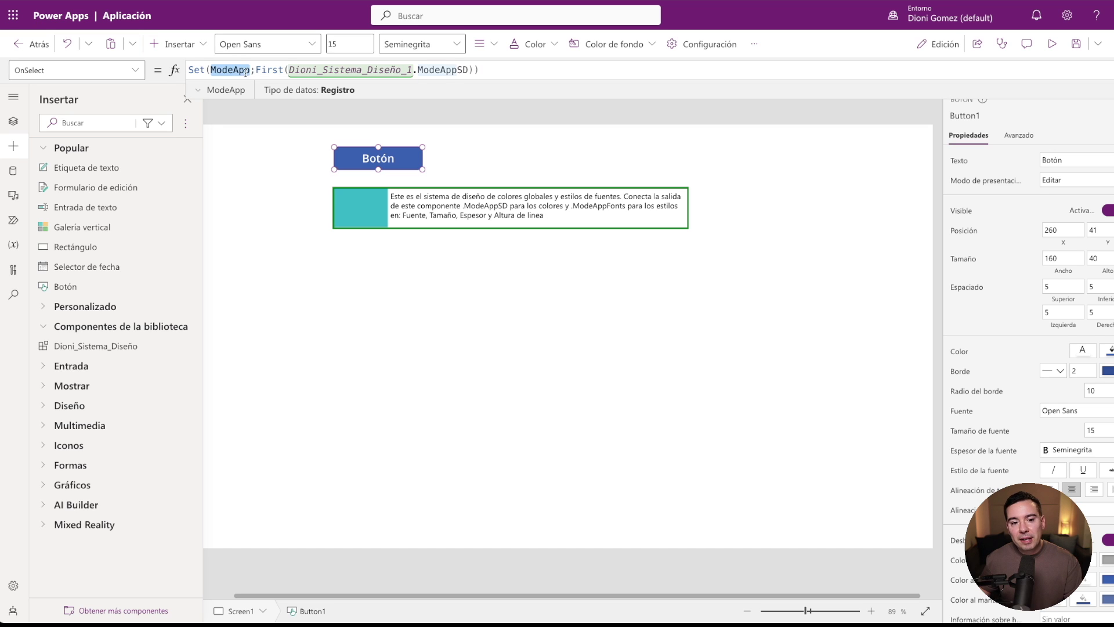
alt+click(387, 158)
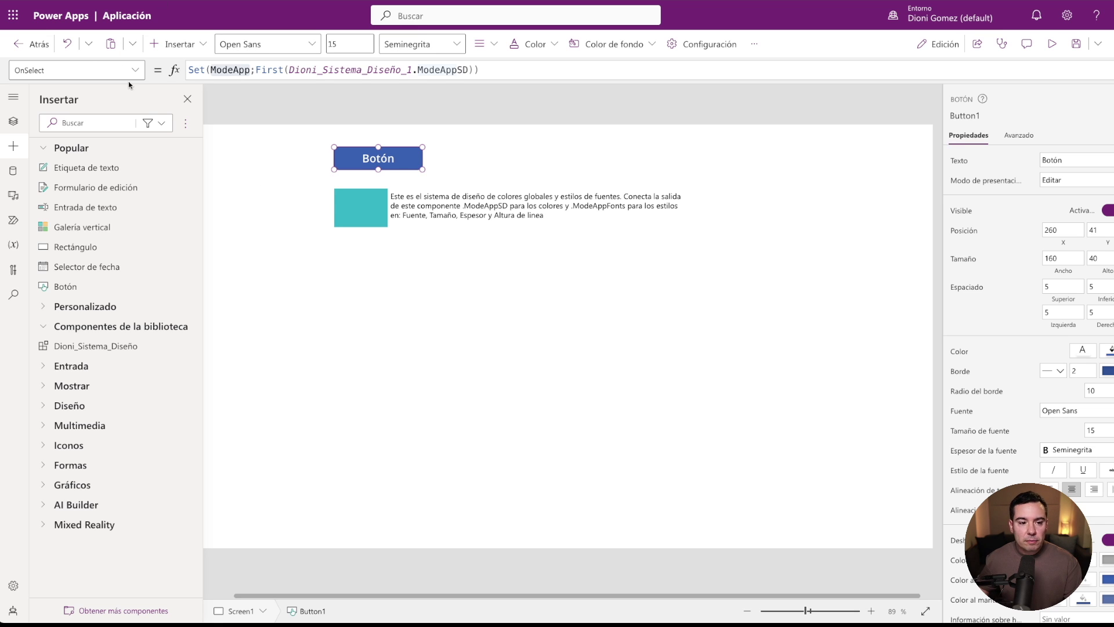
Open the Dioni_Fase component and enable its access to the app scope.
click(11, 125)
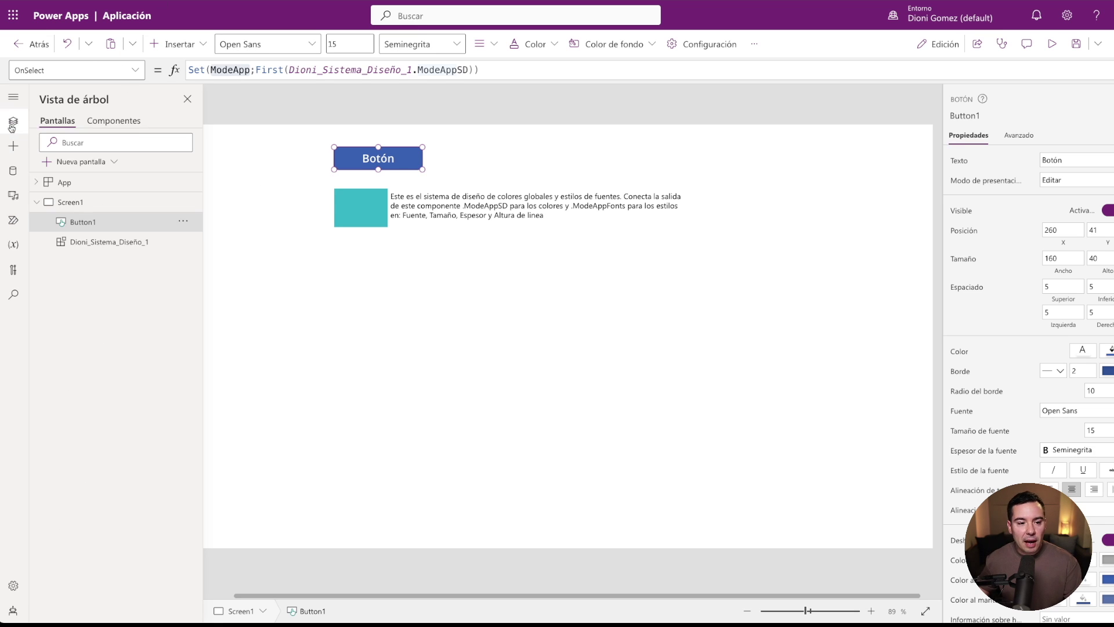
click(126, 123)
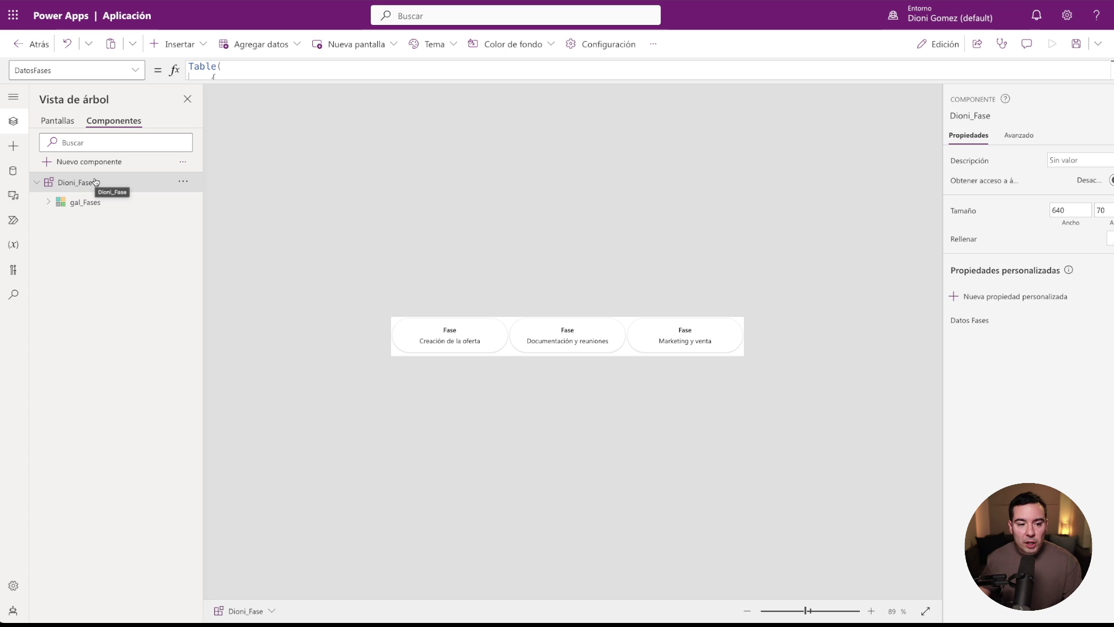
drag(945, 188, 852, 191)
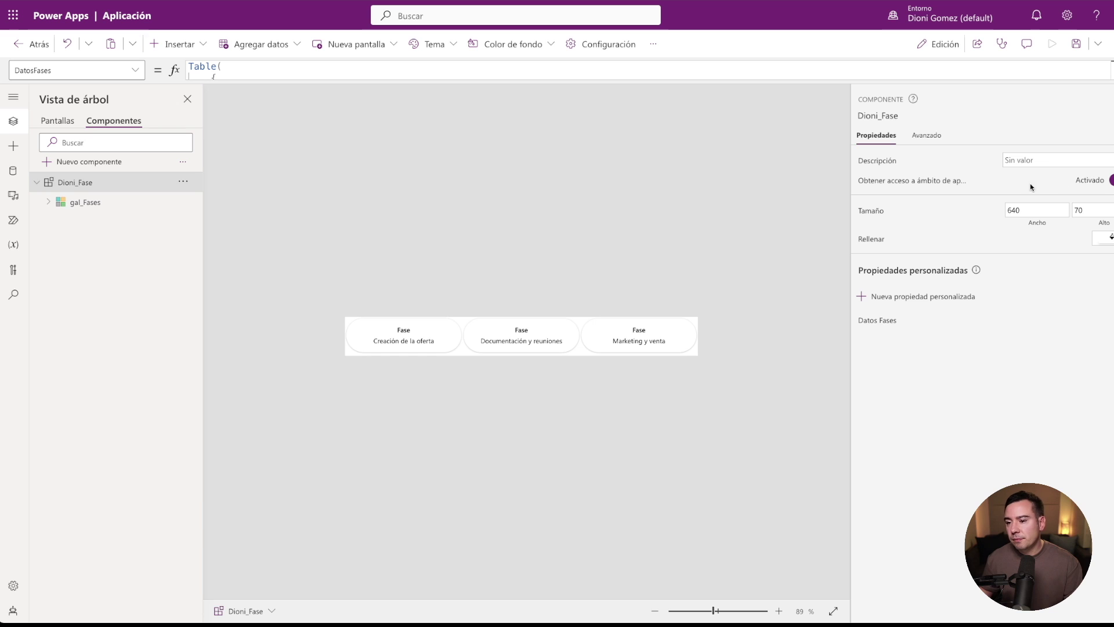
drag(852, 193, 901, 192)
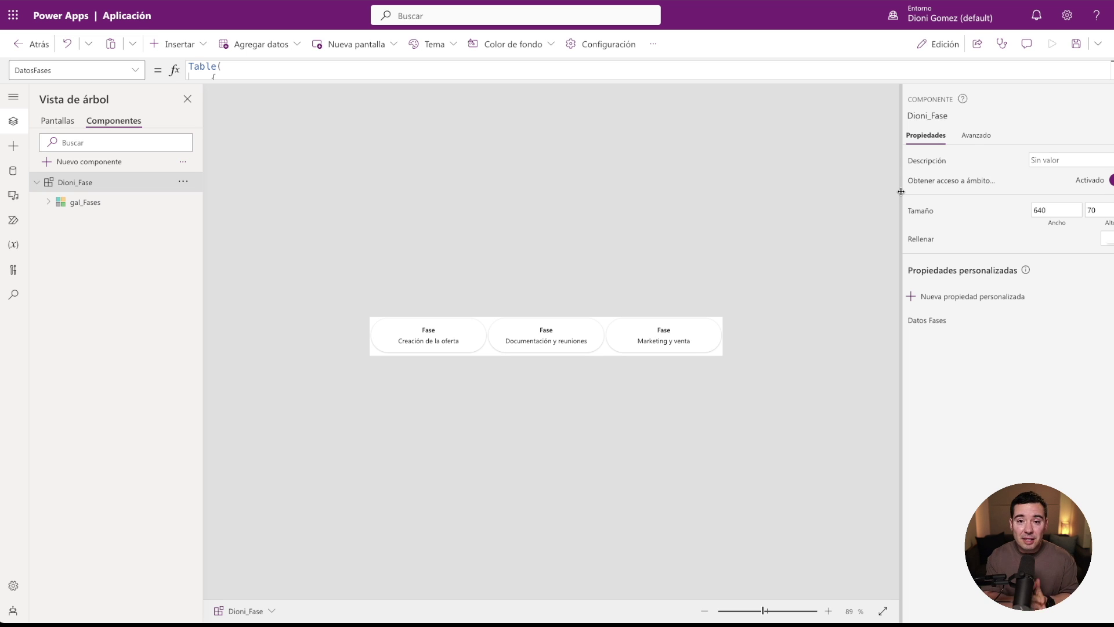
Set the border thickness of the Cnt_Fase container inside gal_Fases to 1.
click(47, 203)
click(60, 221)
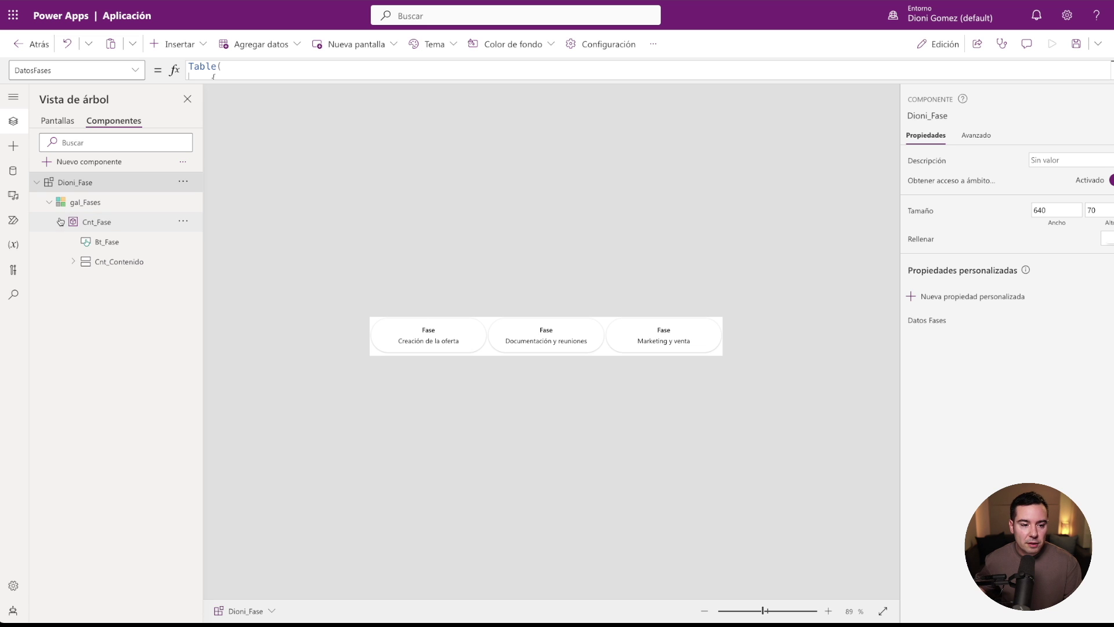
click(96, 228)
drag(764, 613, 786, 616)
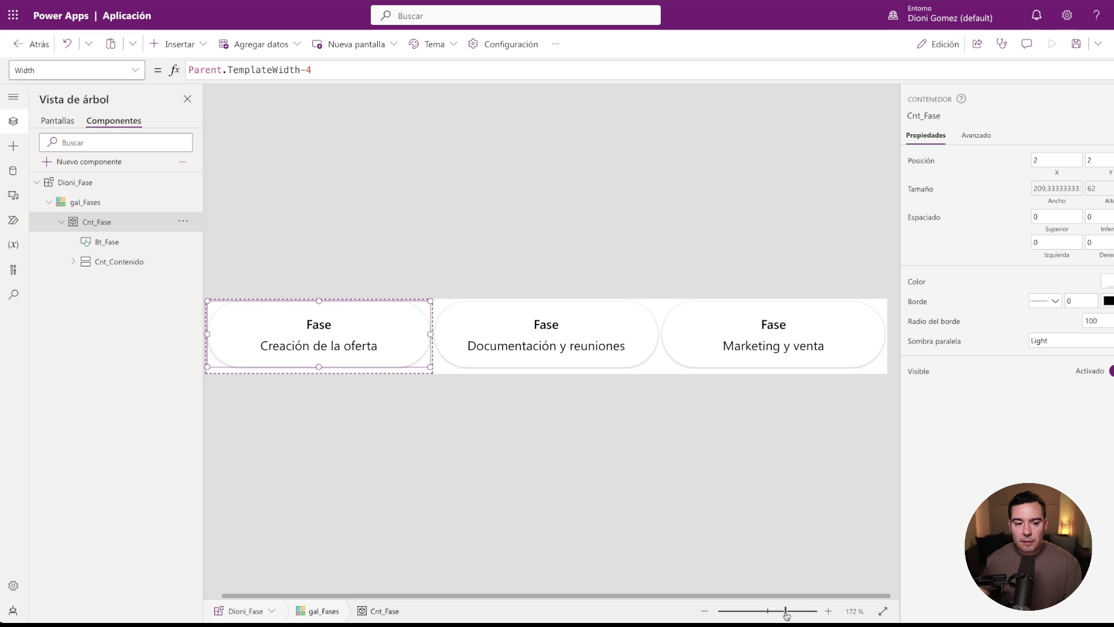
click(1081, 301)
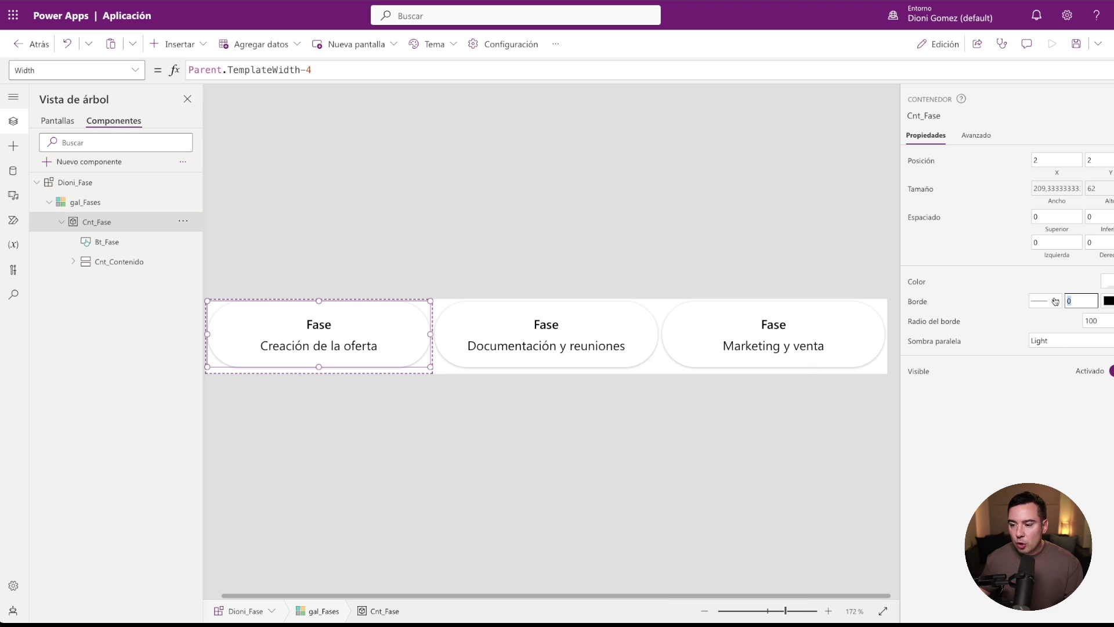
text(1)
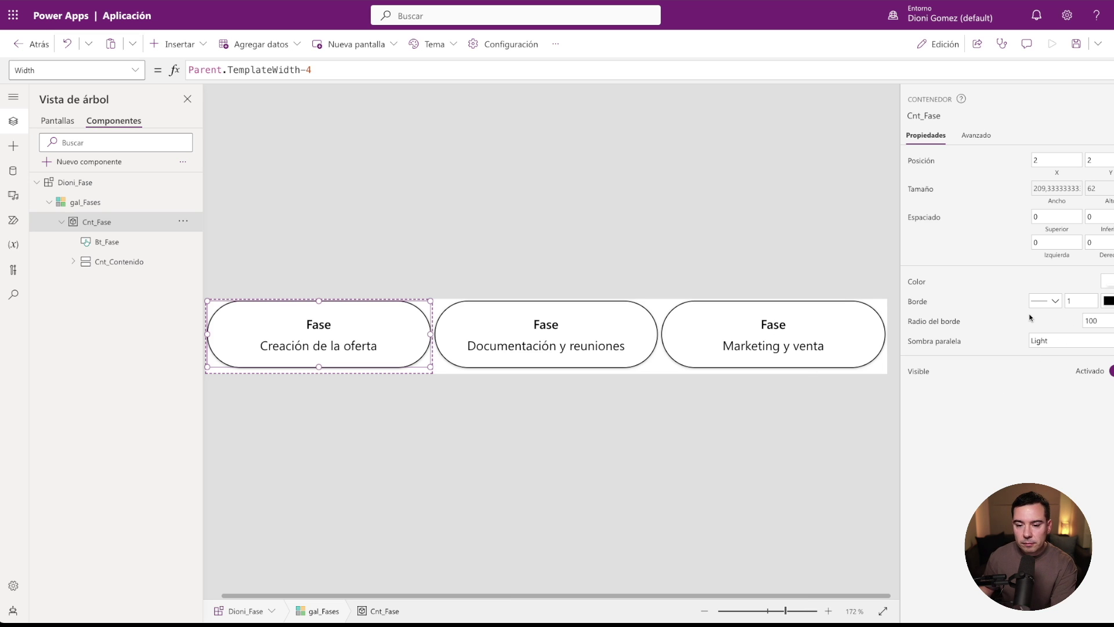
Set the BorderColor formula of the Cnt_Fase container to ModeApp.Border.Default.
click(938, 301)
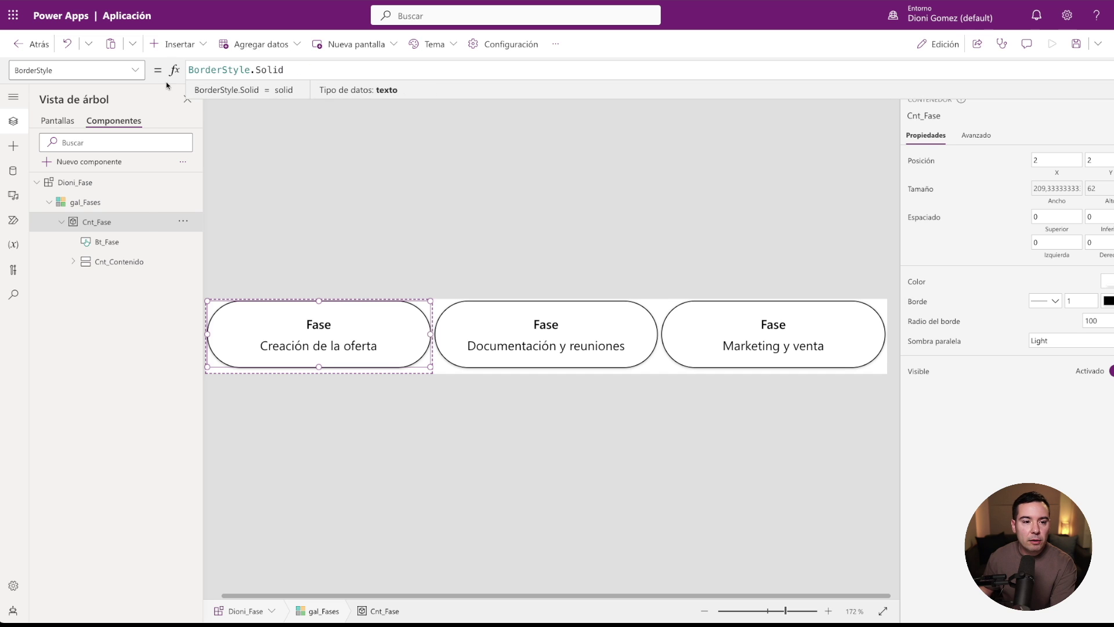
click(135, 70)
click(56, 93)
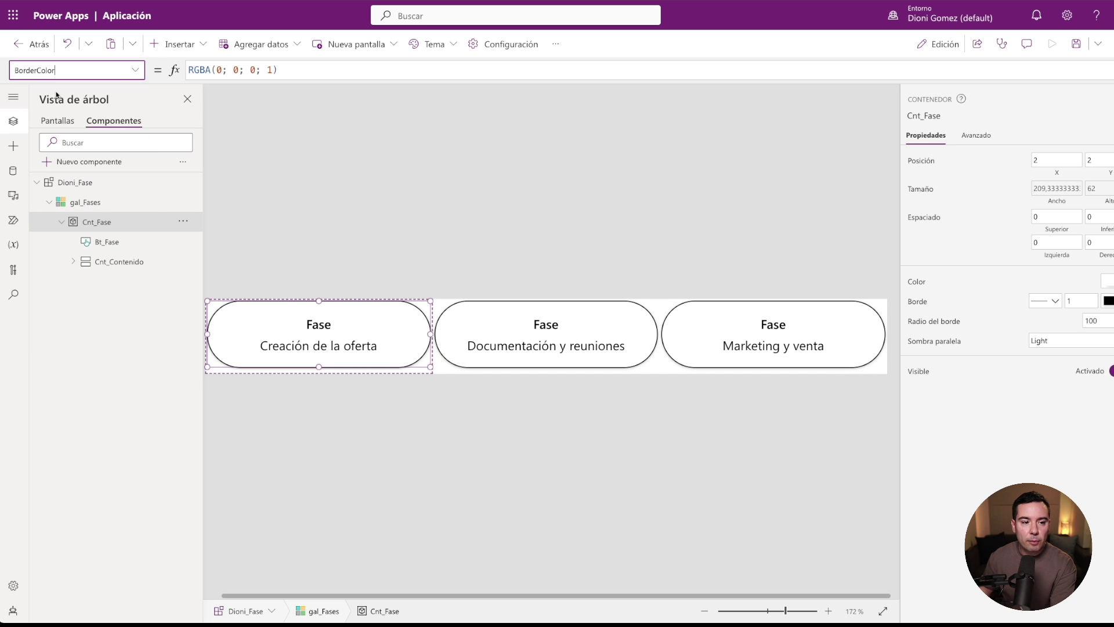
click(311, 65)
key(ctrl+a)
text(MOde)
key(Tab)
text(.)
key(Down)
key(Down)
key(Tab)
text(.)
key(Down)
key(Down)
key(Tab)
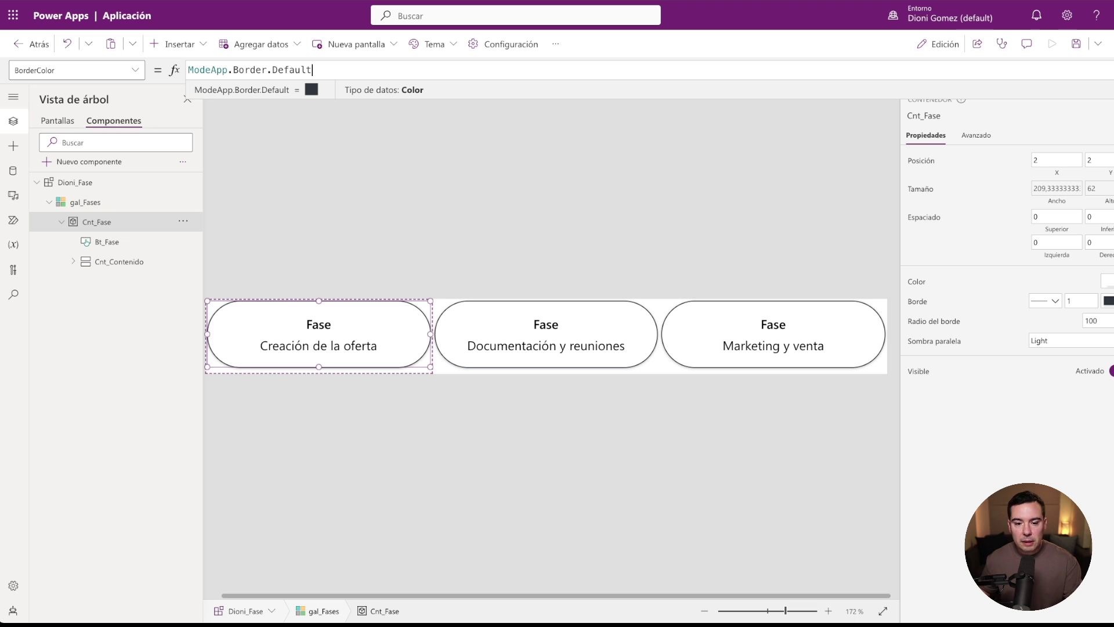
Turn off the Activar Dark property of Dioni_Sistema_Diseño_1 on Screen1.
click(50, 120)
click(479, 200)
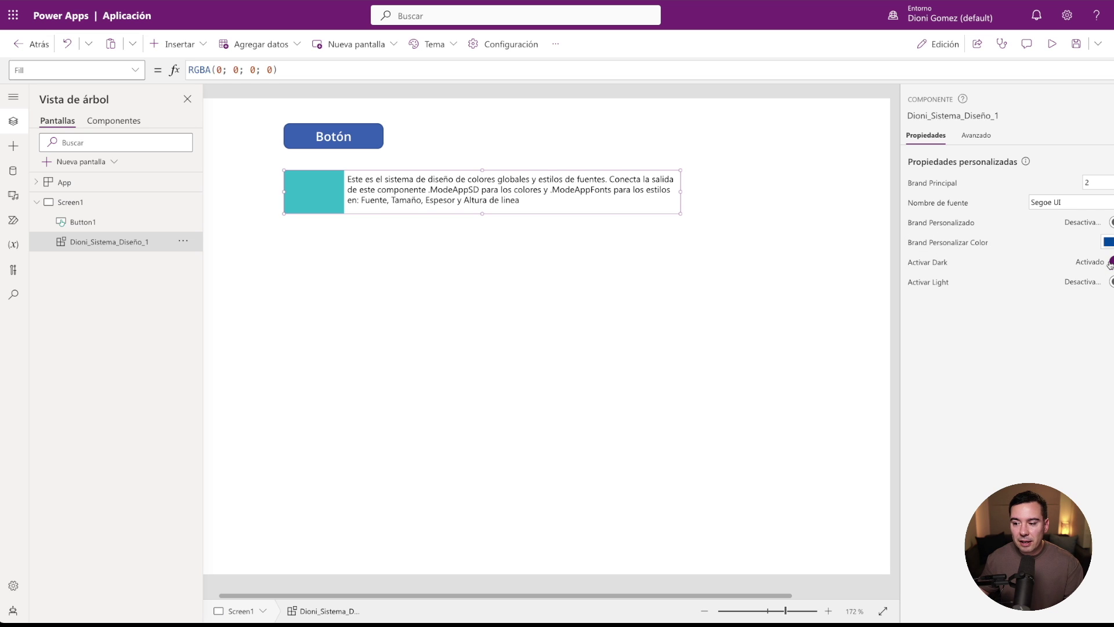
click(1111, 263)
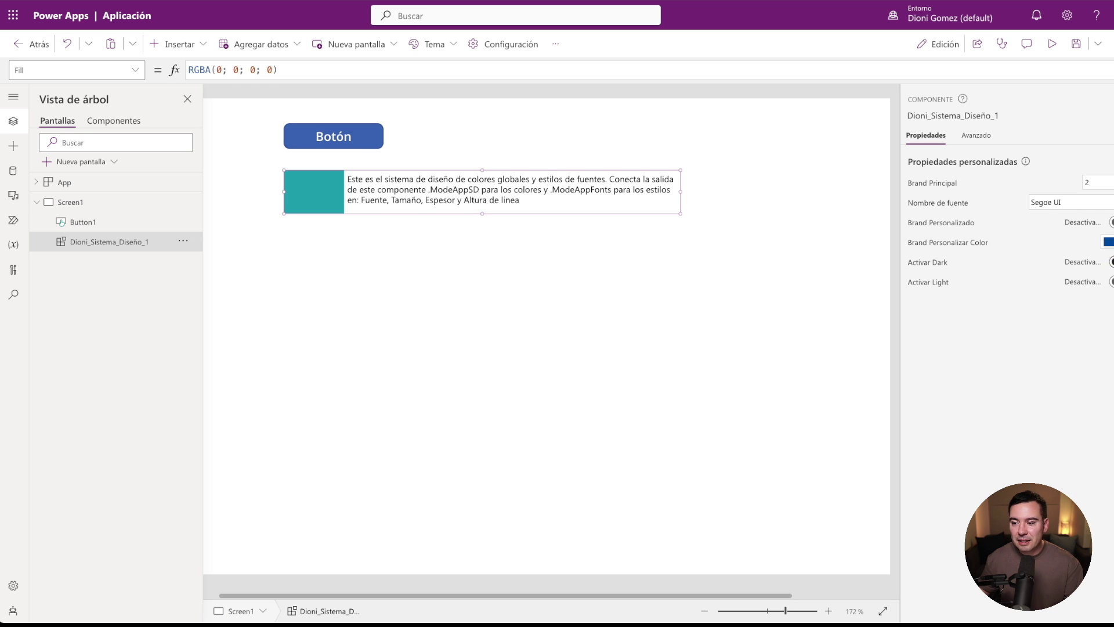
In the Dioni_Fase component, replace the gal_Fases gallery's Fill formula with a ModeApp background (Bg) color reference.
click(108, 120)
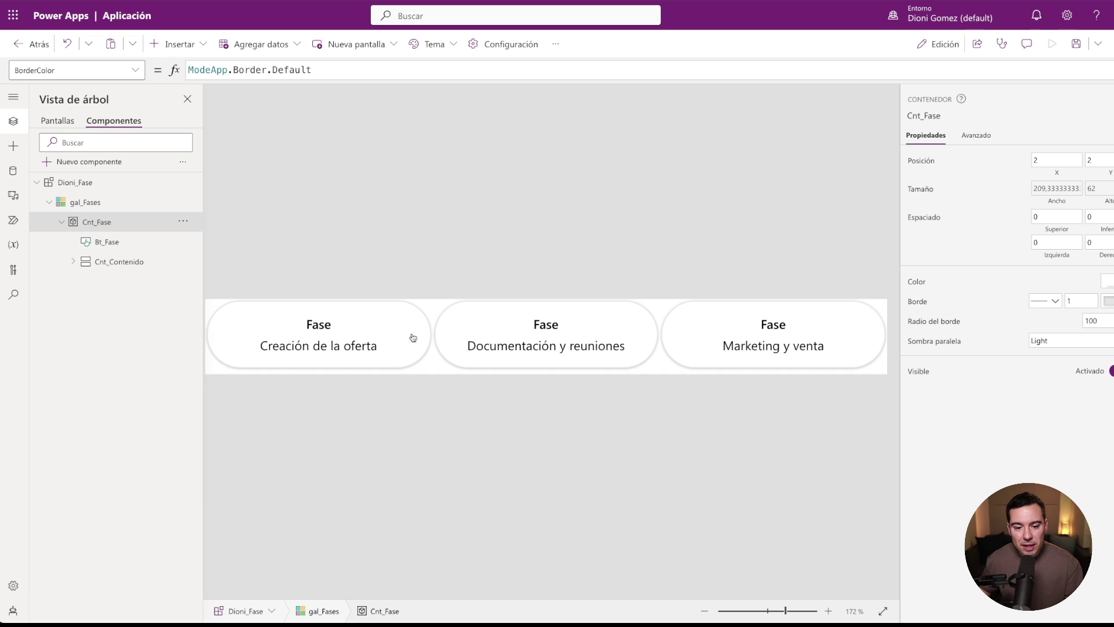
click(77, 203)
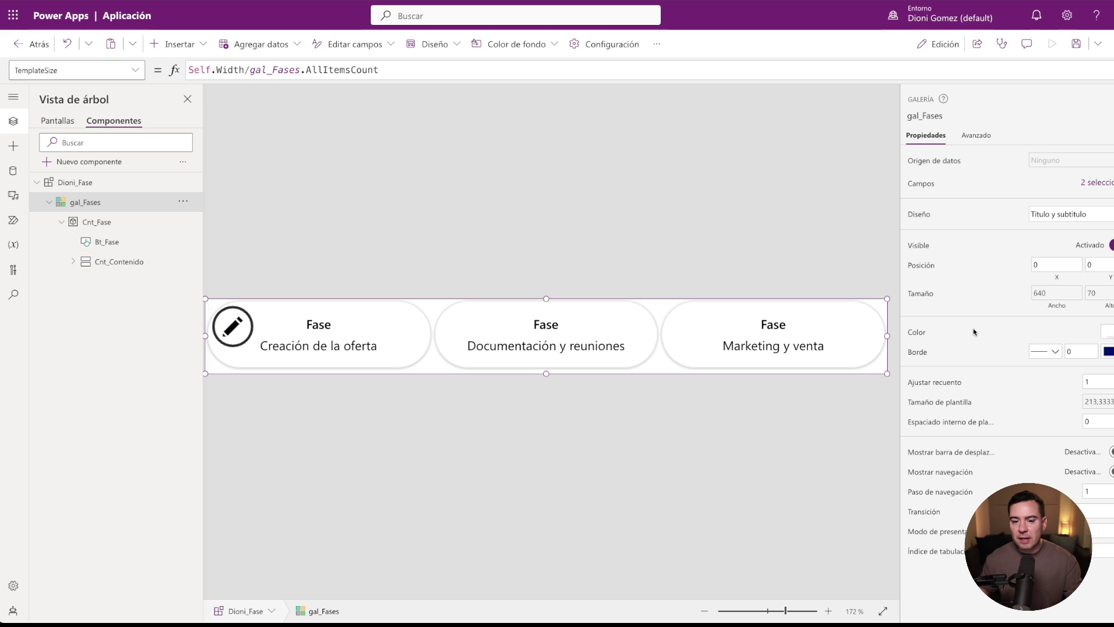
click(921, 336)
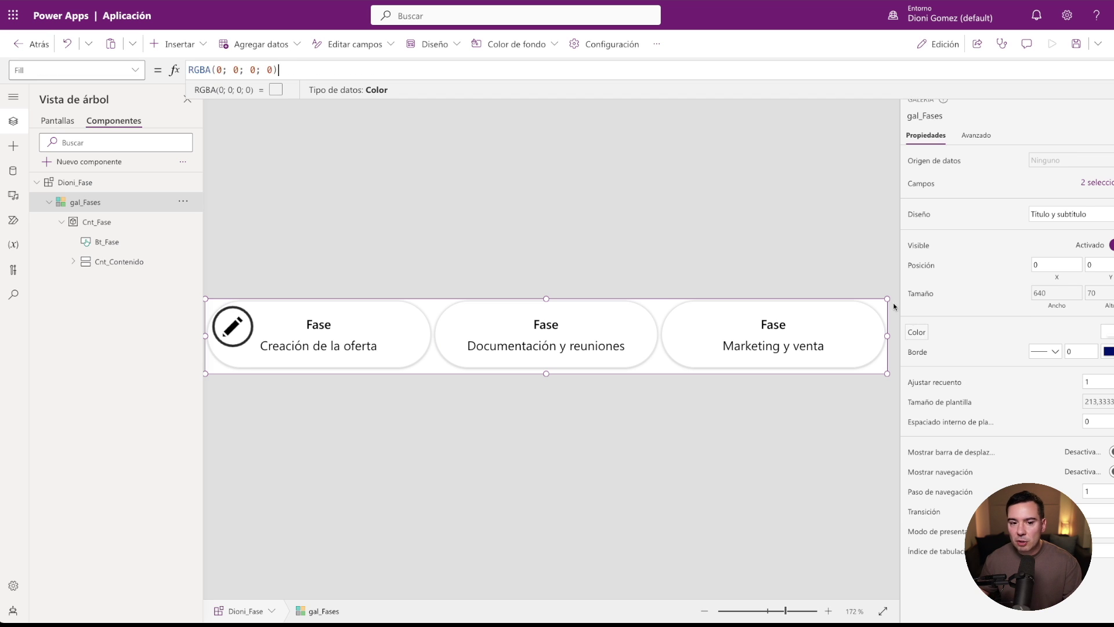
key(ctrl+a)
text(Mode)
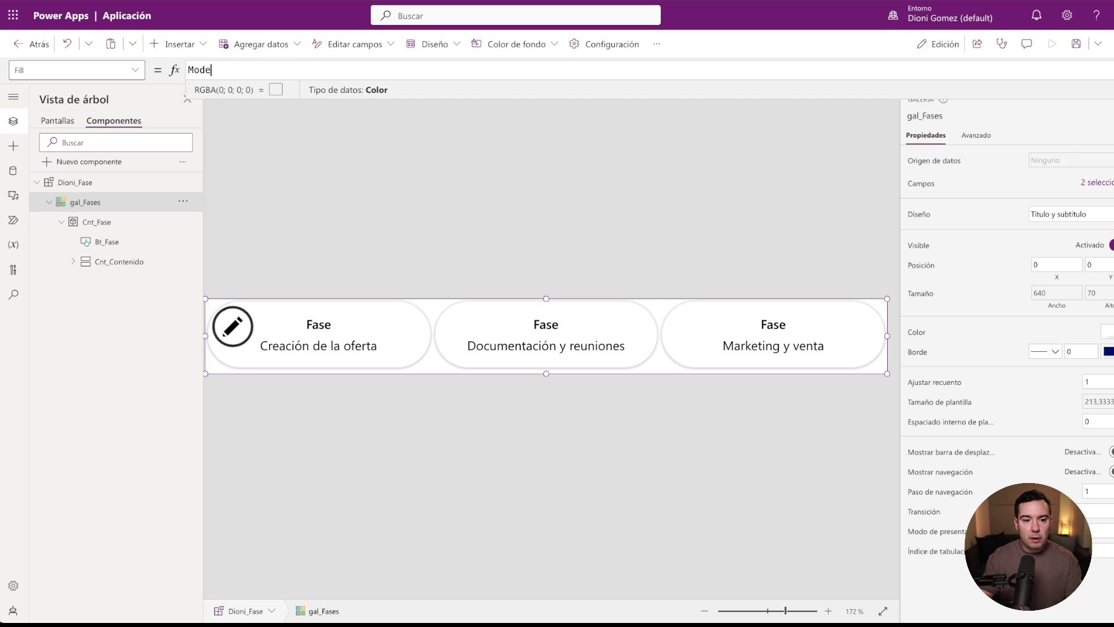
text(App.)
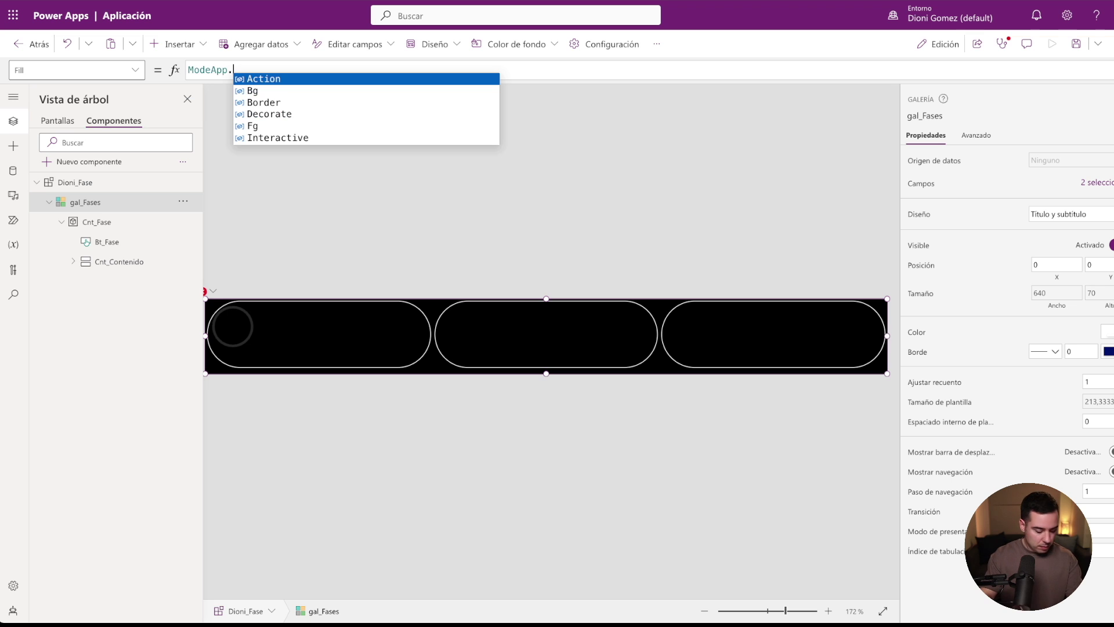
key(Down)
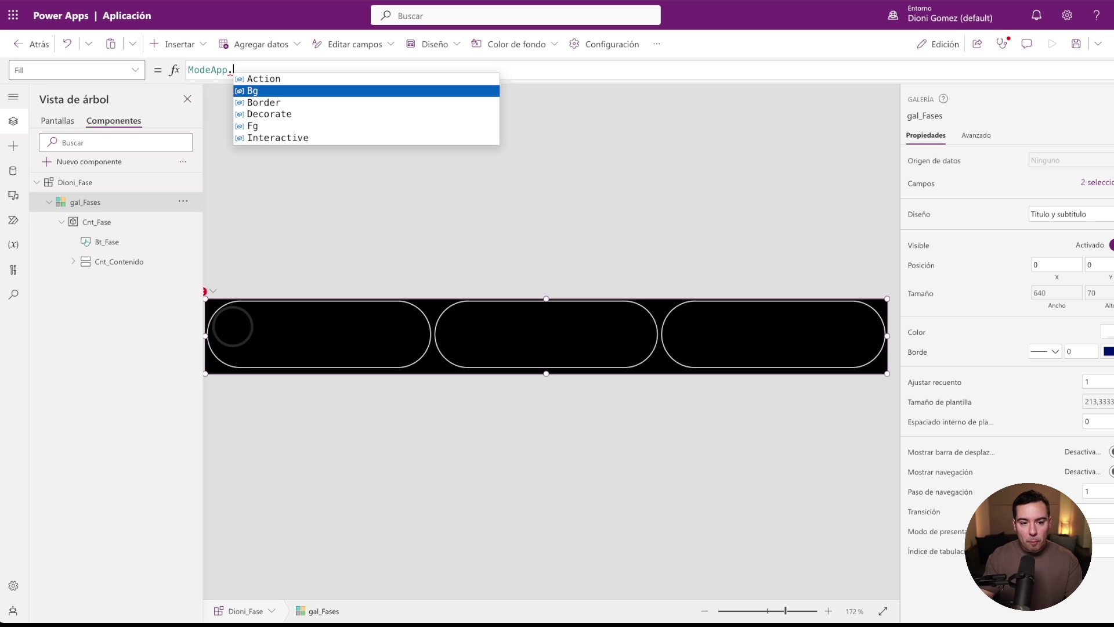
Complete the Fill formula of the gal_Fases gallery as ModeApp.Bg.Muted.
key(Tab)
text(.)
key(Down)
key(Down)
key(Down)
key(Down)
key(Down)
key(Down)
key(Down)
key(Down)
key(Down)
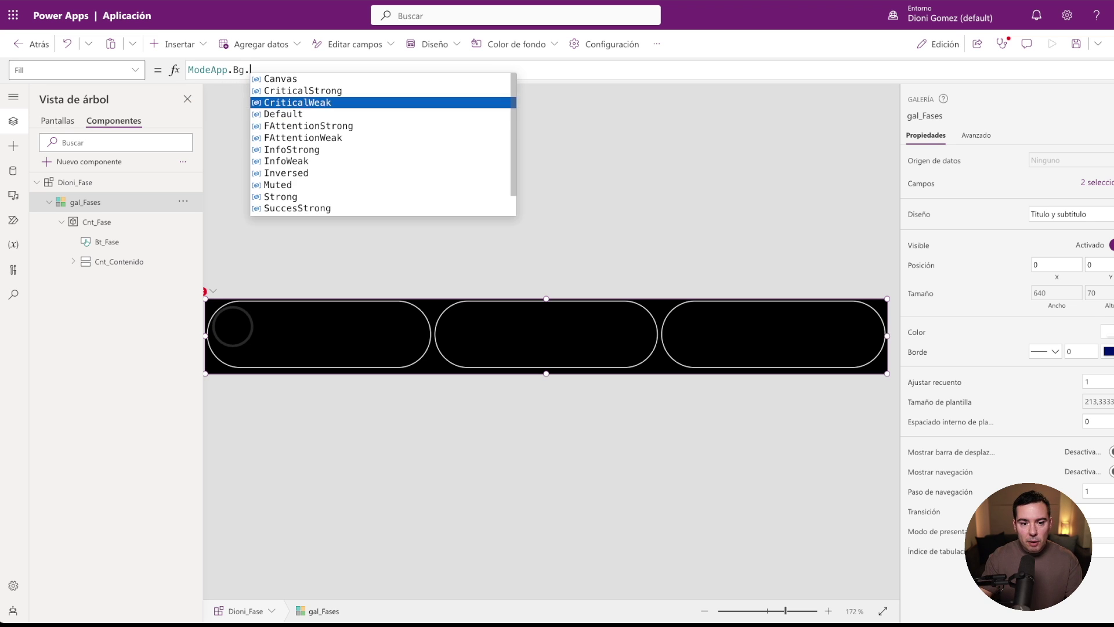
key(Tab)
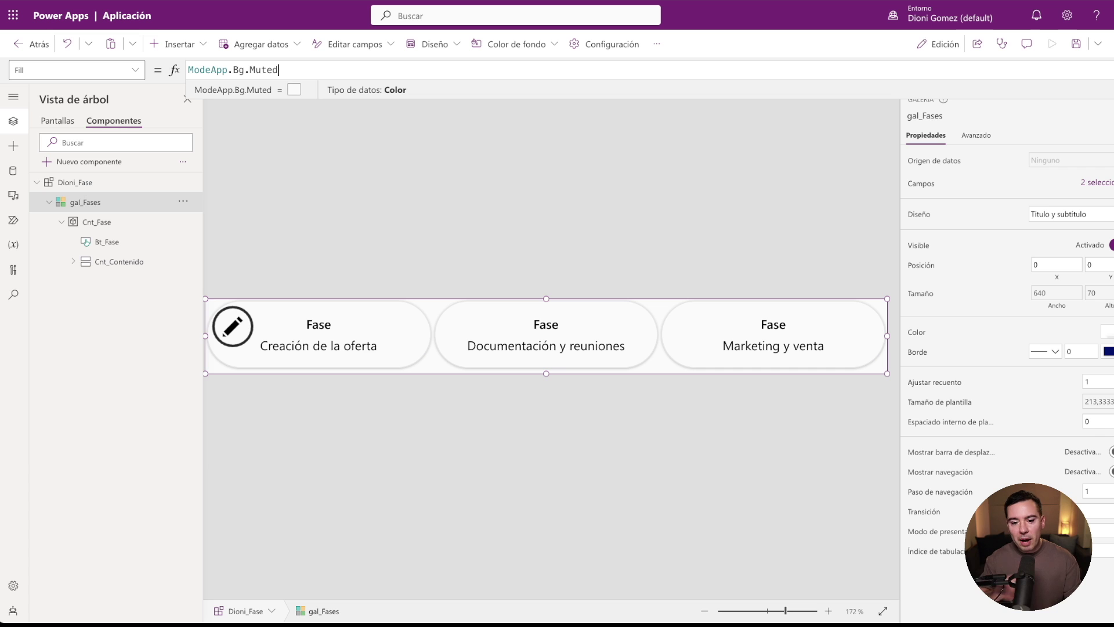
Replace the Fill color formula of the Cnt_Fase container with ModeApp.Bg.Default.
click(99, 223)
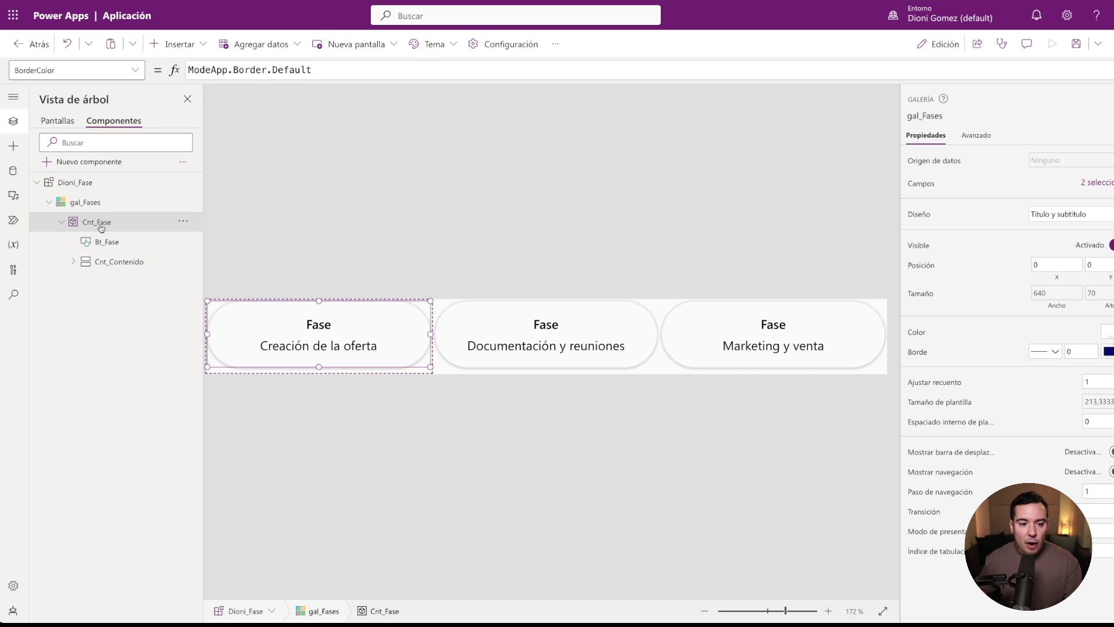
click(61, 222)
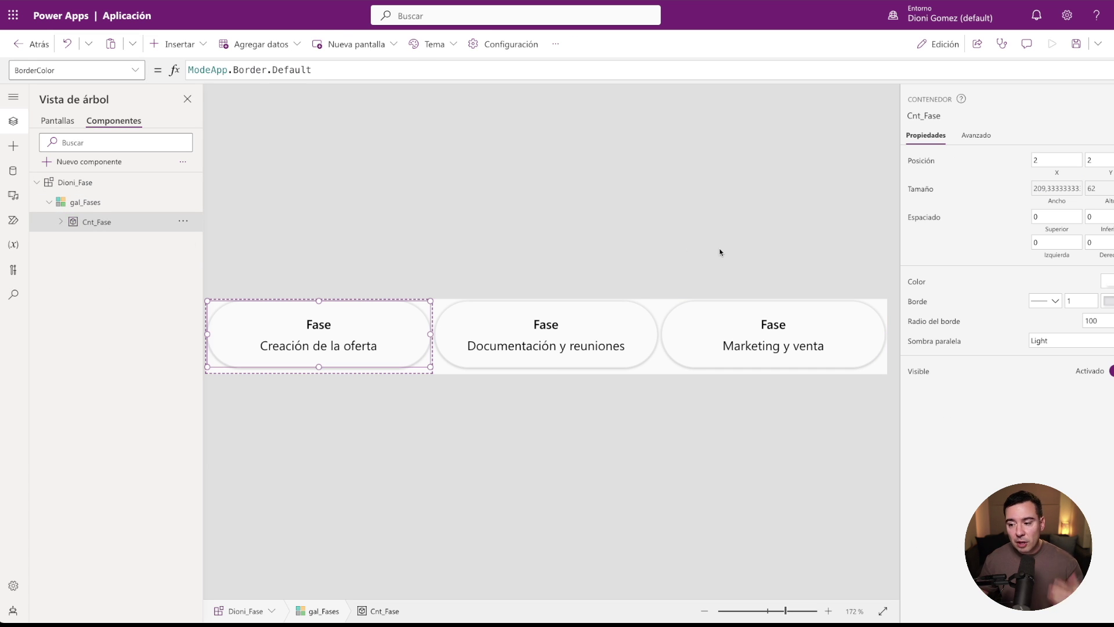
click(935, 281)
drag(284, 70, 162, 69)
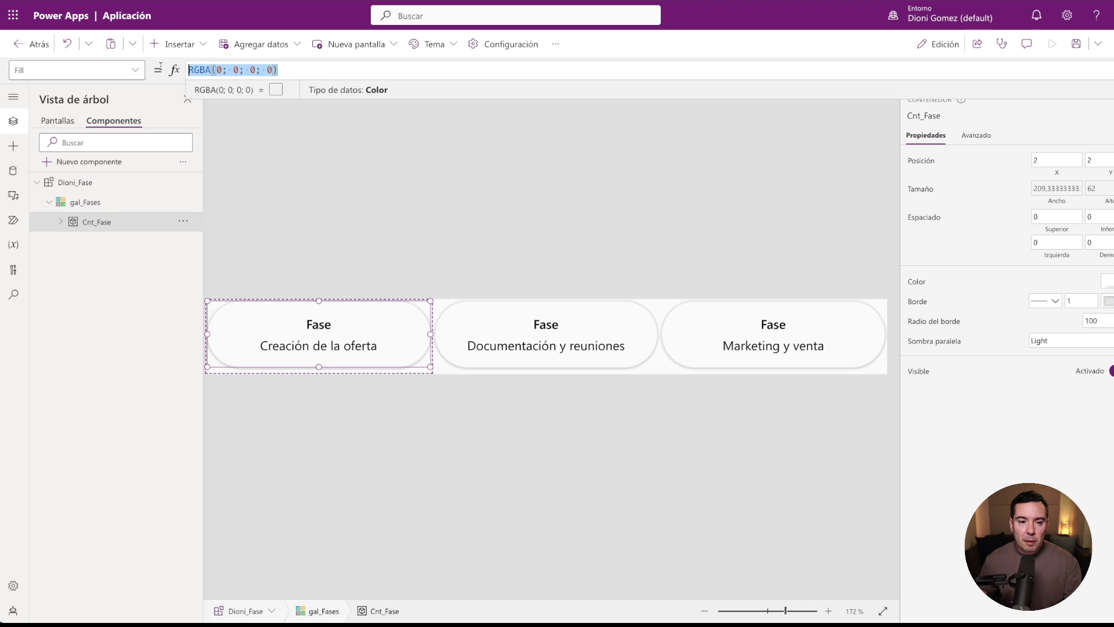
text(Mode)
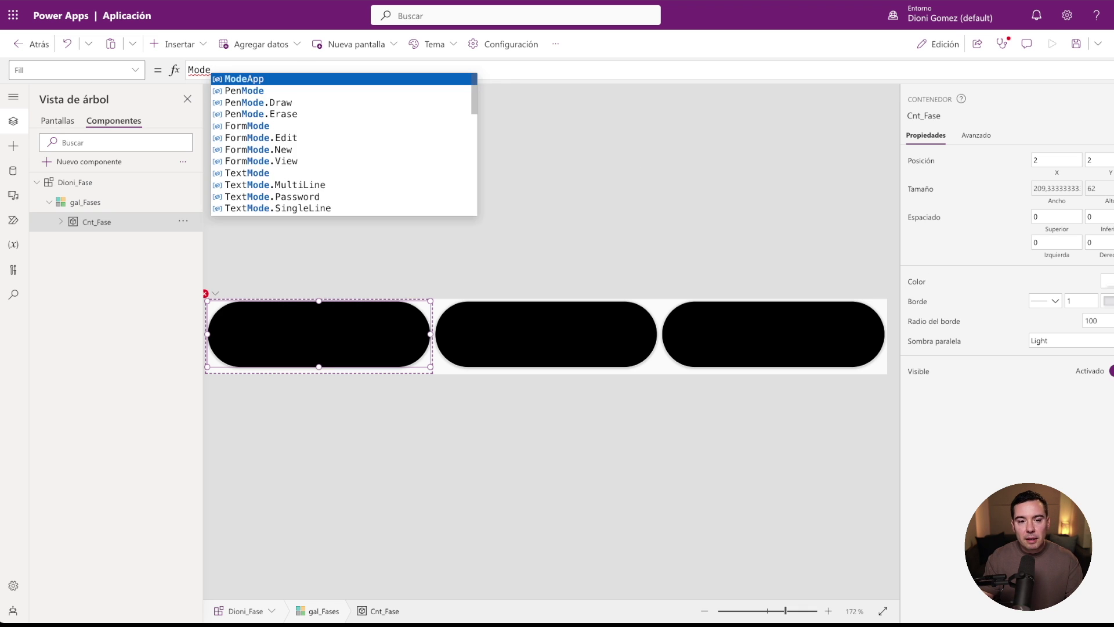
text(App.Bg)
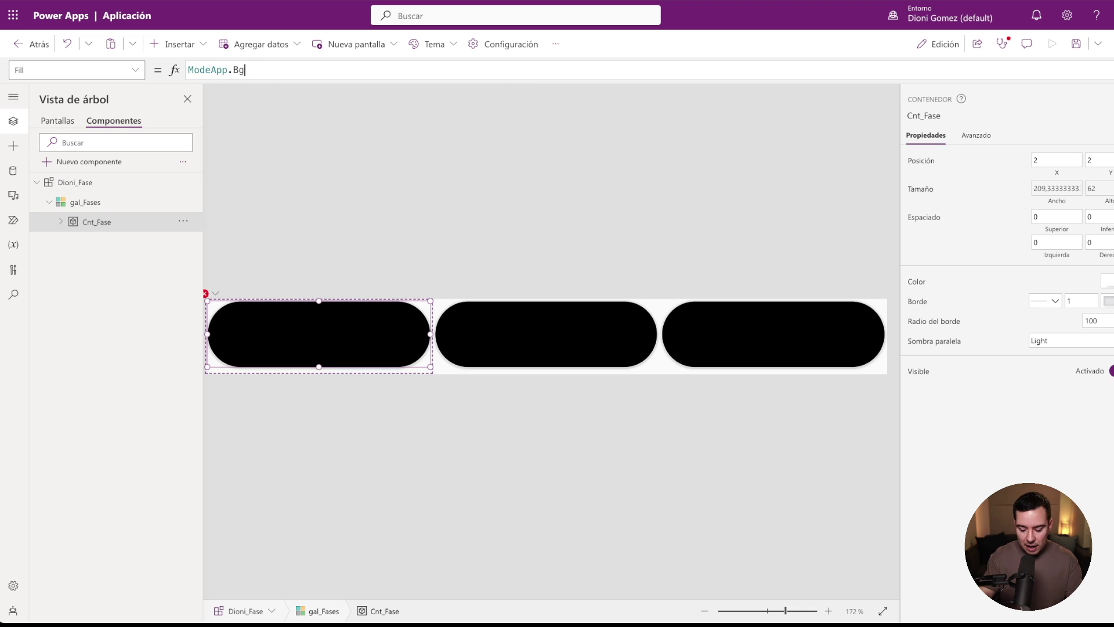
text(.)
key(Down)
key(Down)
key(Down)
key(Tab)
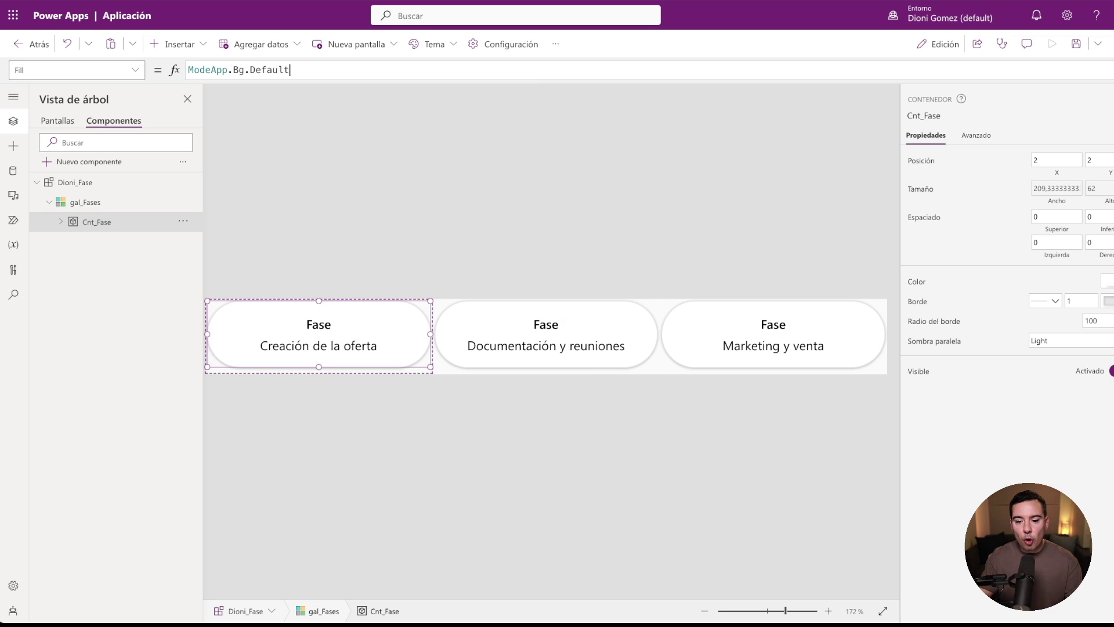
click(61, 222)
click(551, 485)
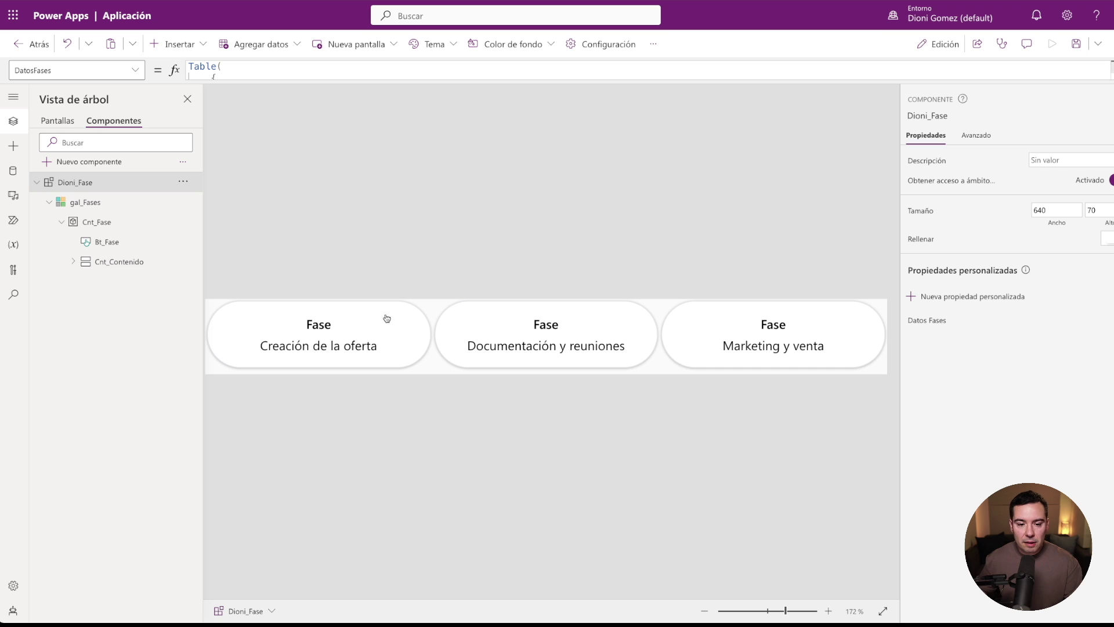
click(96, 221)
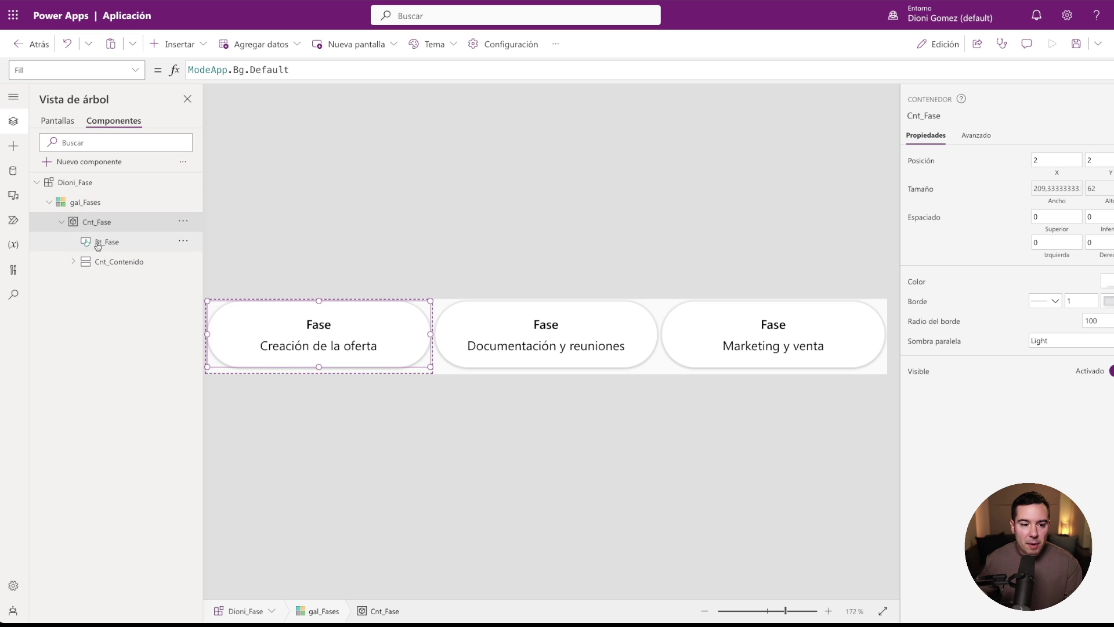
click(105, 260)
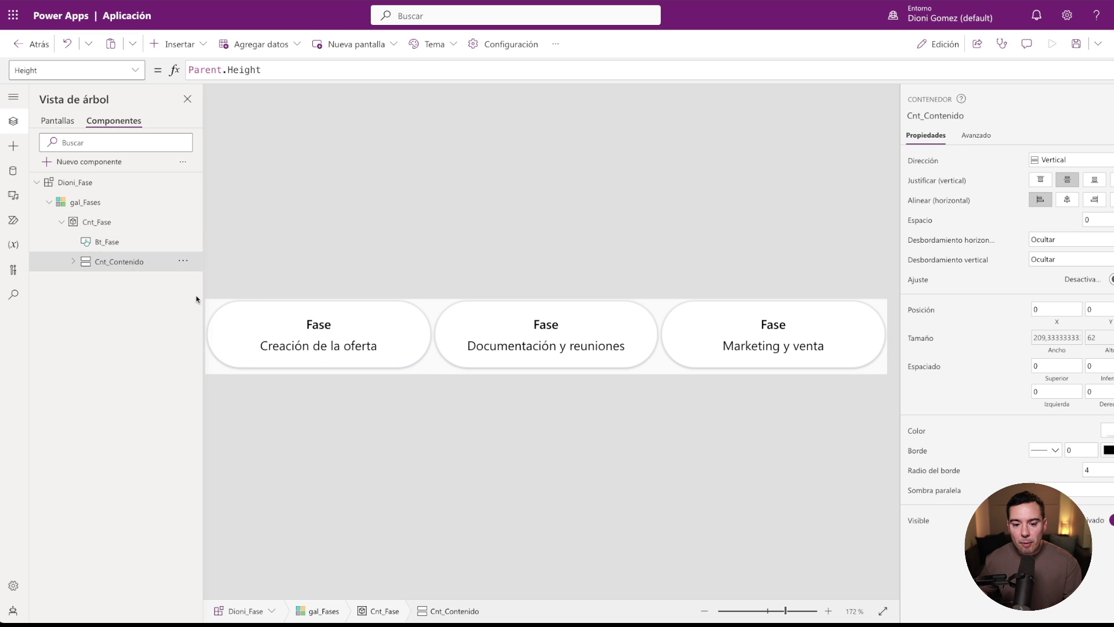
click(499, 410)
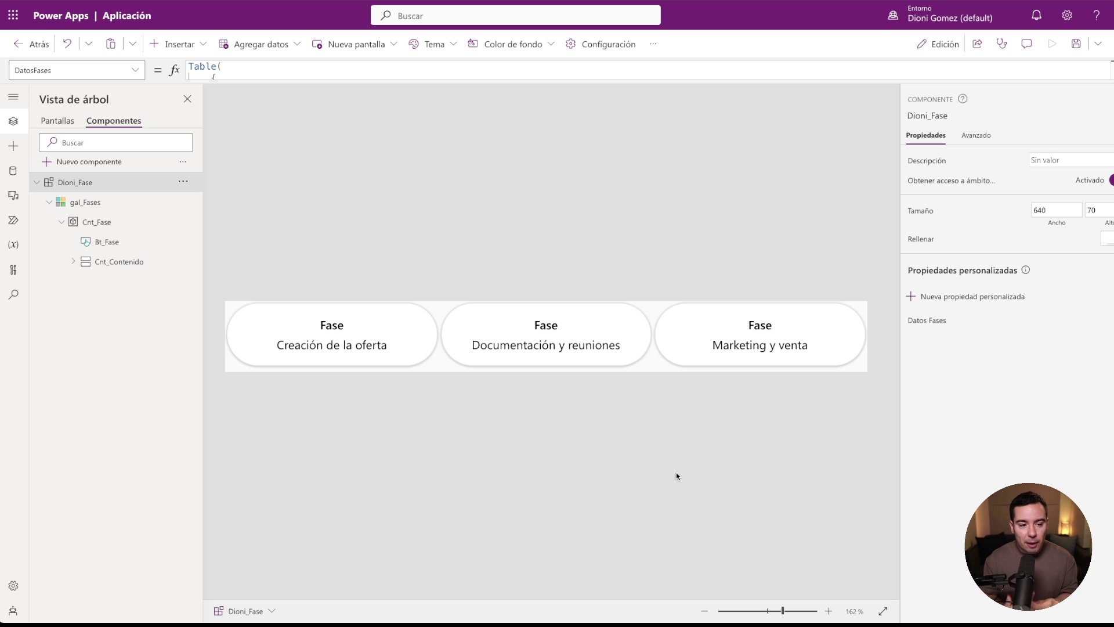
Wrap the Fill formula of Cnt_Fase in an If with the condition ThisItem.Completada = true before the existing color.
click(94, 224)
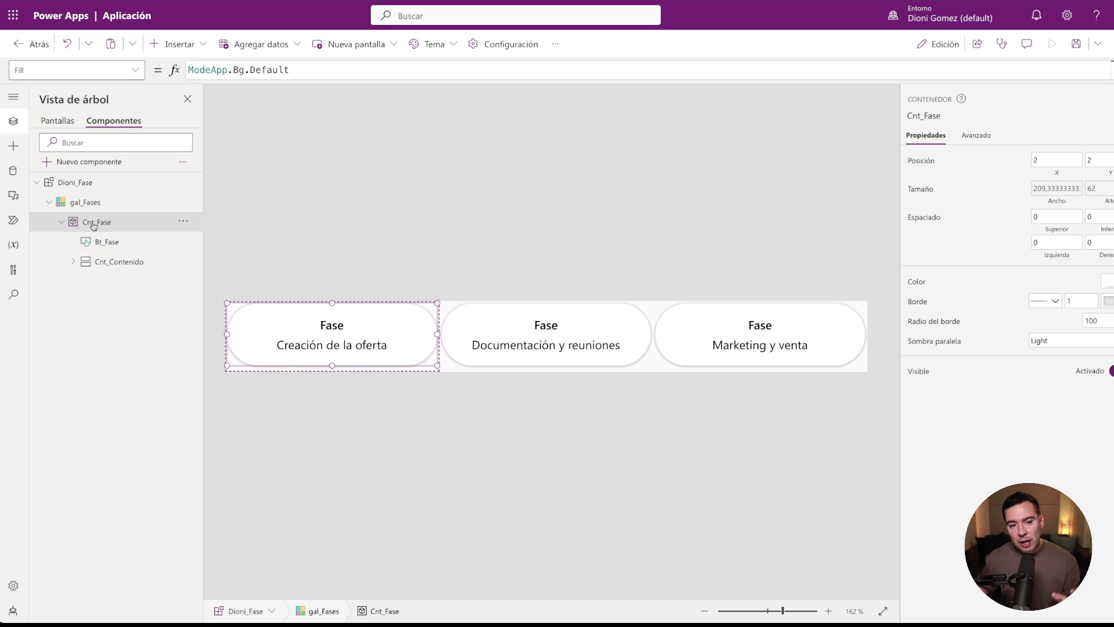
click(190, 70)
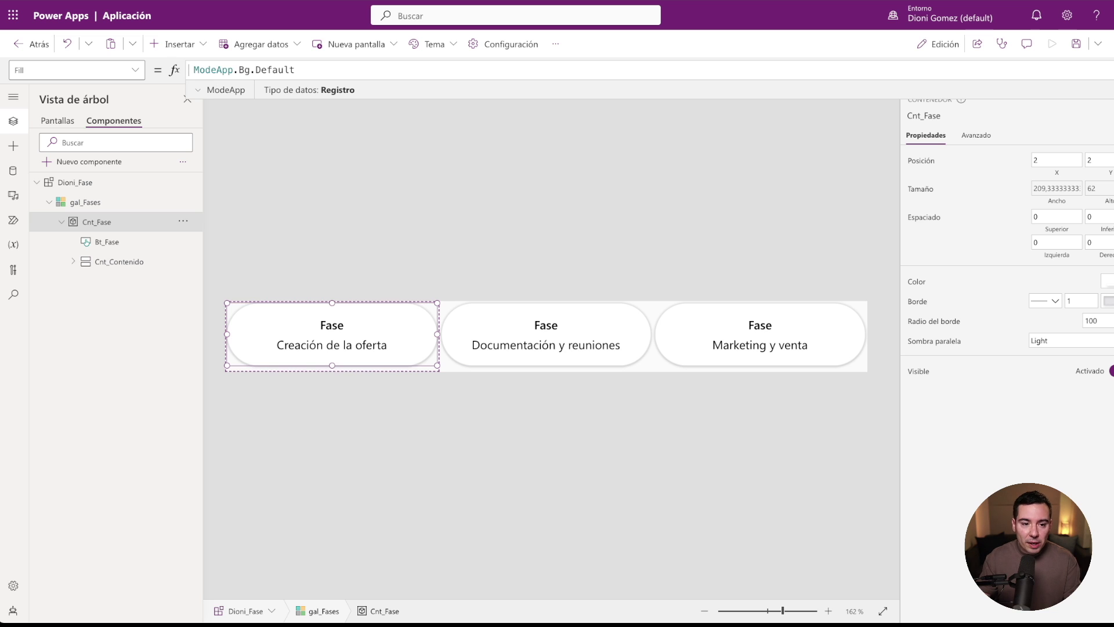
text(If( )
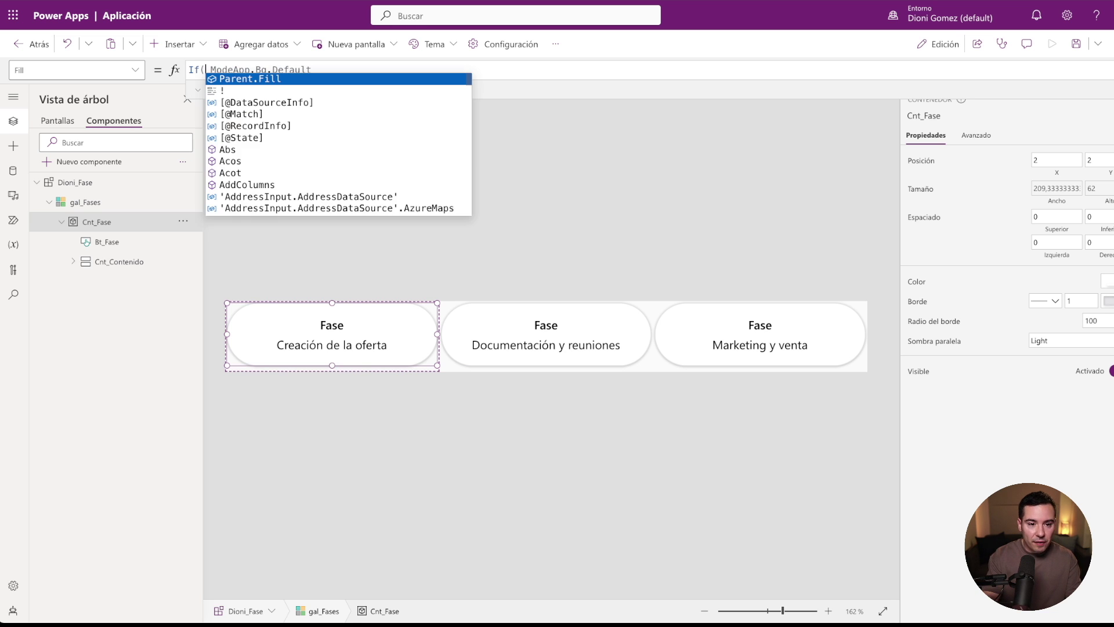
text(ThisItem.)
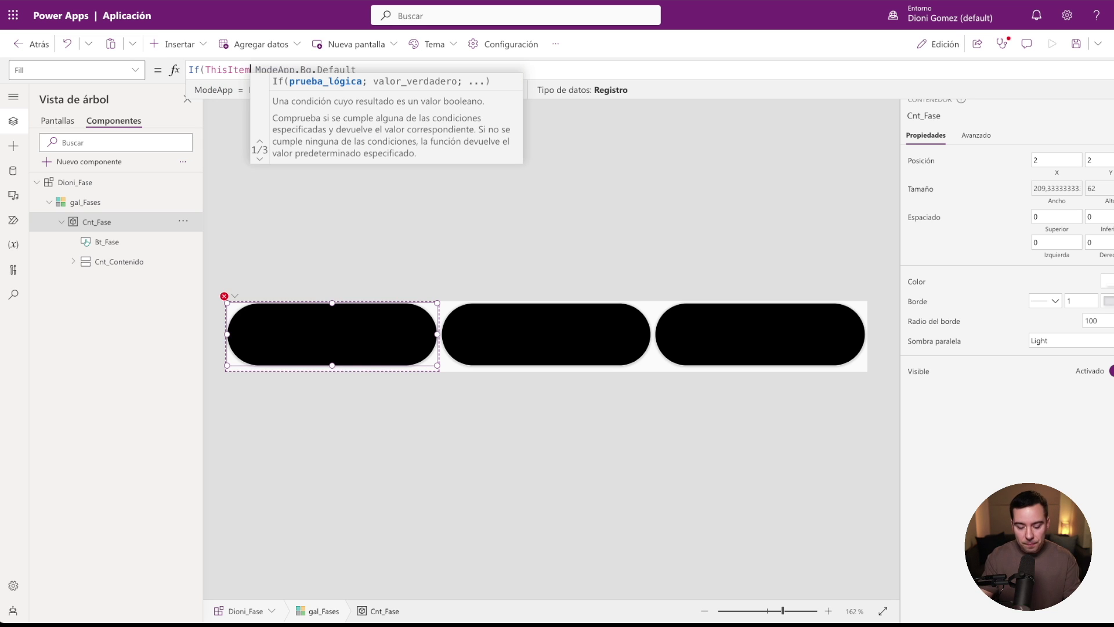
key(Down)
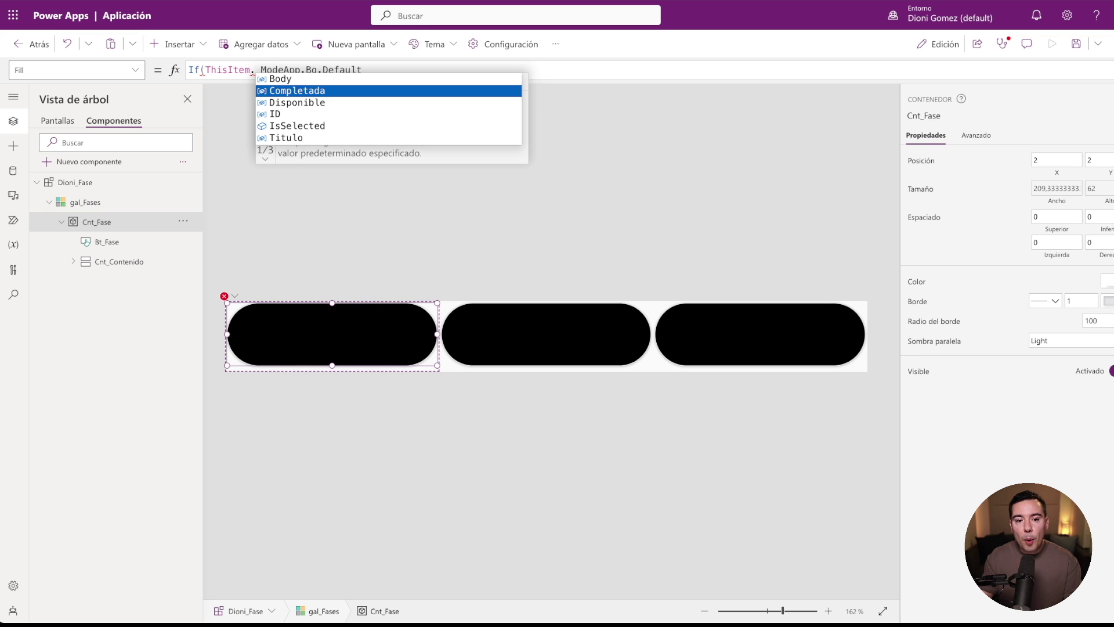
key(Tab)
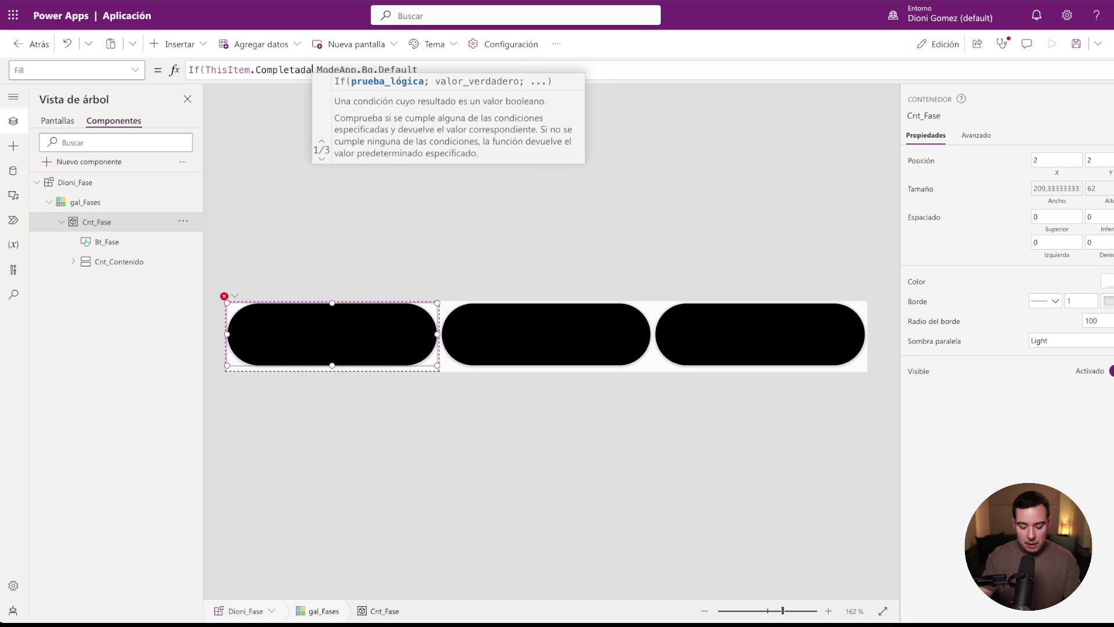
text(= t )
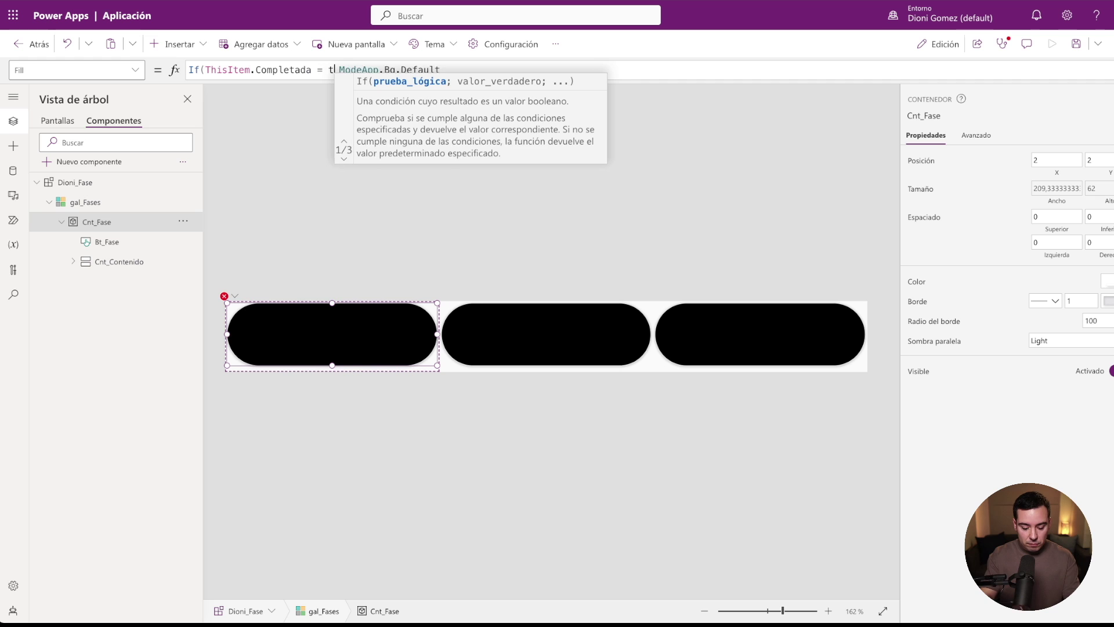
text(rue)
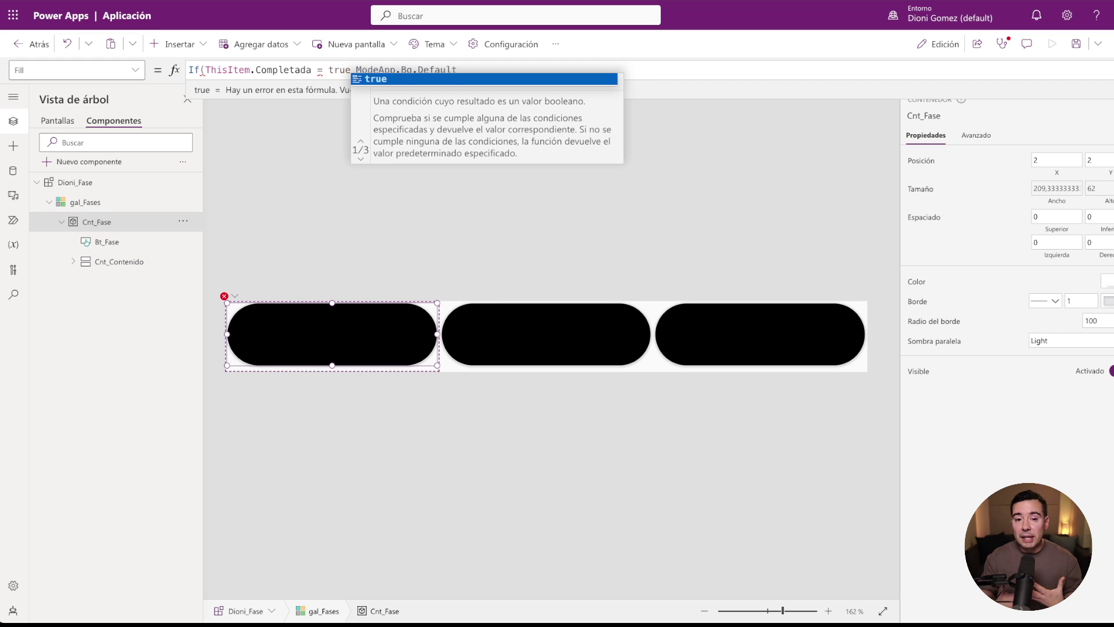
text(;)
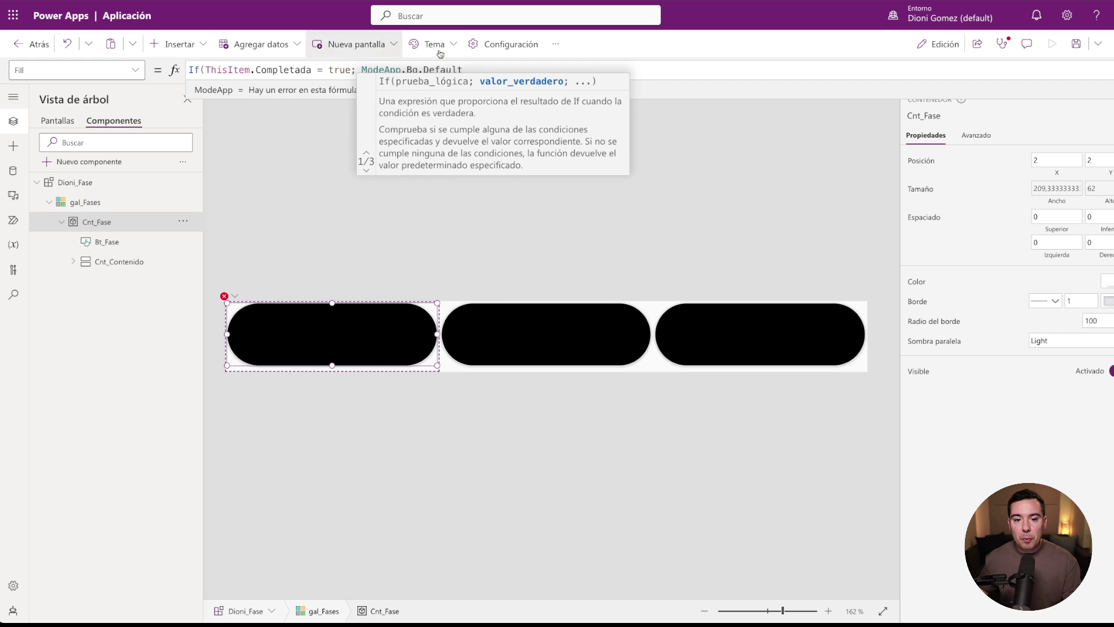
Finish the If in Cnt_Fase's Fill, keeping ModeApp.Bg.Default as the true result and adding ModeApp.Bg.Muted as the false result.
key(End)
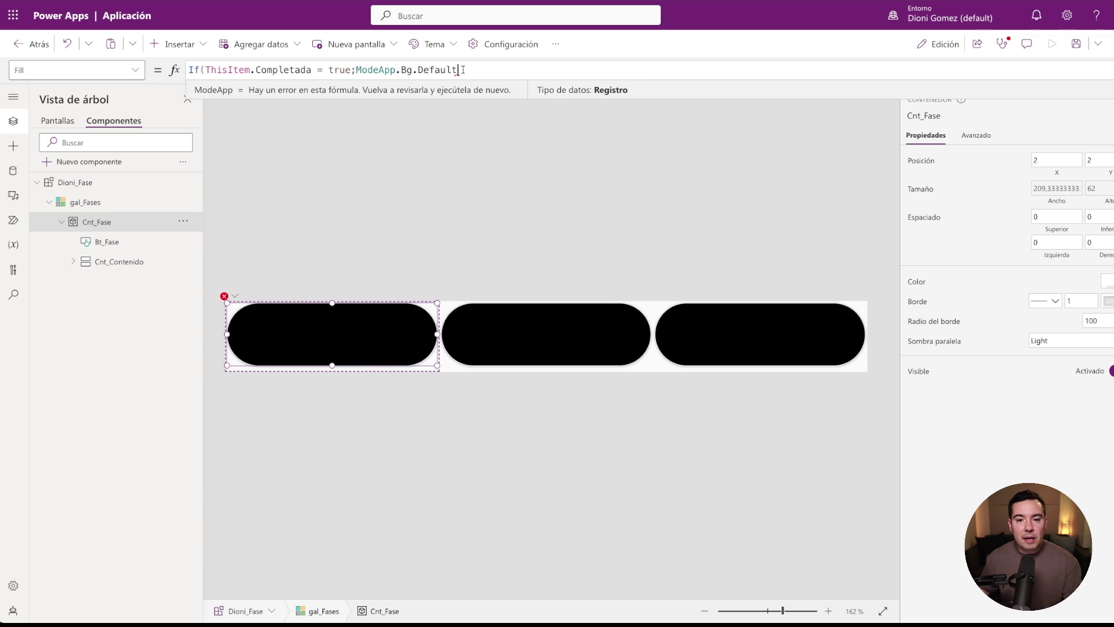
text(;)
drag(458, 70, 357, 73)
key(ctrl+c)
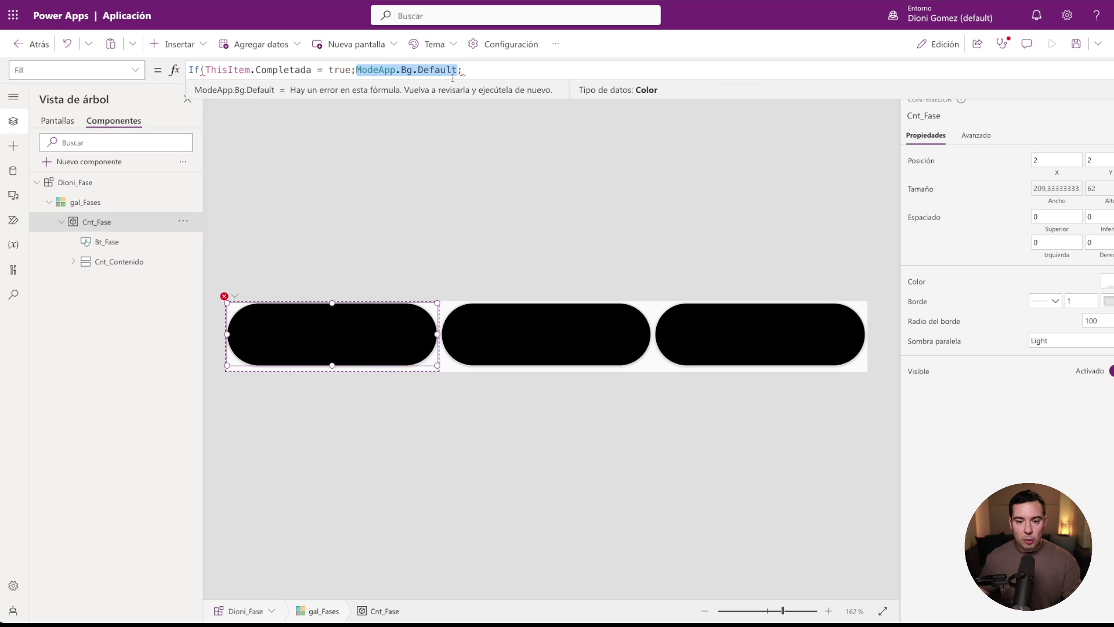
key(End)
key(ctrl+v)
drag(563, 69, 527, 70)
text(Mute)
key(Tab)
text())
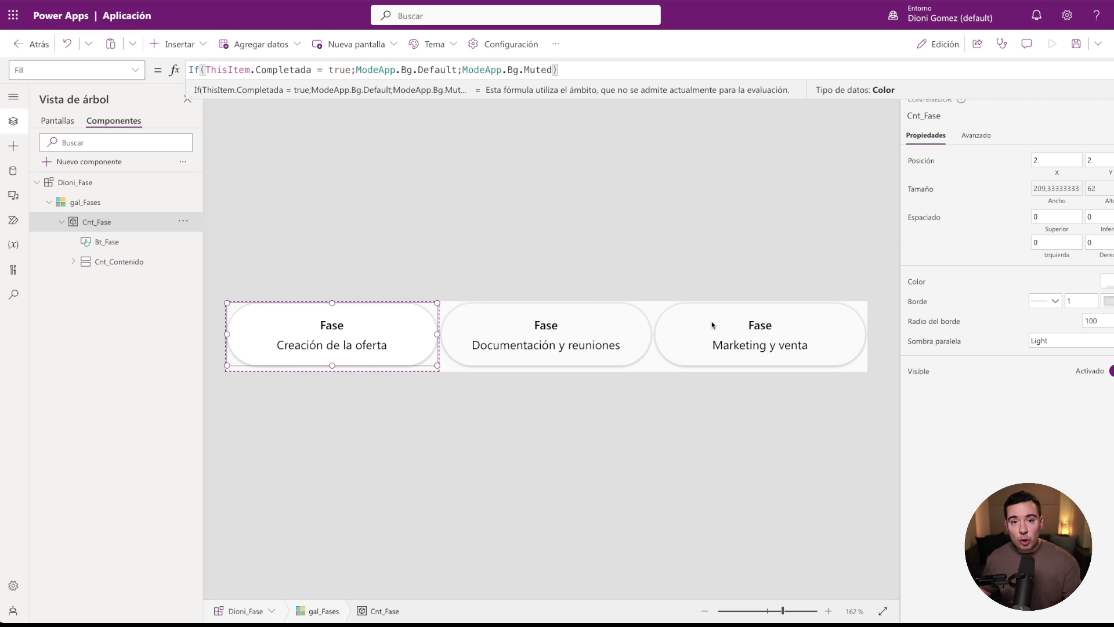
Examine the Completada value of each phase record in the DatosFases table of the Dioni_Fase component.
click(81, 182)
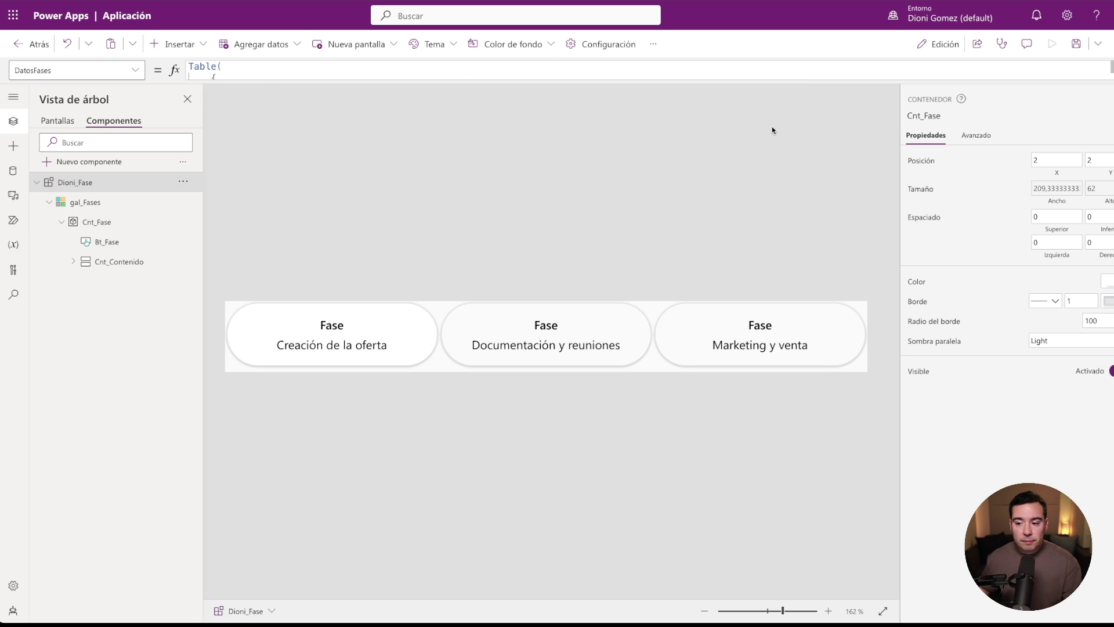
click(931, 324)
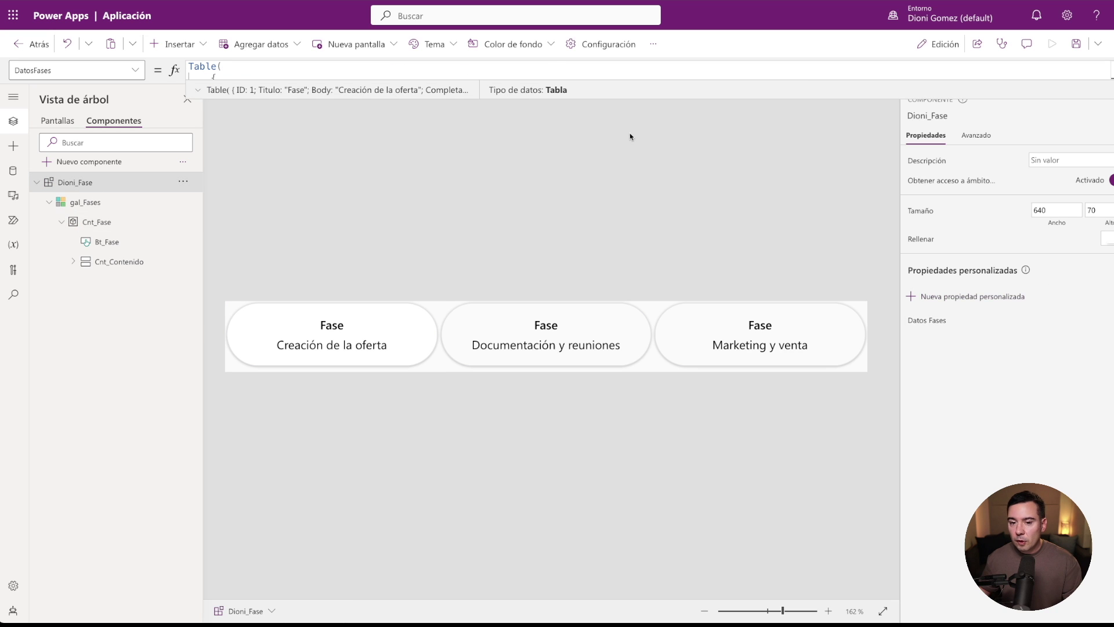
drag(584, 97, 573, 240)
drag(318, 126, 296, 126)
scroll(339, 220, down, 3)
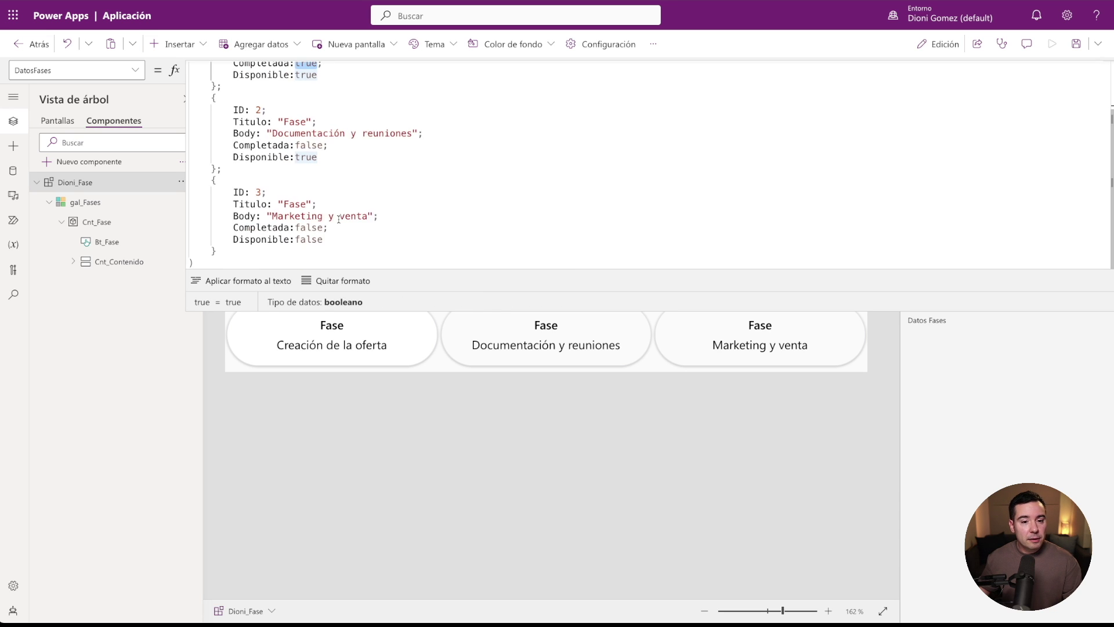
scroll(339, 219, up, 2)
drag(323, 176, 296, 177)
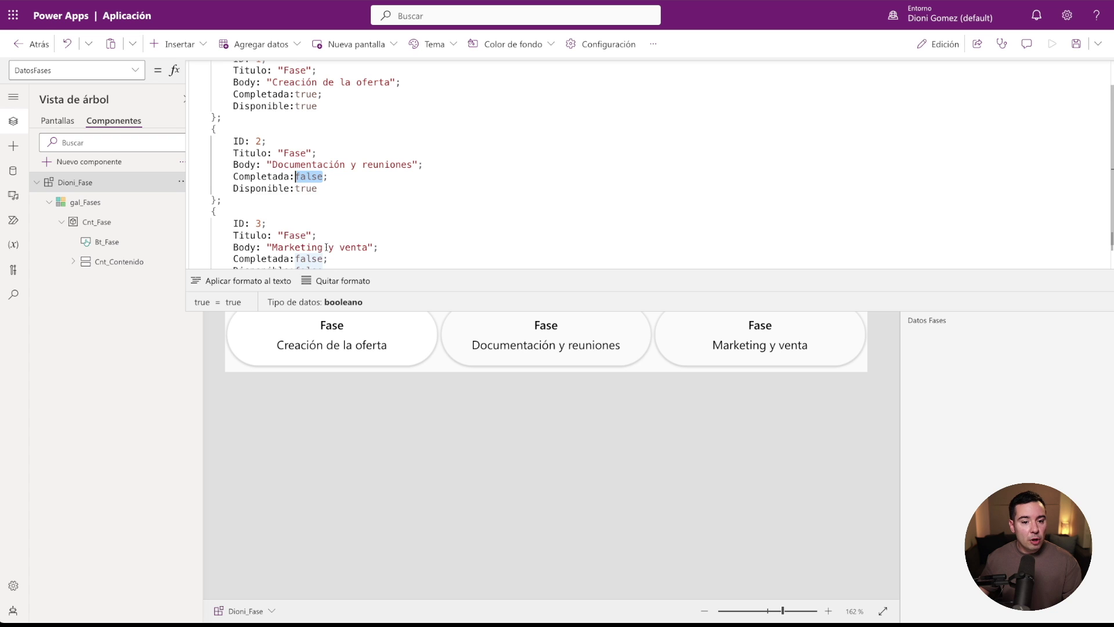
drag(323, 259, 296, 259)
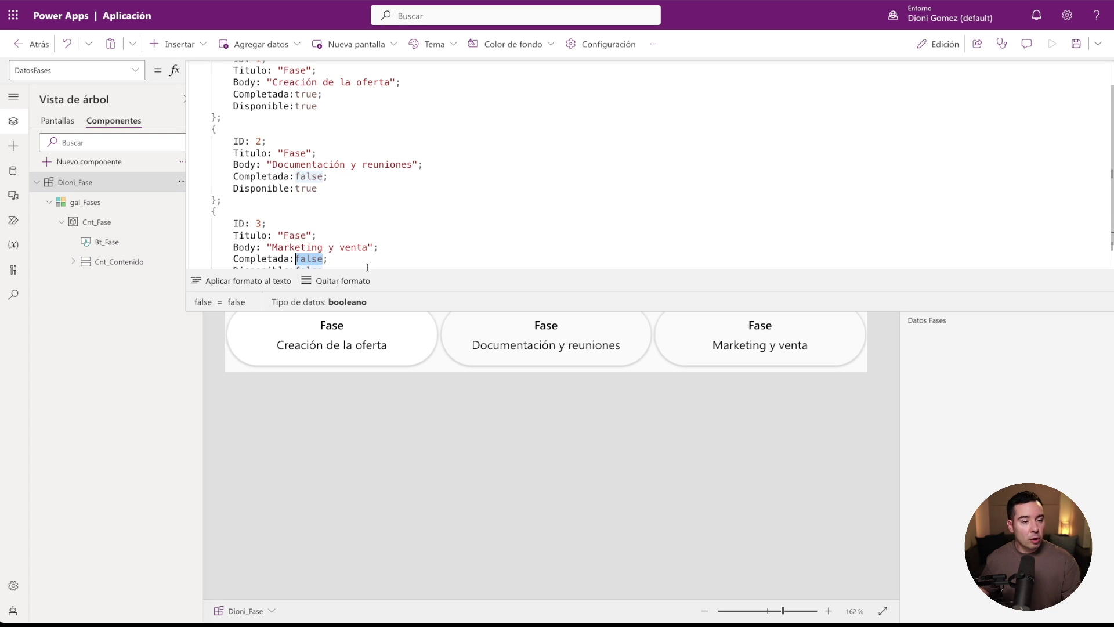
click(539, 340)
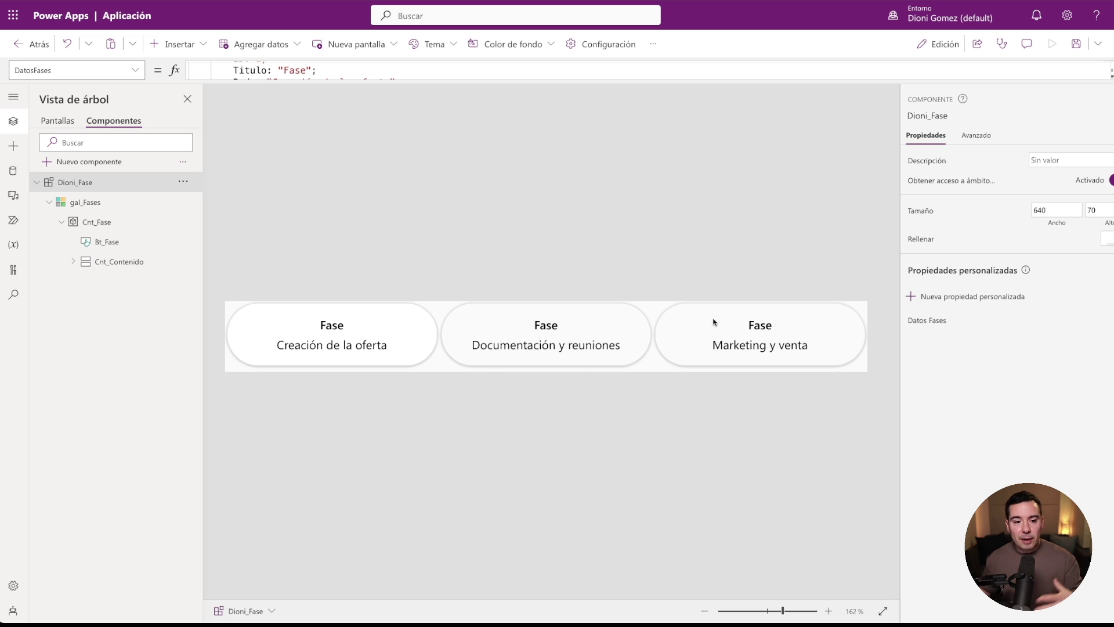
Wrap the BorderStyle formula of Cnt_Fase in an If with the condition ThisItem.Completada = true before BorderStyle.Solid.
click(89, 224)
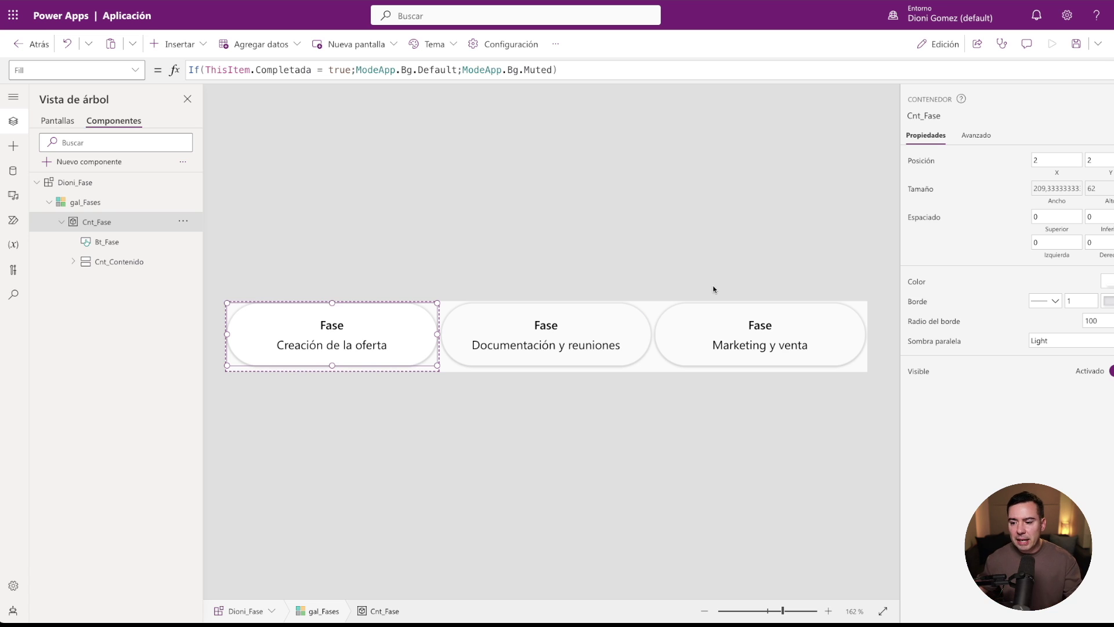
click(916, 306)
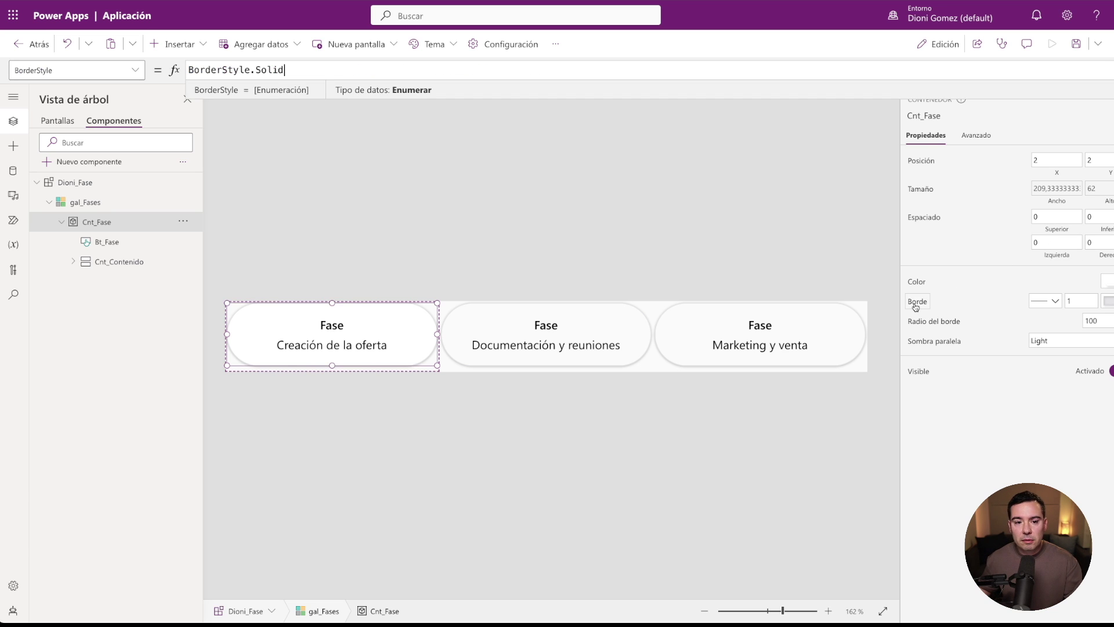
drag(383, 98, 380, 123)
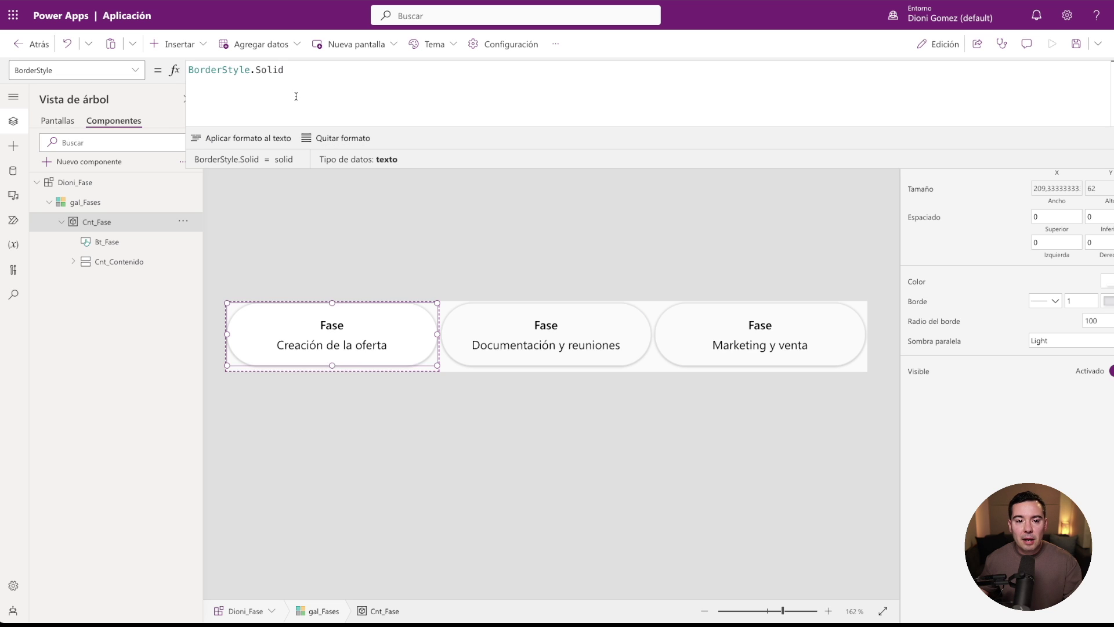
click(190, 71)
text(If( )
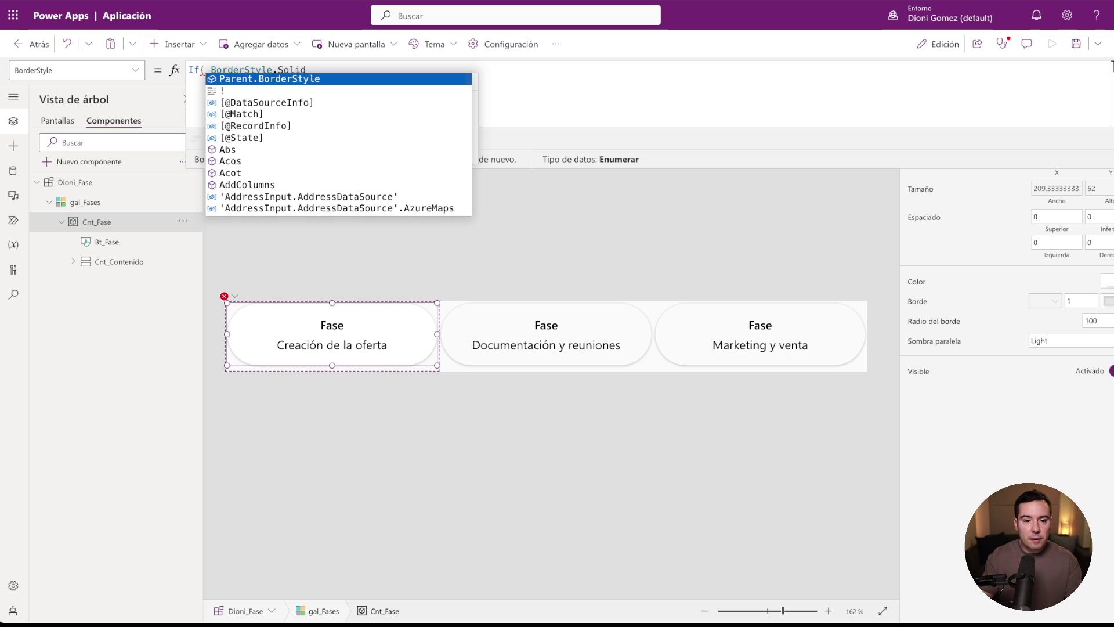
text(Thi)
key(Tab)
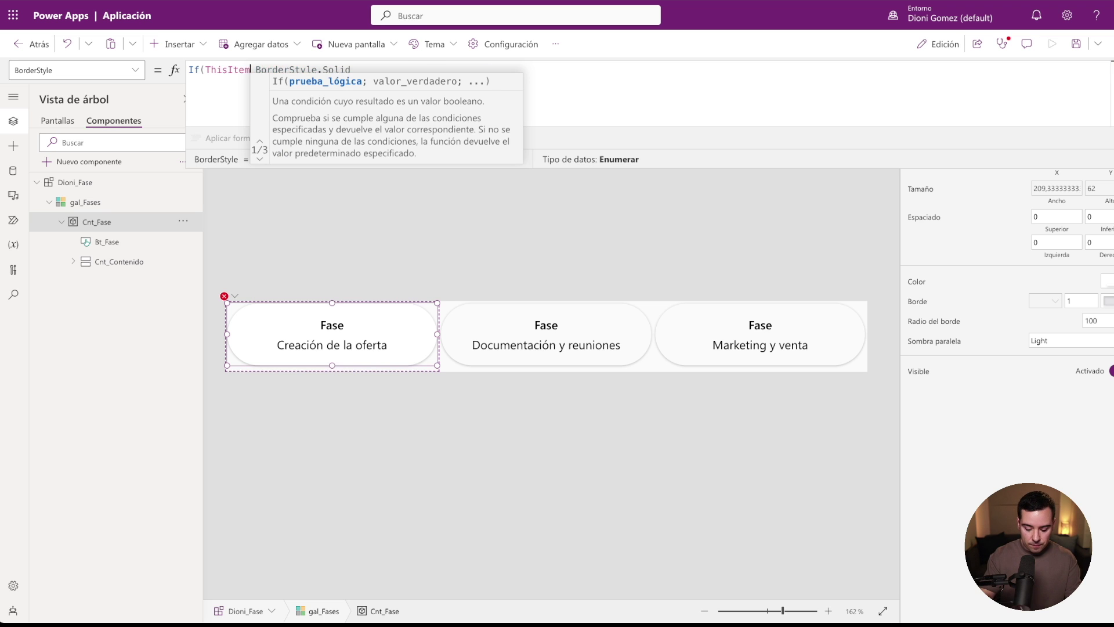
text(.)
key(Down)
key(Down)
key(Up)
key(Tab)
text(= true;)
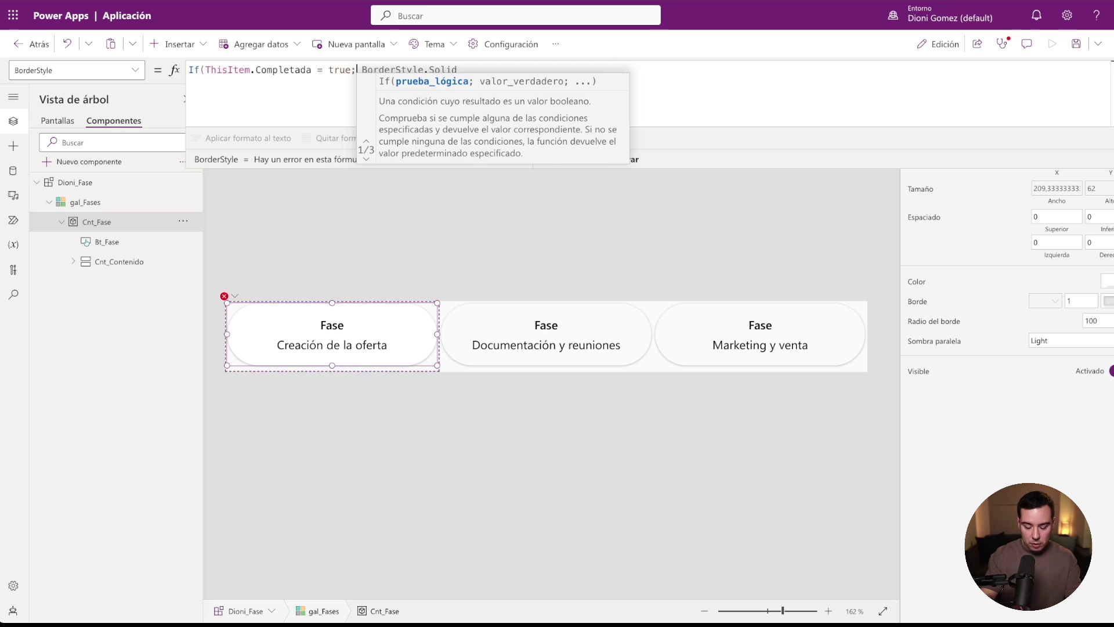
Finish the If in Cnt_Fase's BorderStyle with BorderStyle.None as the false result and remove the extra space after the condition.
key(End)
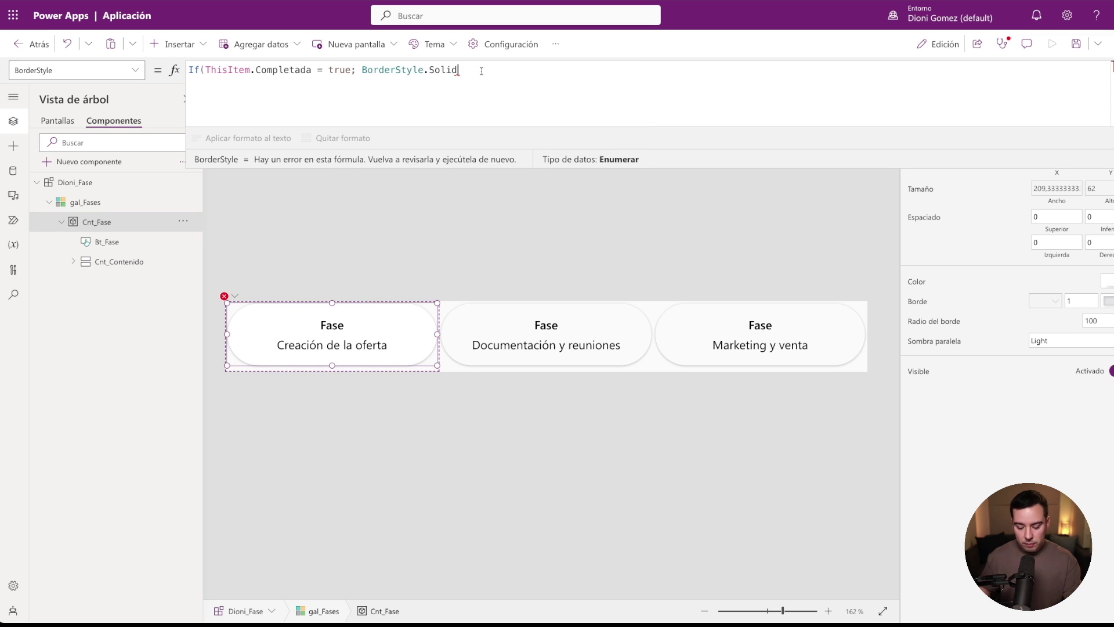
drag(459, 70, 357, 70)
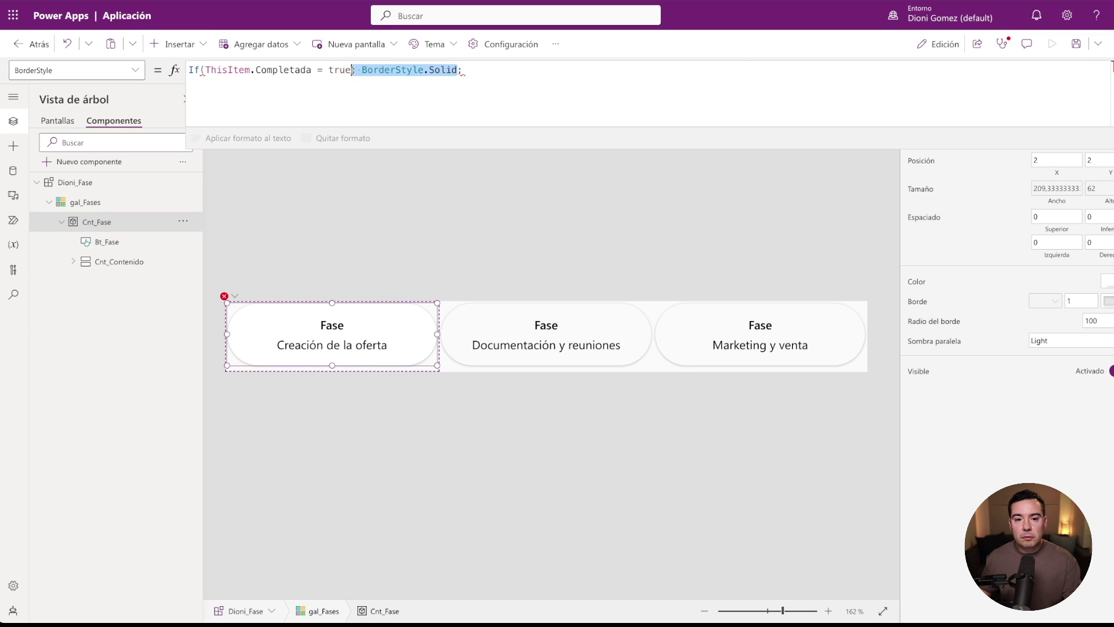
key(ctrl+c)
key(End)
key(ctrl+v)
drag(558, 70, 531, 69)
text(None)
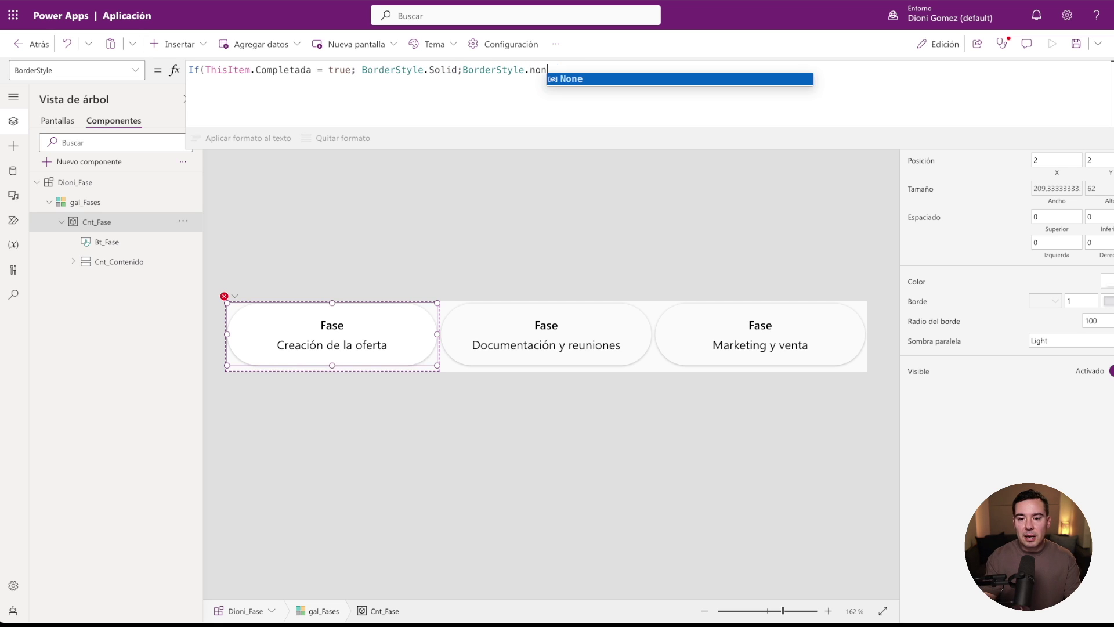
text())
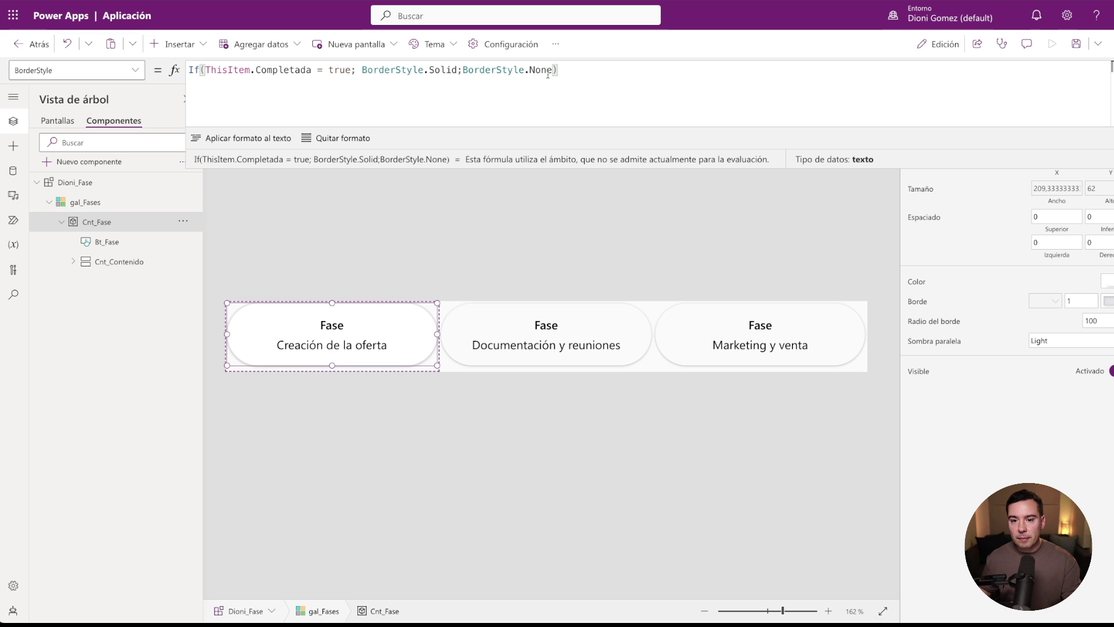
key(BackSpace)
text())
click(362, 69)
key(BackSpace)
Reuse the If(ThisItem.Completada = true; condition in Cnt_Fase's DropShadow formula, with DropShadow.Light as the true result.
drag(356, 70, 184, 72)
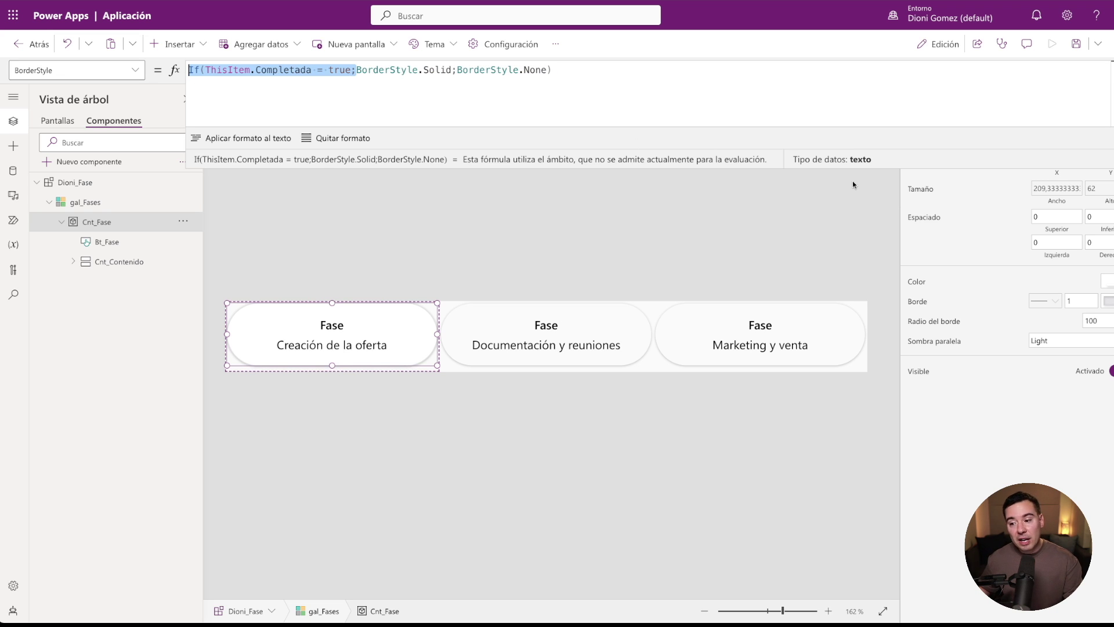
click(934, 343)
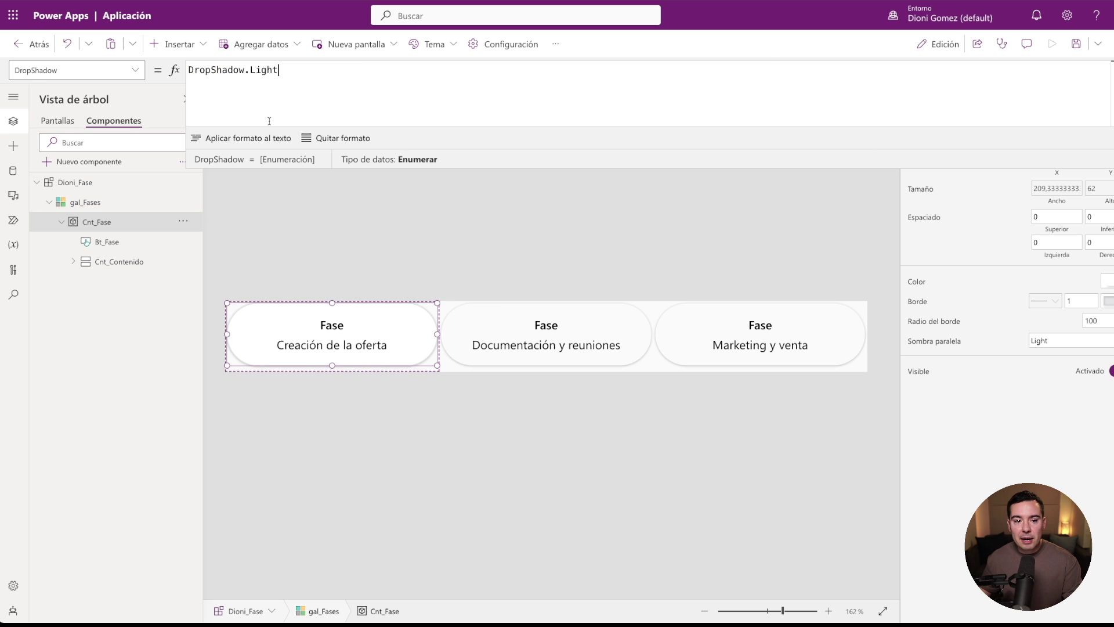
click(189, 72)
key(ctrl+v)
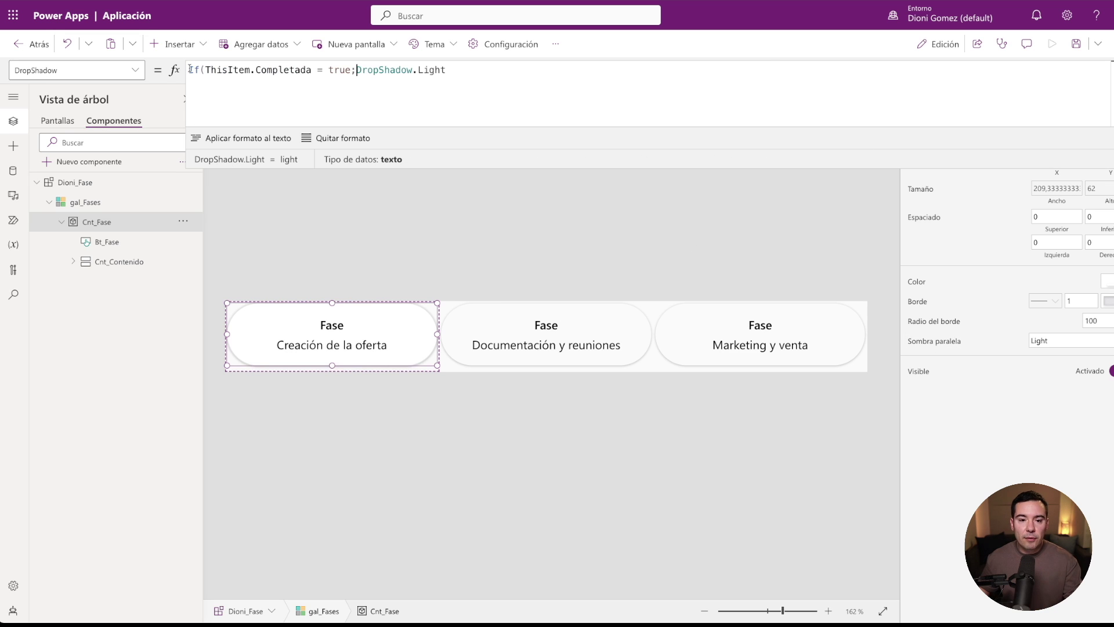
key(End)
text(;)
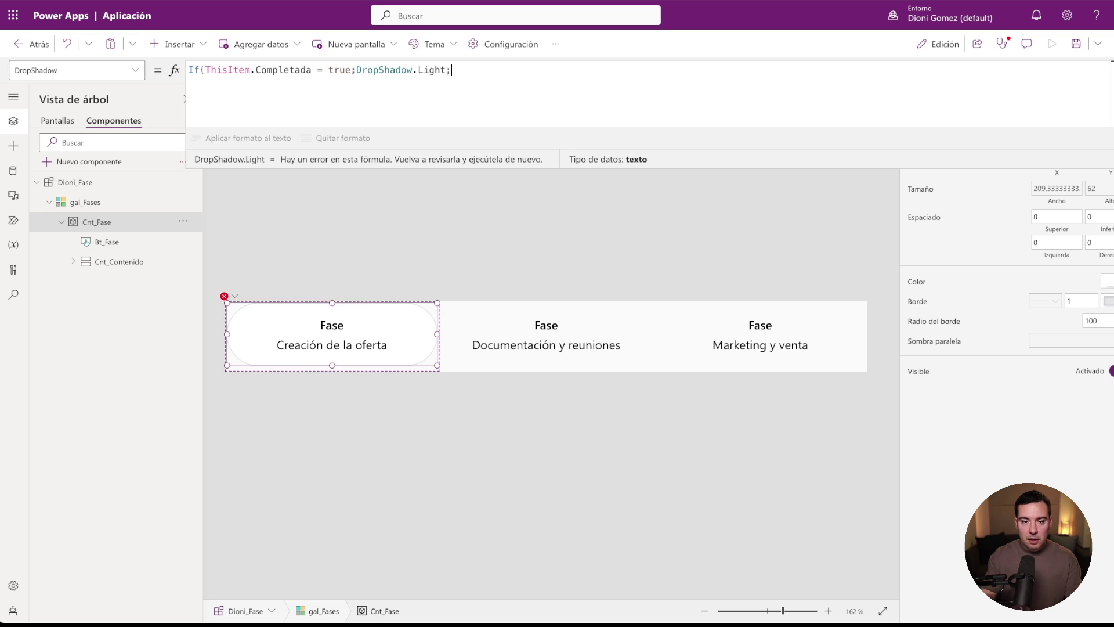
Complete the If in Cnt_Fase's DropShadow with DropShadow.None as the false result.
drag(446, 71, 356, 71)
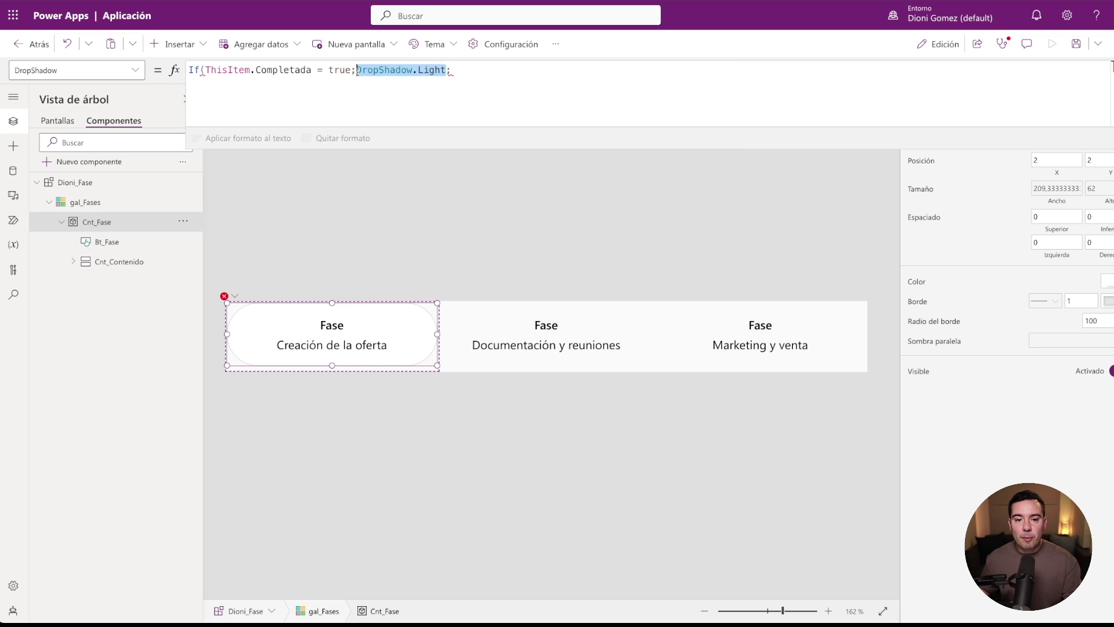
key(ctrl+c)
key(End)
key(ctrl+v)
drag(541, 70, 513, 70)
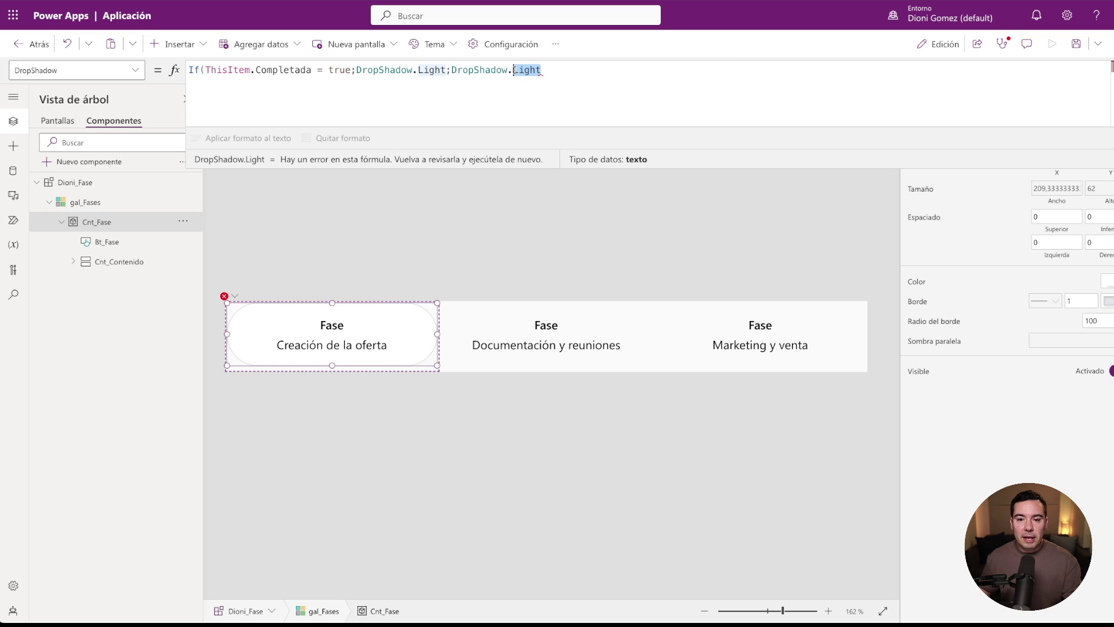
text(No)
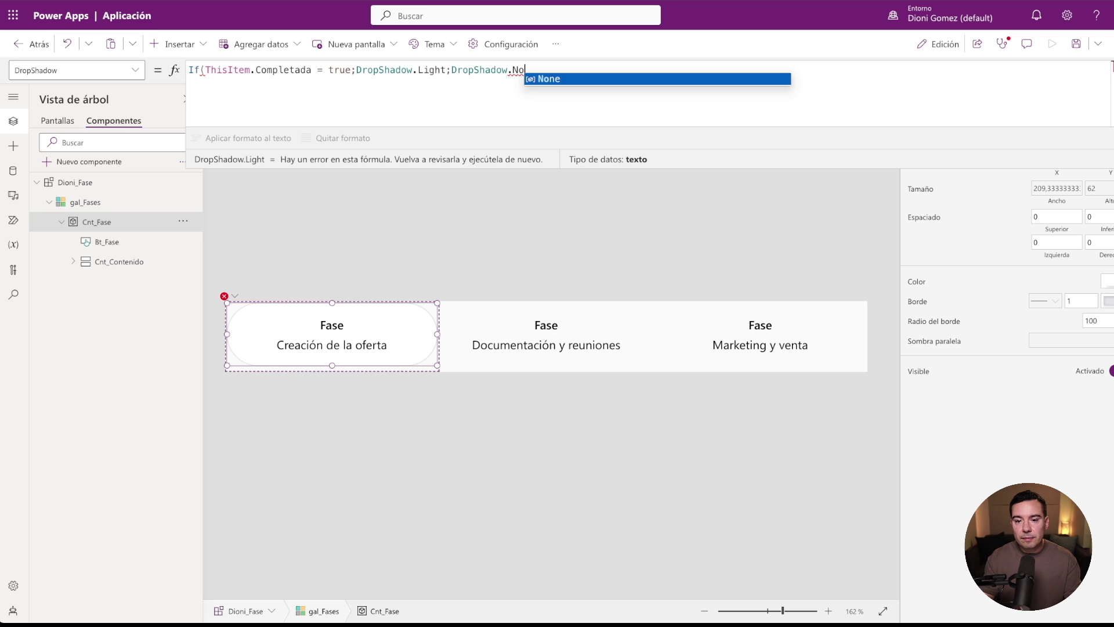
text(ne))
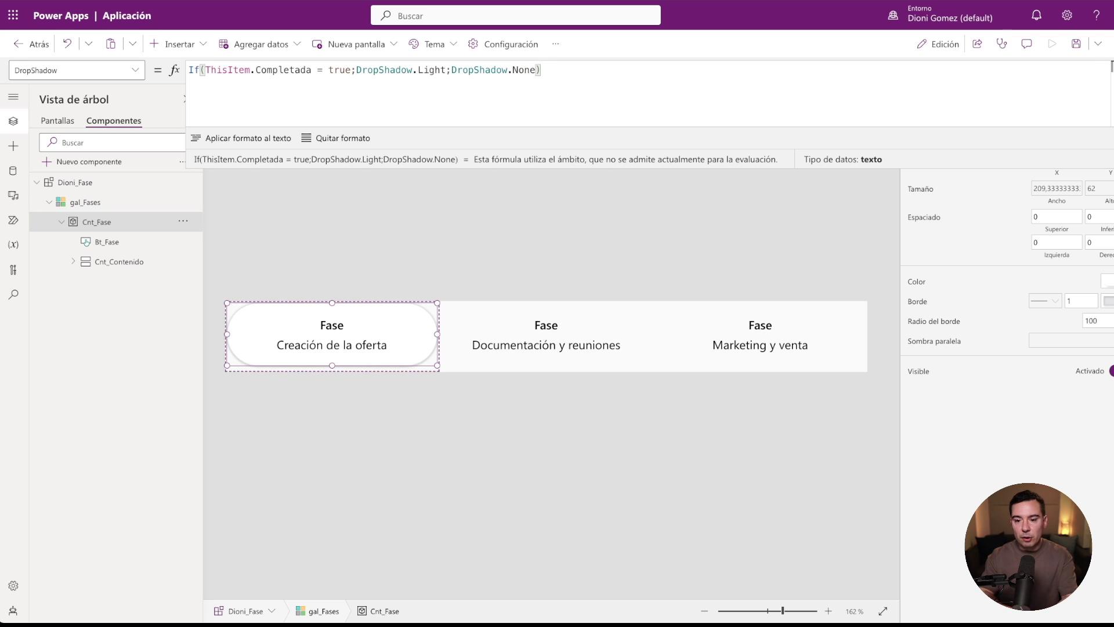
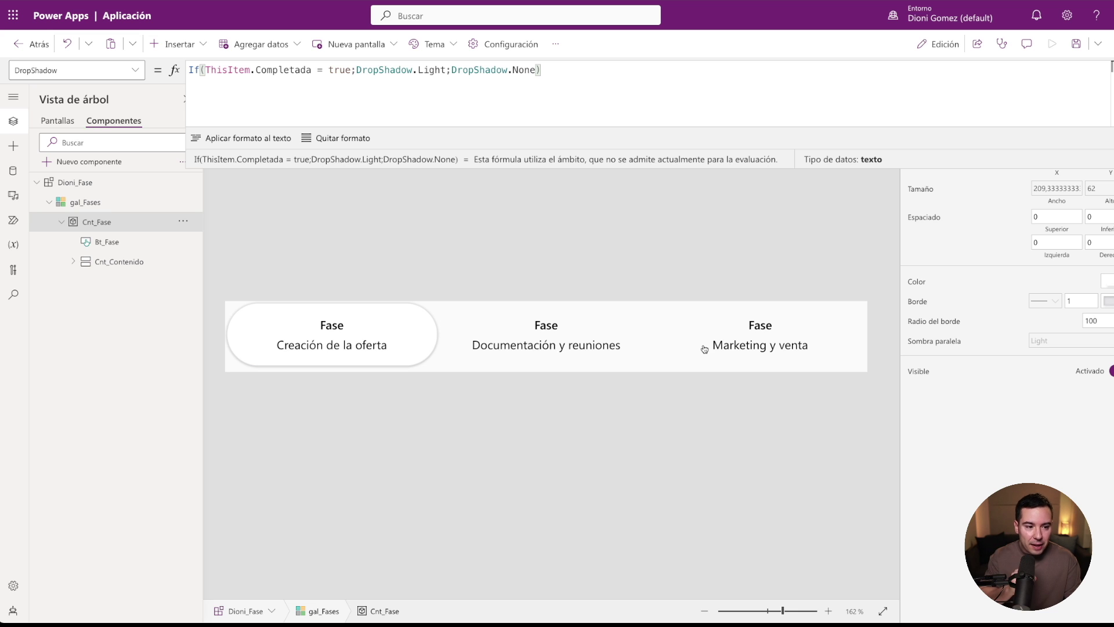
Replace the Color formula of both Lb_Titulo and Lb_Body with the start of an If using the condition ThisItem.Completada = true.
click(760, 329)
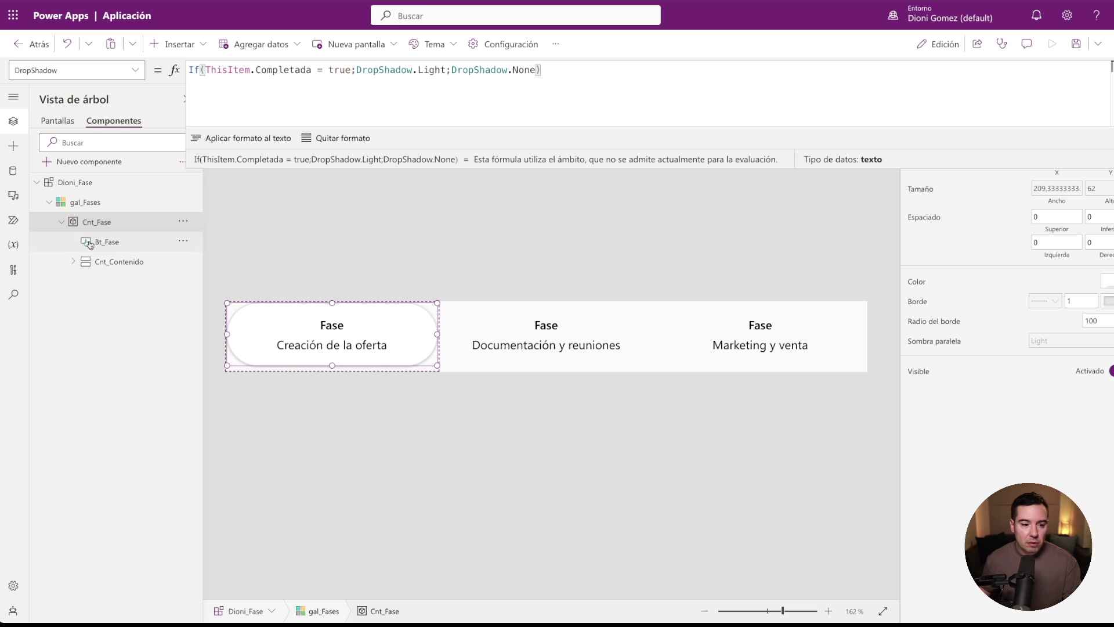
click(73, 261)
click(114, 287)
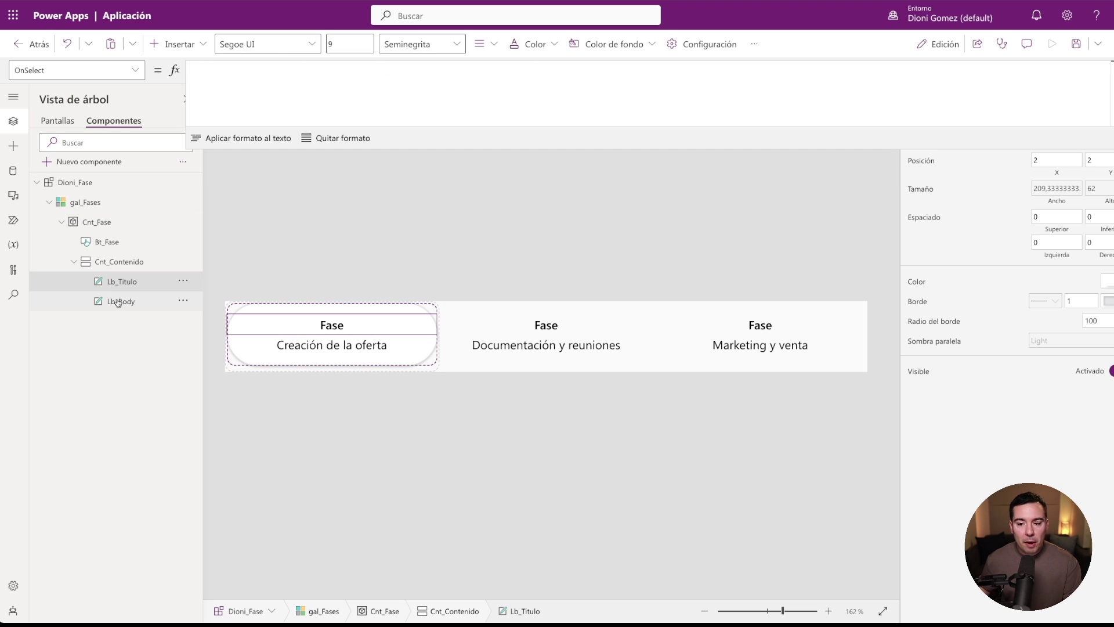
ctrl+click(121, 301)
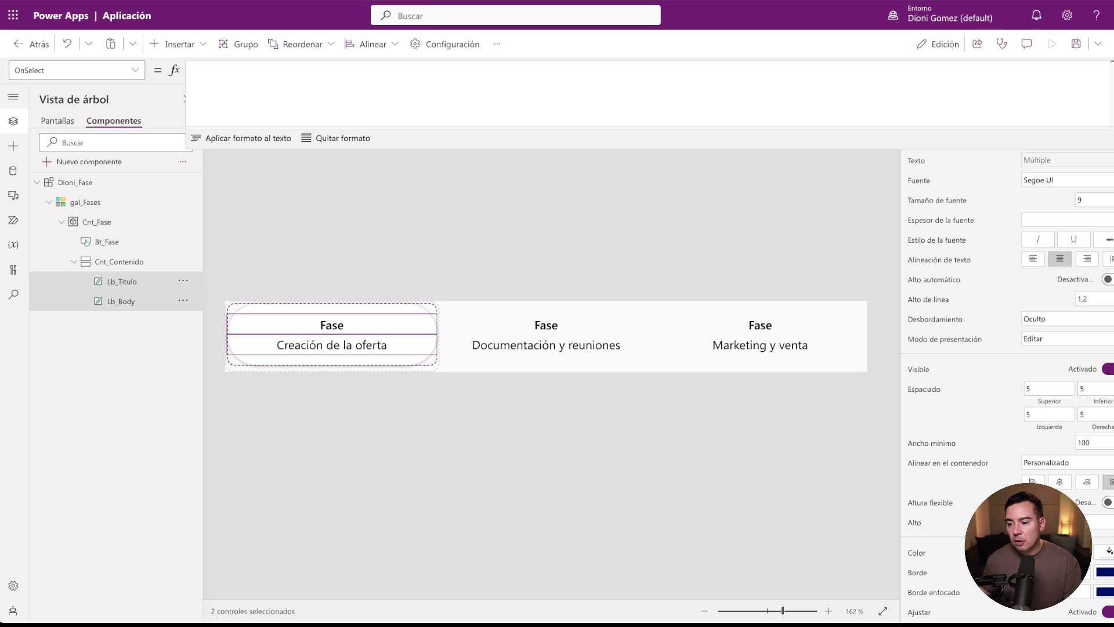
click(918, 553)
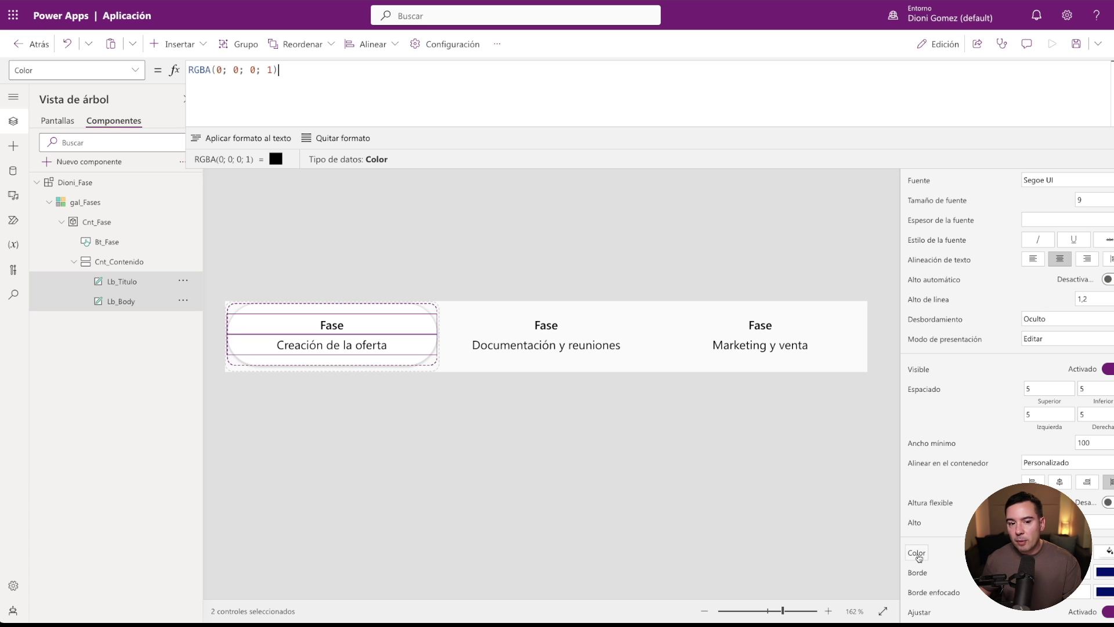
triple_click(259, 70)
text(DropShadow.Light)
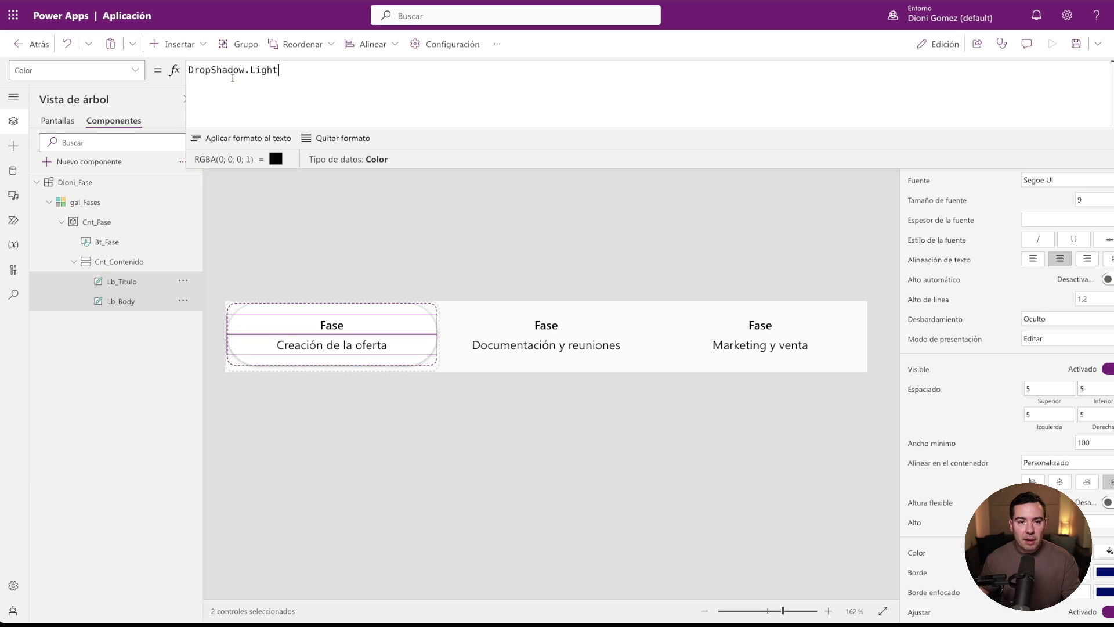
key(ctrl+a)
text(If()
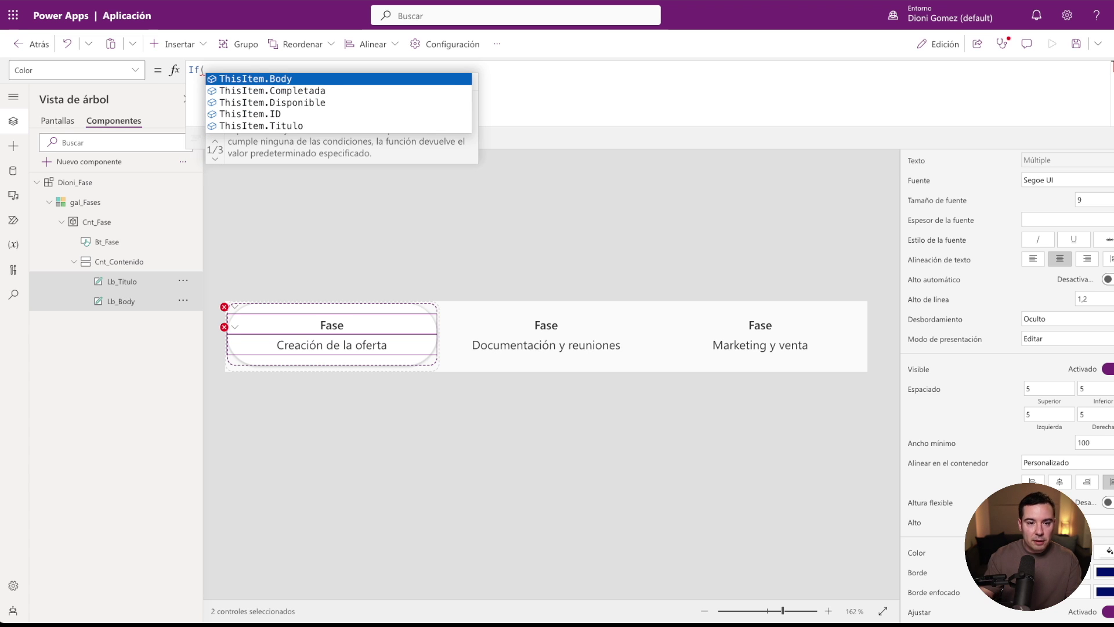
key(Down)
key(Down)
key(Up)
key(Tab)
text(= )
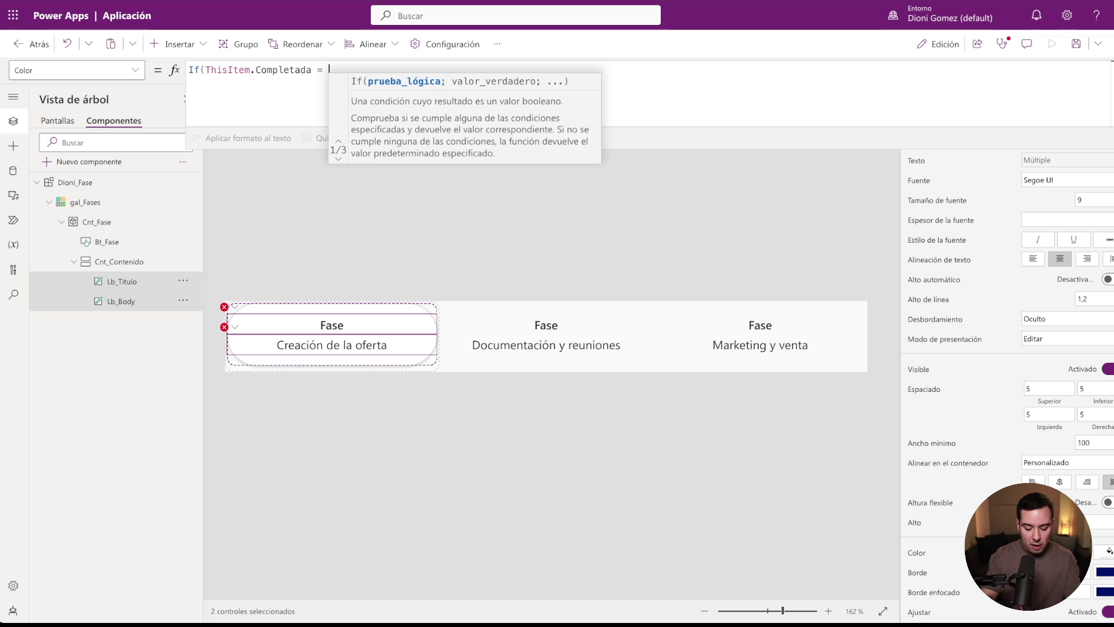
text(true;)
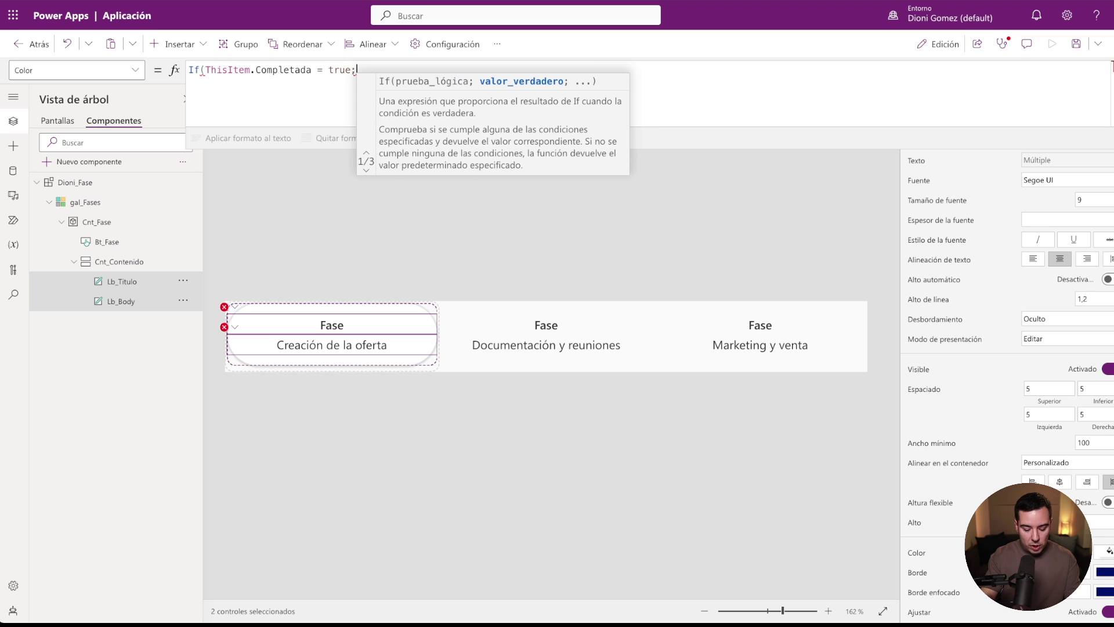
Complete the labels' Color If with ModeApp.Fg.Default as the true result and ModeApp.Fg.Muted as the false result.
text(ModeAppl.)
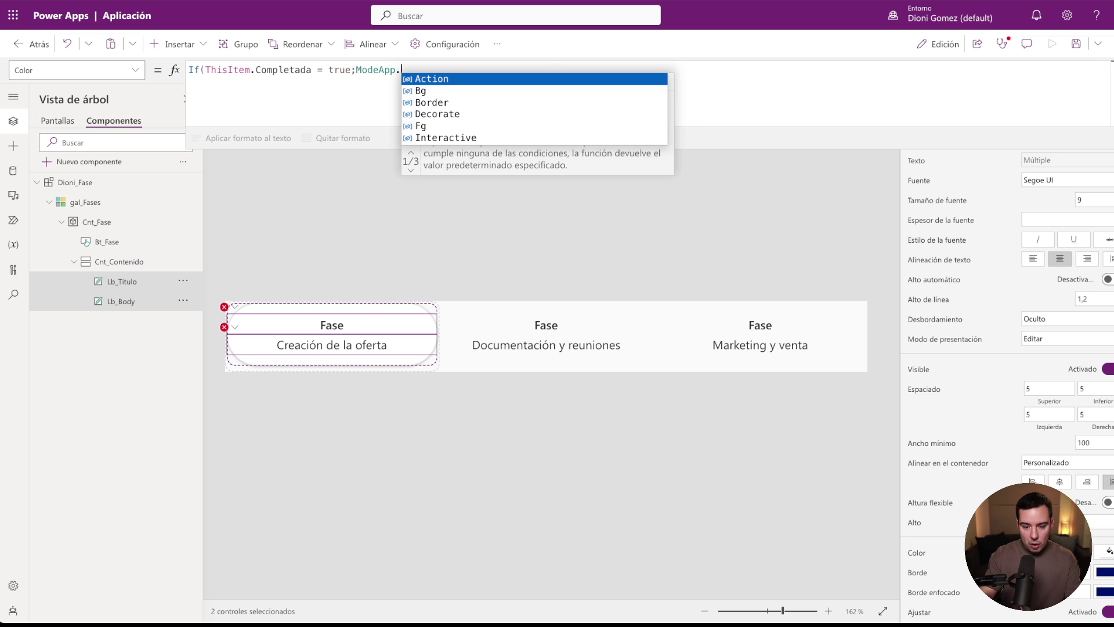
text(Fg)
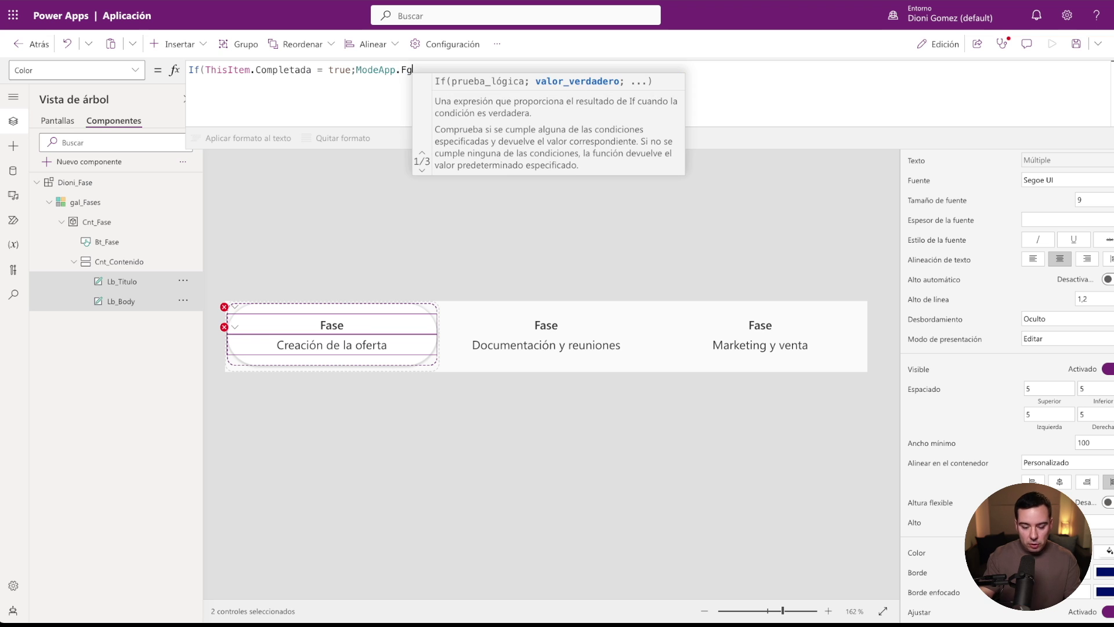
text(.Default;Mode)
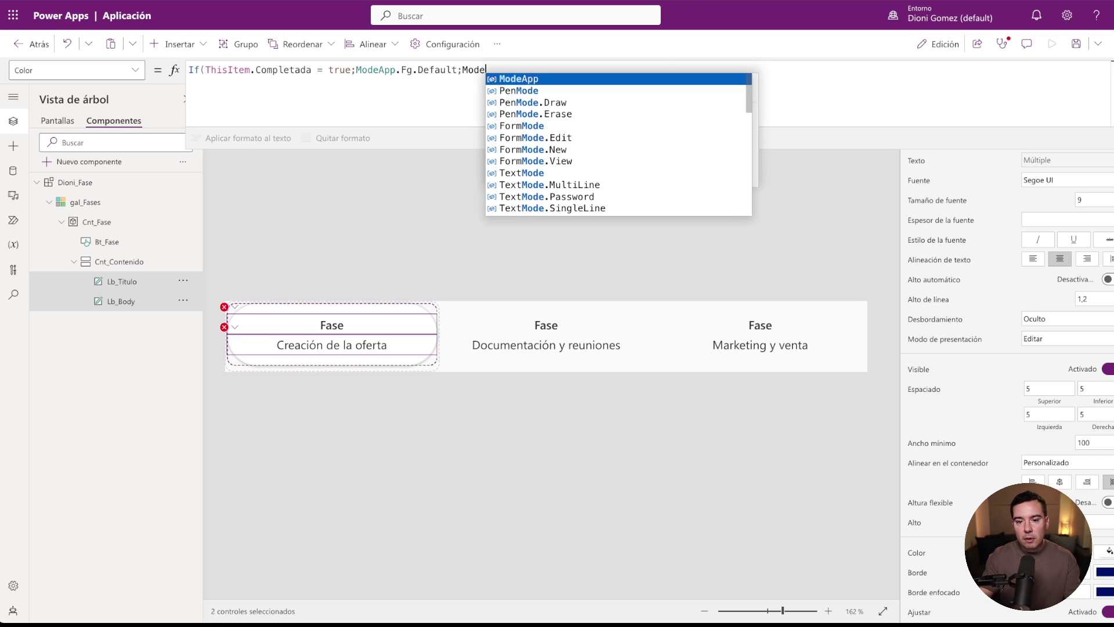
text(App.F)
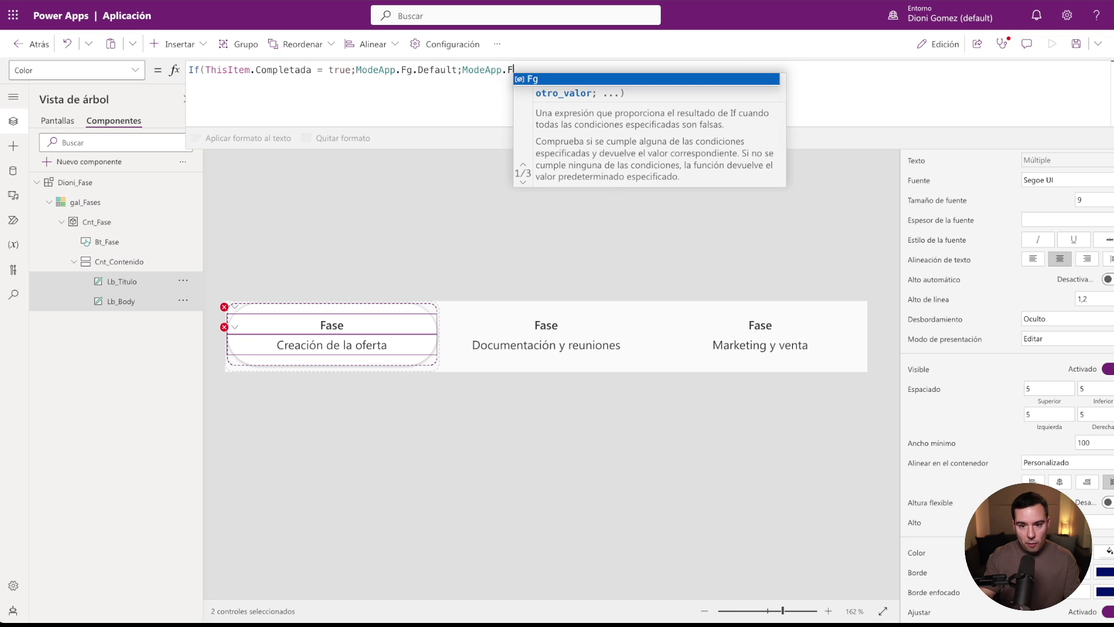
text(g.)
key(Down)
key(Down)
key(Down)
key(Down)
key(Down)
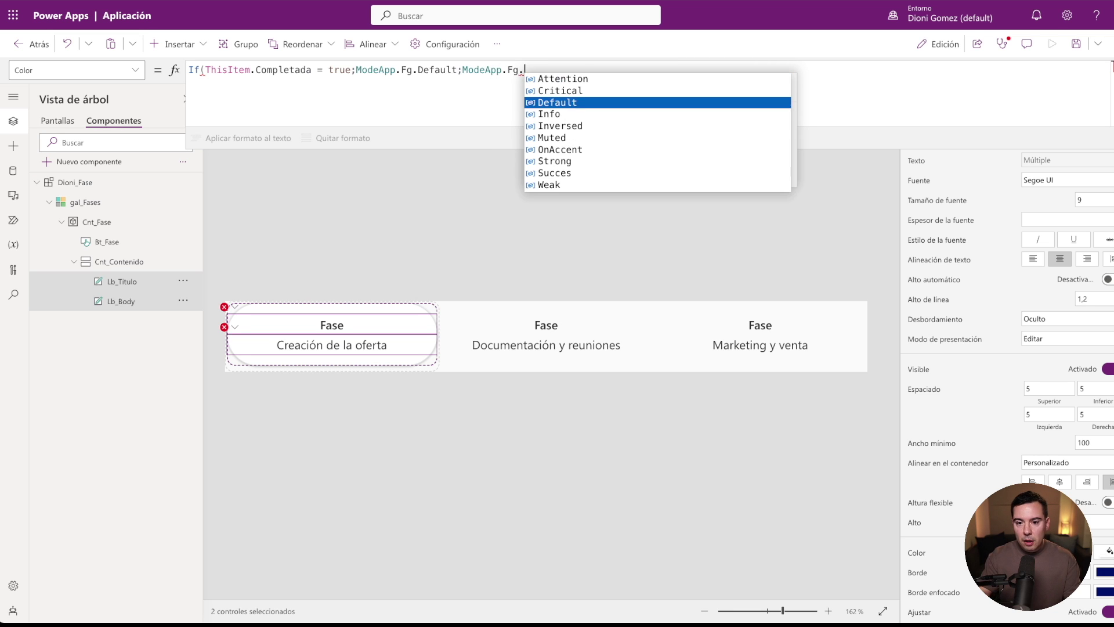
key(Tab)
text())
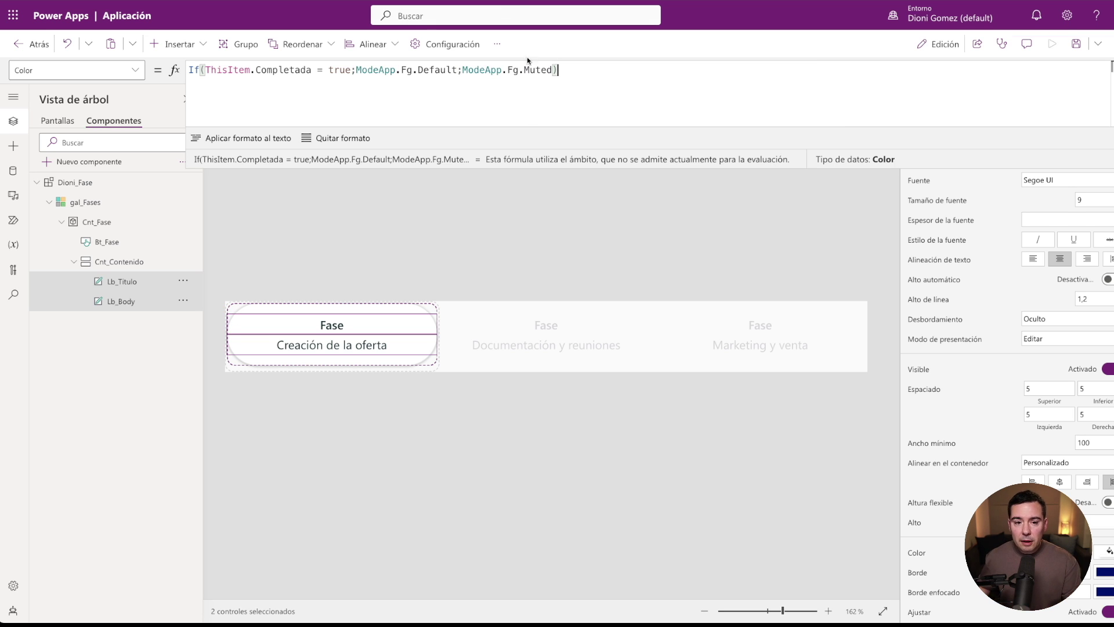
Review the Completada and Disponible fields of each phase in Dioni_Fase's DatosFases table formula.
drag(312, 70, 256, 71)
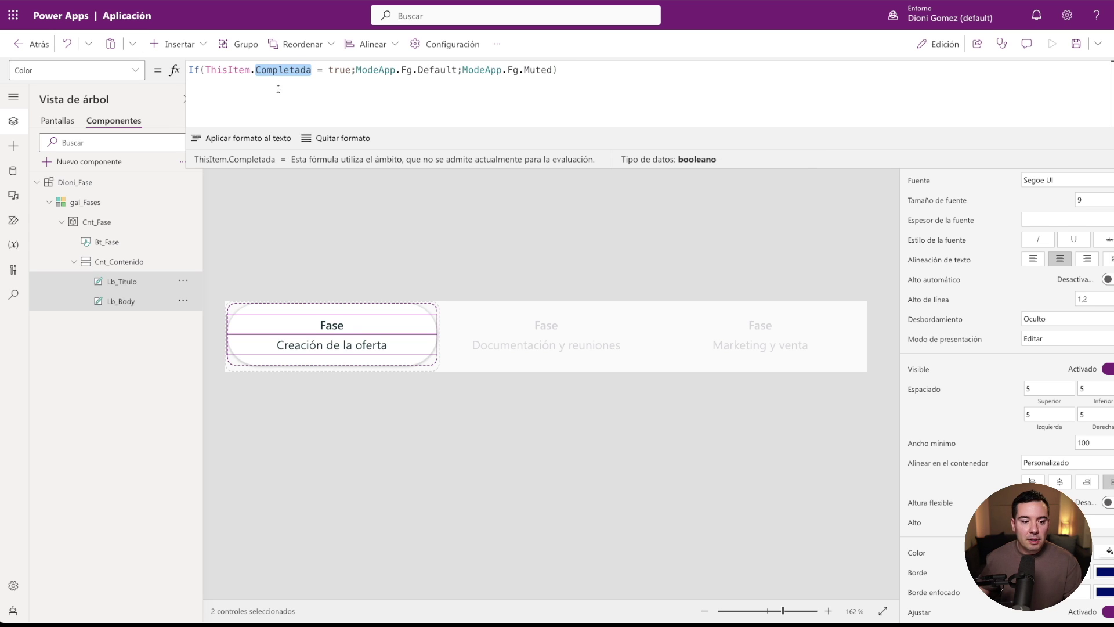
click(75, 183)
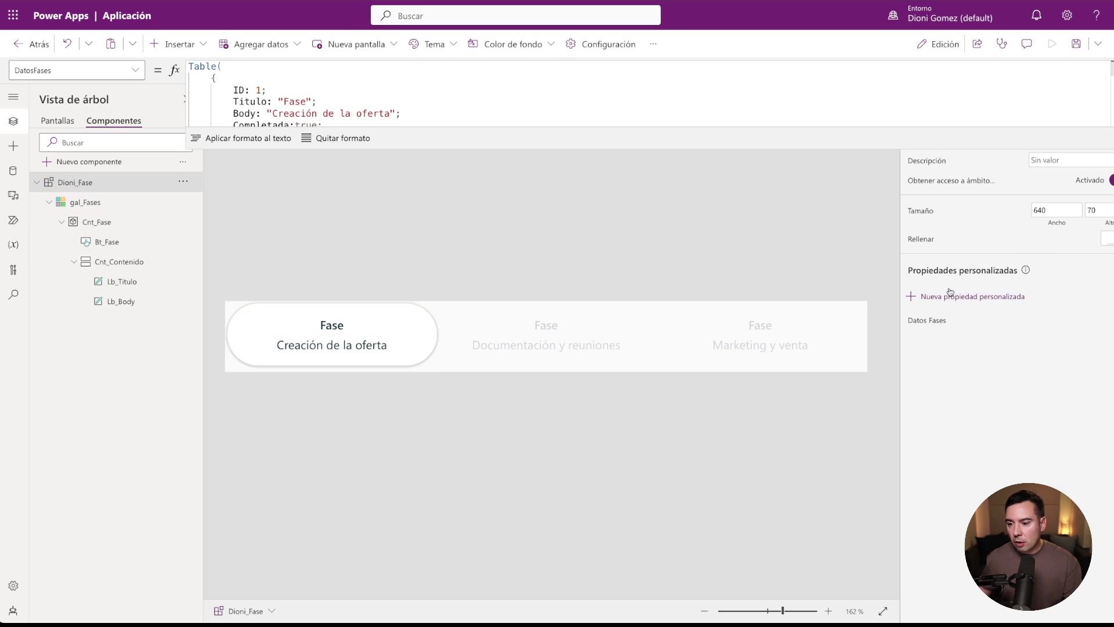
click(931, 320)
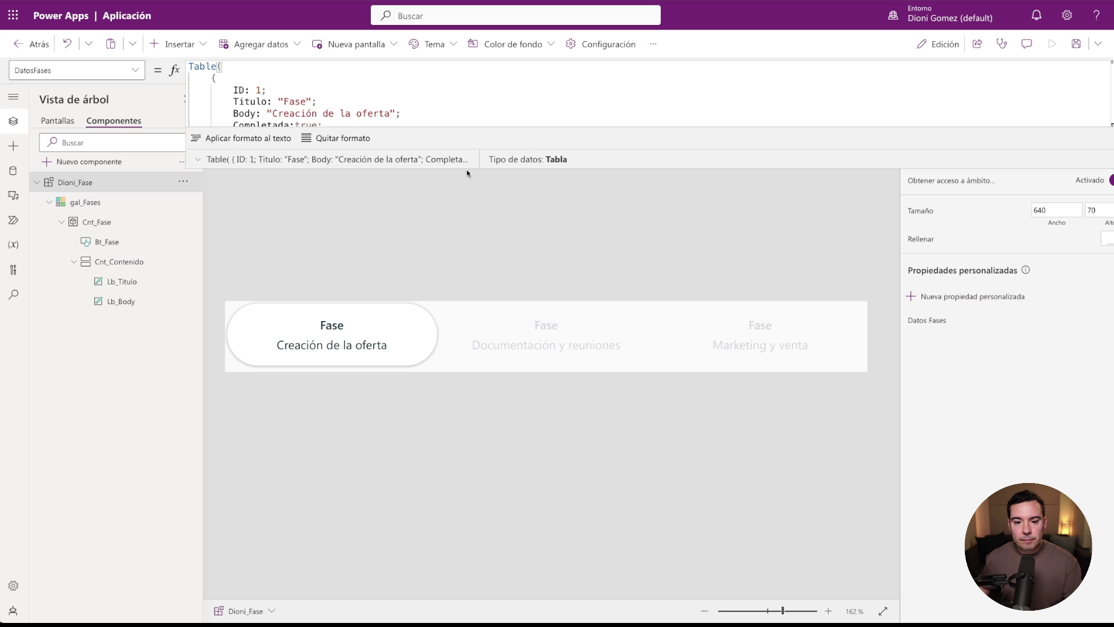
drag(467, 169, 447, 274)
drag(319, 138, 296, 137)
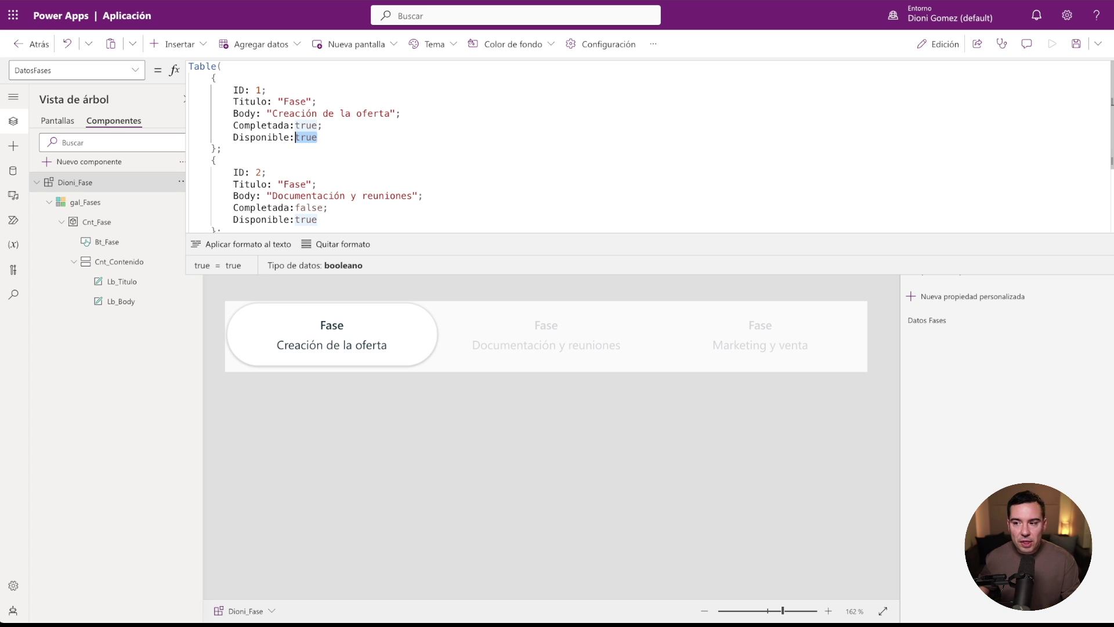
click(1103, 65)
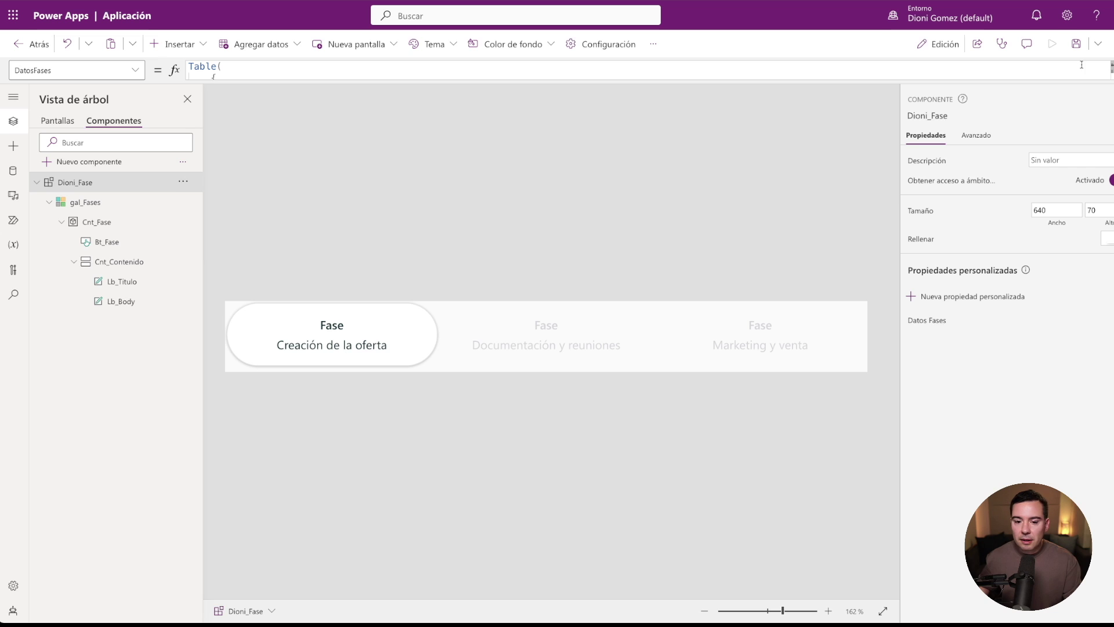
Replace Completada with Disponible in the Color formula's condition for both Lb_Titulo and Lb_Body.
click(126, 283)
ctrl+click(121, 302)
drag(313, 70, 258, 70)
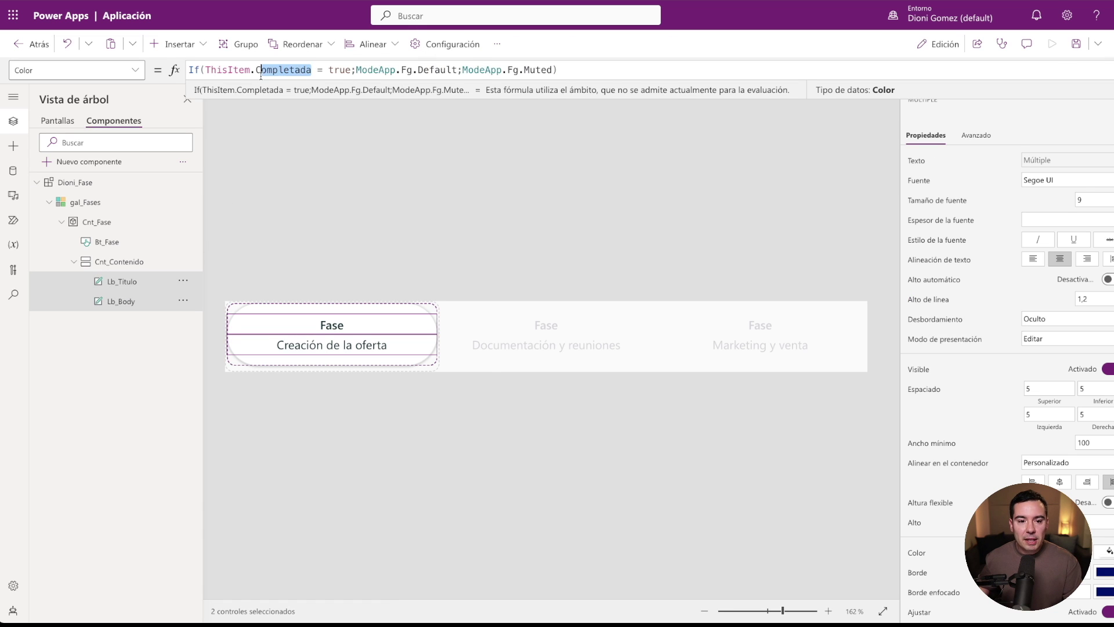
text(Disponible)
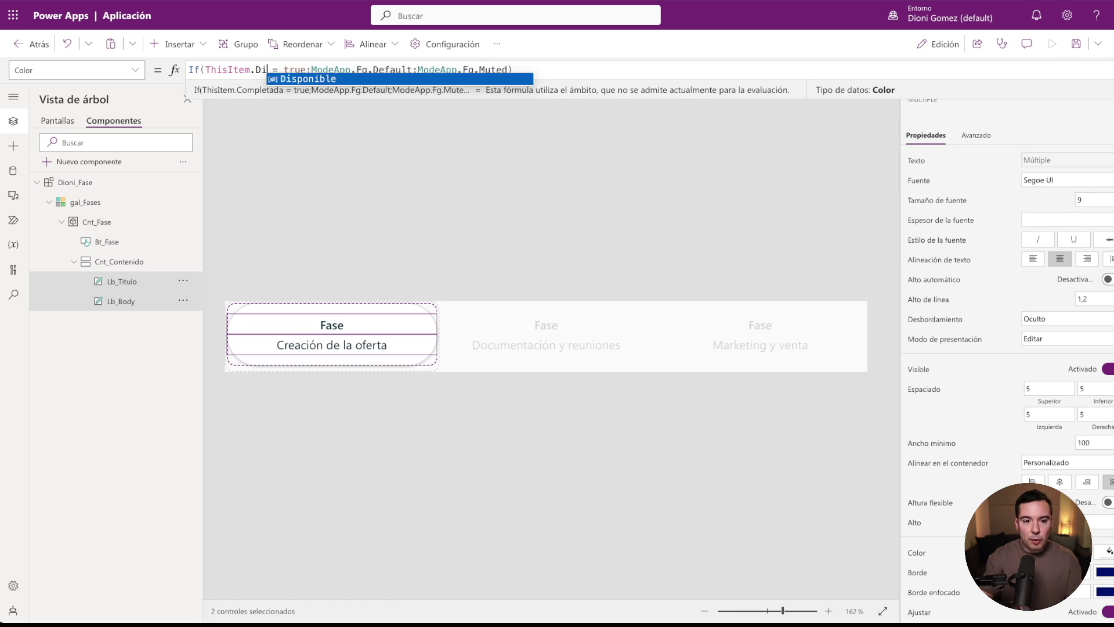
click(652, 480)
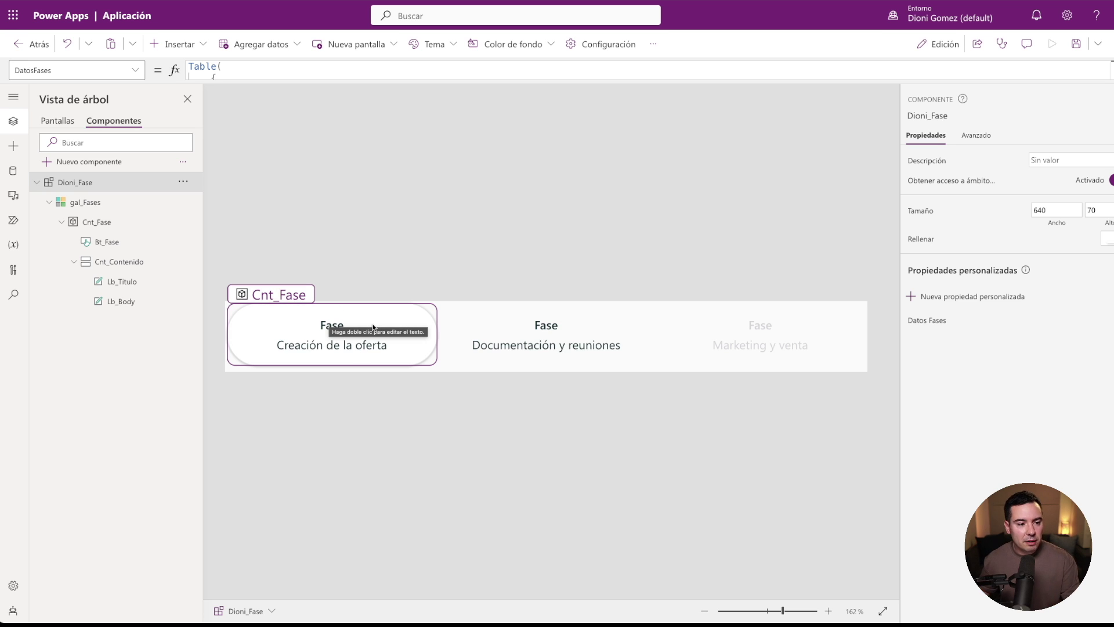
click(783, 611)
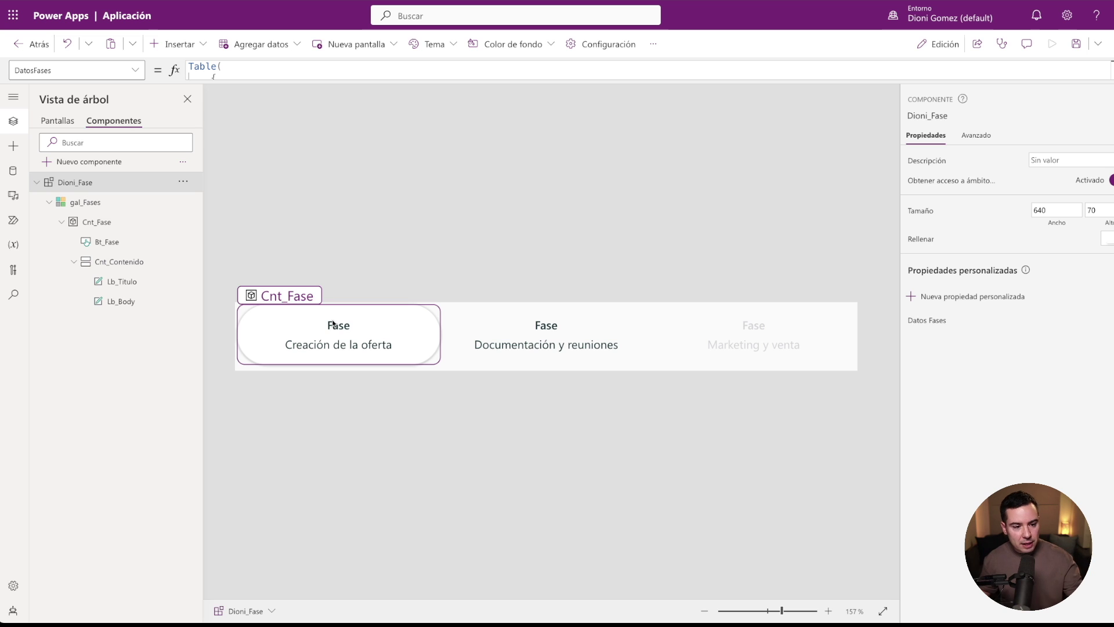
click(109, 242)
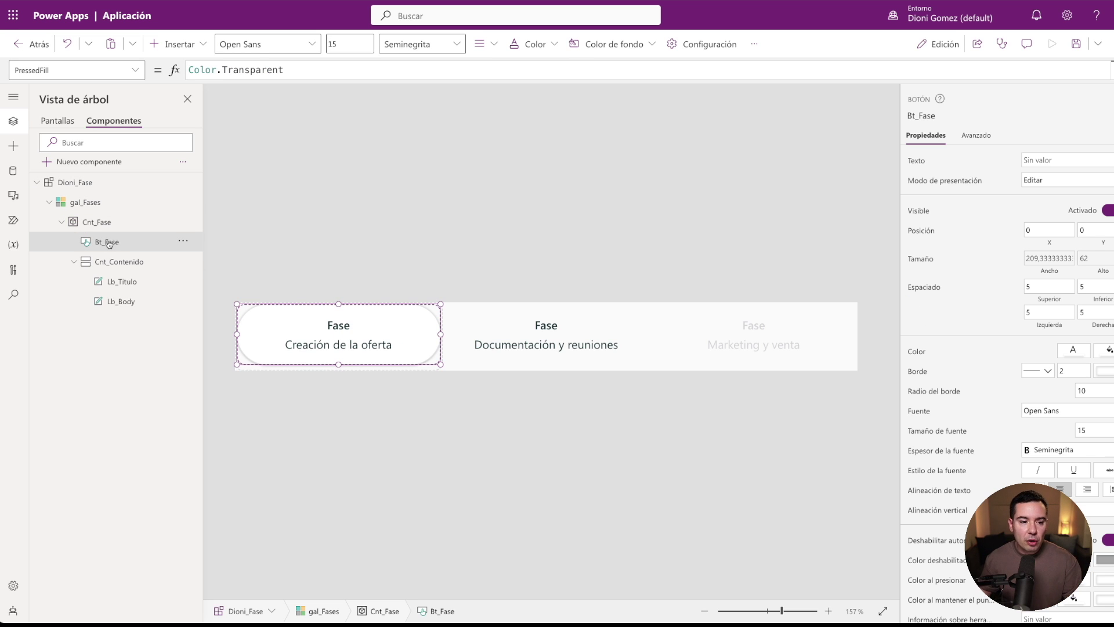
click(81, 183)
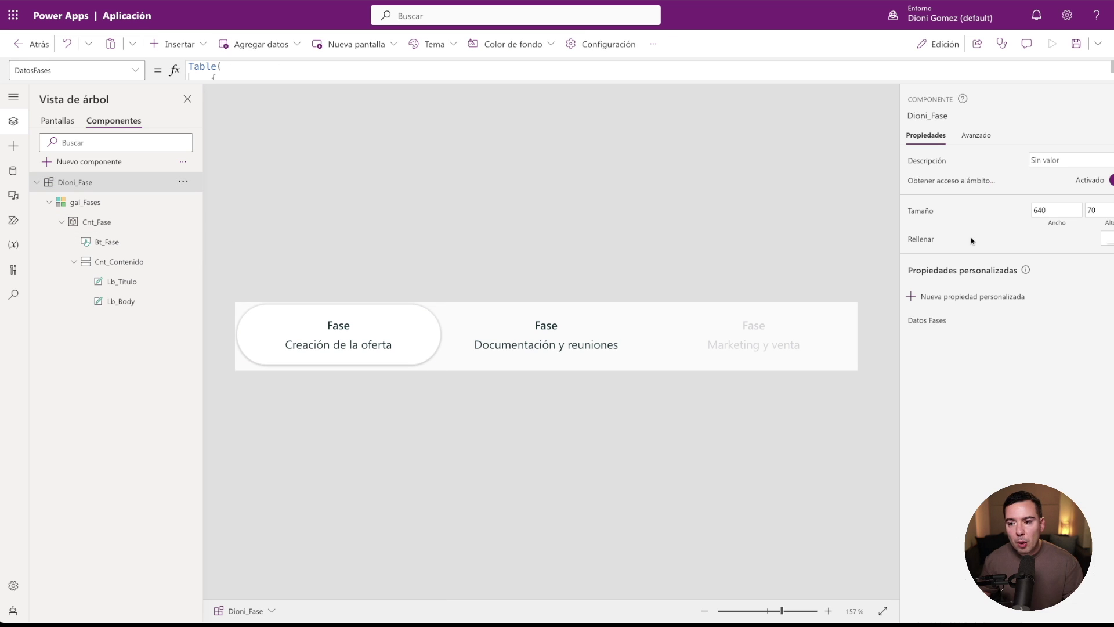
click(906, 296)
drag(837, 149, 669, 154)
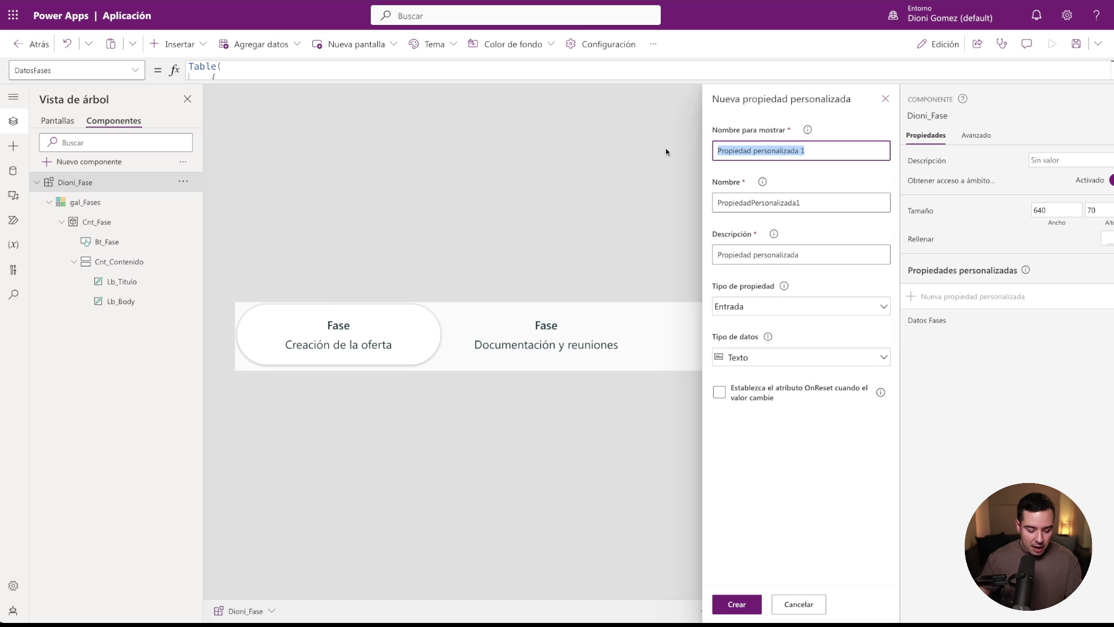
text(Accion fase)
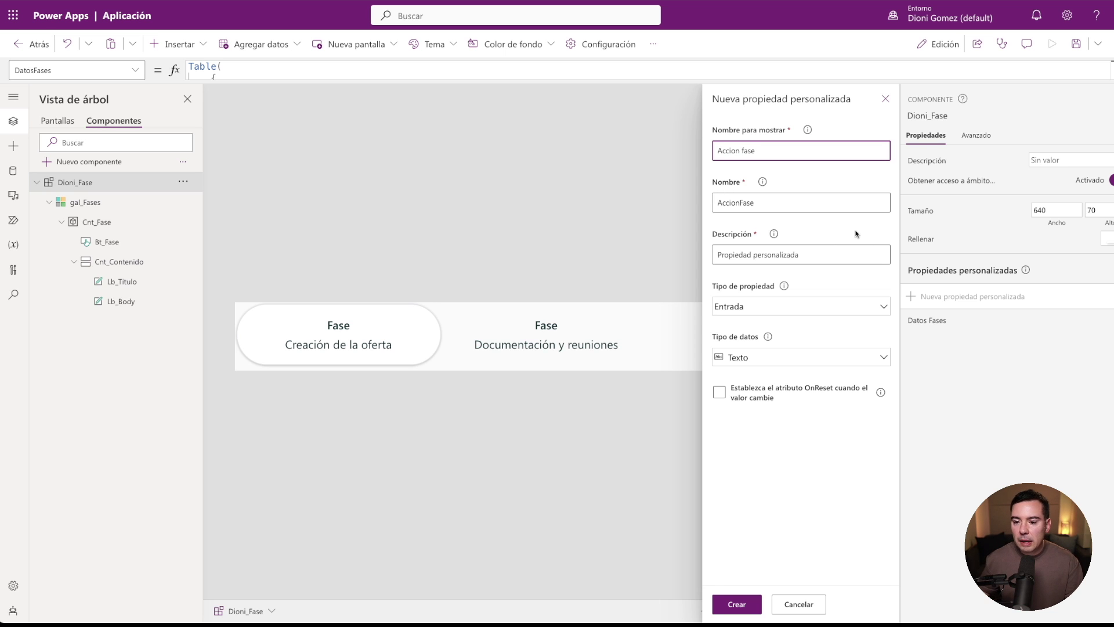
click(870, 309)
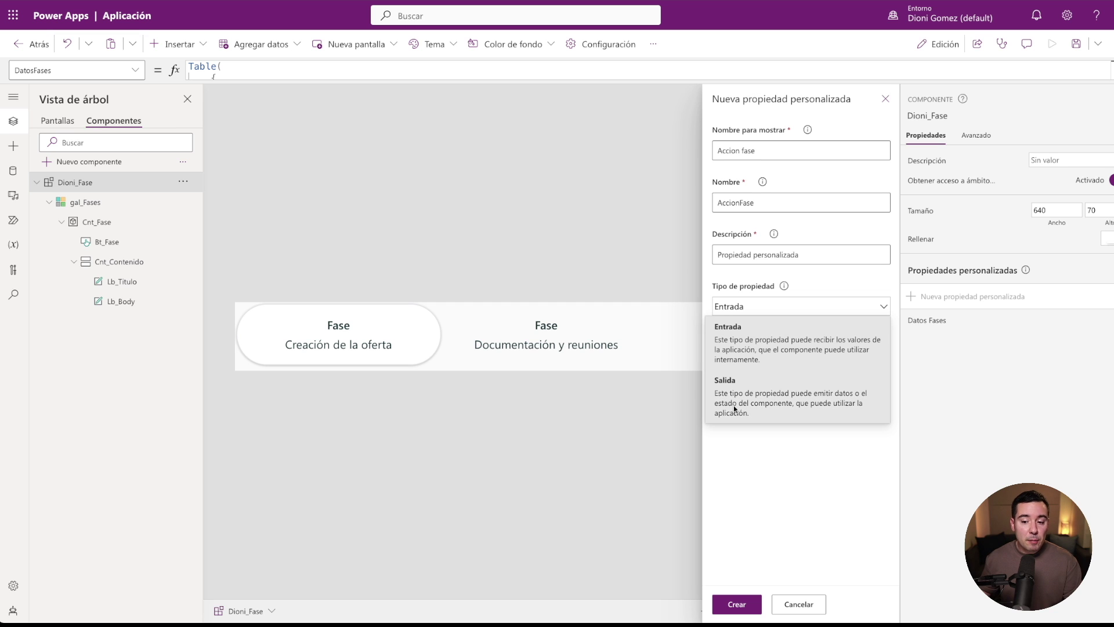
click(785, 469)
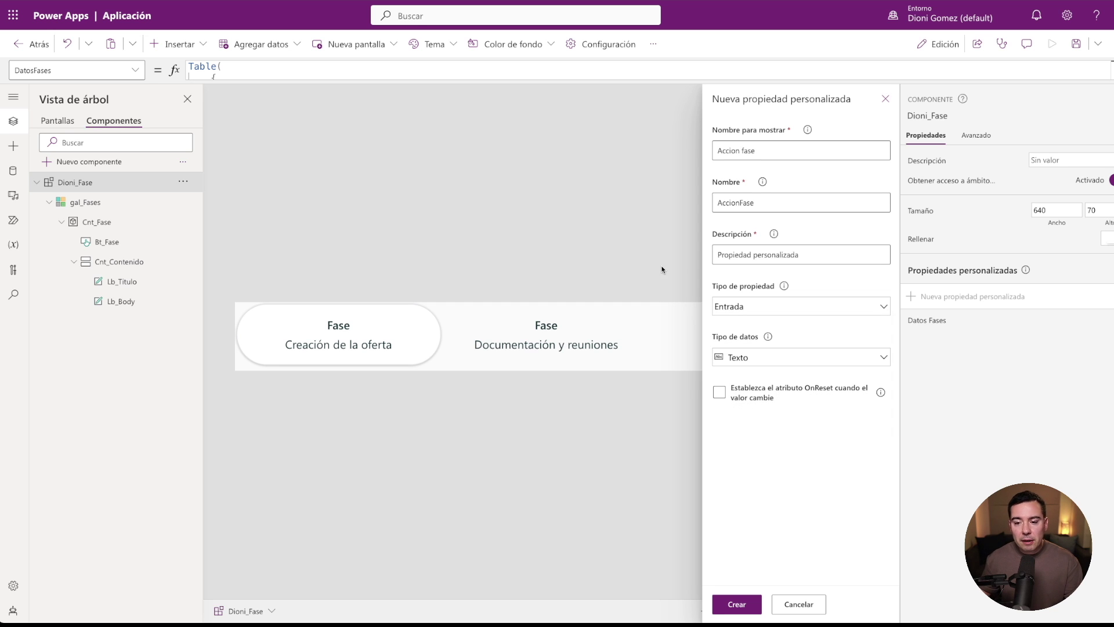
click(885, 98)
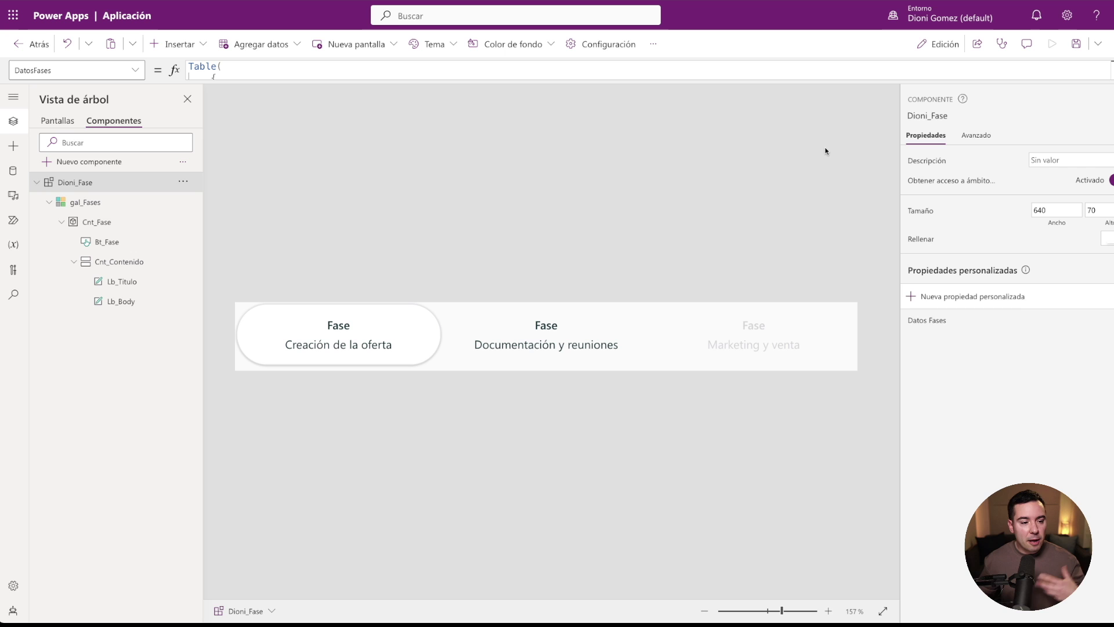
Enable the experimental feature Propiedades mejoradas de los componentes in the app's settings.
click(588, 44)
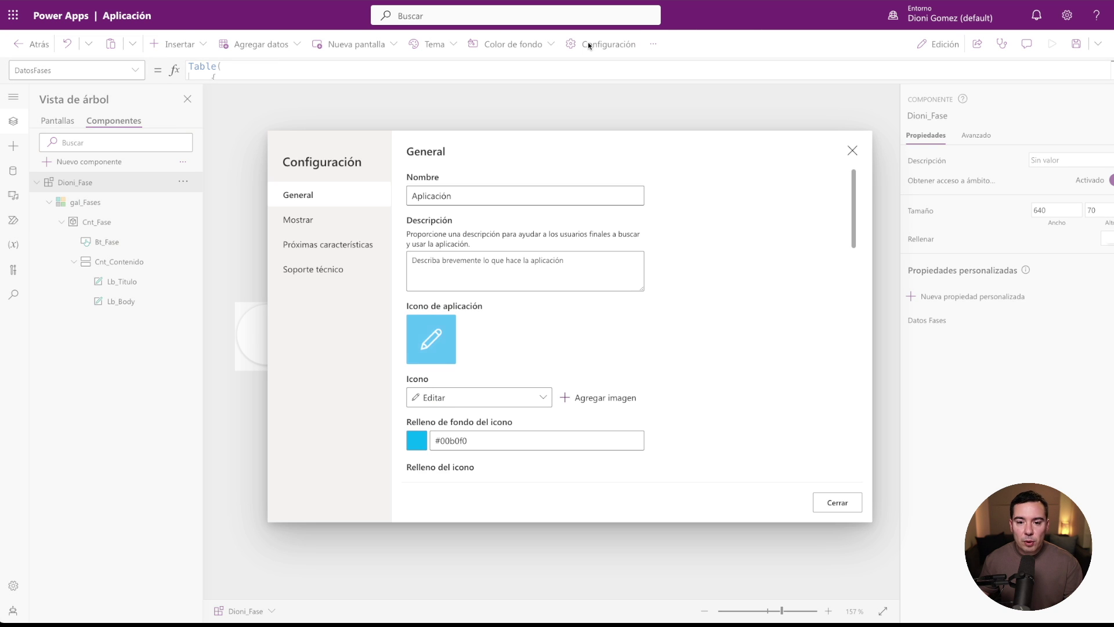
click(328, 244)
click(460, 175)
text(compon)
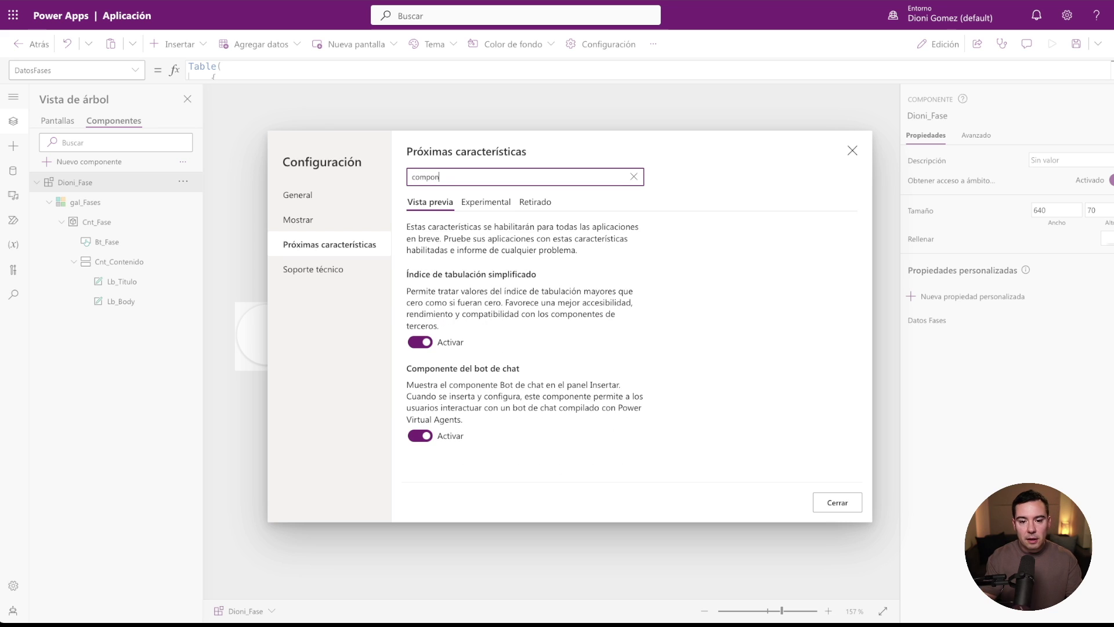
text(e)
click(475, 203)
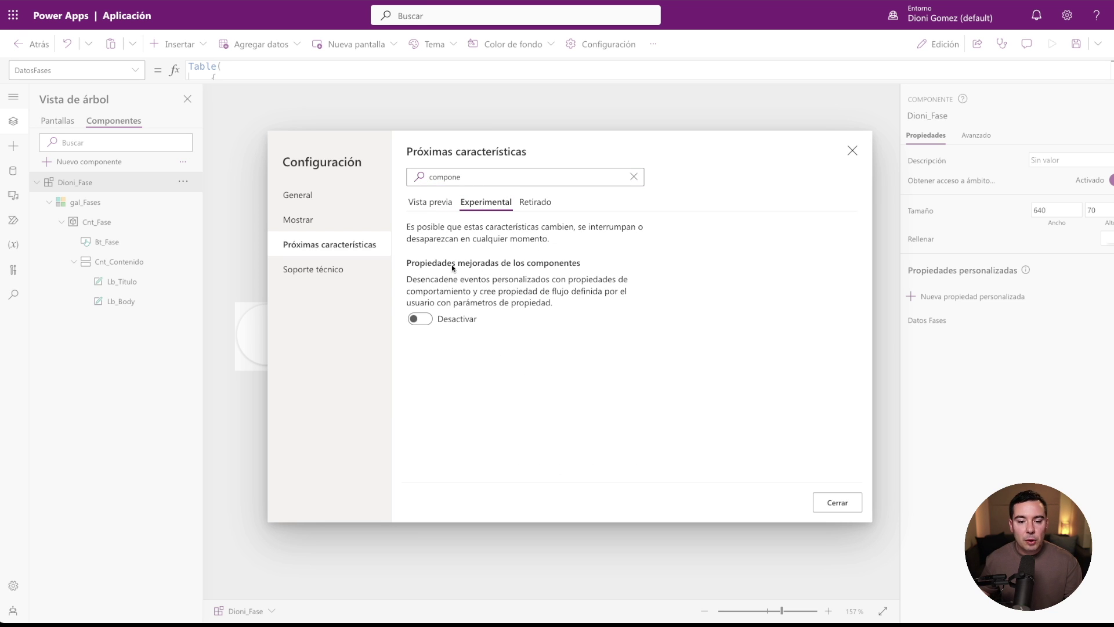
click(423, 319)
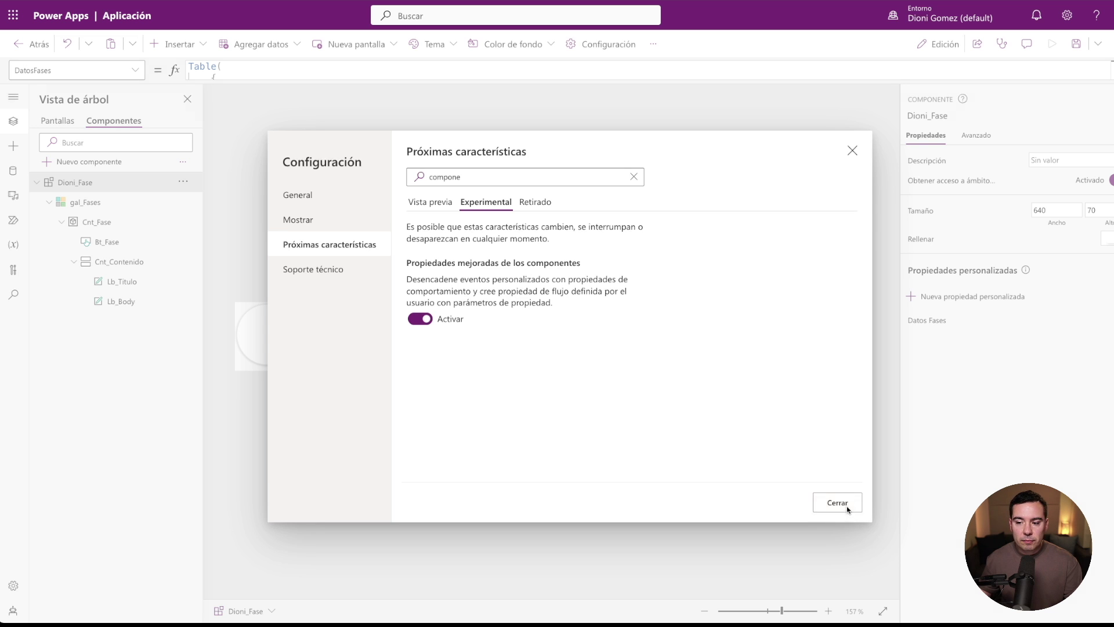
click(857, 511)
Create a custom property Accion Fase on Dioni_Fase with property type Evento and return data type Booleano.
click(908, 298)
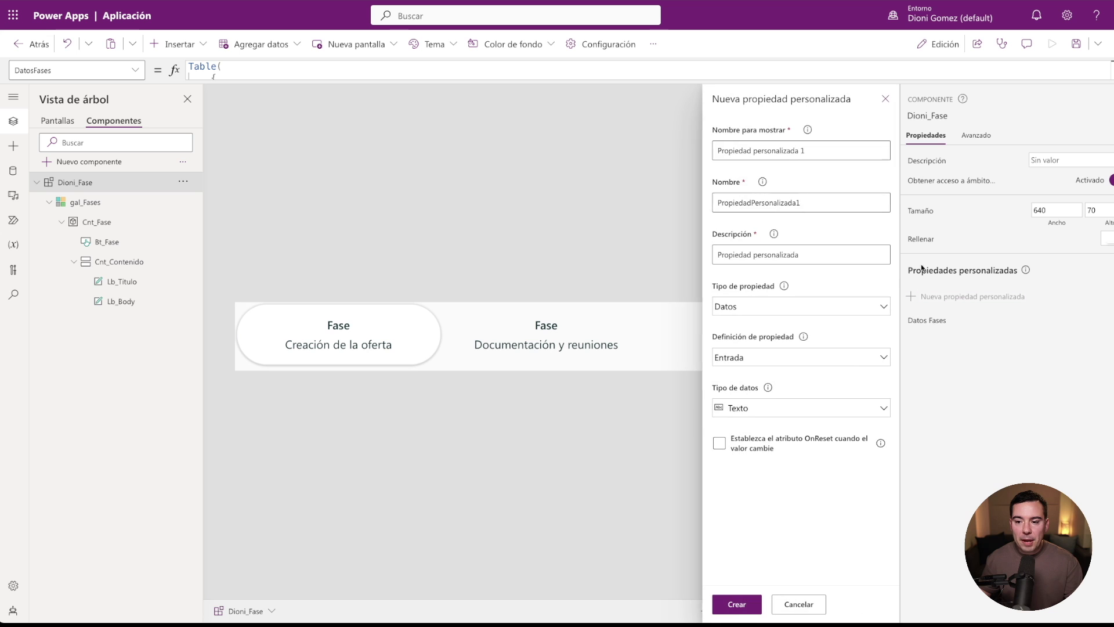
drag(820, 146, 695, 148)
text(Acci)
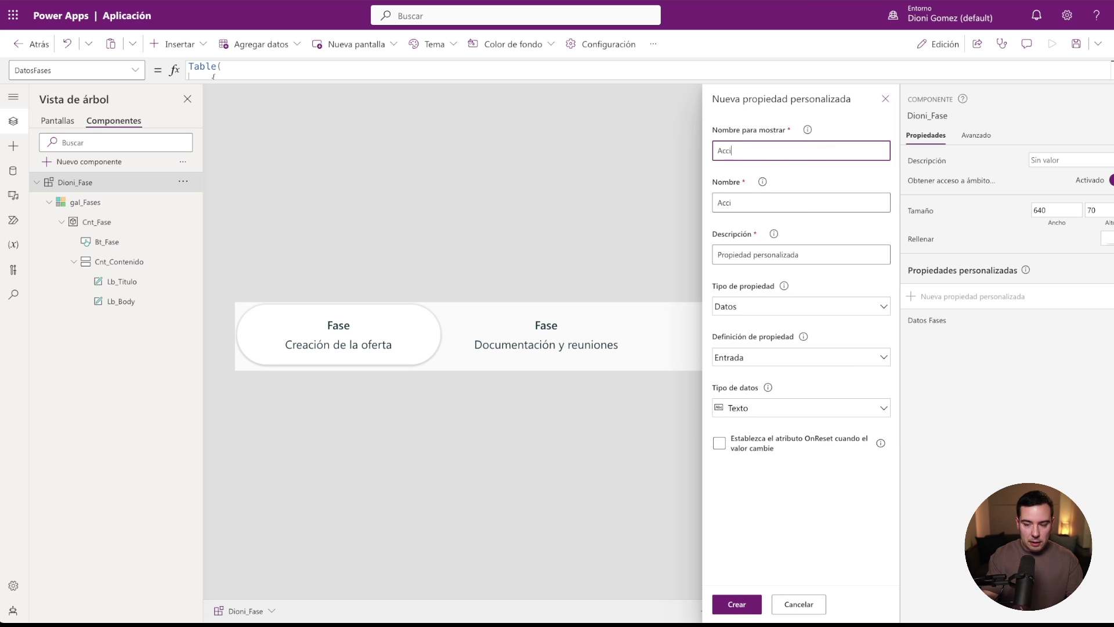
text(on Fase)
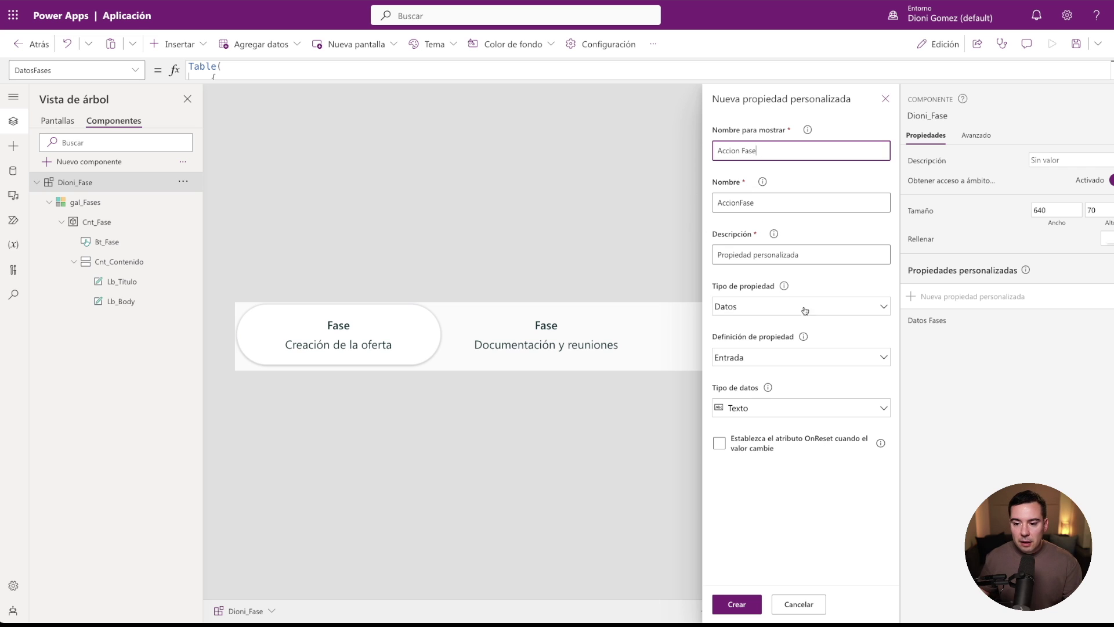
click(805, 310)
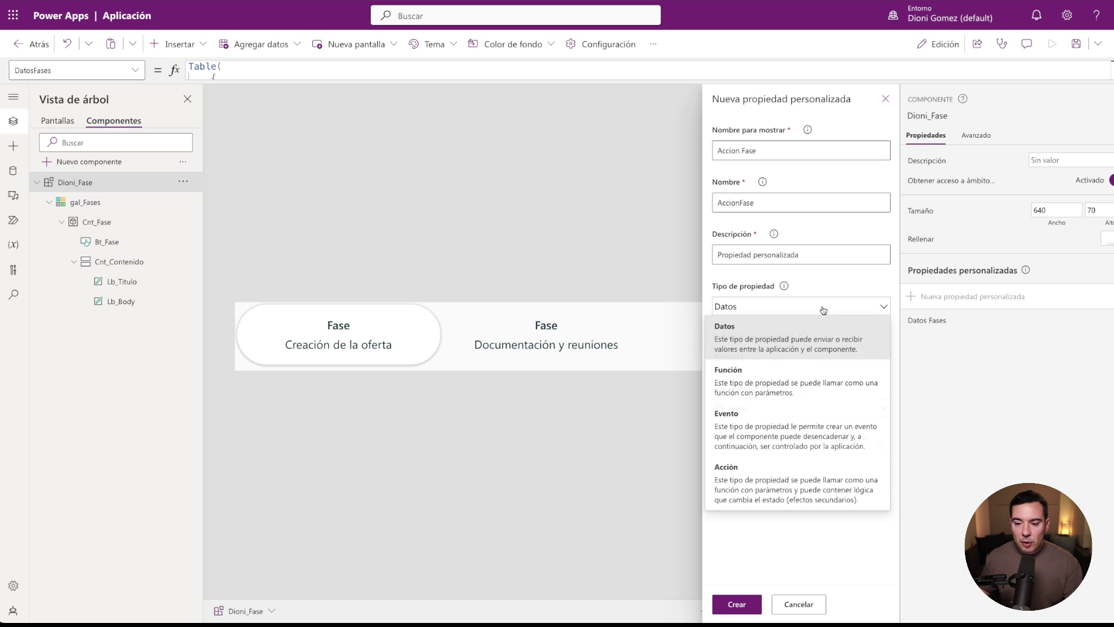
click(749, 426)
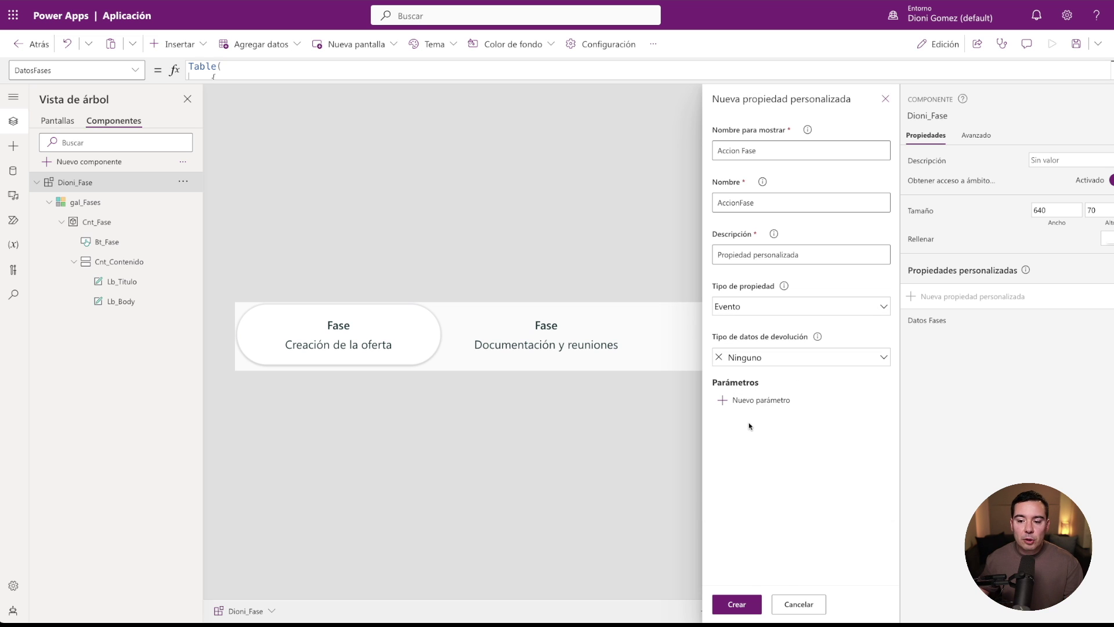
click(771, 358)
click(730, 425)
click(736, 605)
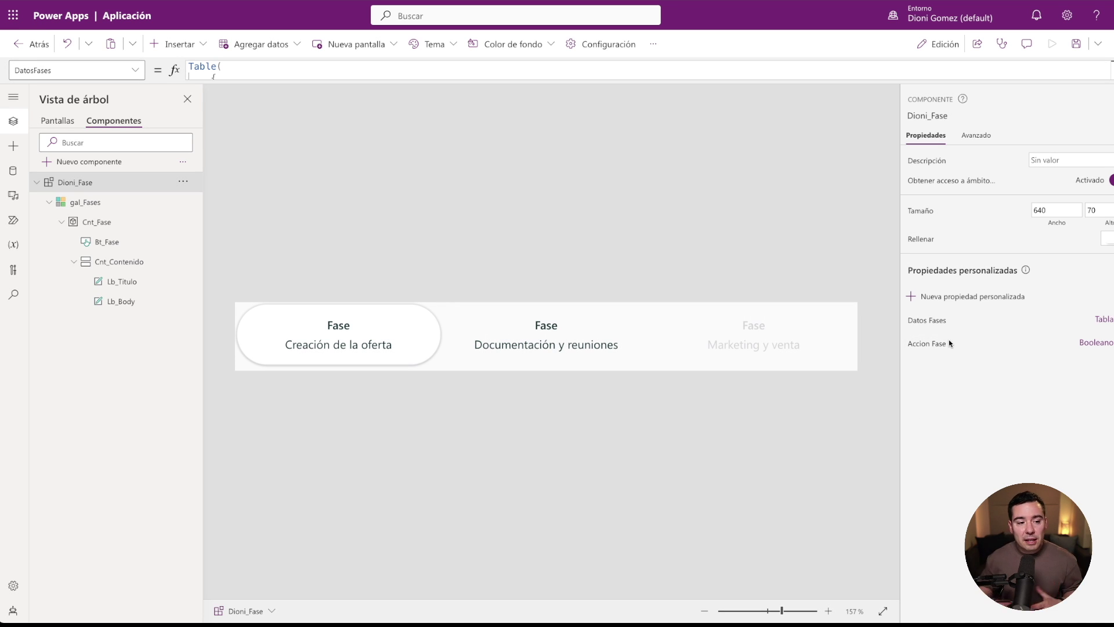
Replace Bt_Fase's OnSelect formula with the event call Dioni_Fase.AccionFase().
click(99, 245)
click(24, 75)
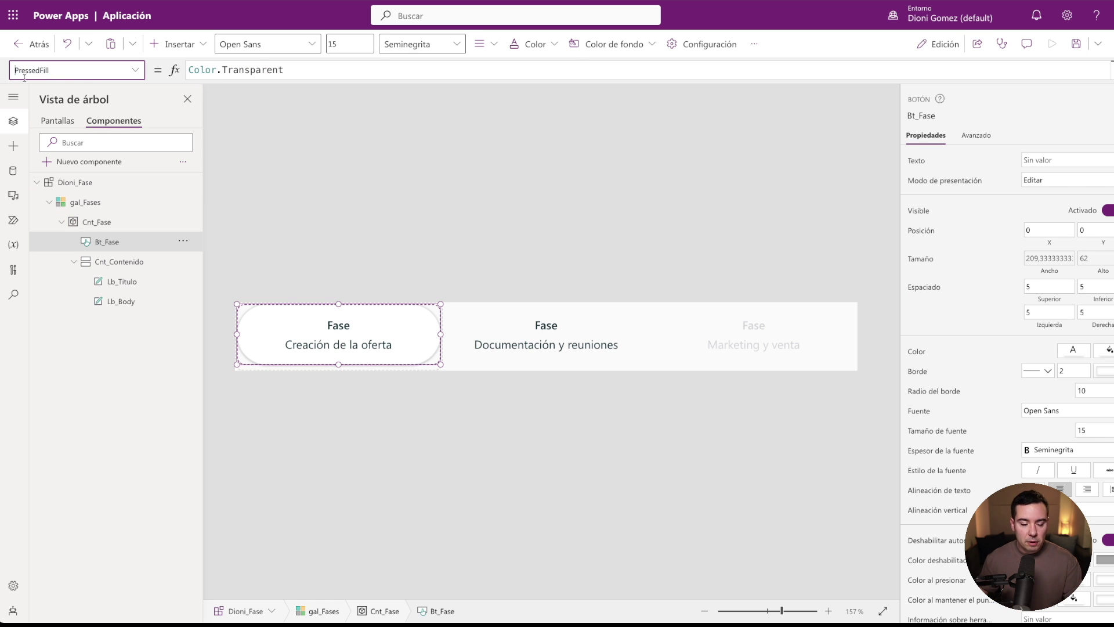
drag(90, 73, 5, 74)
text(OnSelect)
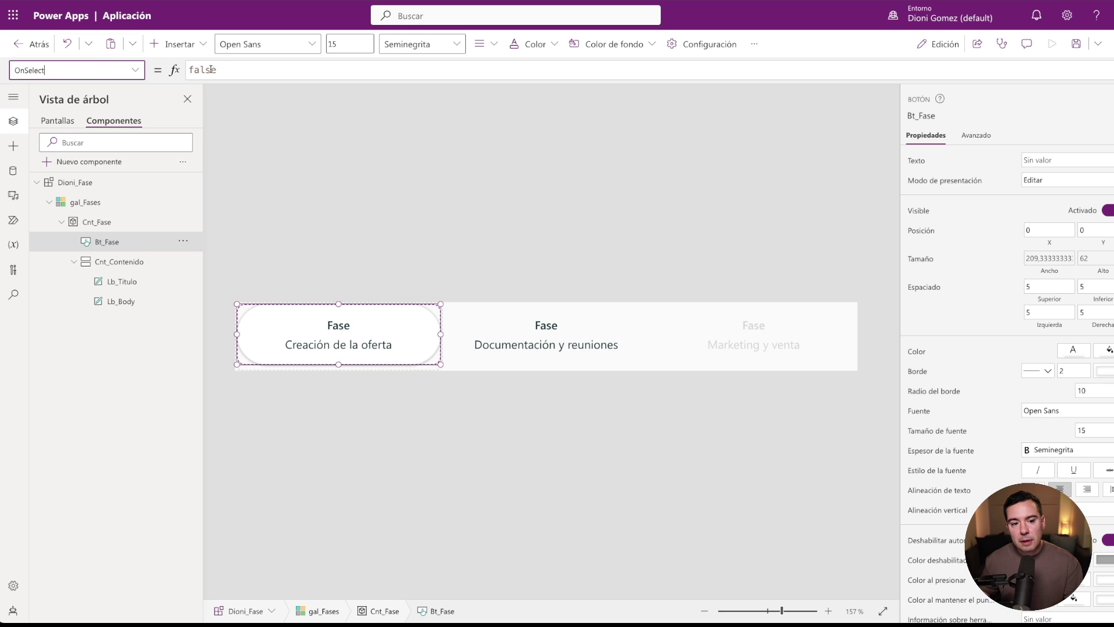
double_click(189, 70)
text(Dioni)
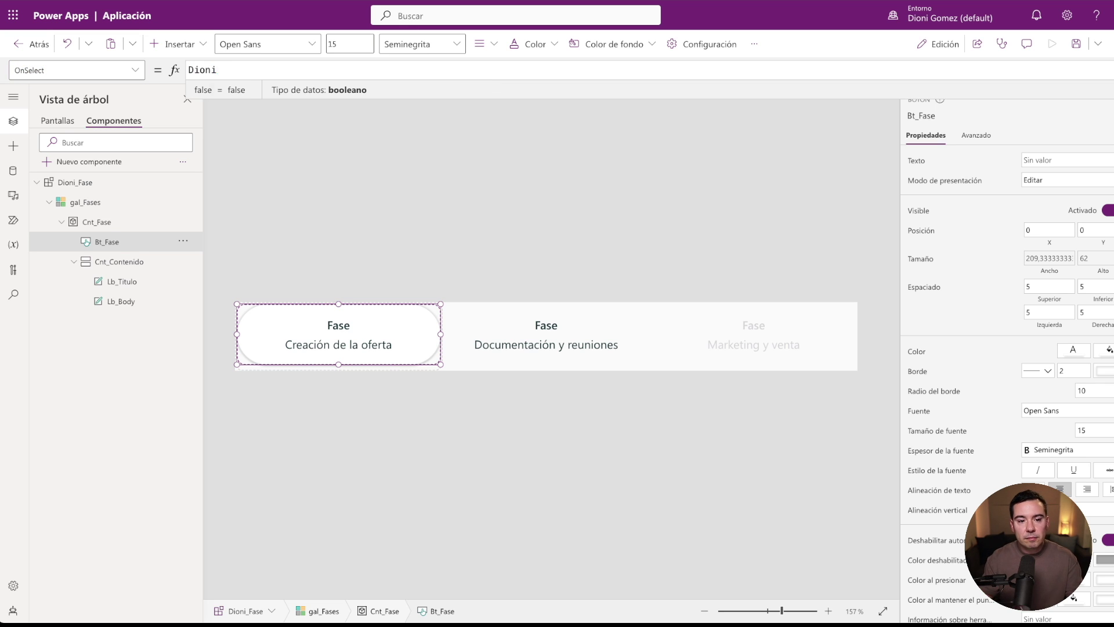
key(Tab)
text(.)
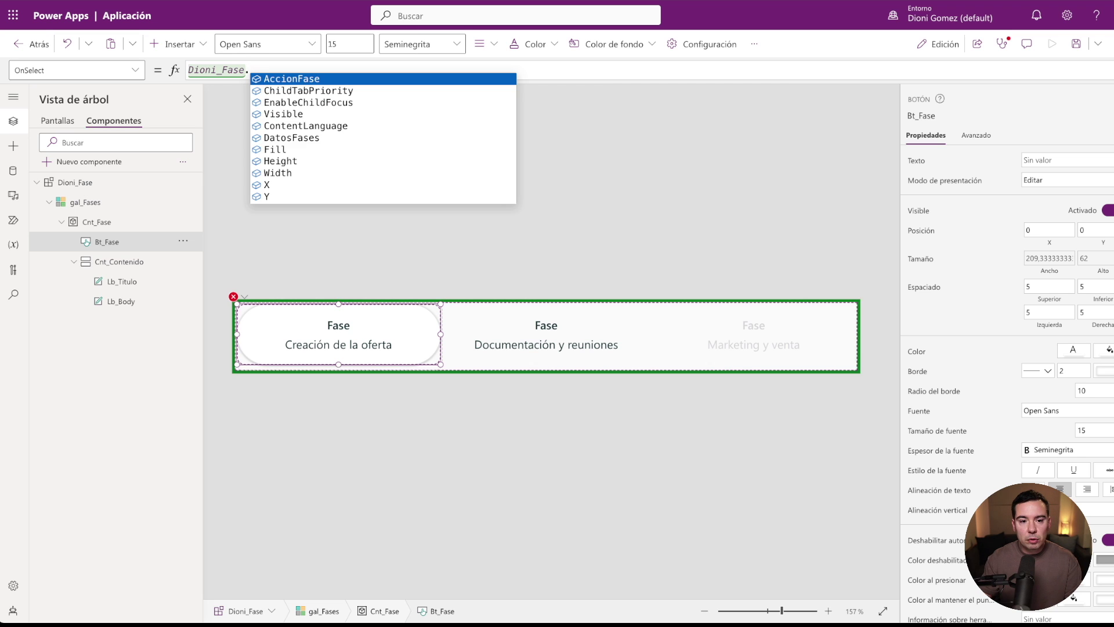
key(Tab)
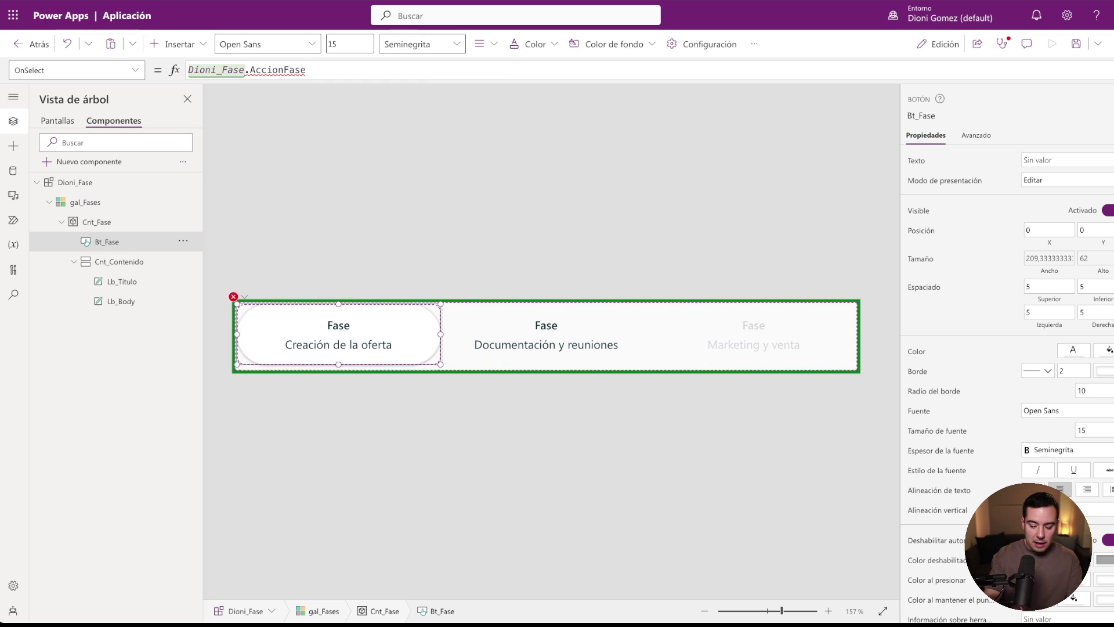
text(())
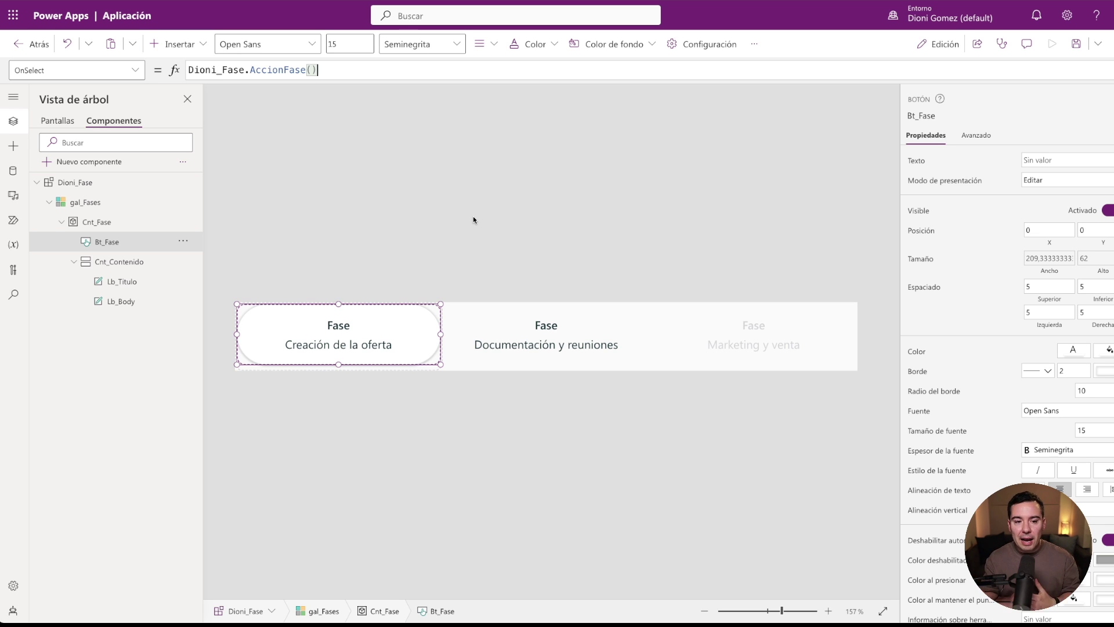
Add Set(varFase;ThisItem);; before the Dioni_Fase.AccionFase() call in Bt_Fase's OnSelect formula.
text(;;)
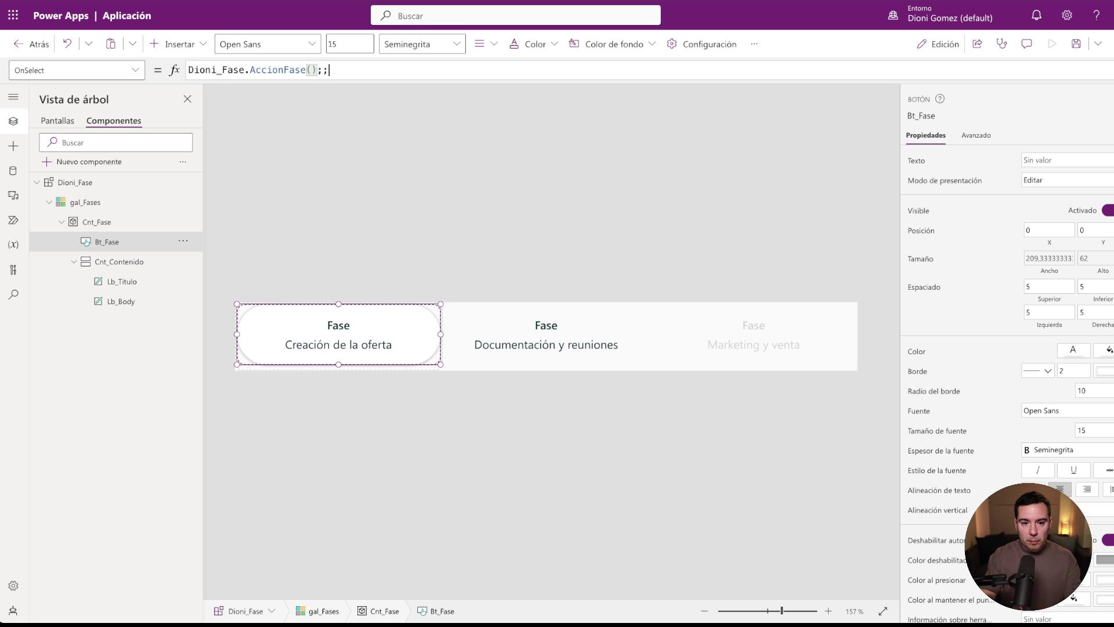
click(189, 69)
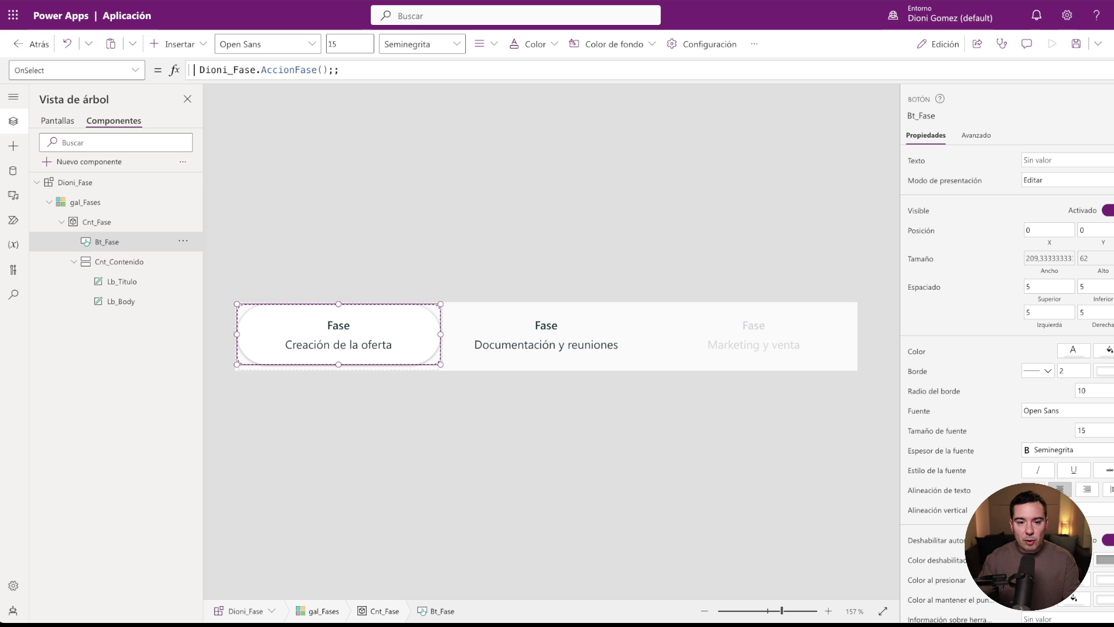
text(Set(varFase)
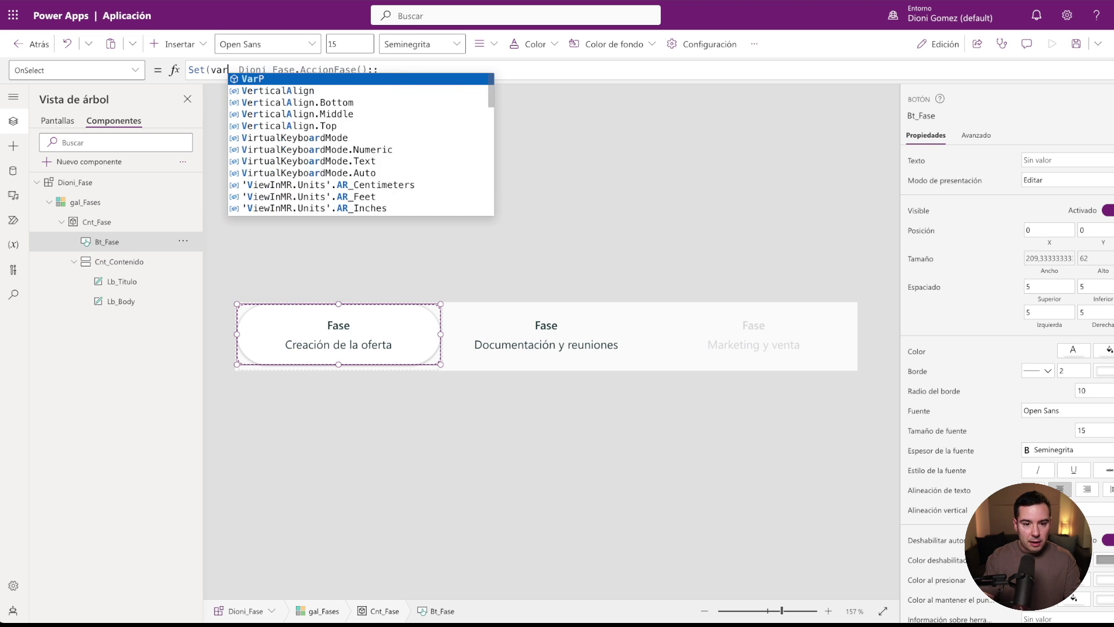
text(;)
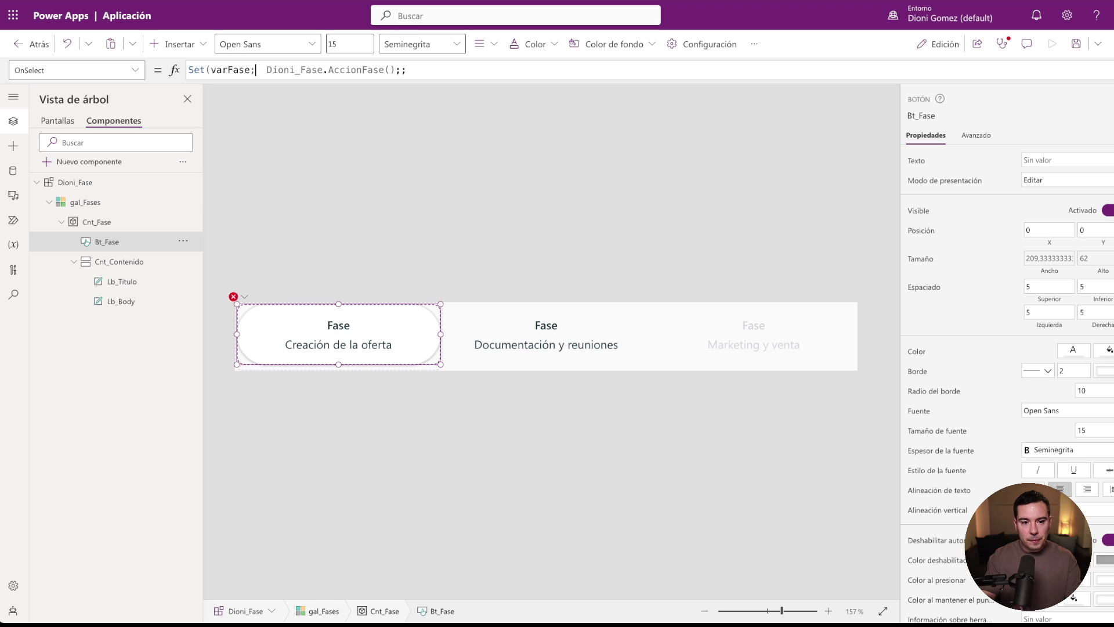
text(This)
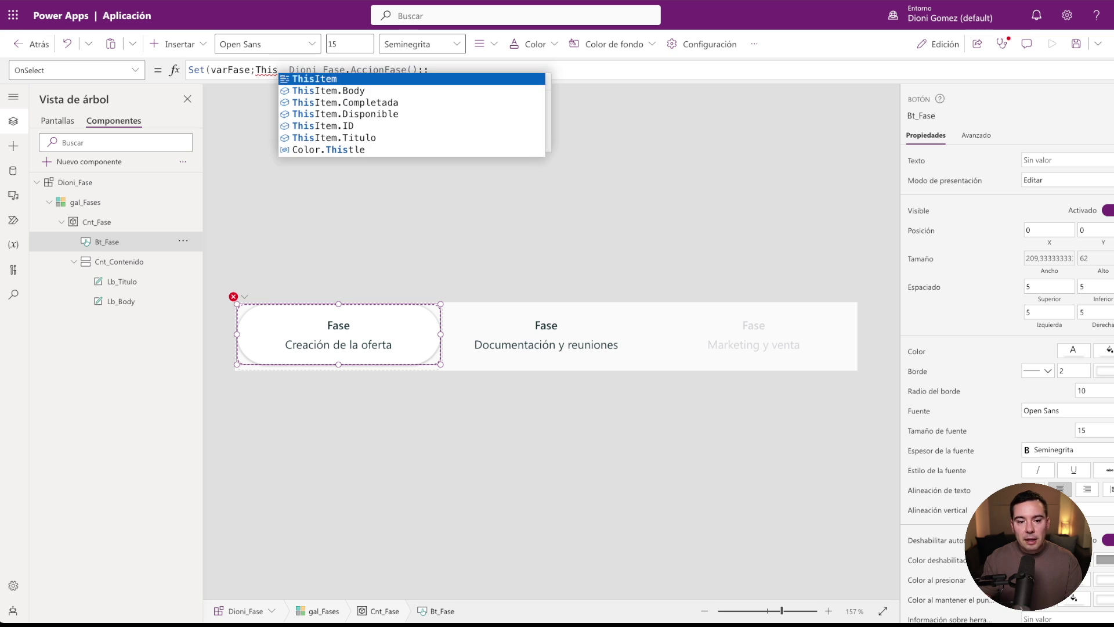
key(Tab)
text();;)
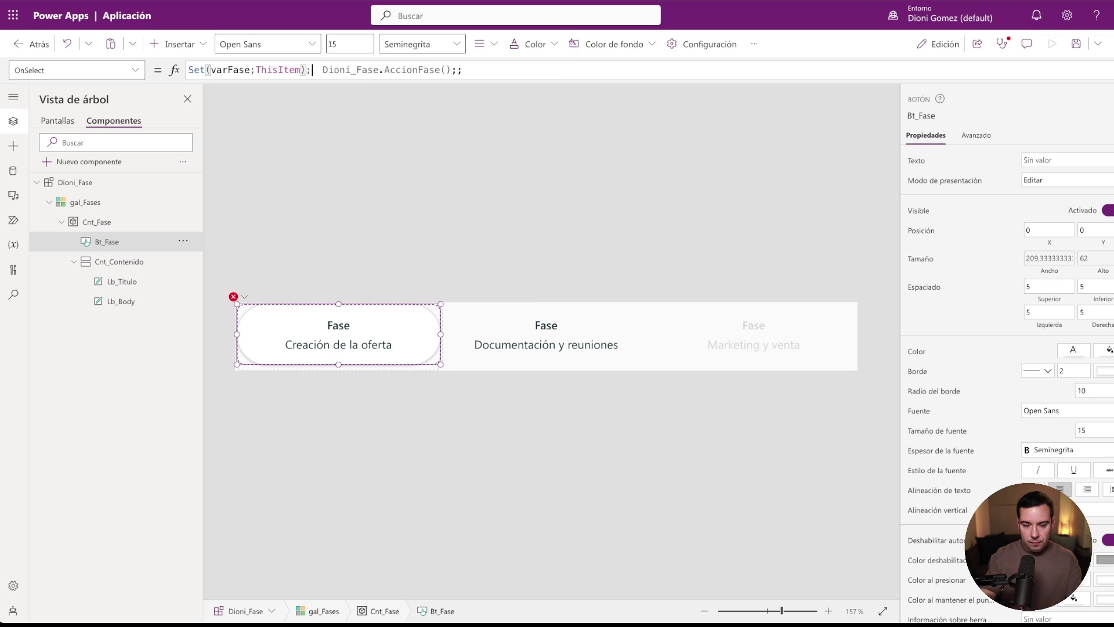
key(Delete)
key(Delete)
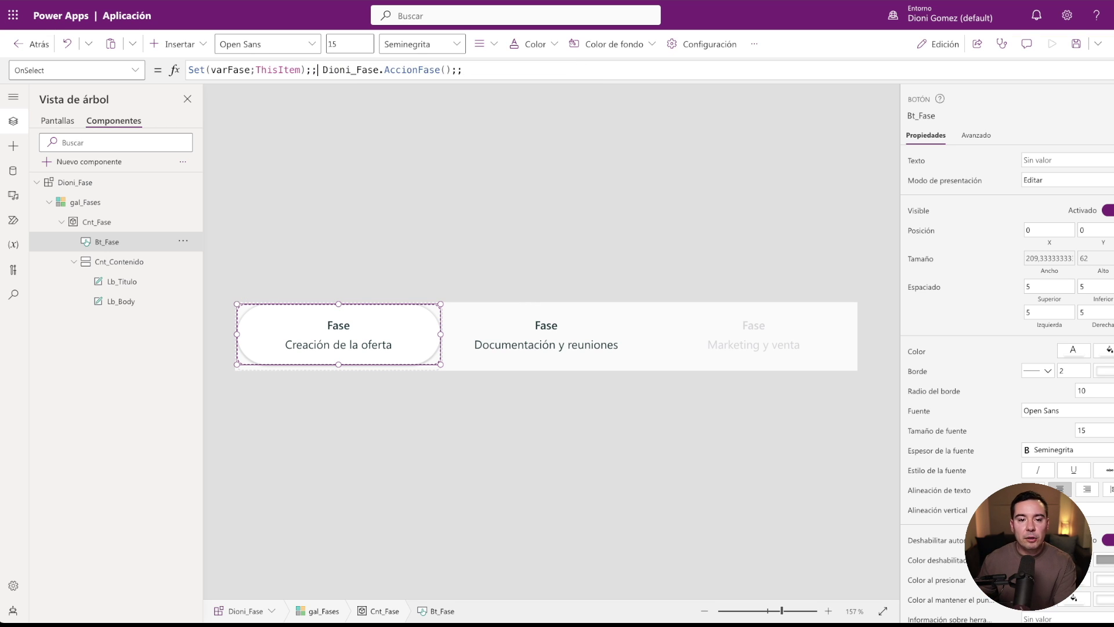
key(End)
key(BackSpace)
key(BackSpace)
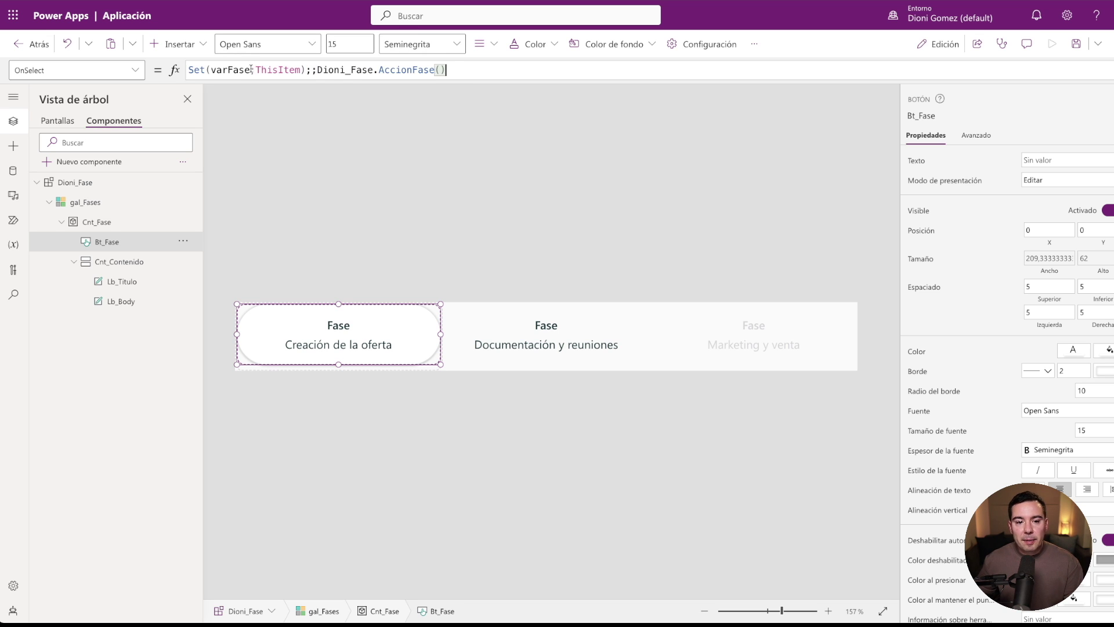
drag(252, 70, 209, 70)
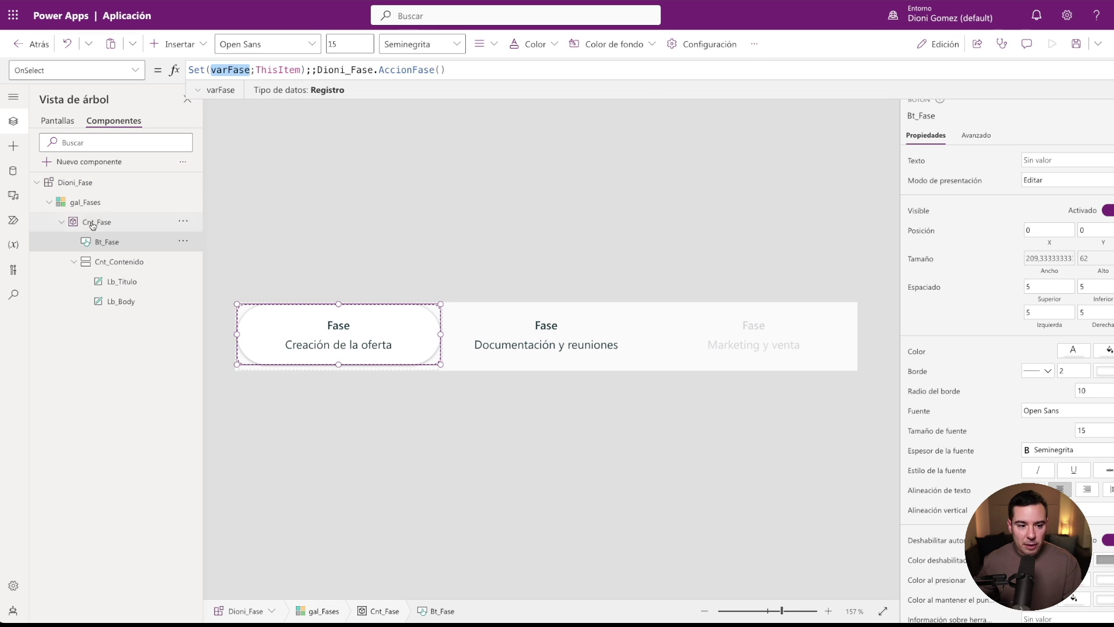
Create a custom property Fase Seleccionada on Dioni_Fase with property type Datos, definition Salida and data type Registro.
click(75, 183)
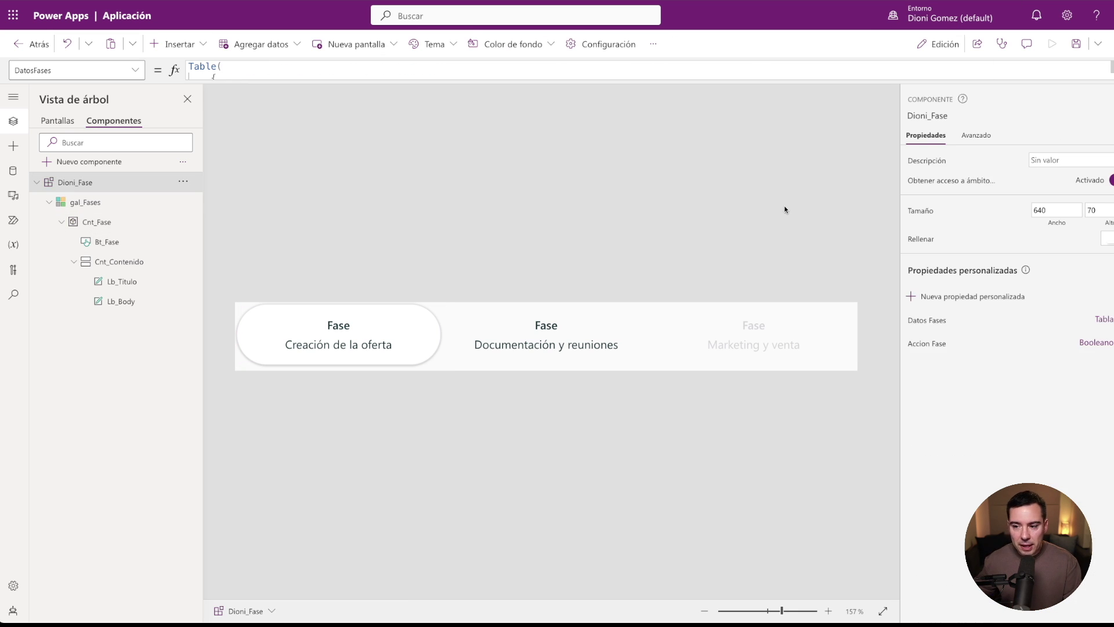
click(913, 296)
triple_click(710, 153)
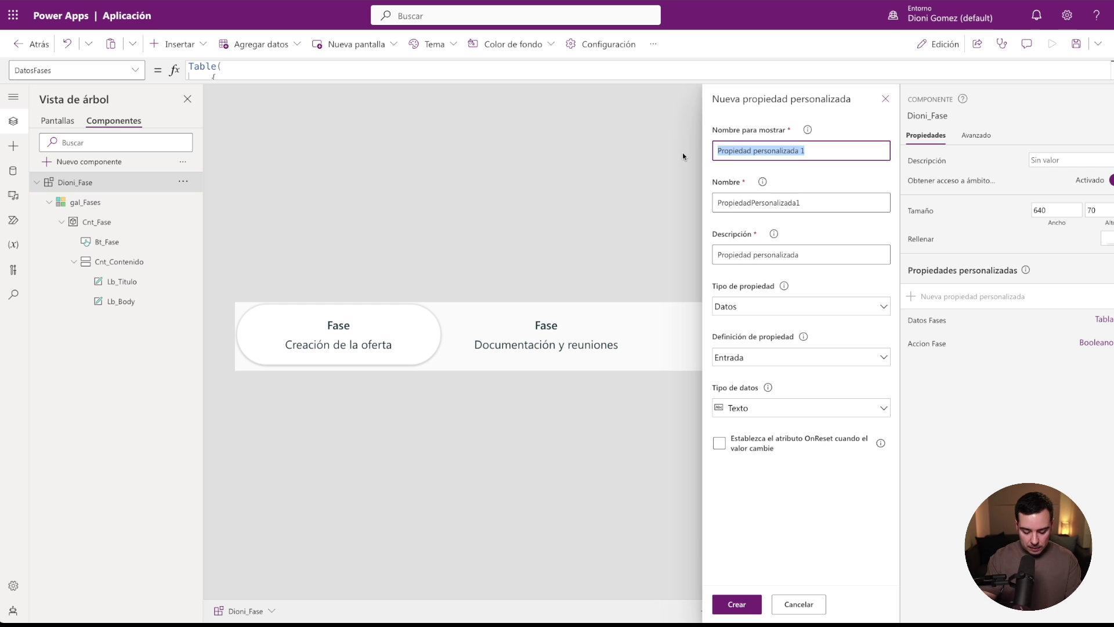
text(Fase Selec)
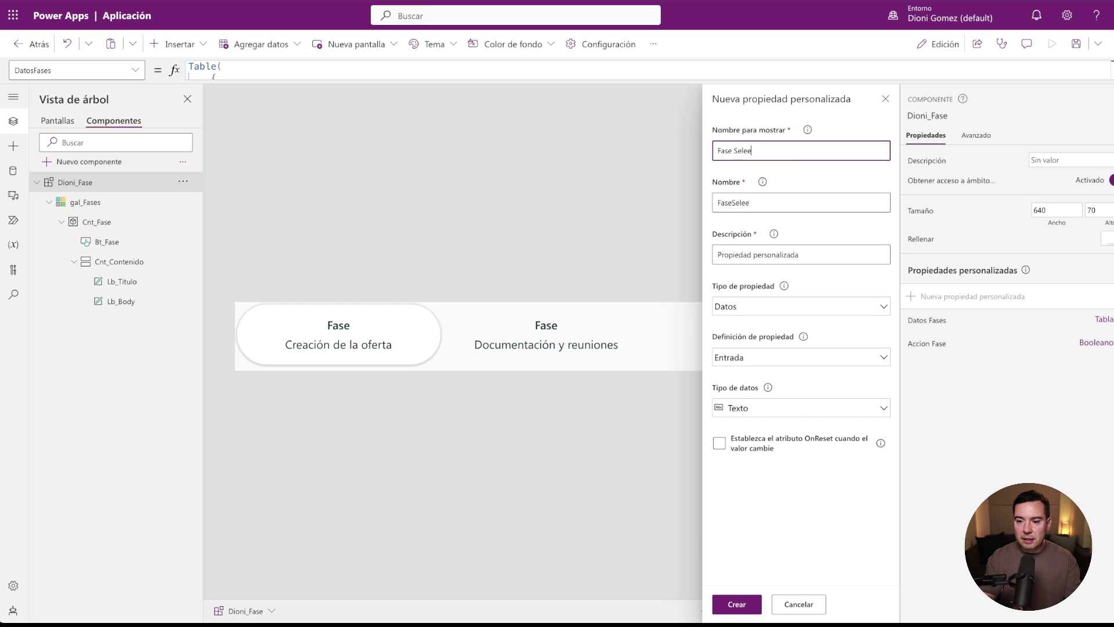
text(cionada)
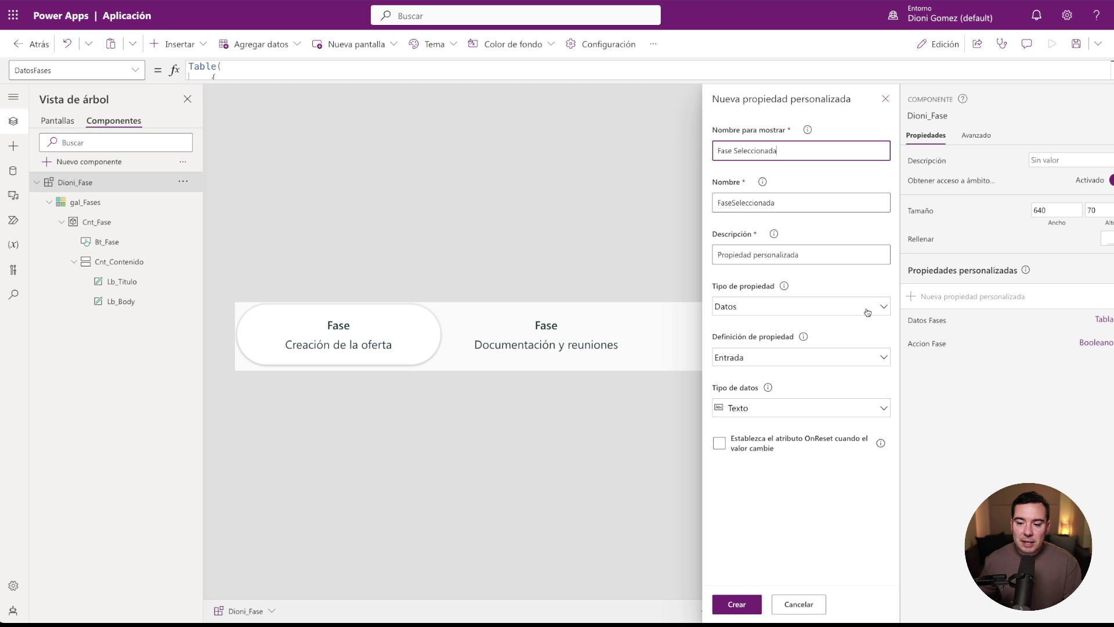
click(858, 360)
click(772, 430)
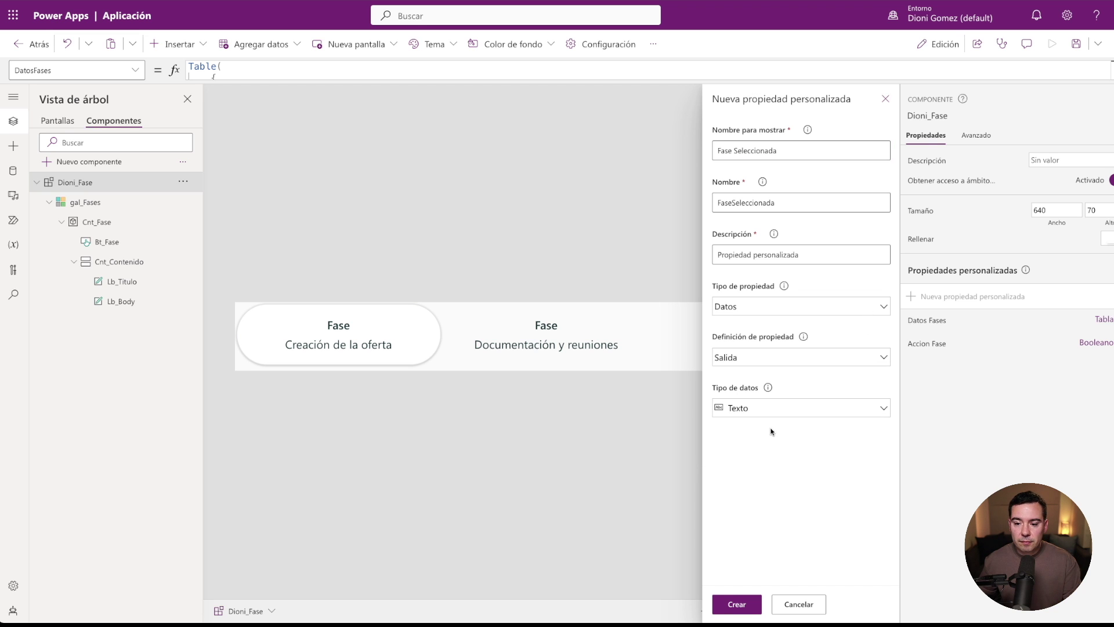
click(836, 311)
click(856, 284)
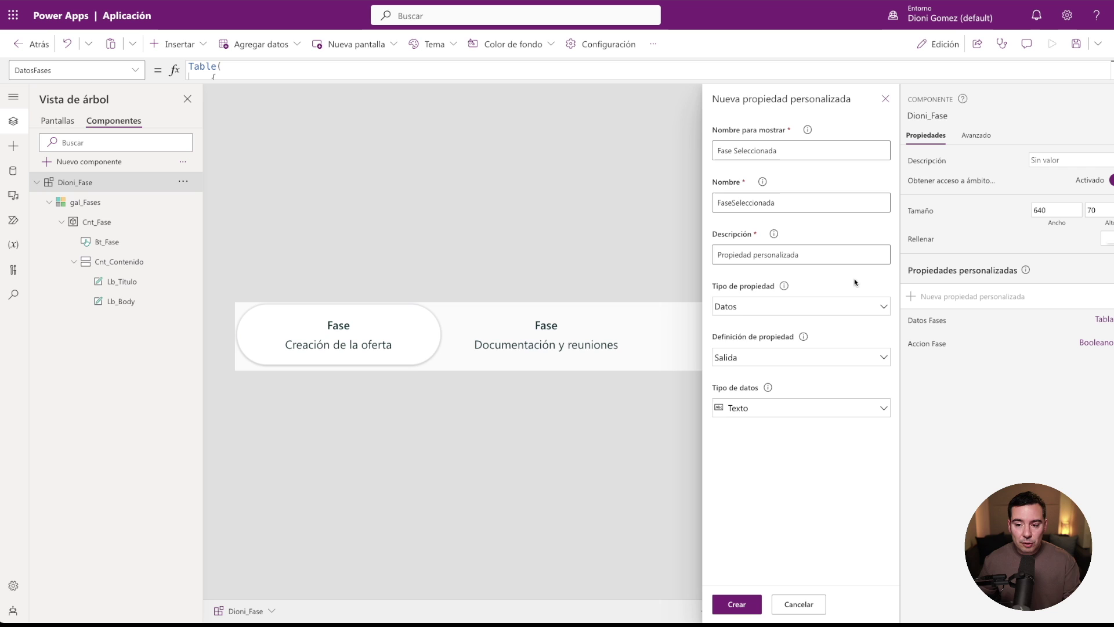
click(854, 413)
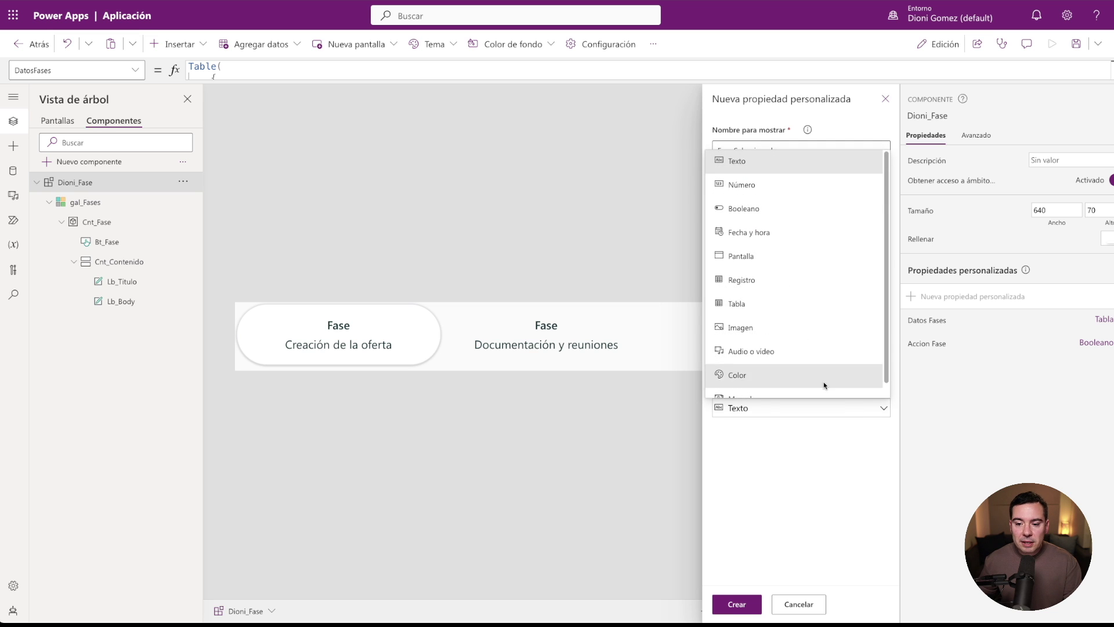
click(741, 281)
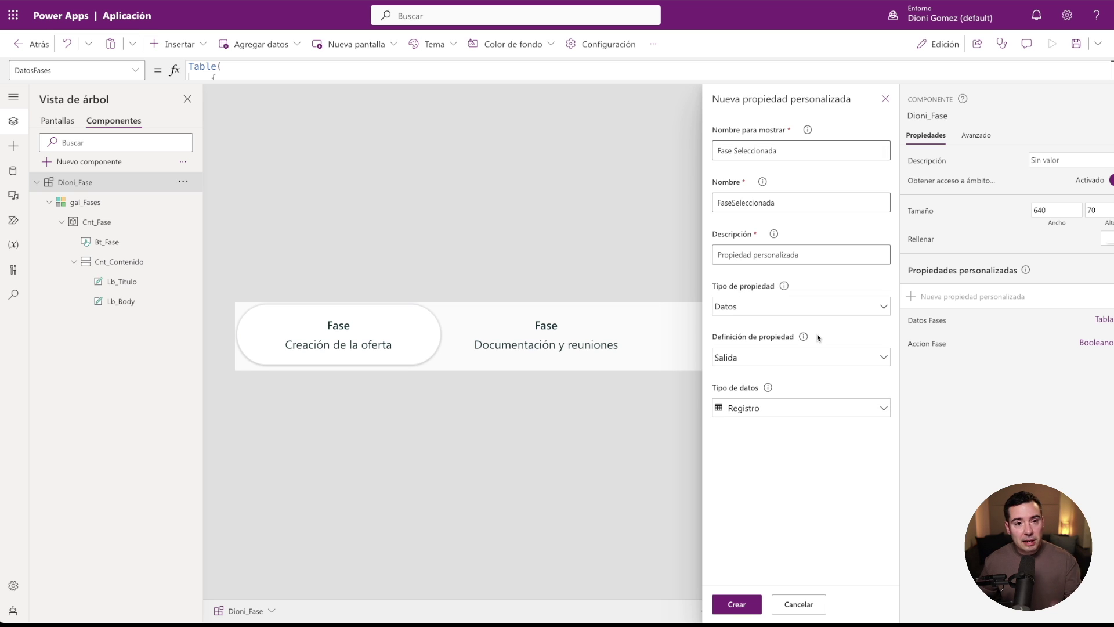
click(739, 603)
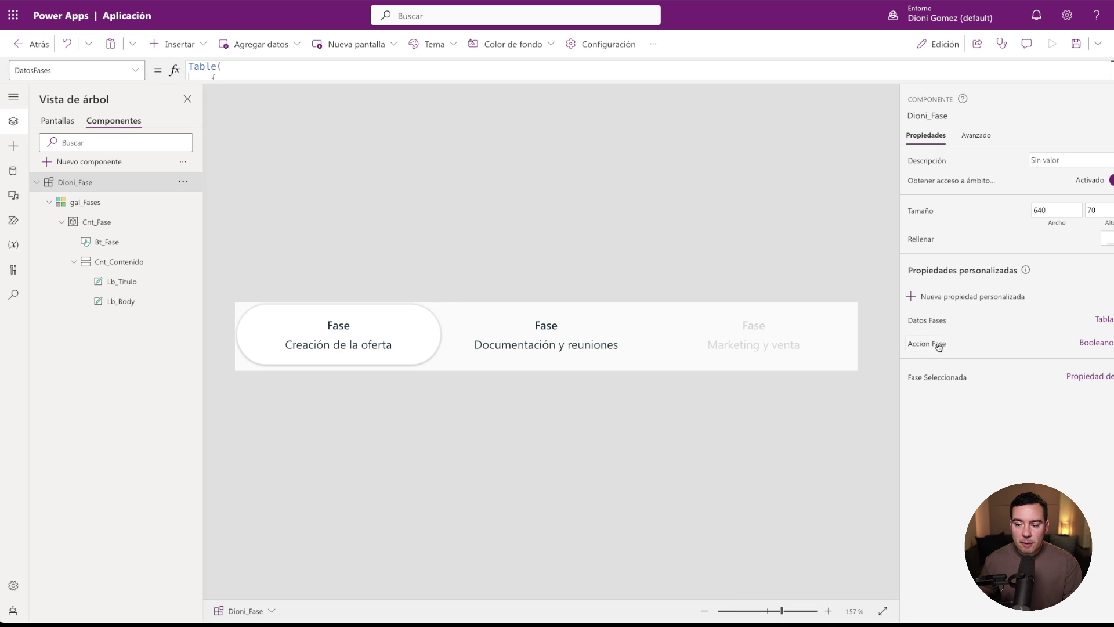
Replace the sample record in Dioni_Fase's FaseSeleccionada output property with the variable varFase.
click(949, 380)
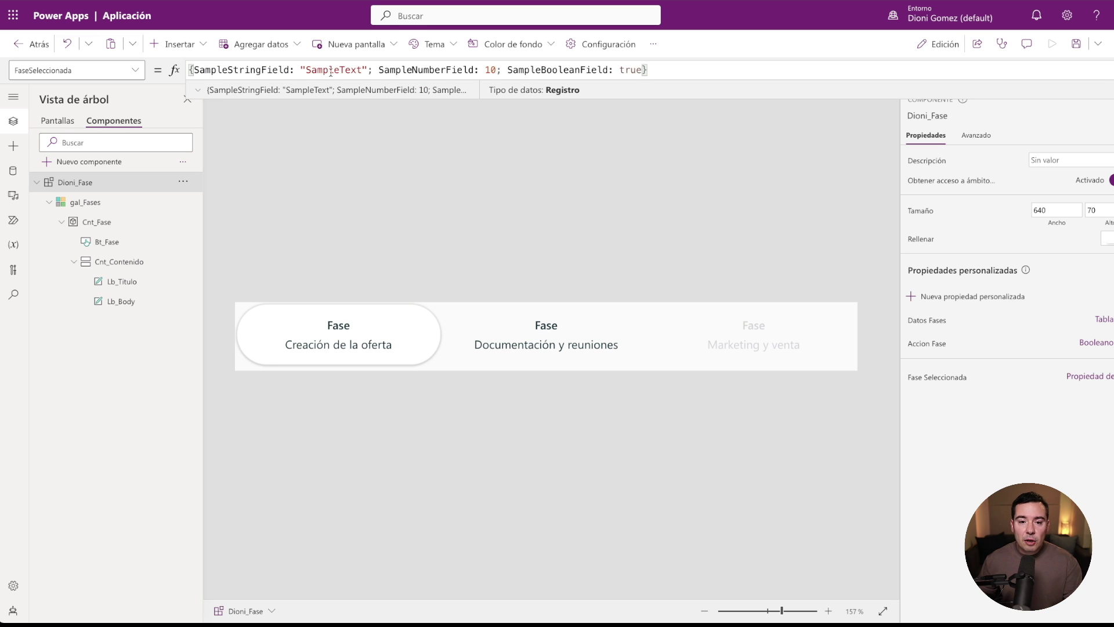
drag(667, 71, 189, 70)
click(229, 69)
key(ctrl+a)
text(var)
click(239, 78)
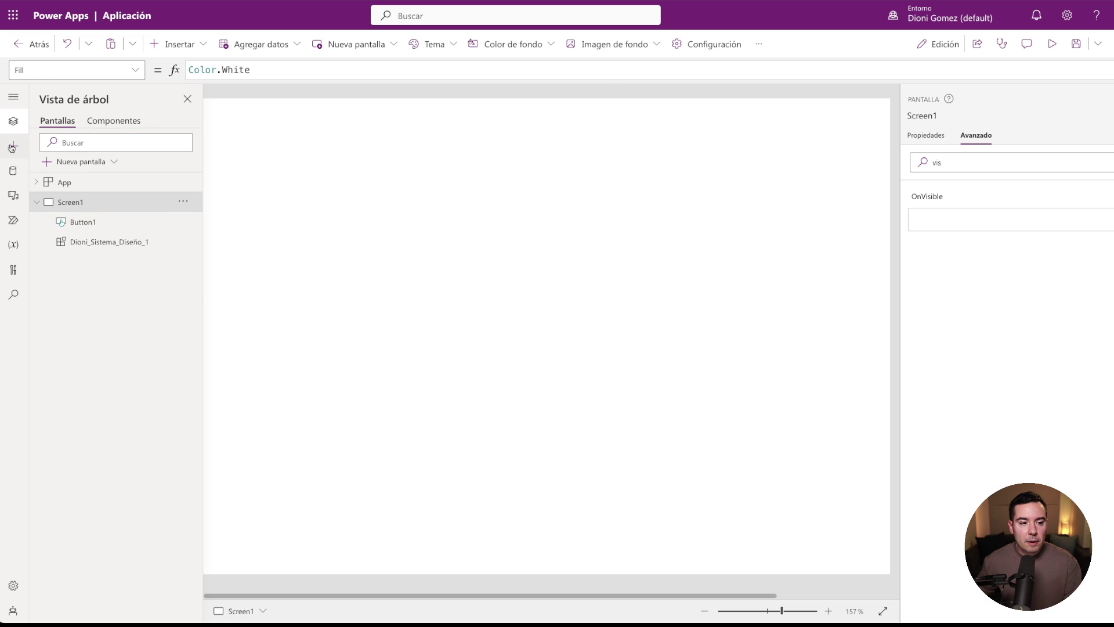
Insert the custom component Dioni_Fase in the upper part of Screen1.
click(13, 146)
click(43, 327)
click(43, 307)
drag(72, 327, 357, 219)
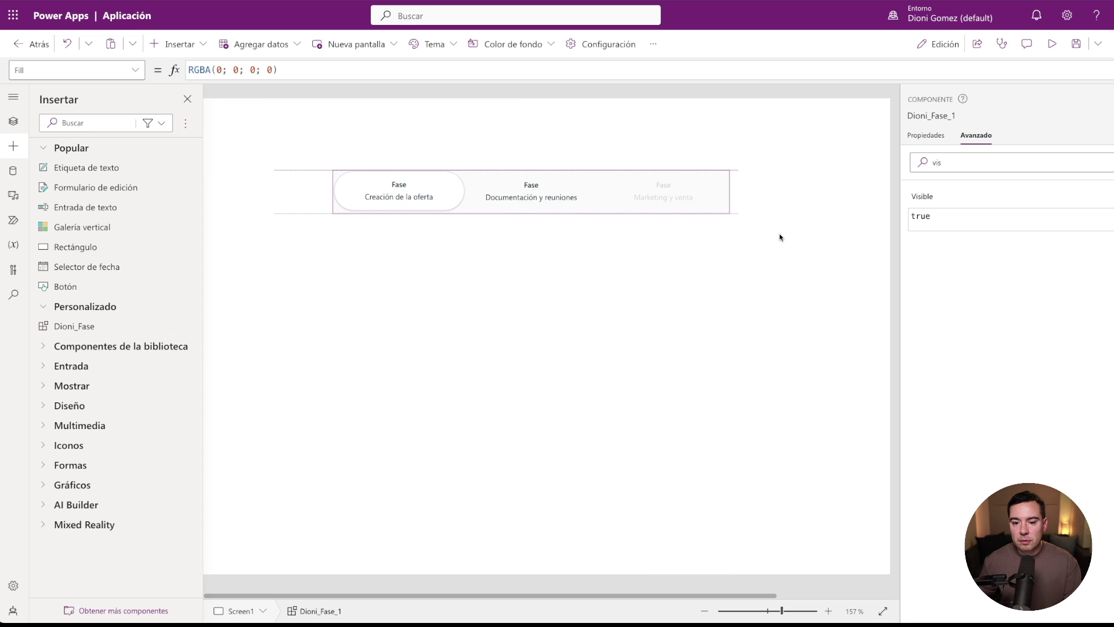
Examine the properties of the Dioni_Fase instance on Screen1, including its custom Accion Fase event.
click(976, 135)
click(588, 259)
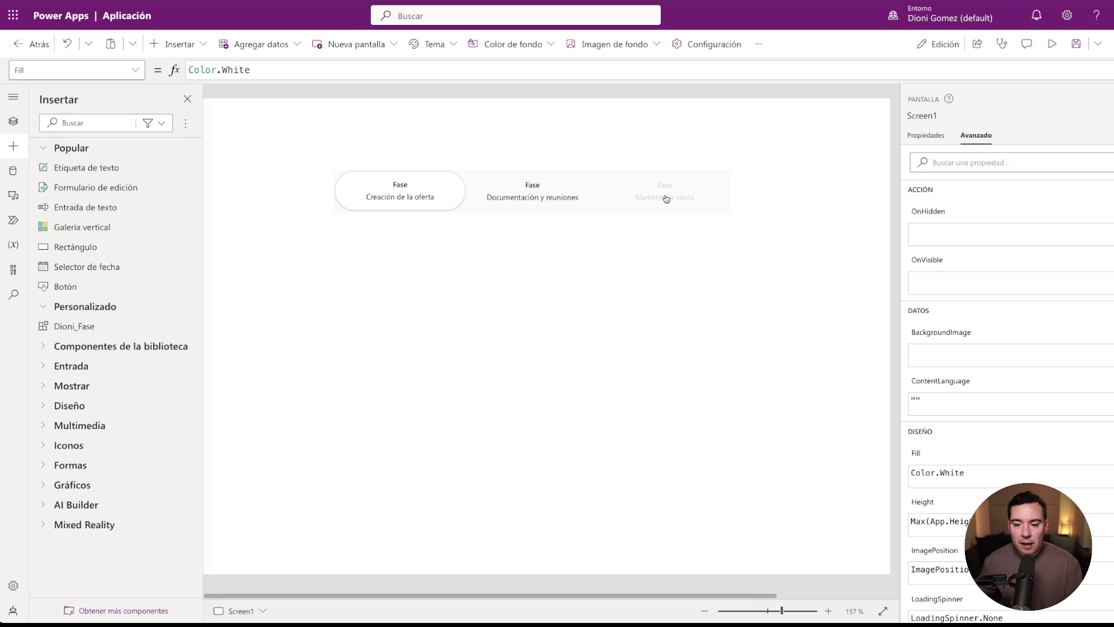
click(526, 201)
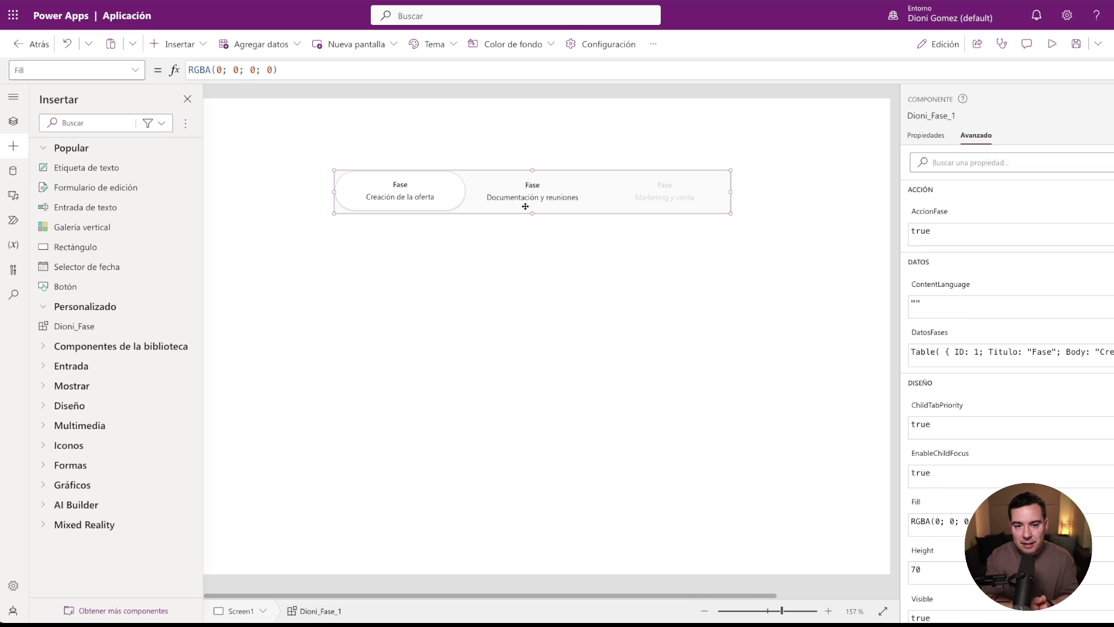
click(920, 138)
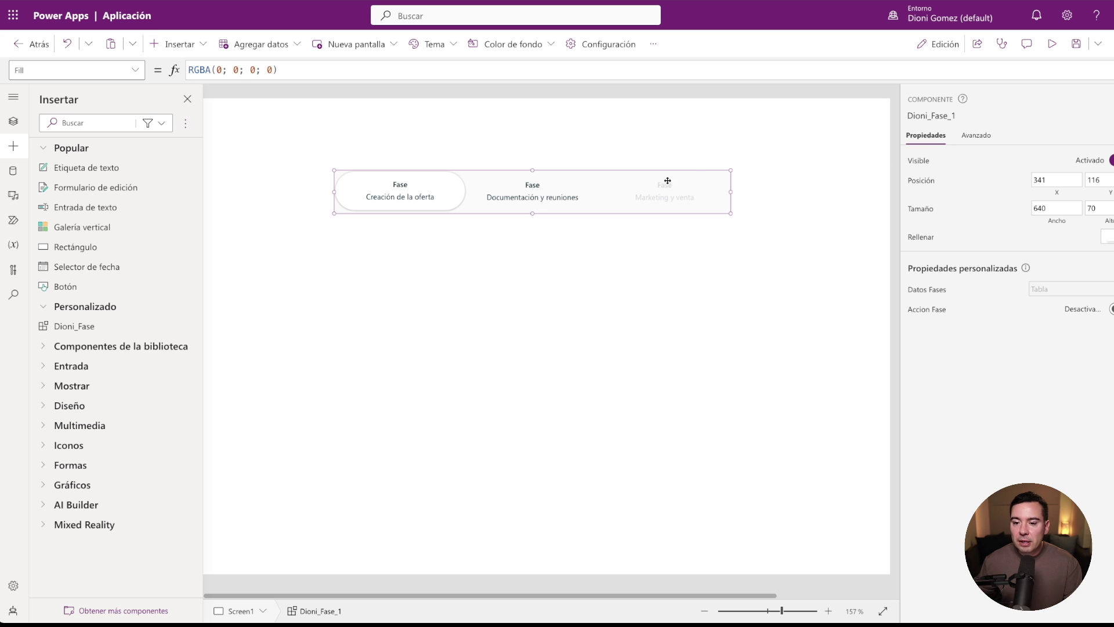
click(929, 315)
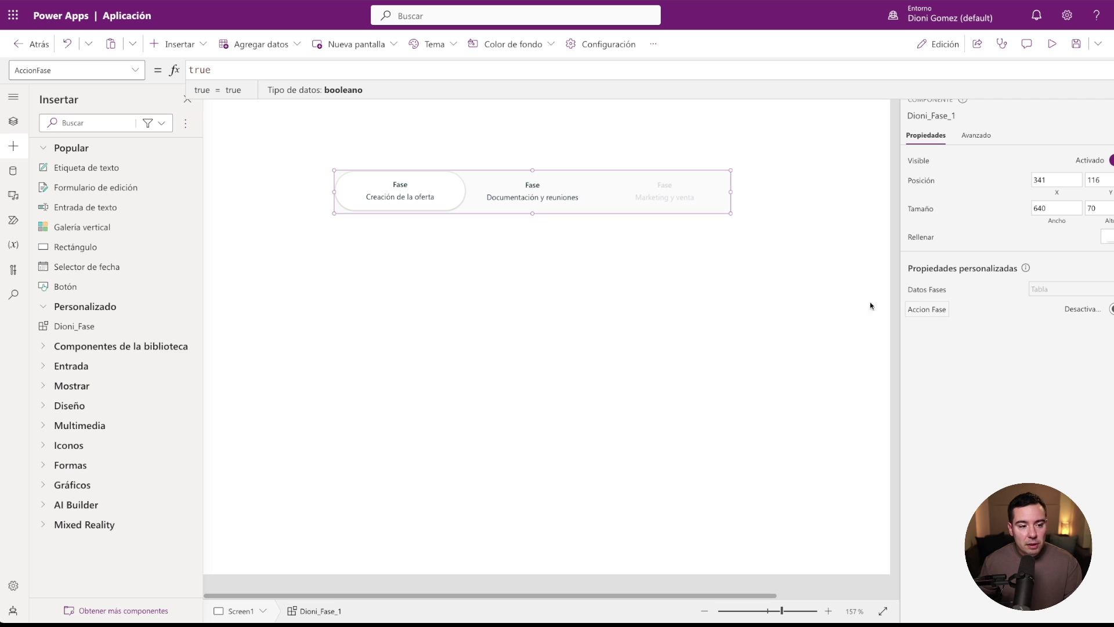
click(369, 290)
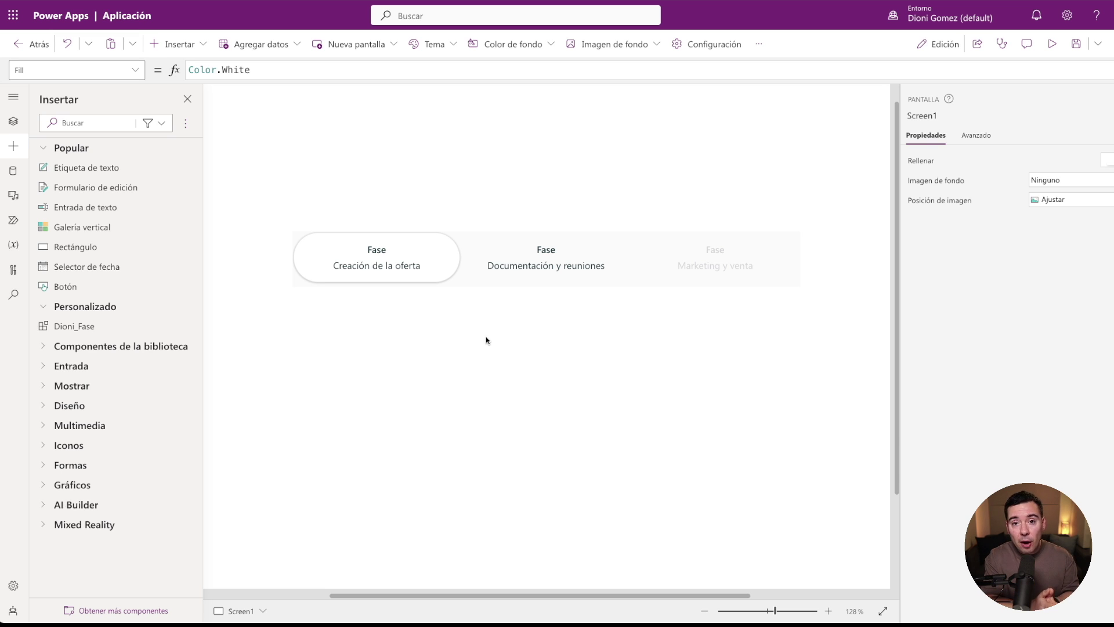
Replace the AccionFase formula of Dioni_Fase_1 with the beginning of a Set call for the variable varFaseActiva.
click(484, 252)
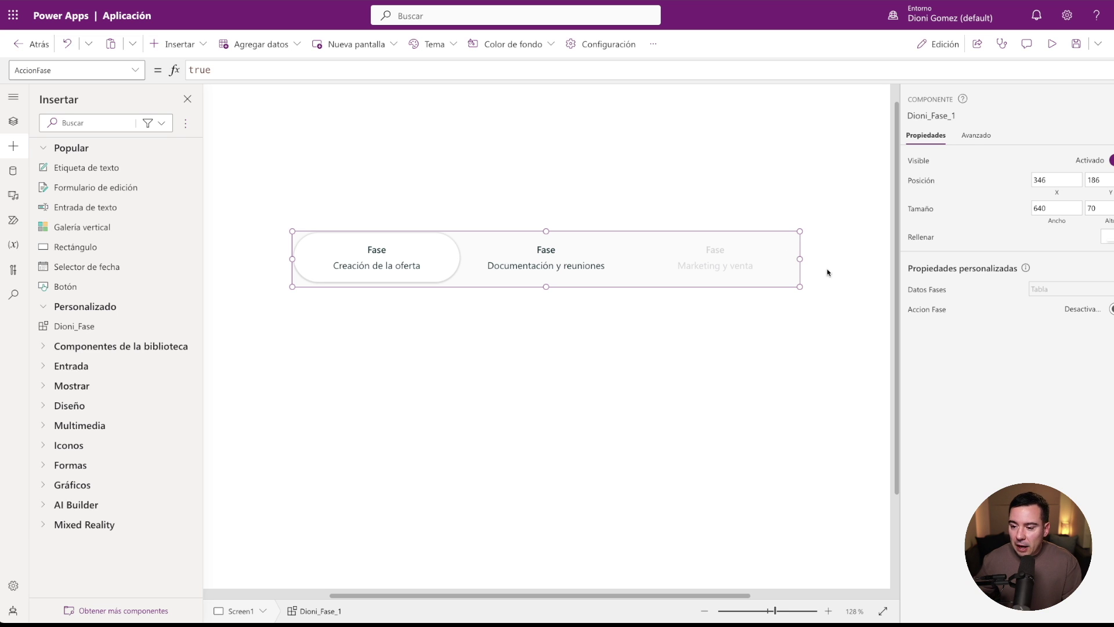
click(926, 313)
key(ctrl+a)
text(Set()
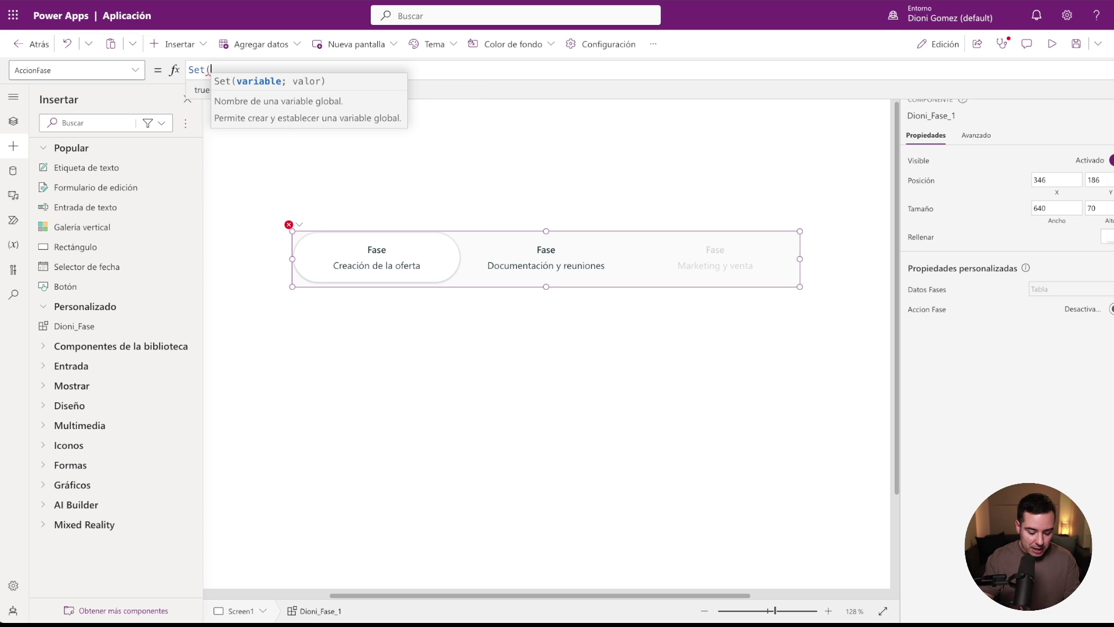
text(varFase)
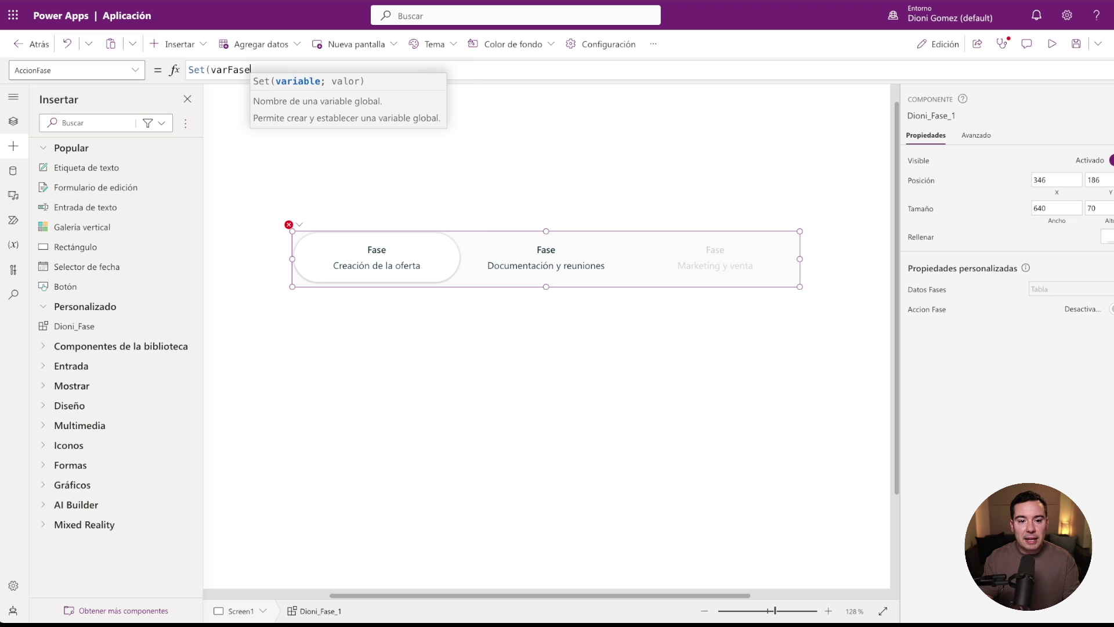
text(Adtiva;)
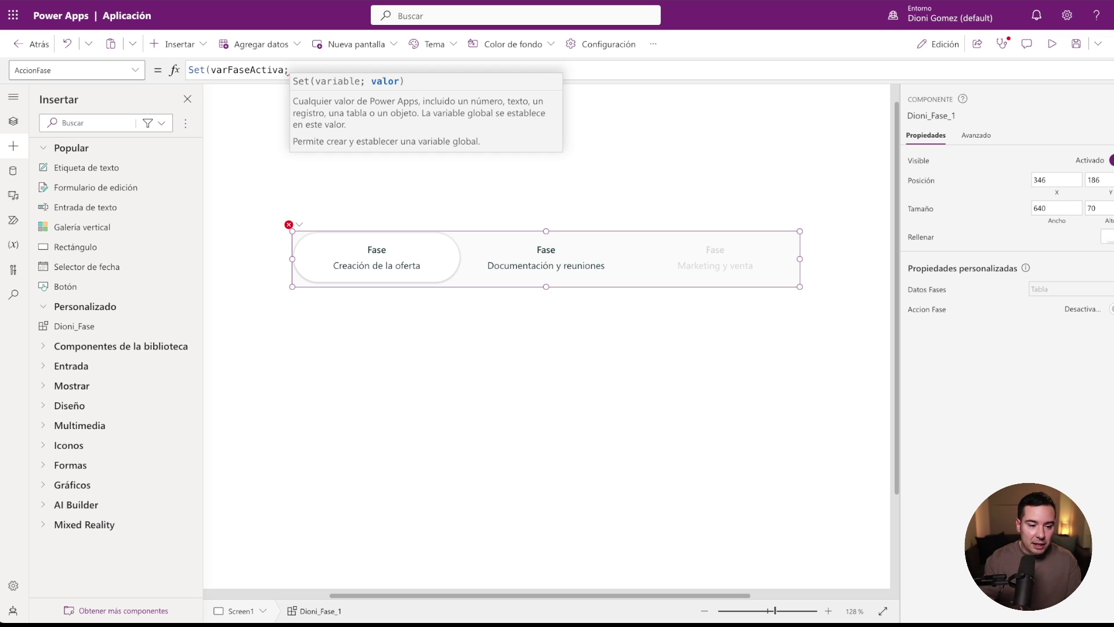
text(Dioni)
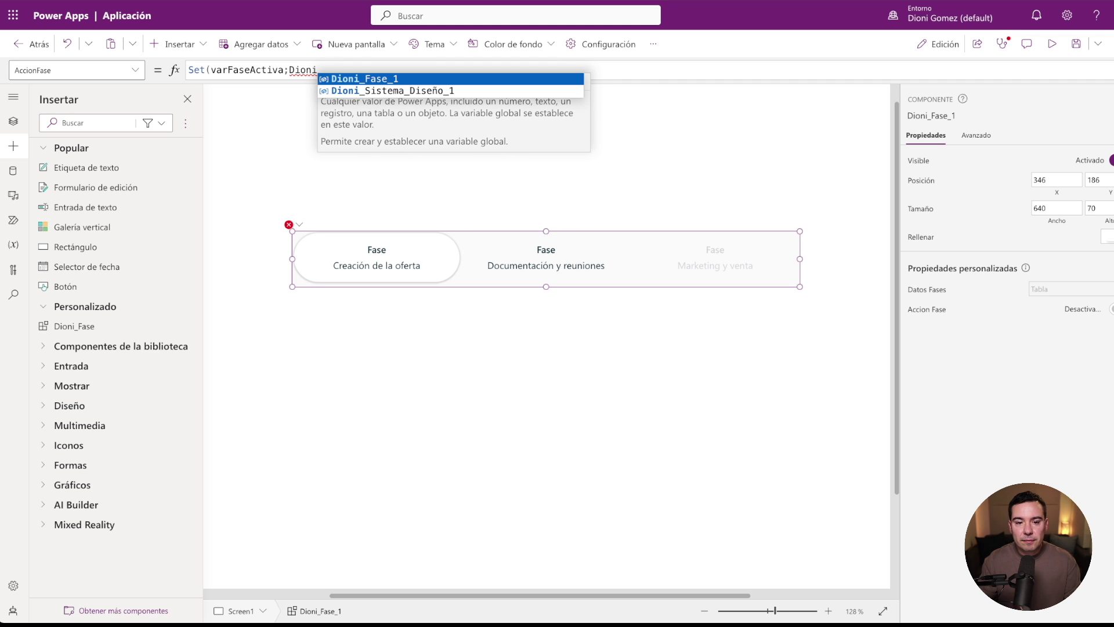
key(Tab)
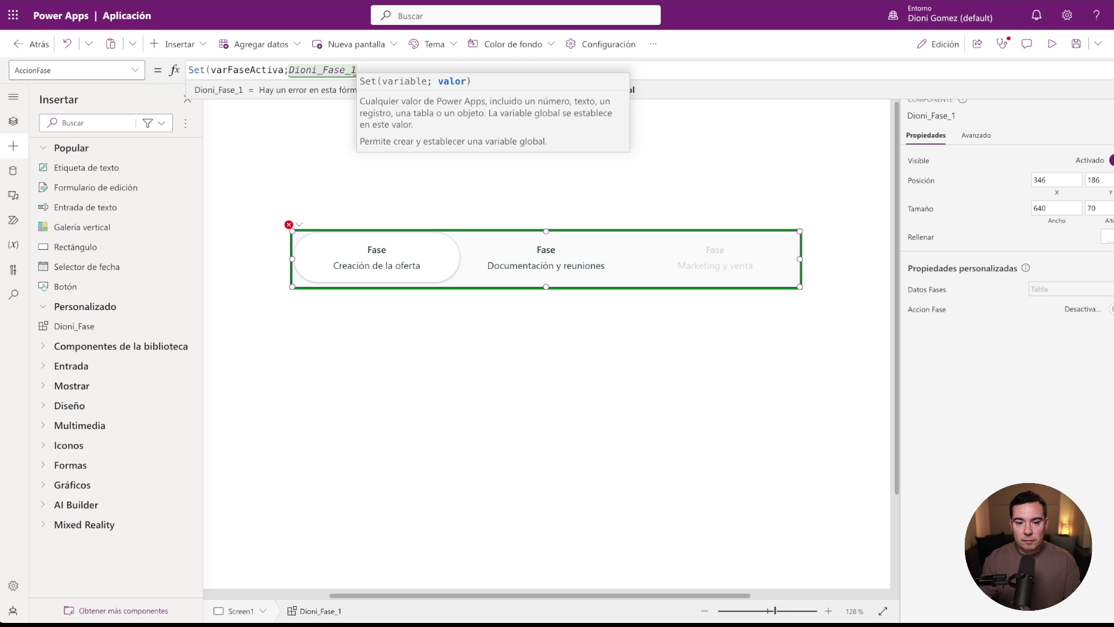
key(BackSpace)
key(BackSpace)
key(BackSpace)
key(BackSpace)
key(BackSpace)
key(BackSpace)
key(BackSpace)
key(BackSpace)
key(BackSpace)
key(BackSpace)
key(BackSpace)
key(BackSpace)
Set the value argument of the AccionFase Set call to Self.FaseSeleccionada.
text(Self)
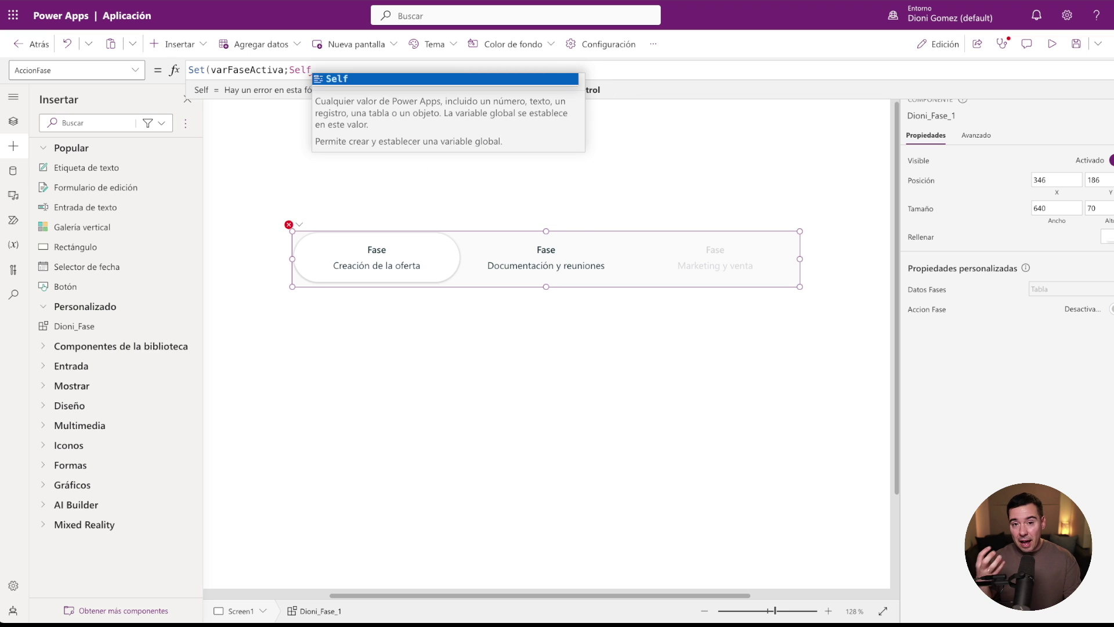
text(.)
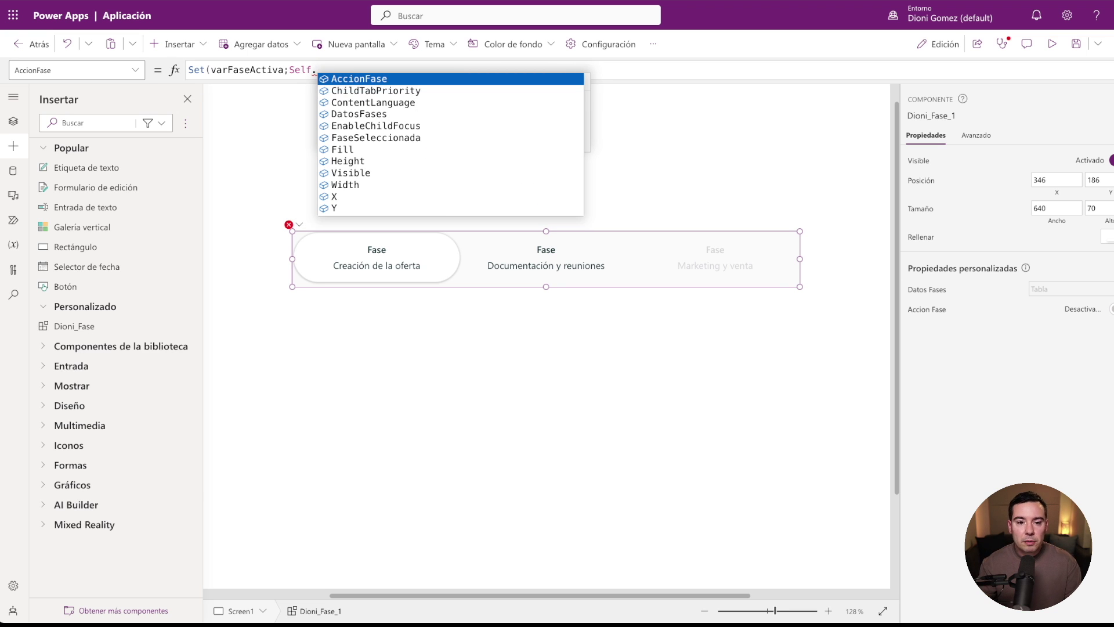
key(Down)
key(Down)
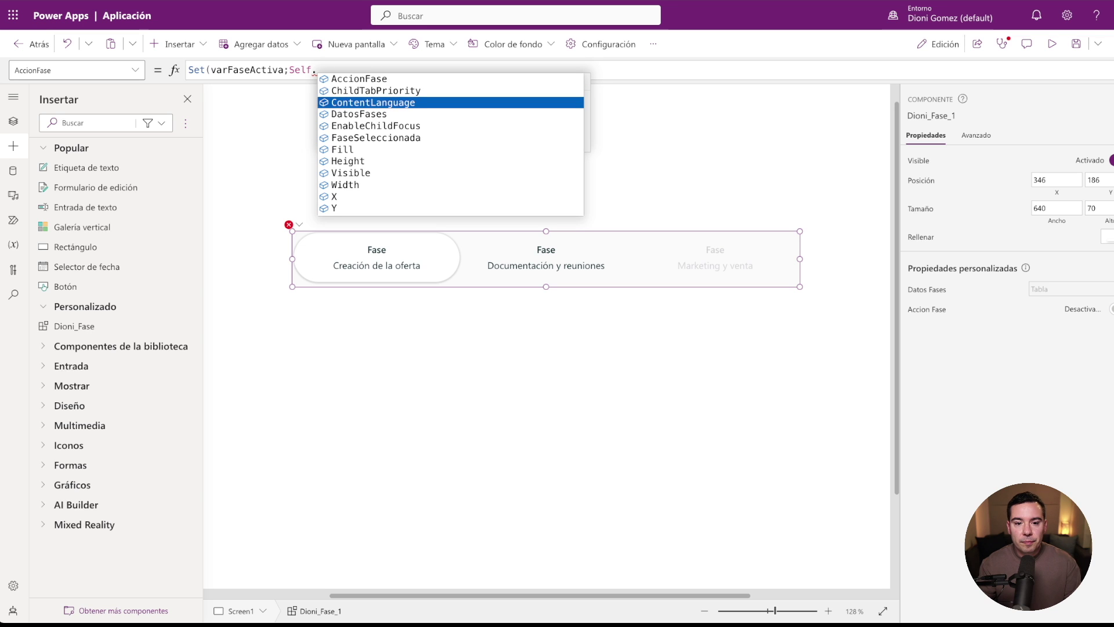
key(Up)
key(Up)
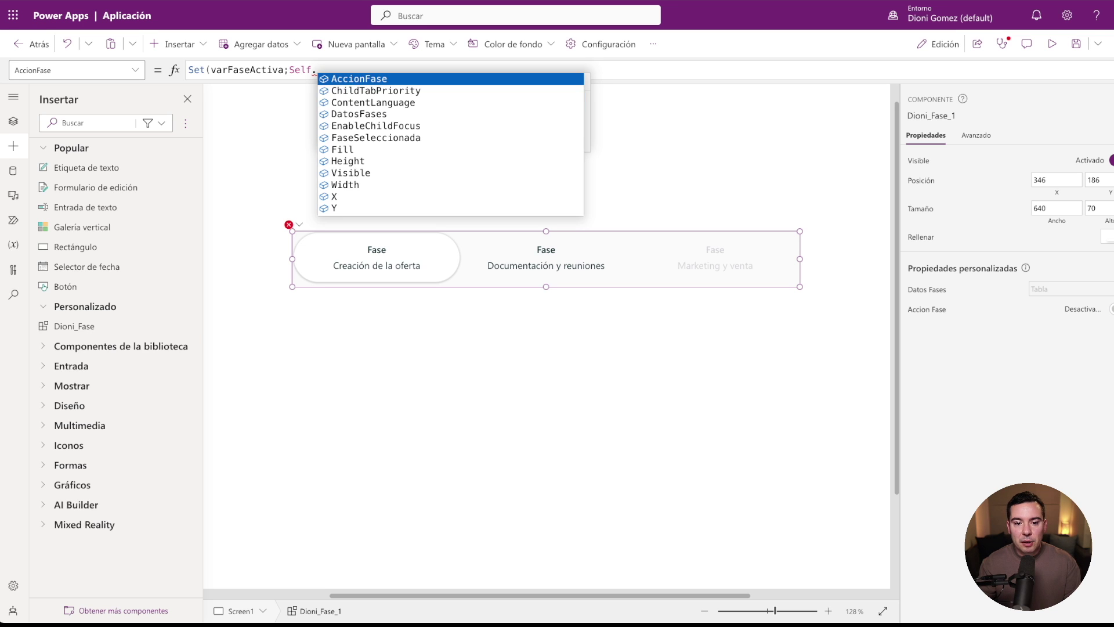
key(Down)
key(Down)
key(Down)
key(Down)
key(Down)
key(Tab)
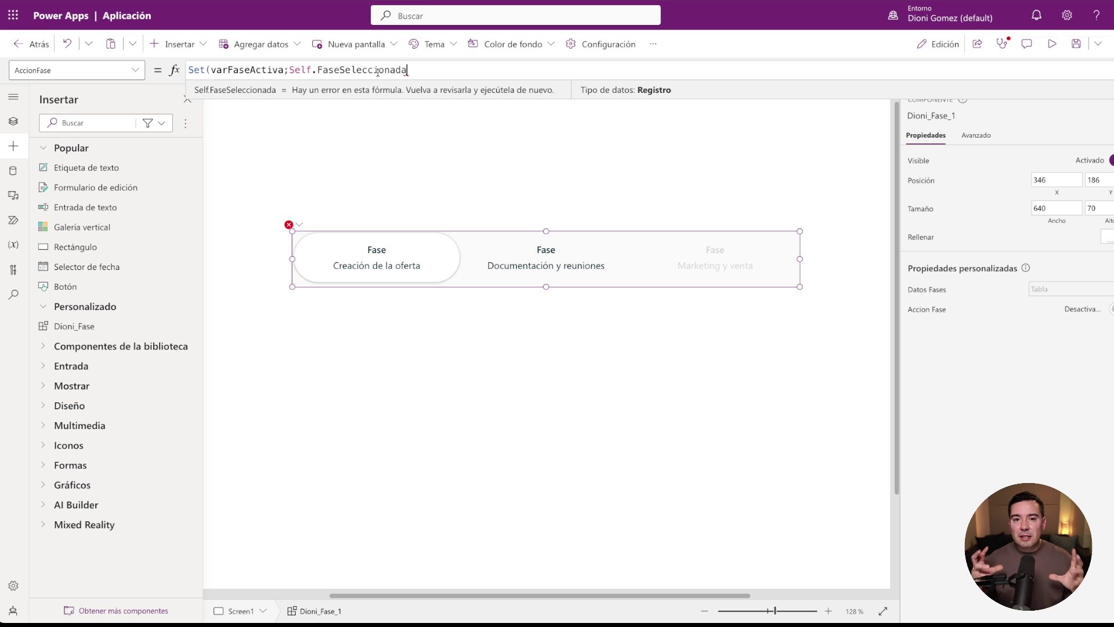
Append the ID field to Self.FaseSeleccionada and close the formula as Set(varFaseActiva;Self.FaseSeleccionada.ID).
text(.)
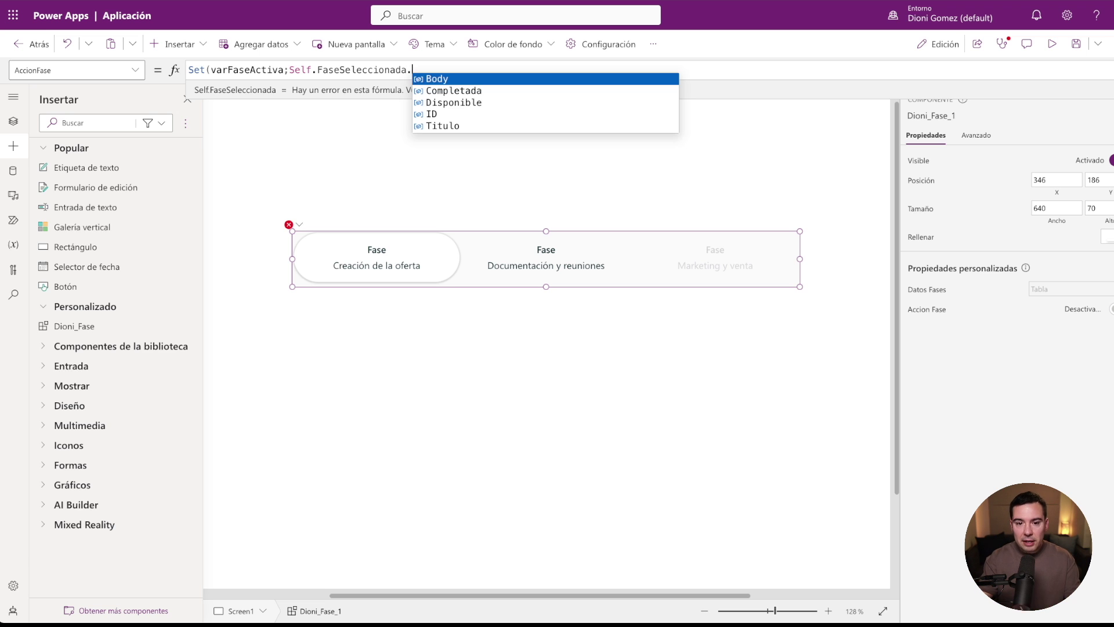
key(Down)
key(Down)
key(Down)
key(Tab)
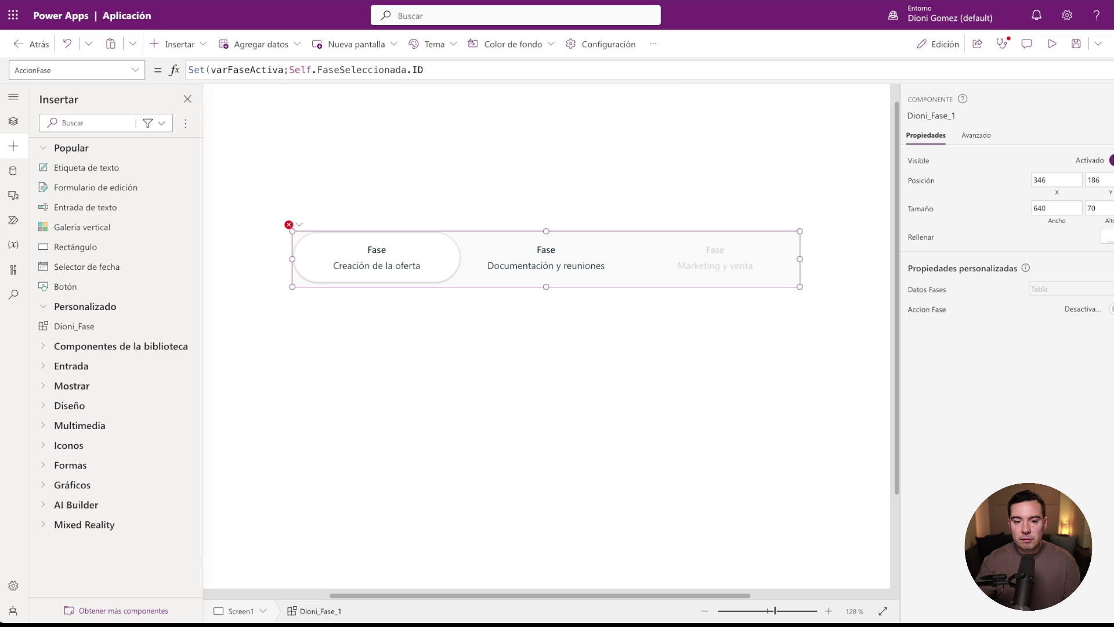
text(=)
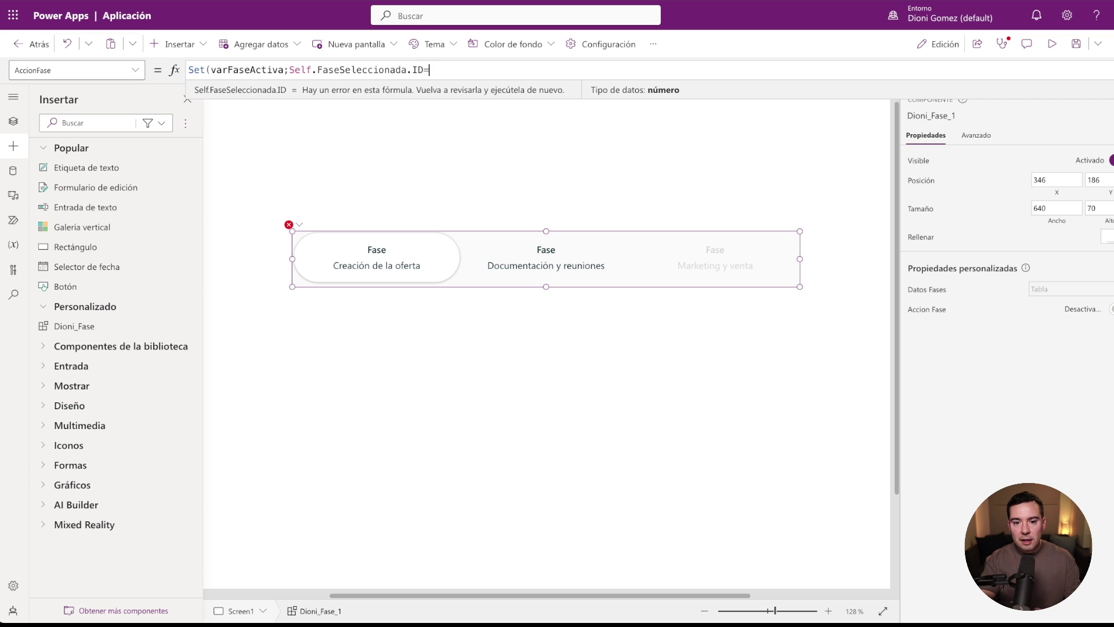
key(BackSpace)
text())
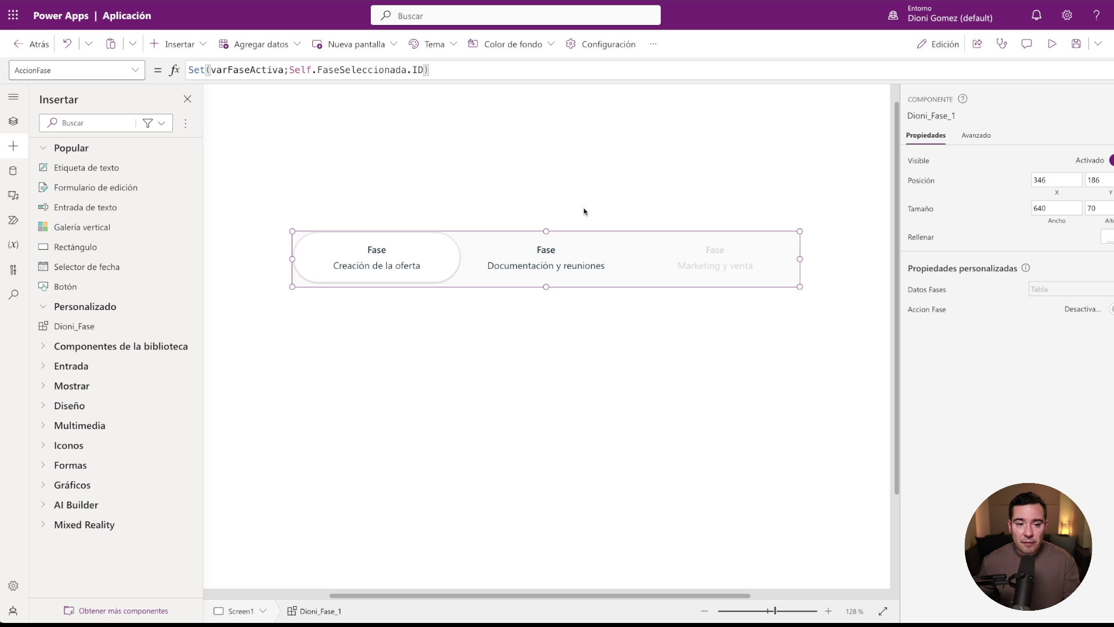
Insert a text label on Screen1 and place it below the phase component at about X 575, Y 285.
click(172, 44)
click(184, 118)
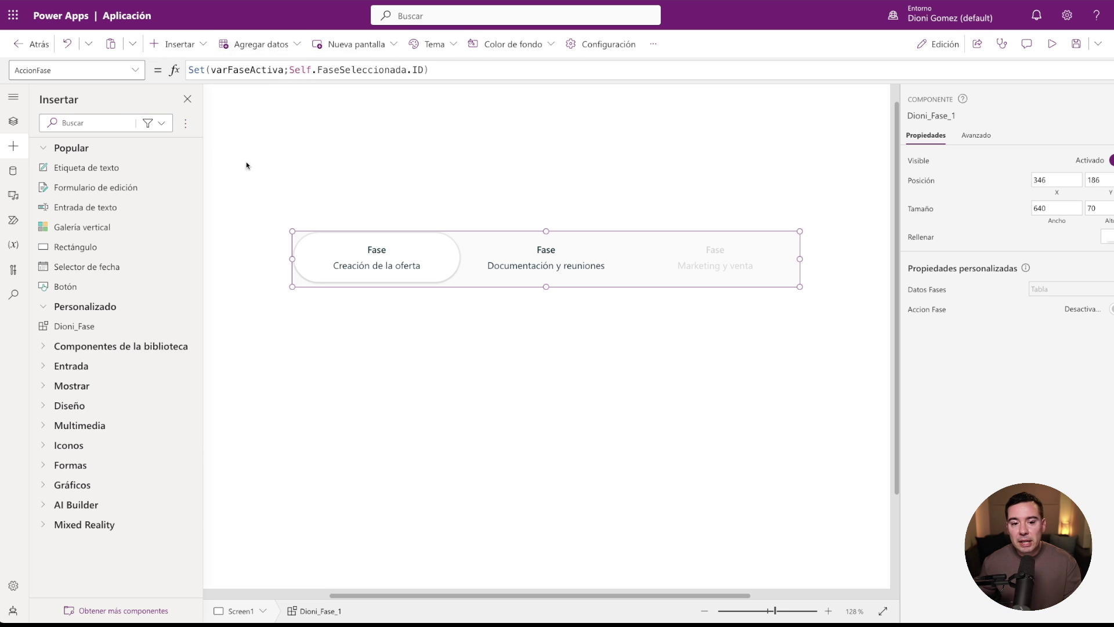
click(766, 613)
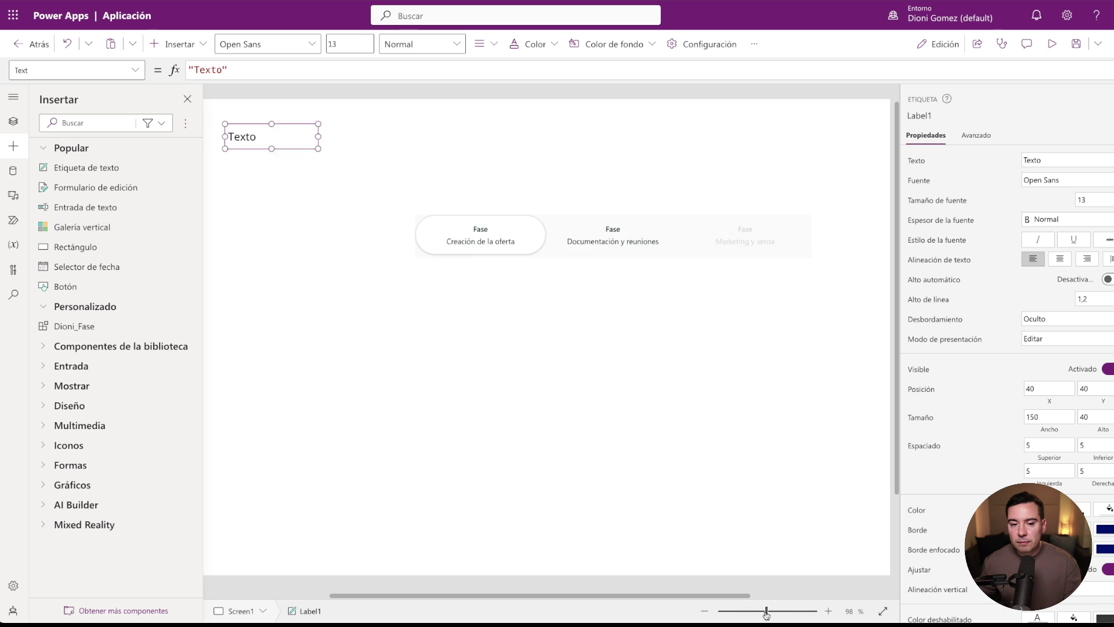
drag(290, 142, 609, 296)
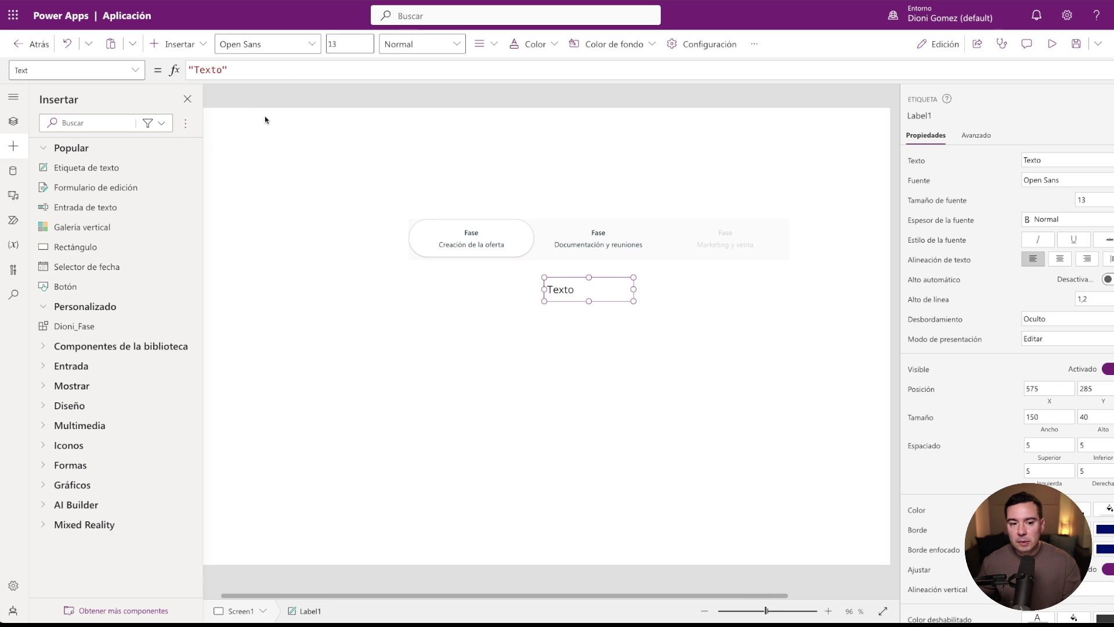
Replace the new label's Text formula with the variable varFaseActiva.
click(226, 71)
key(ctrl+a)
text(varFase)
key(Down)
key(Tab)
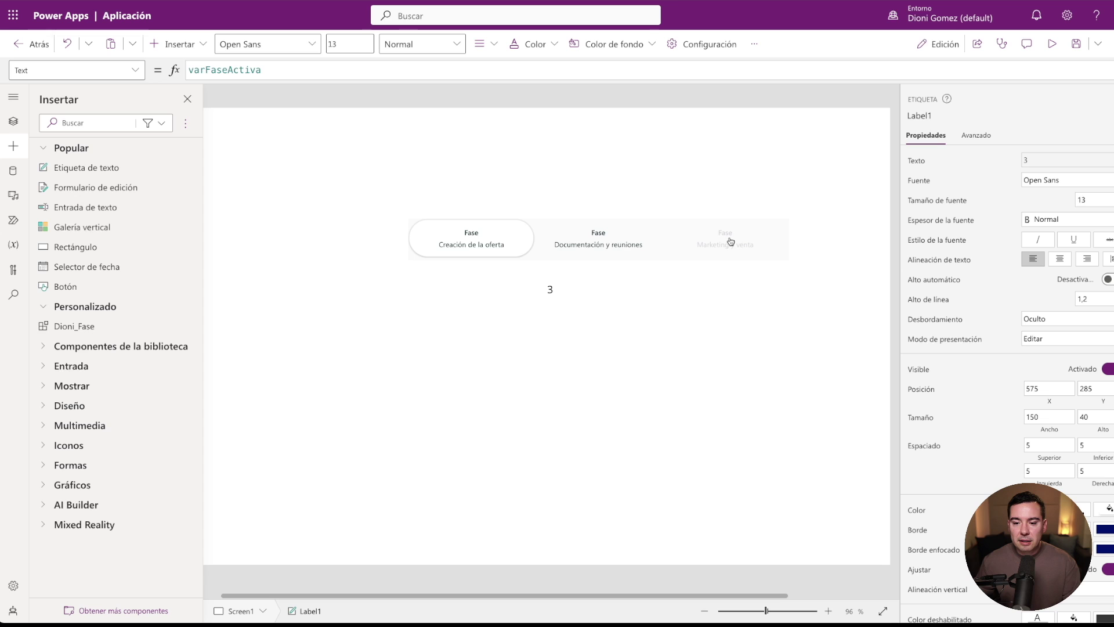
click(541, 289)
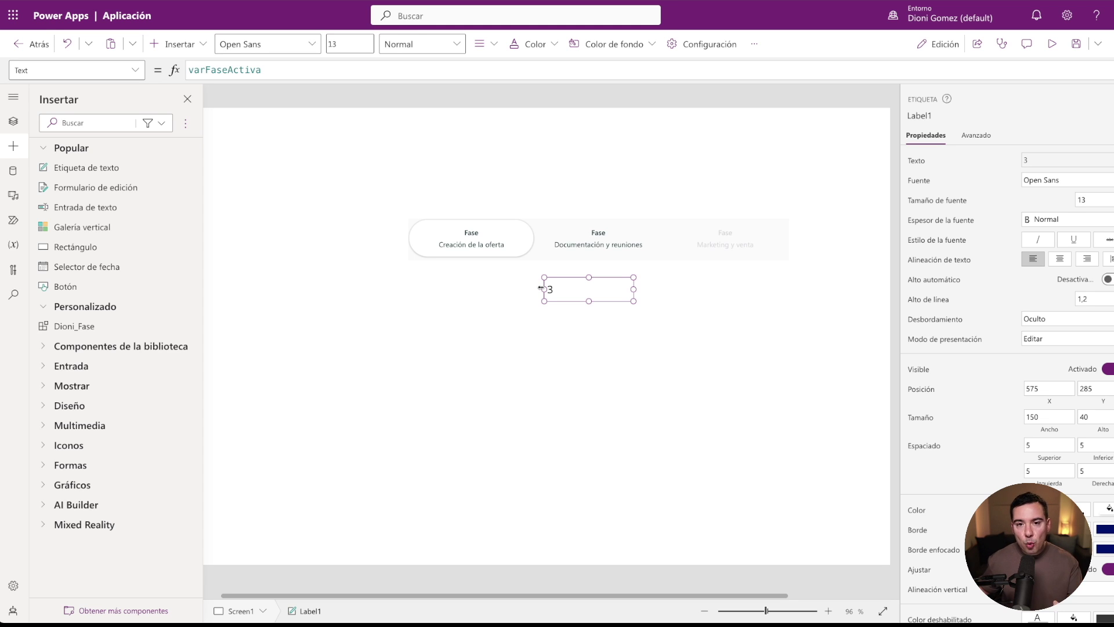
In the DatosFases formula of Dioni_Fase_1, set Completada of the record with ID 1 to varFaseActiva >=1.
click(550, 244)
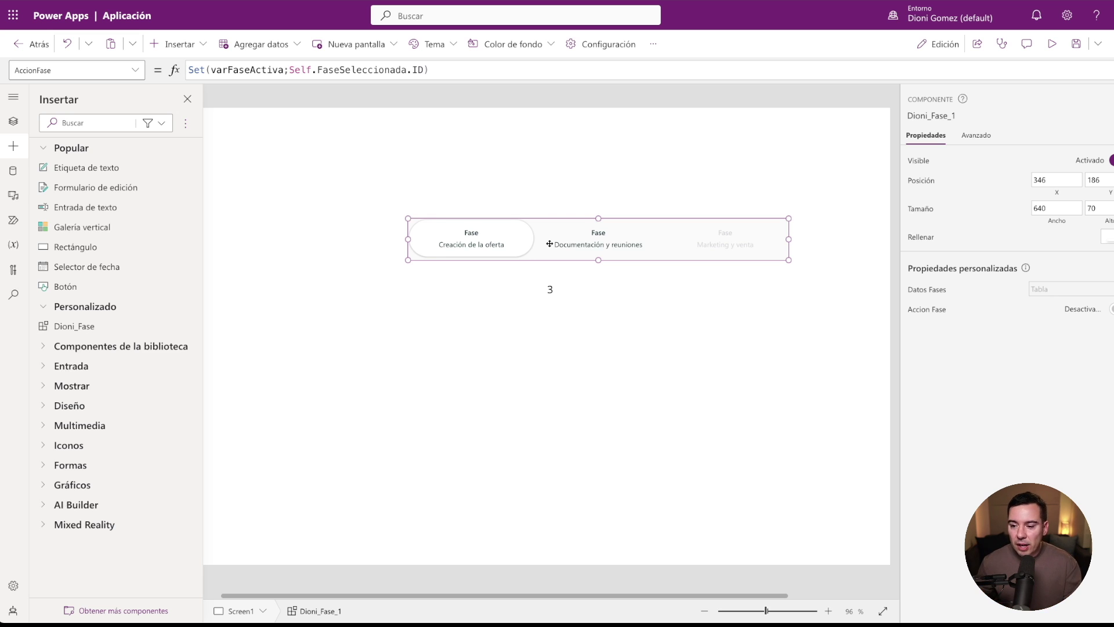
click(927, 290)
drag(447, 99, 438, 261)
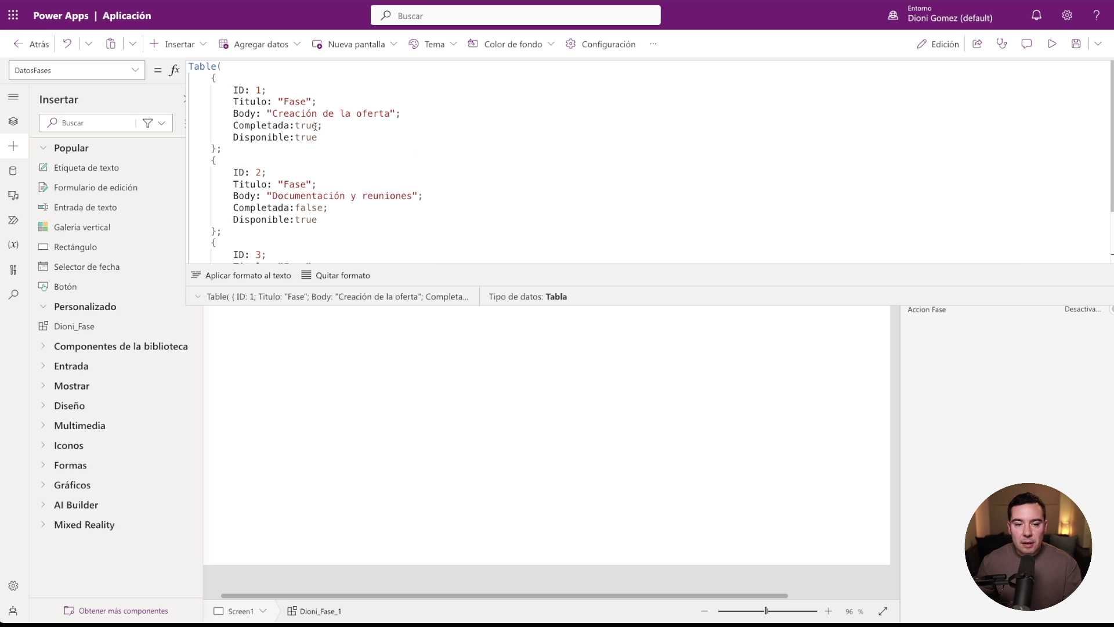
drag(318, 126, 296, 125)
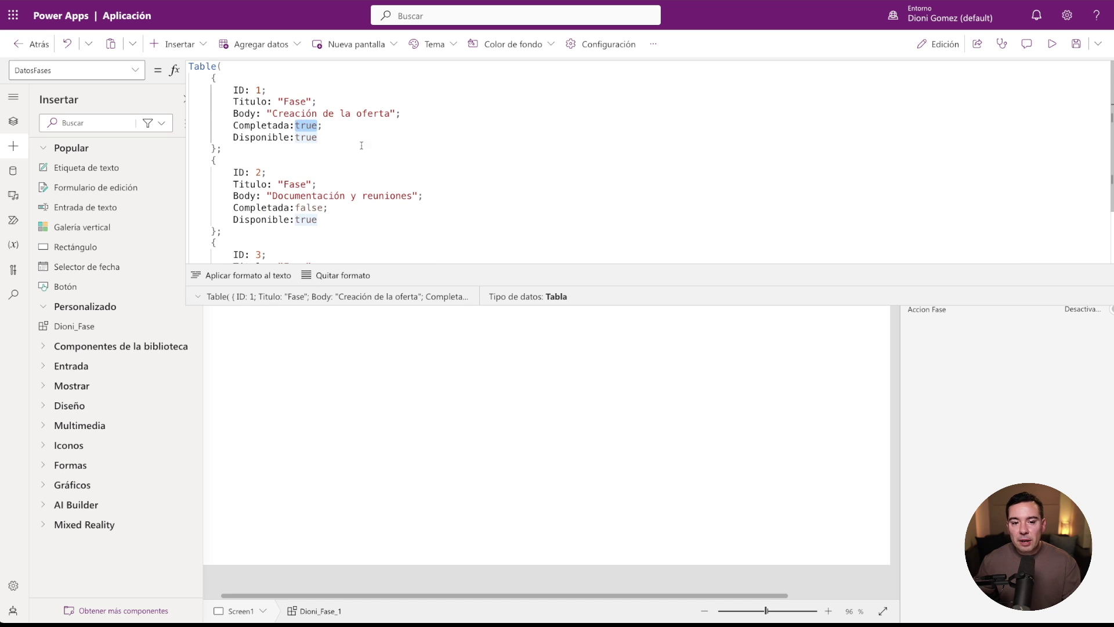
text(varFa)
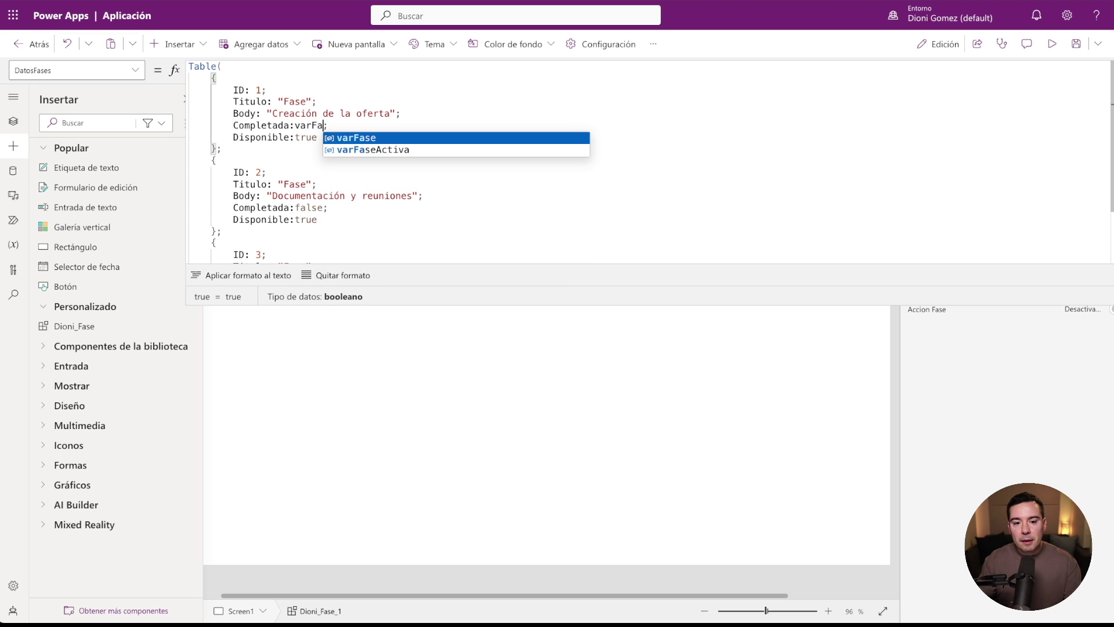
key(Down)
key(Tab)
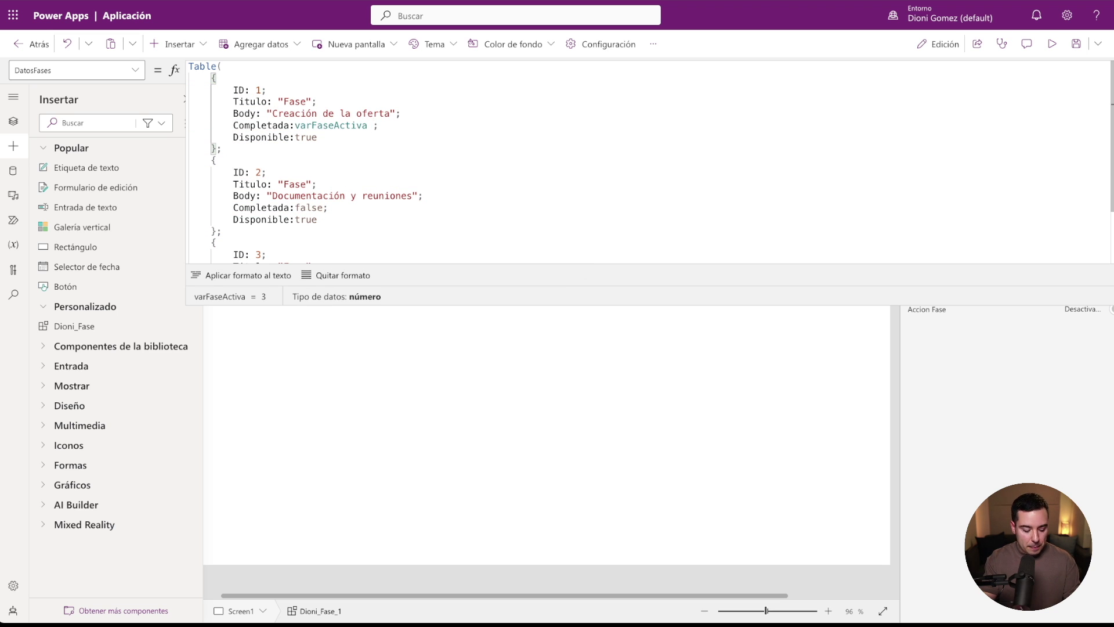
text(>)
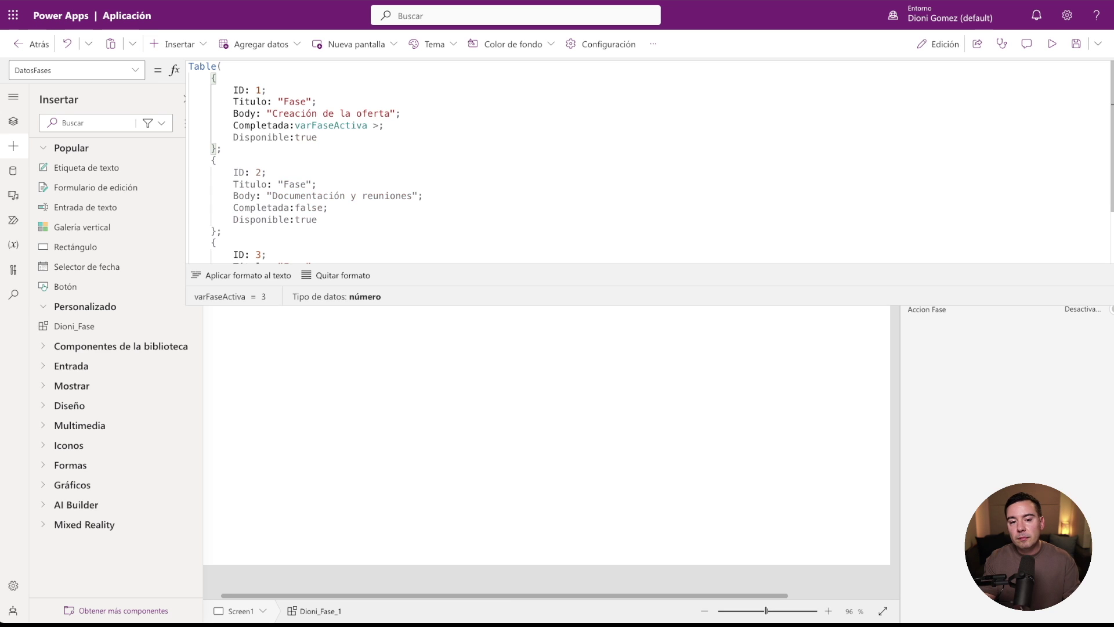
text(=1)
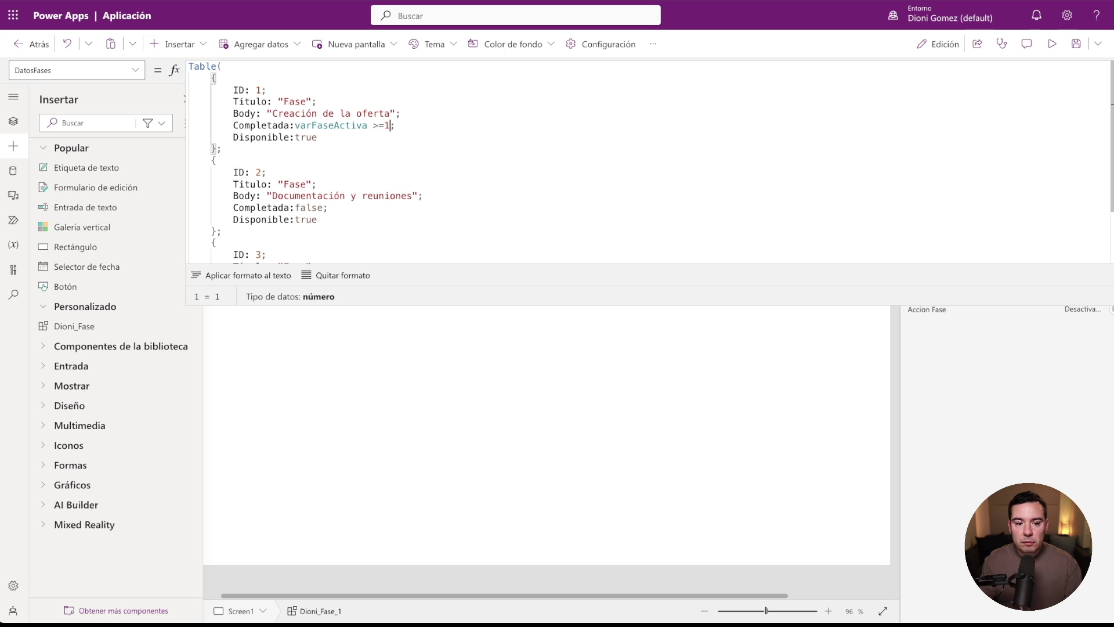
double_click(386, 126)
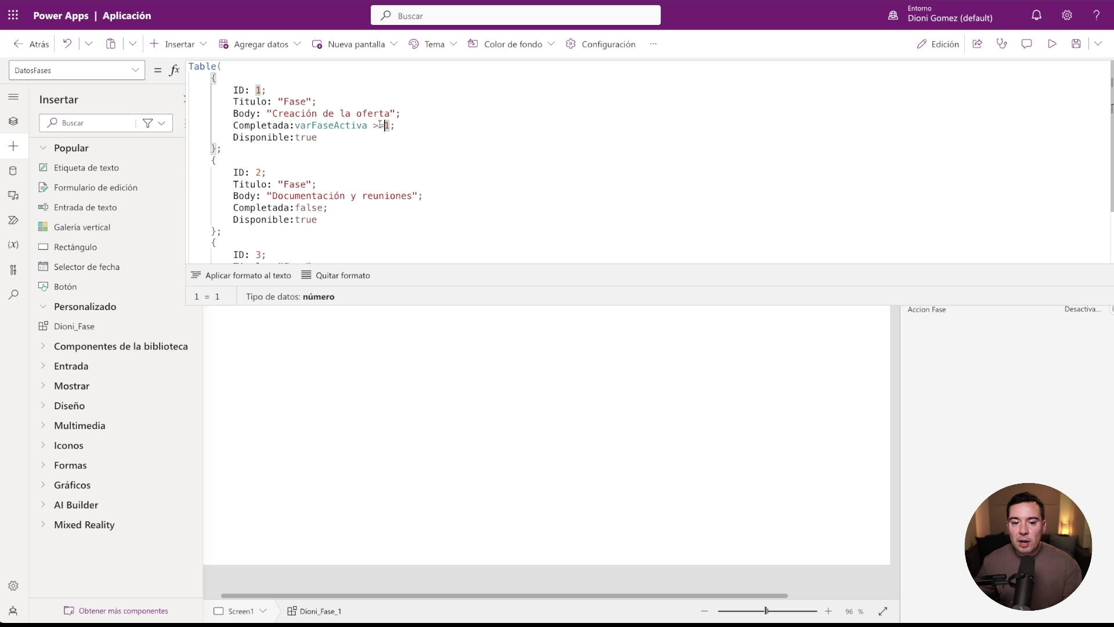
double_click(258, 90)
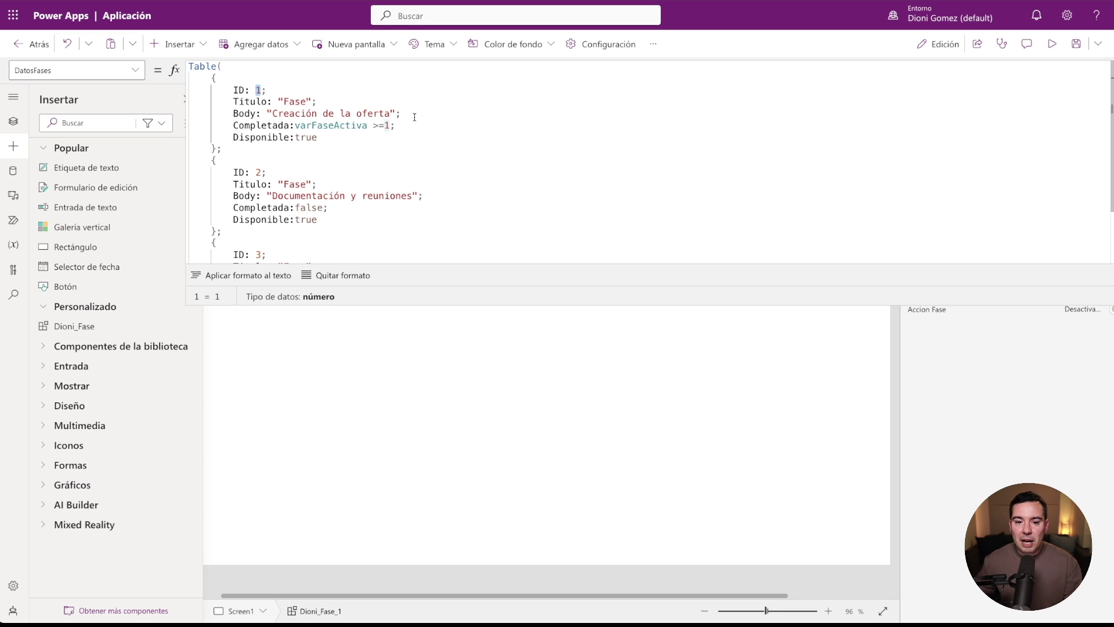
Copy the Completada condition to the record with ID 2 and change it to varFaseActiva >=2.
drag(390, 126, 296, 126)
key(ctrl+c)
drag(328, 208, 295, 208)
key(ctrl+v)
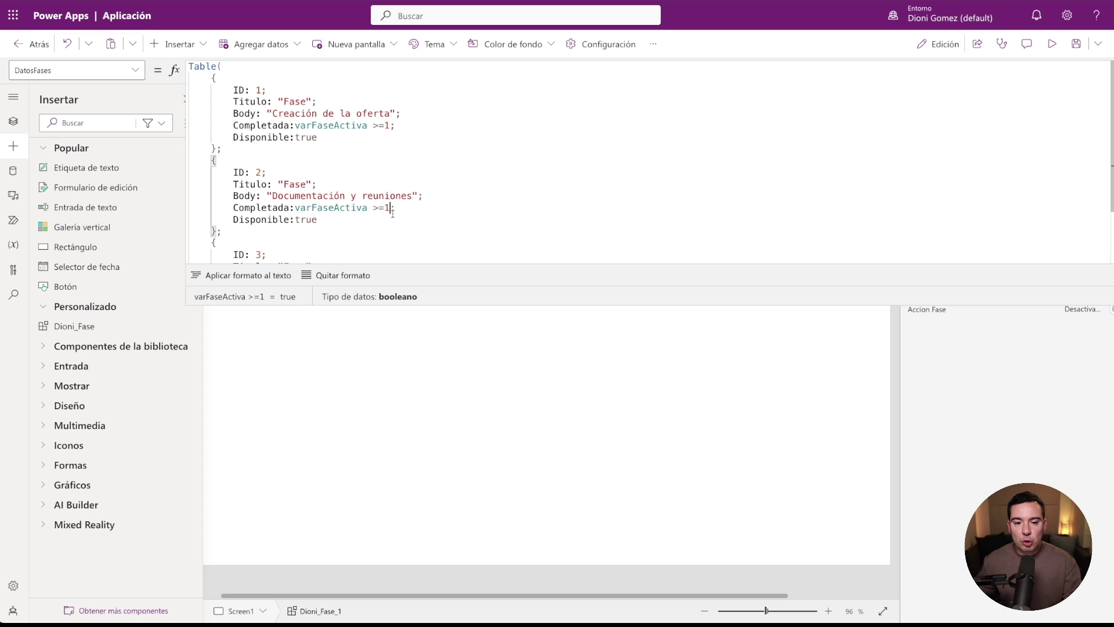
drag(390, 208, 385, 208)
text(2)
Copy the Completada condition to the record with ID 3, change it to varFaseActiva >=3, and collapse the formula editor.
scroll(386, 208, down, 2)
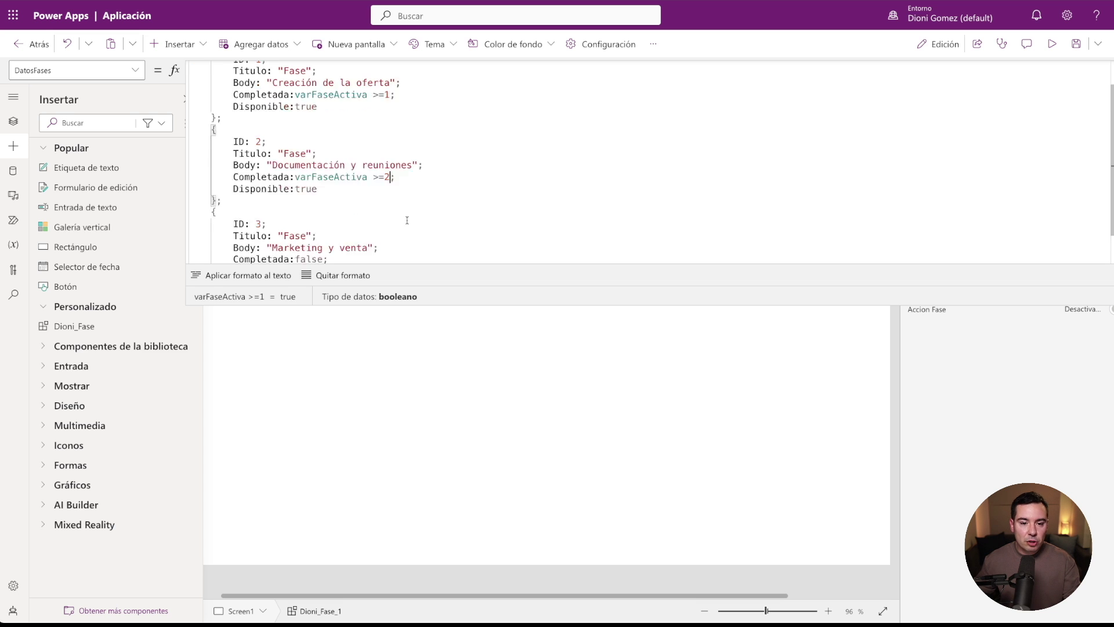
drag(390, 140, 296, 141)
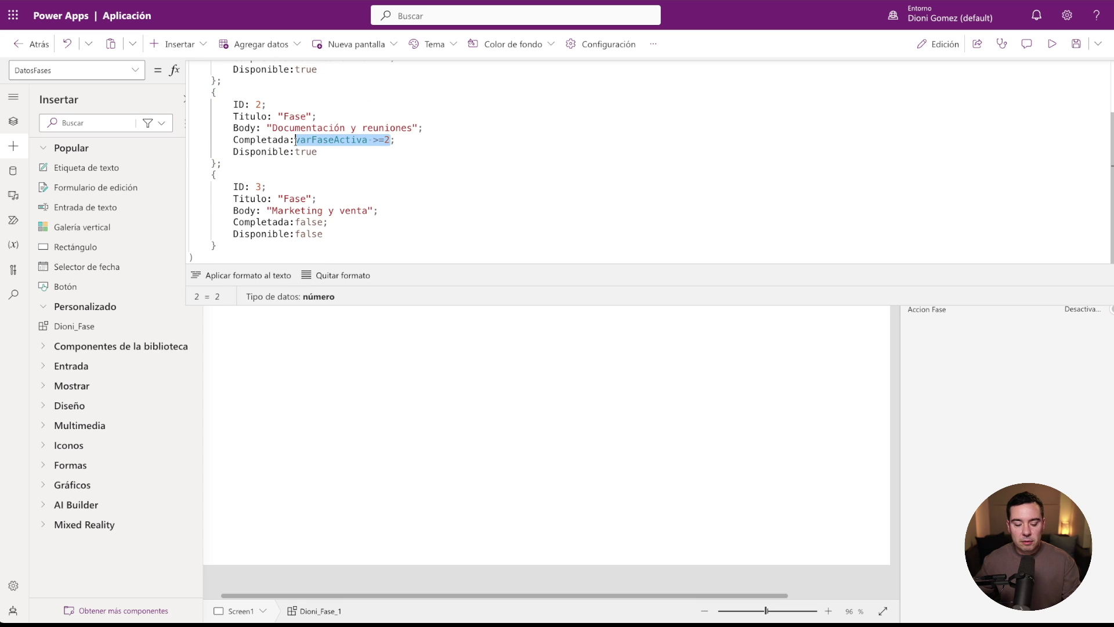
key(ctrl+c)
drag(327, 222, 295, 222)
key(ctrl+v)
key(BackSpace)
text(3)
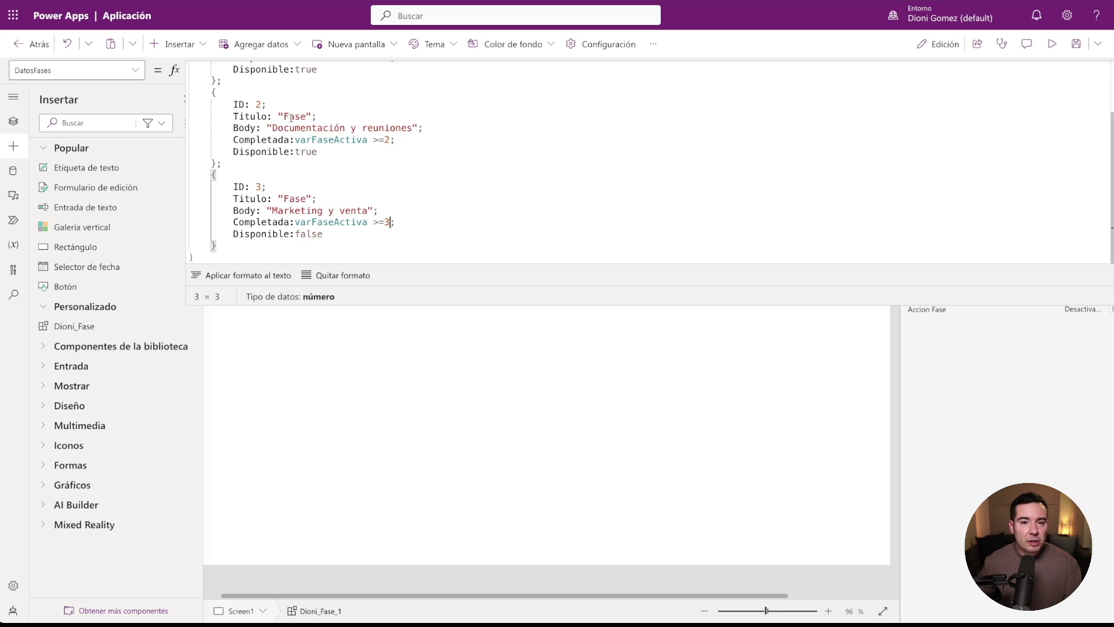
click(1089, 82)
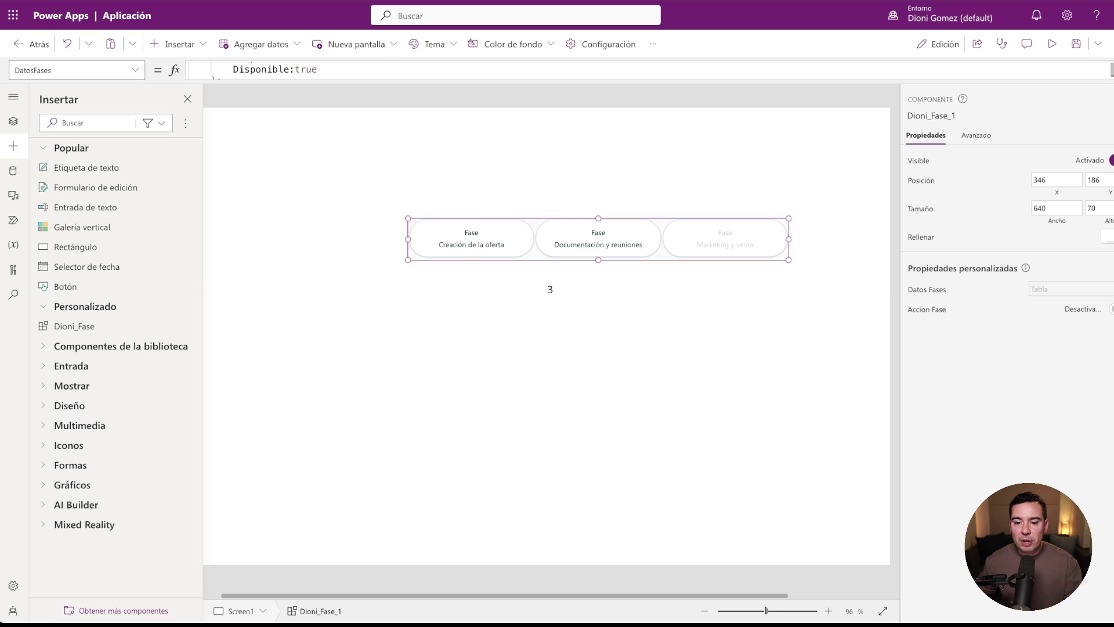
Test the Dioni_Fase component on Screen1 by activating its phases in turn and checking the highlighting and the label.
alt+click(470, 244)
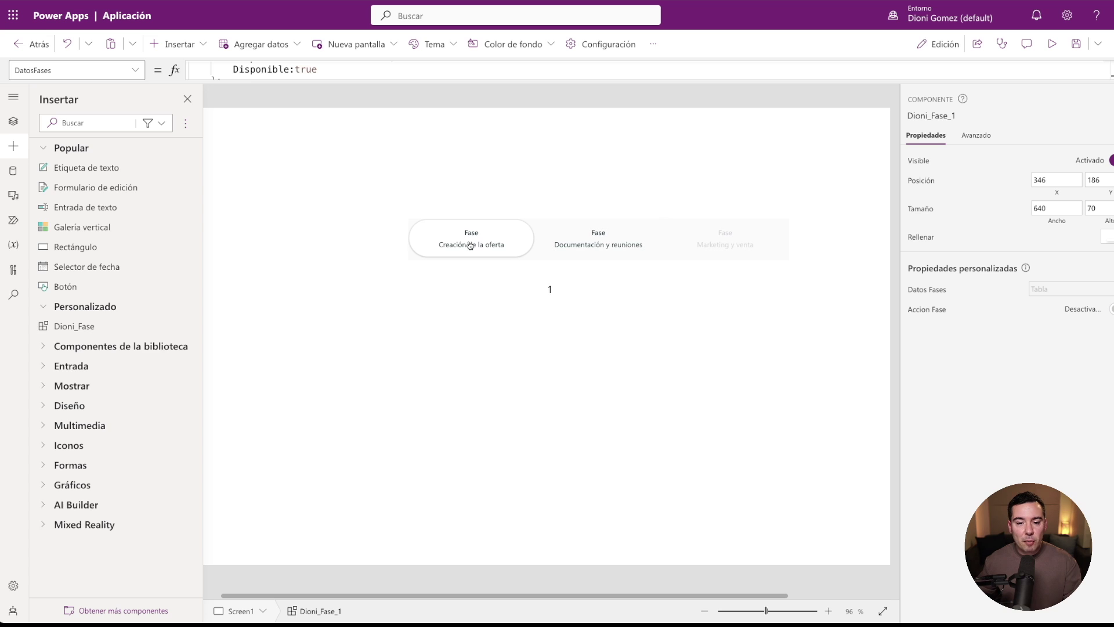
alt+click(597, 244)
alt+click(728, 246)
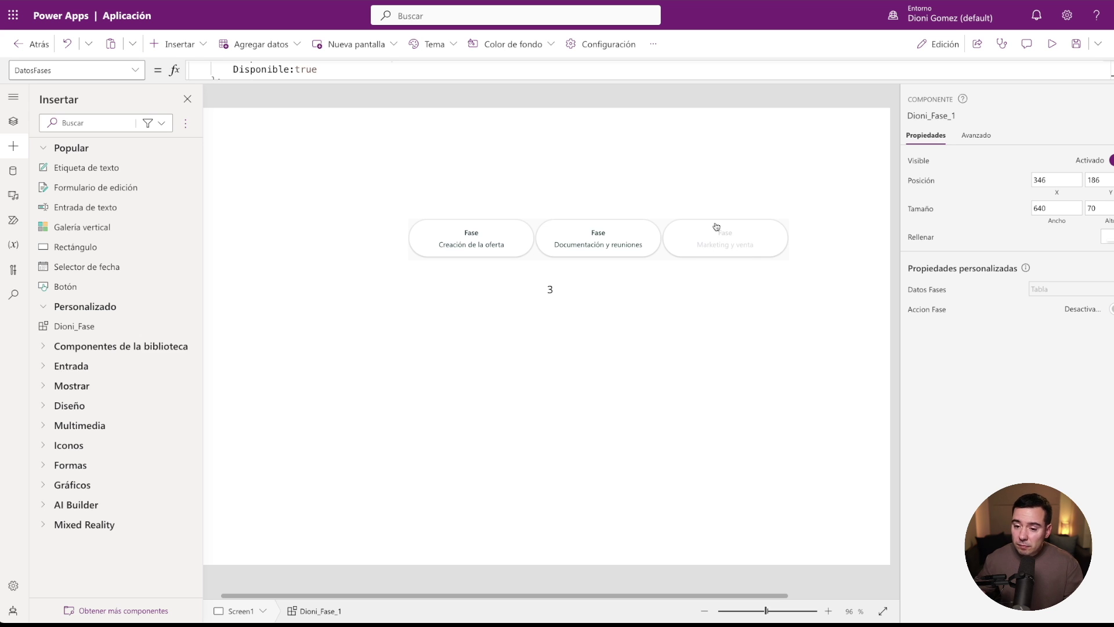
click(444, 246)
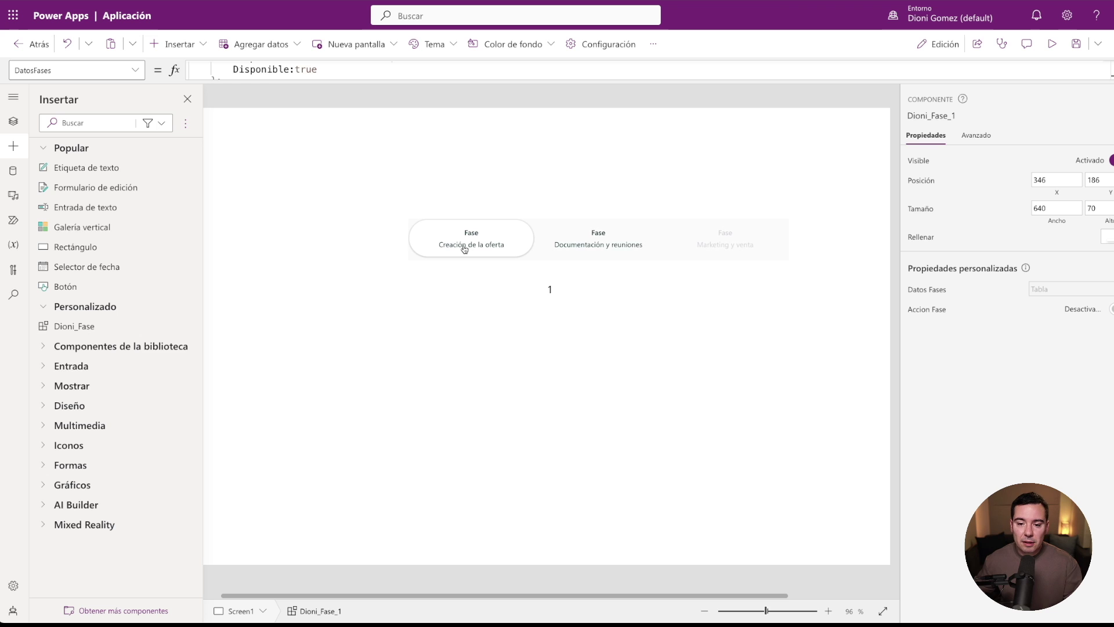
click(607, 249)
click(719, 246)
click(488, 246)
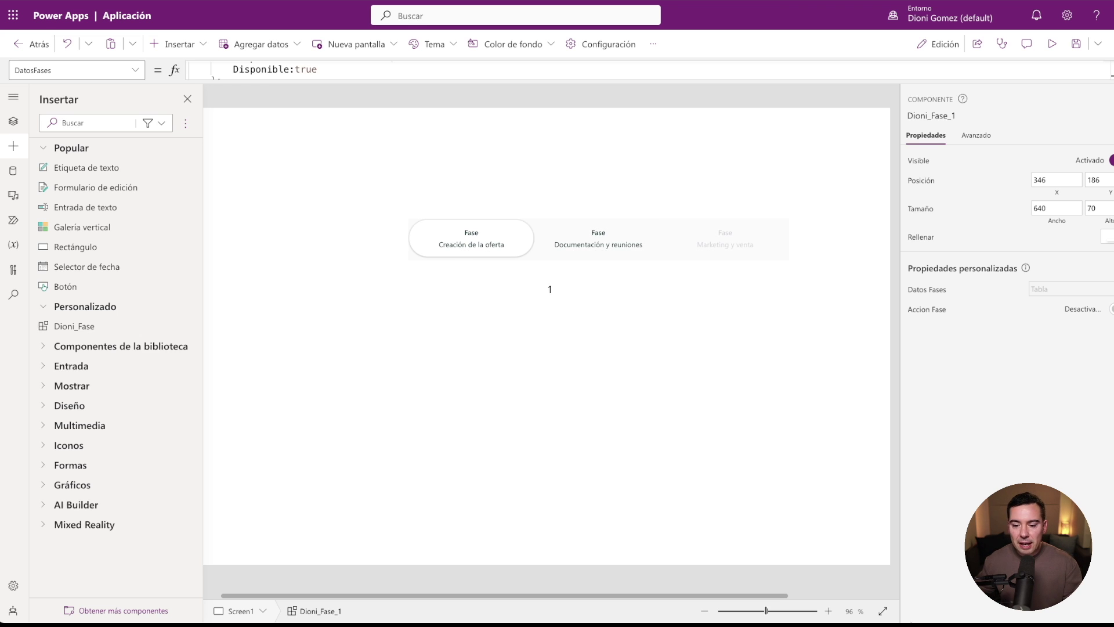
drag(767, 612, 778, 610)
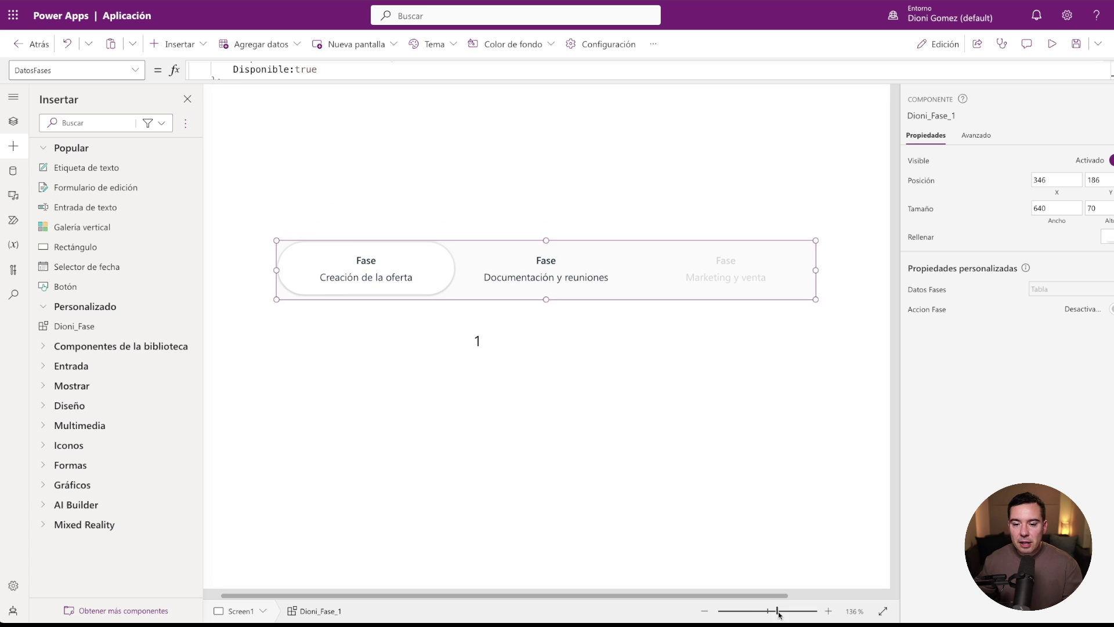
click(550, 283)
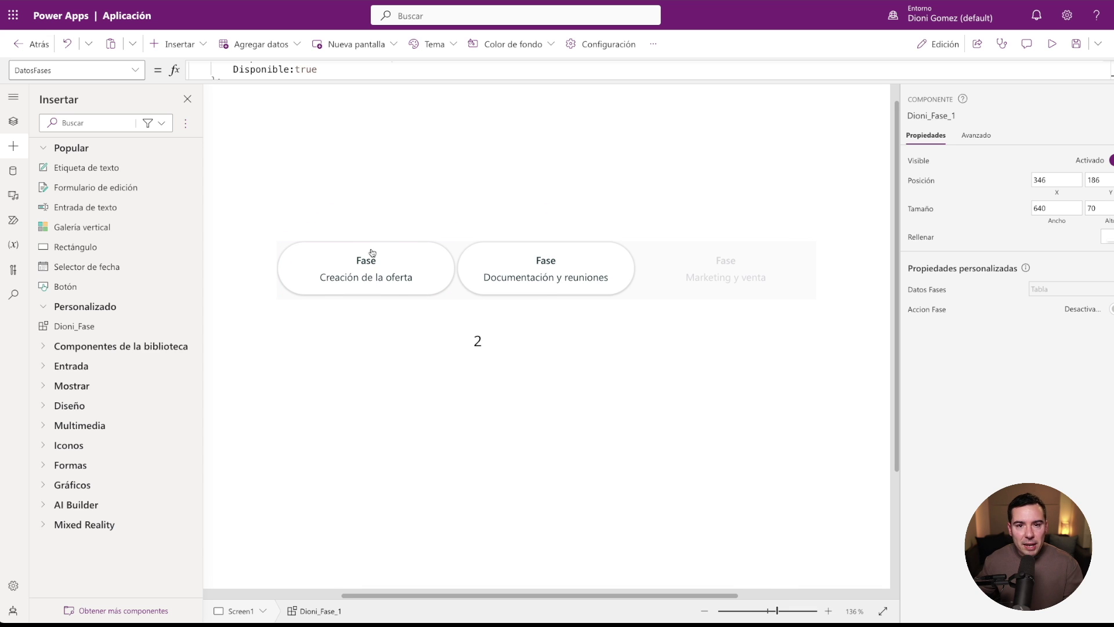
click(401, 279)
click(605, 282)
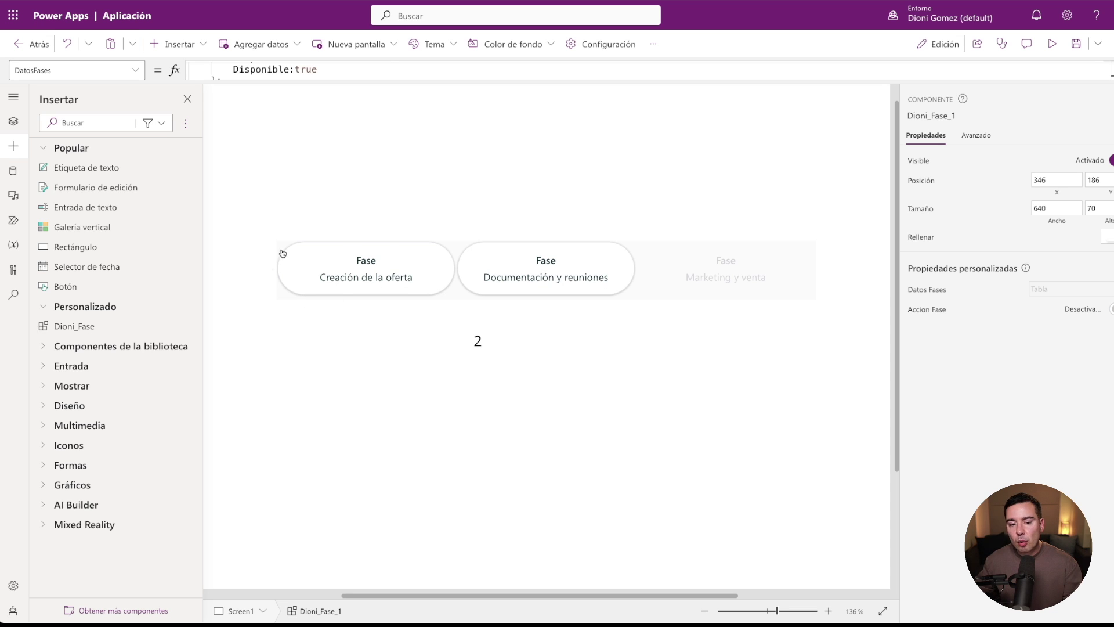
Open the Dioni_Fase component for editing, expand its gallery and container, and check the variable name in Bt_Fase's OnSelect formula.
click(404, 274)
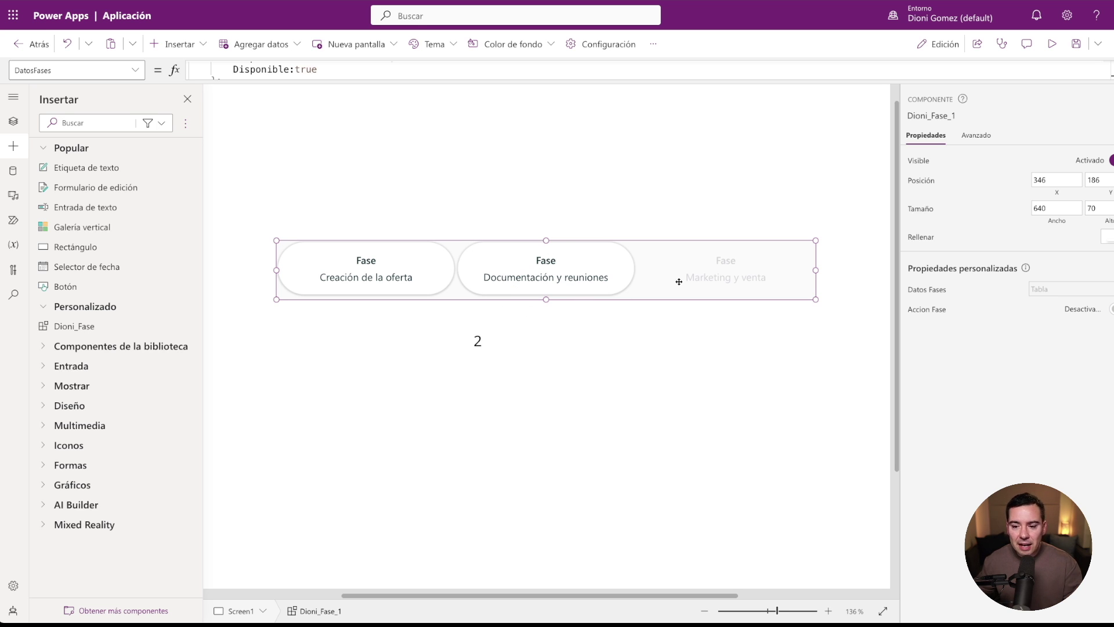
click(13, 122)
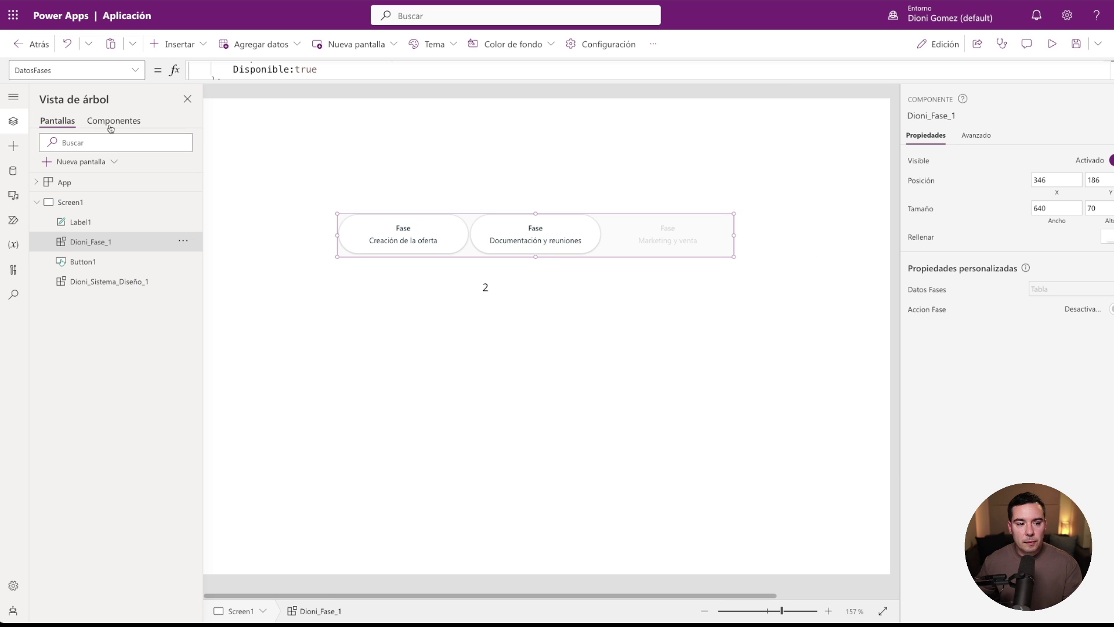
click(110, 124)
click(35, 182)
click(48, 202)
click(61, 221)
click(104, 228)
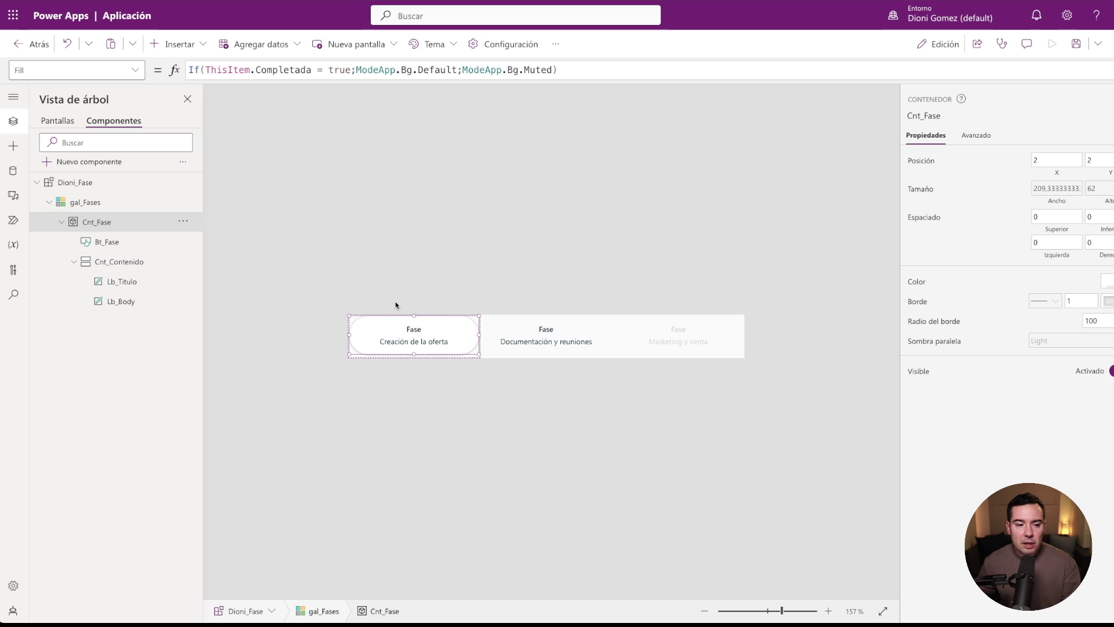
click(123, 242)
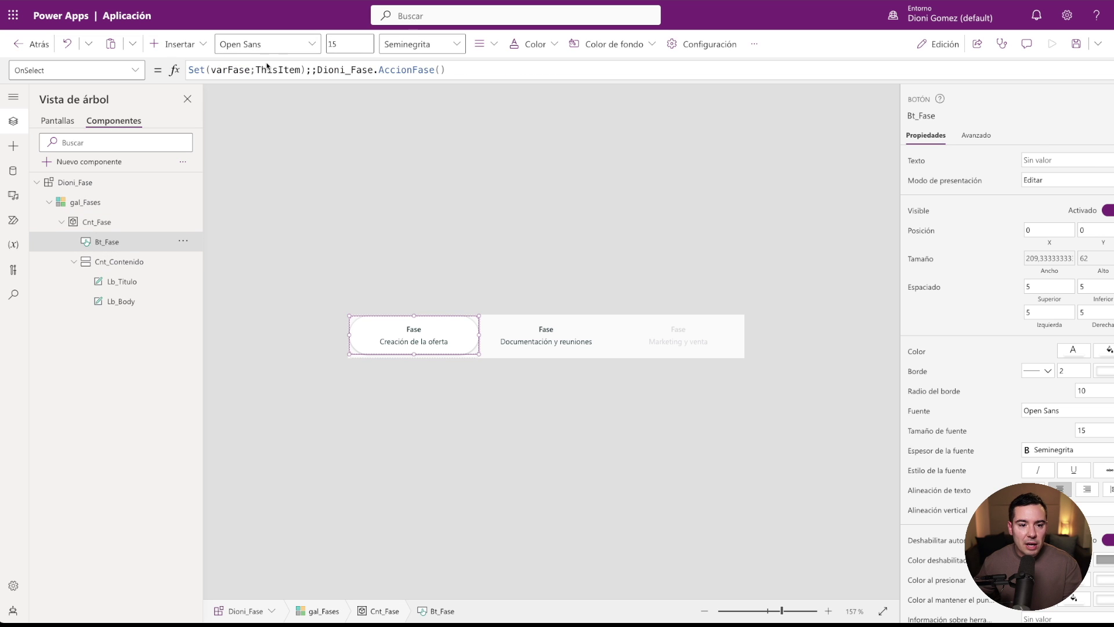
drag(250, 69, 209, 69)
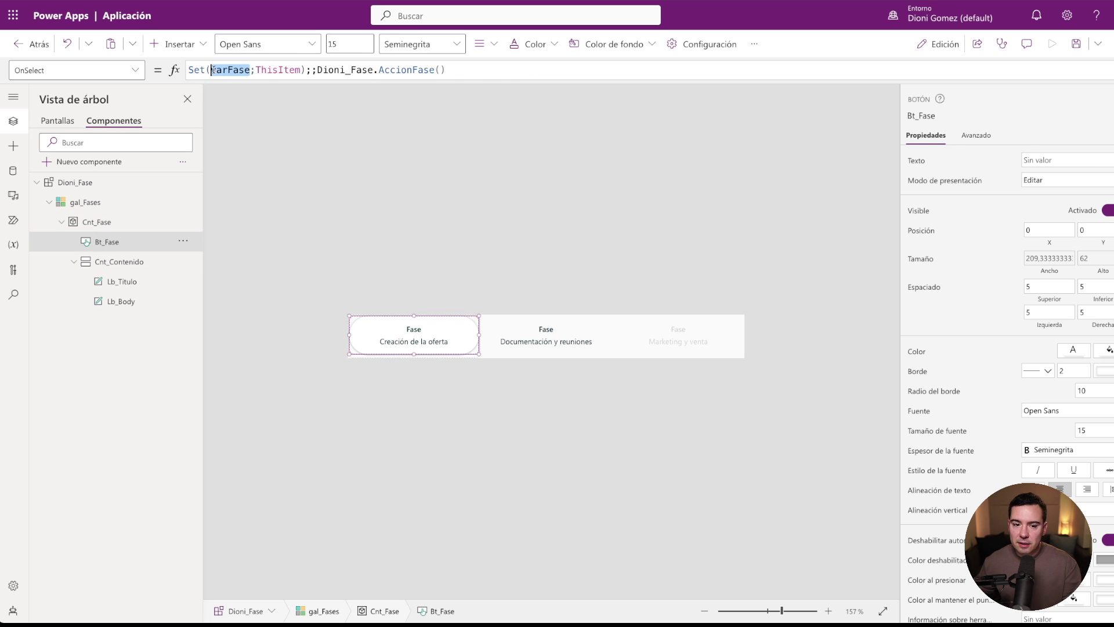
Start Cnt_Fase's Fill formula with an outer If whose condition is varFase > ThisItem.ID, placed before the existing Completada check.
click(84, 224)
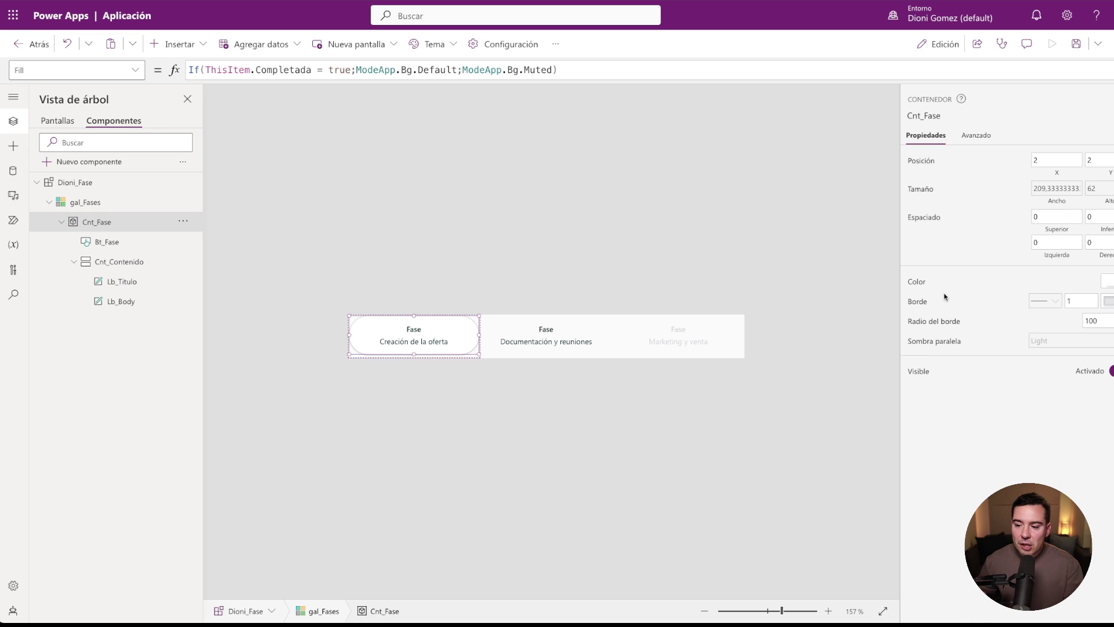
click(916, 287)
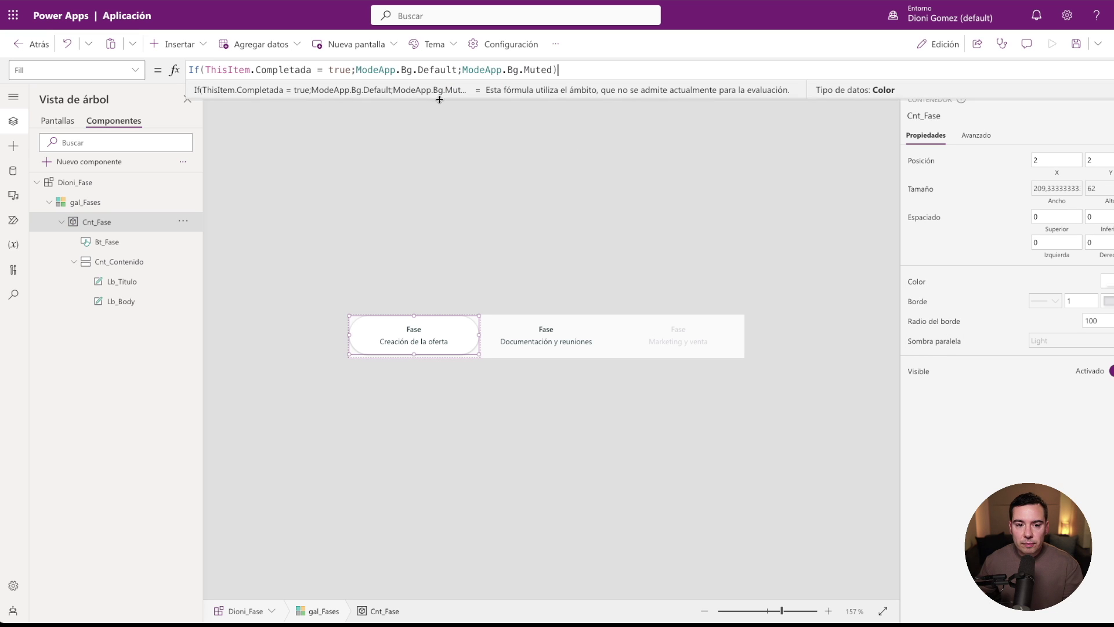
drag(440, 99, 440, 118)
click(189, 70)
text(If )
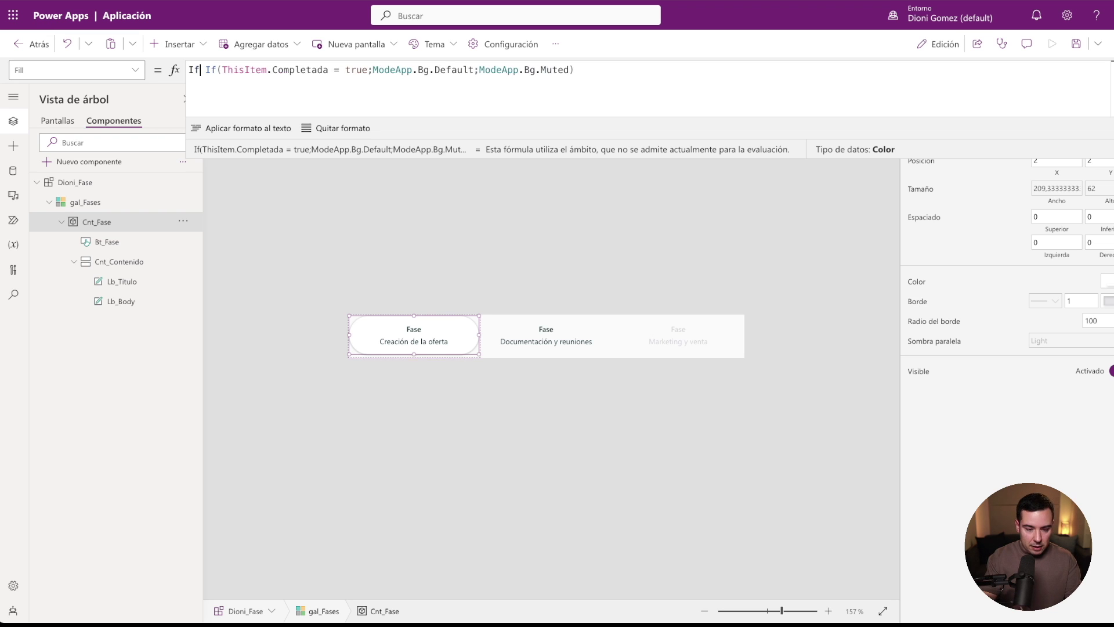
text((varFase)
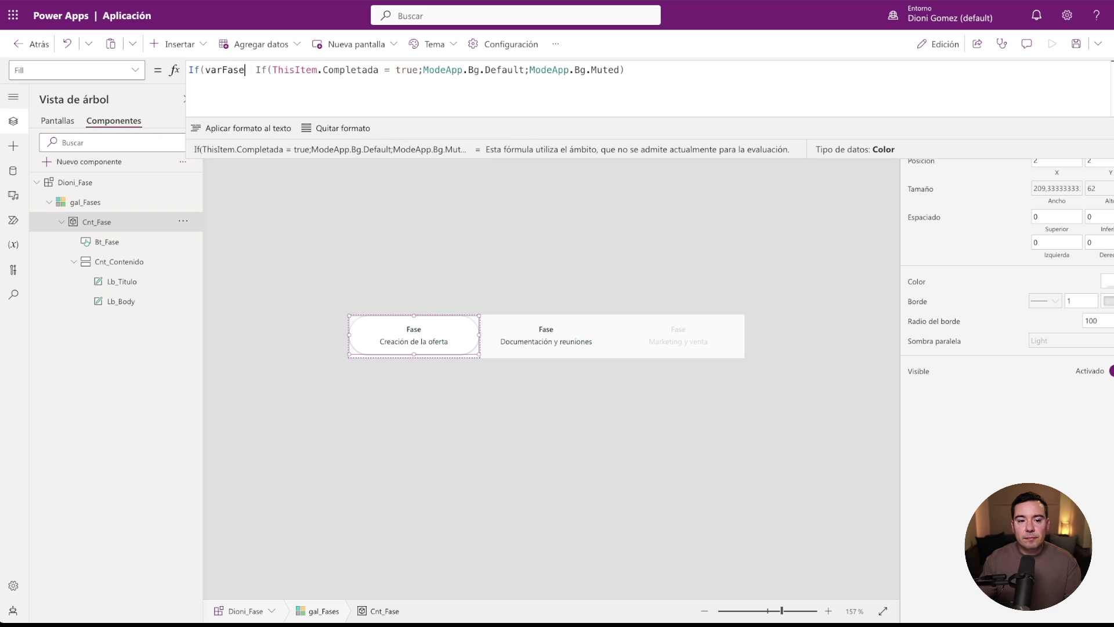
text( >)
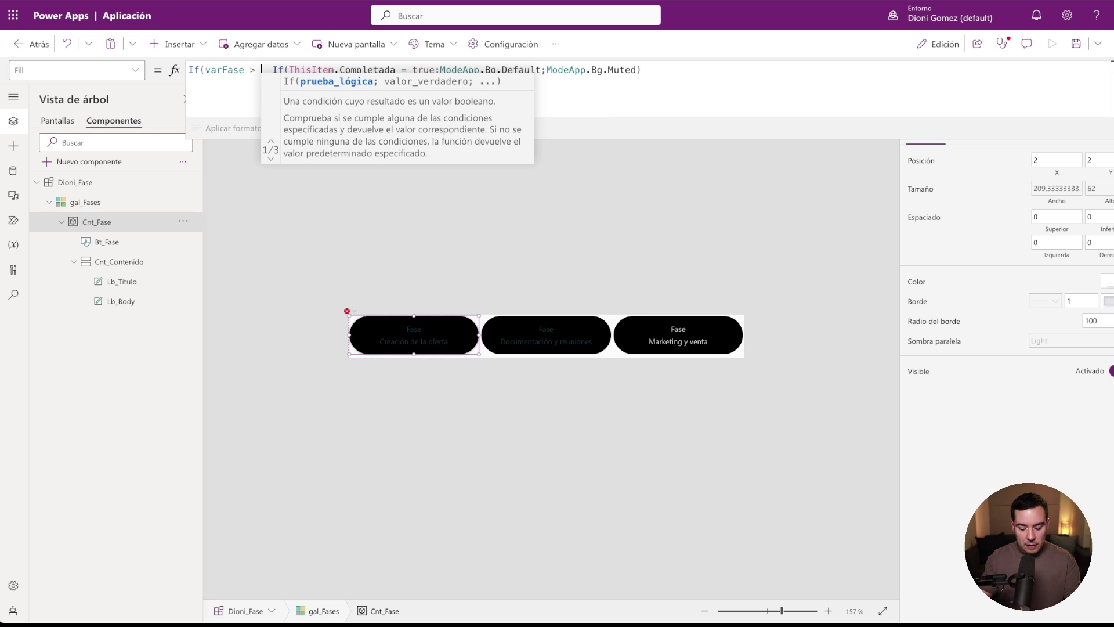
text( Thi)
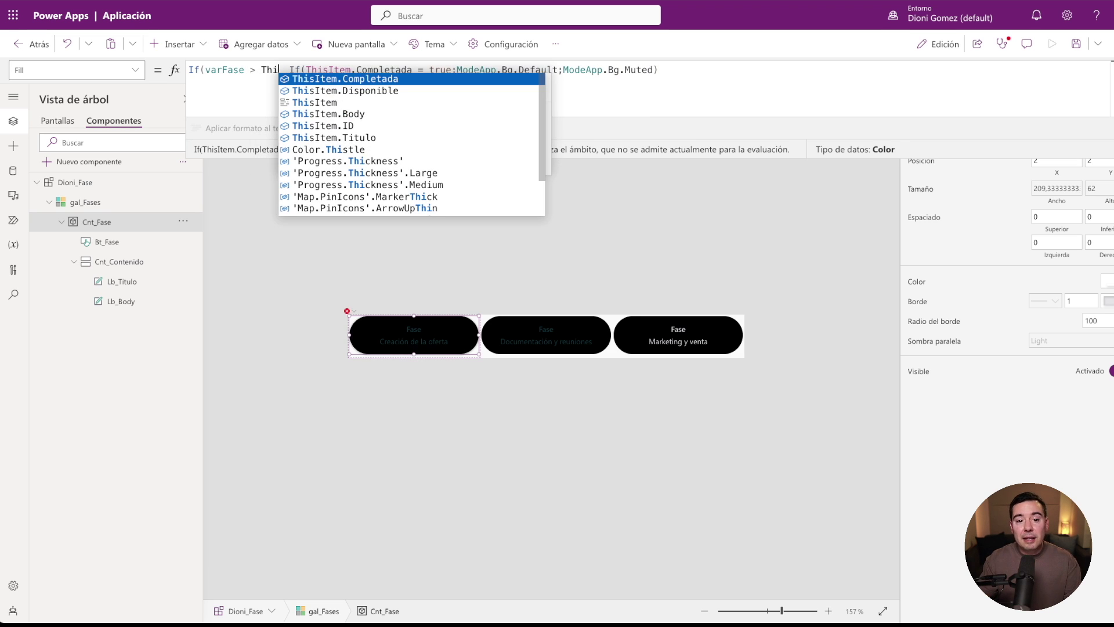
key(Down)
key(Down)
key(Down)
key(Down)
key(Tab)
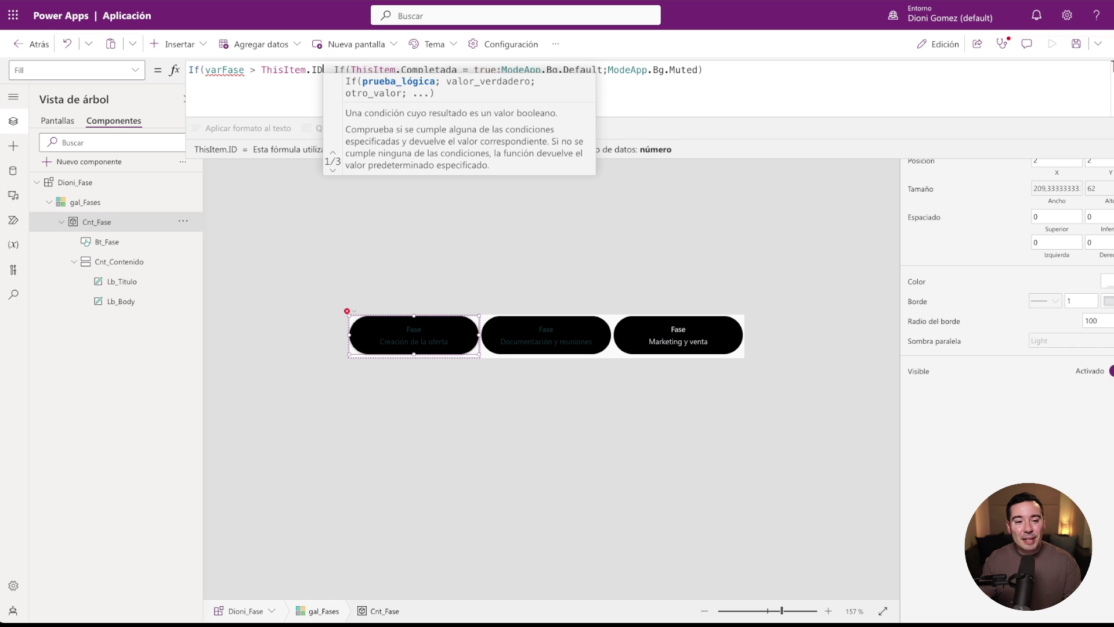
text(;)
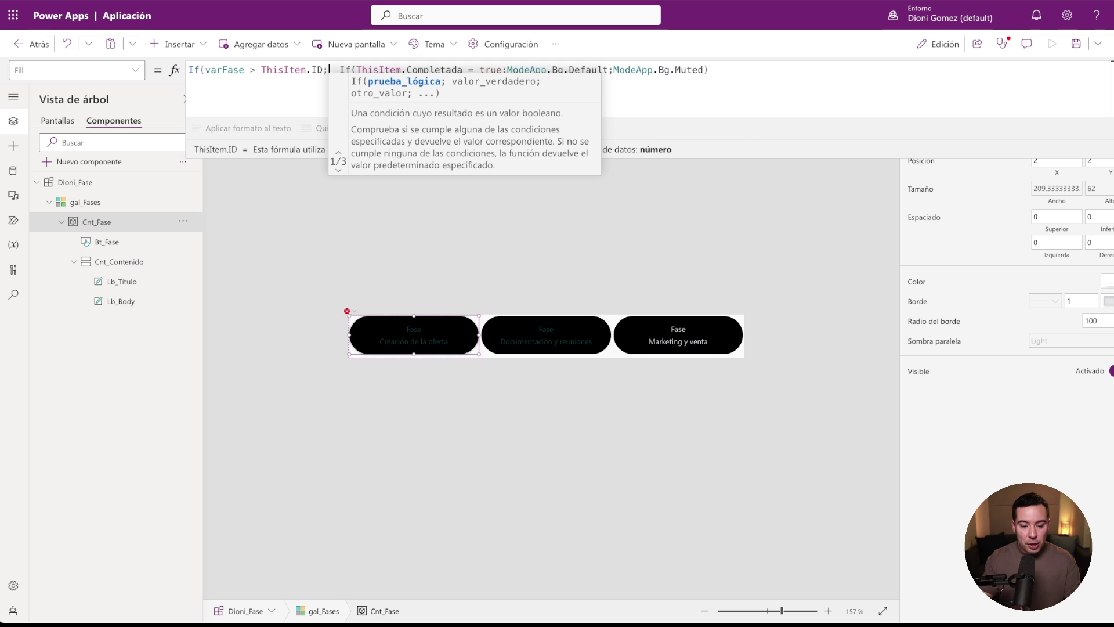
Return ModeApp.Bg.SuccesStrong from the outer If of Cnt_Fase's Fill formula, keep the Completada check as the alternative, and close the parenthesis.
text(Mode)
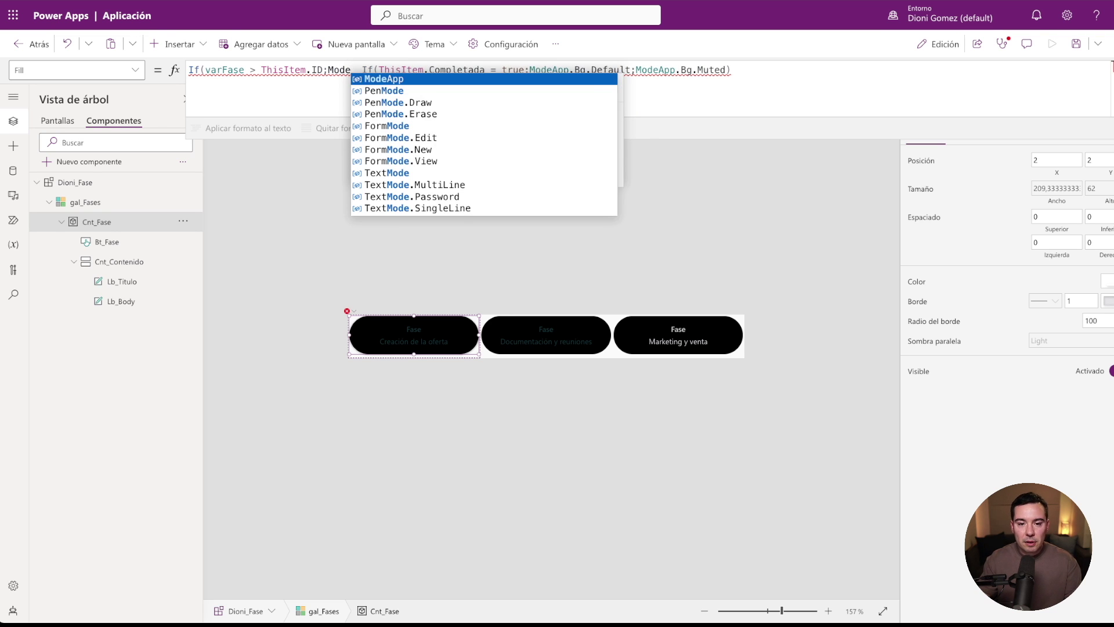
text(App.)
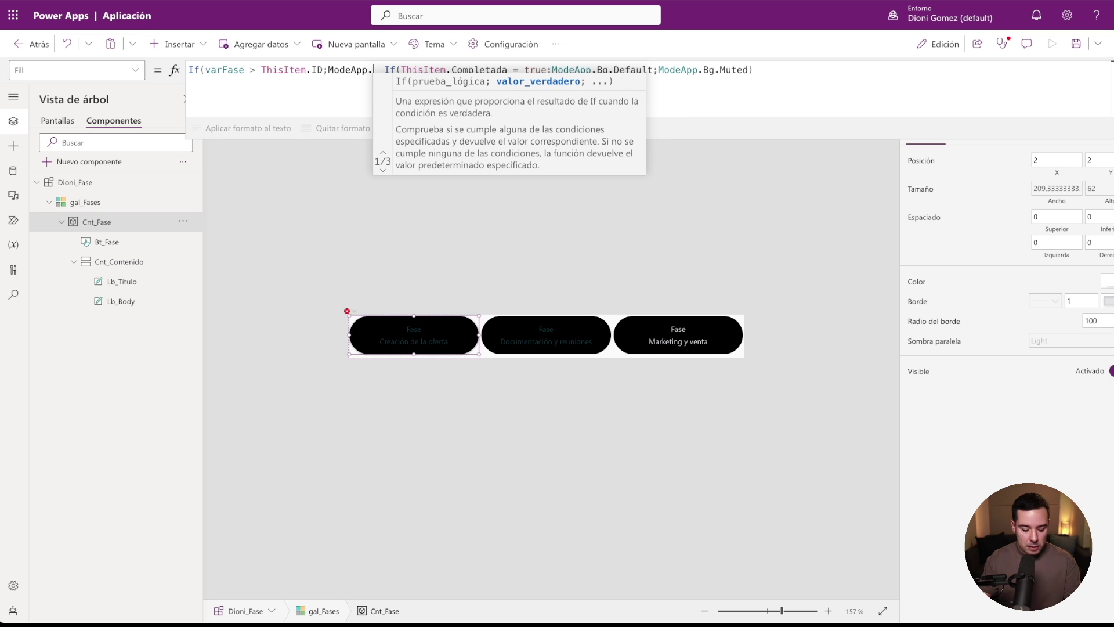
text(Bg)
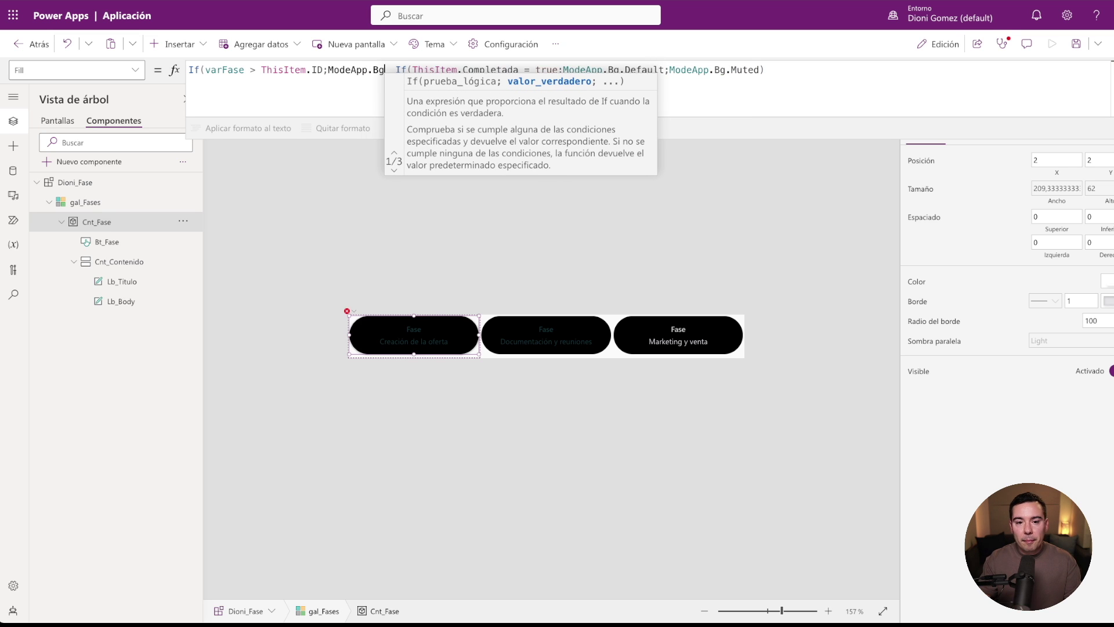
key(Tab)
text(.Su)
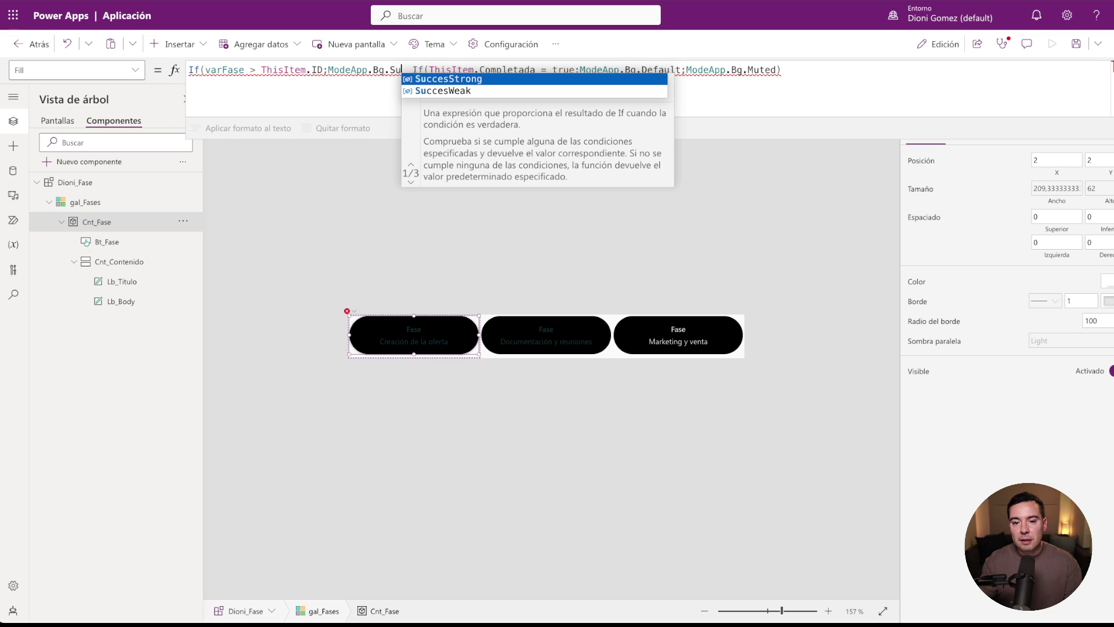
key(Tab)
text(;)
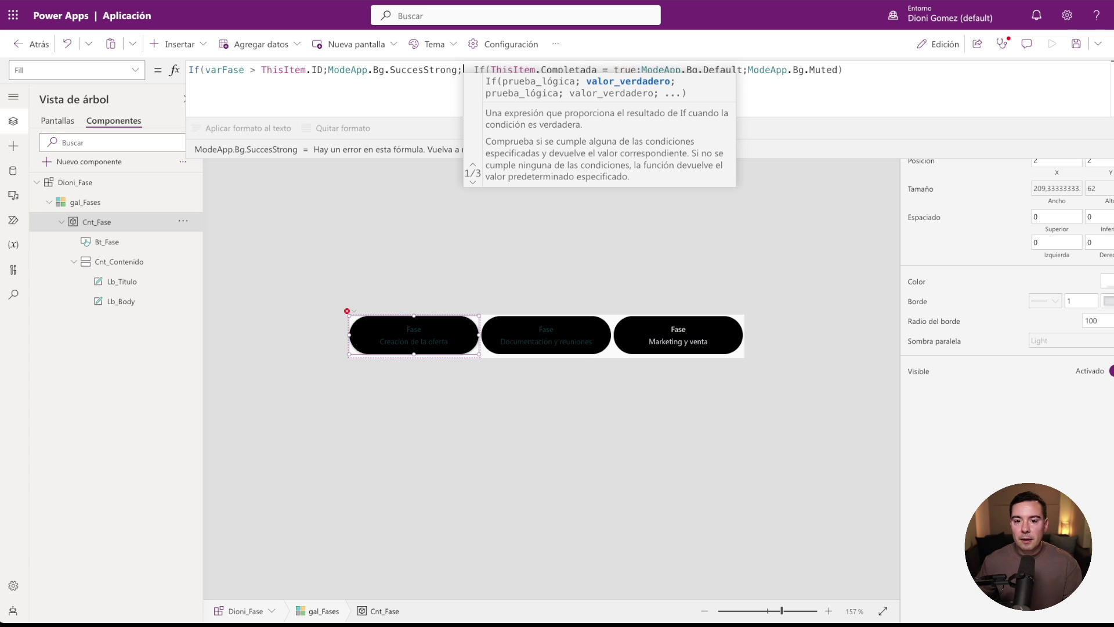
click(864, 71)
text())
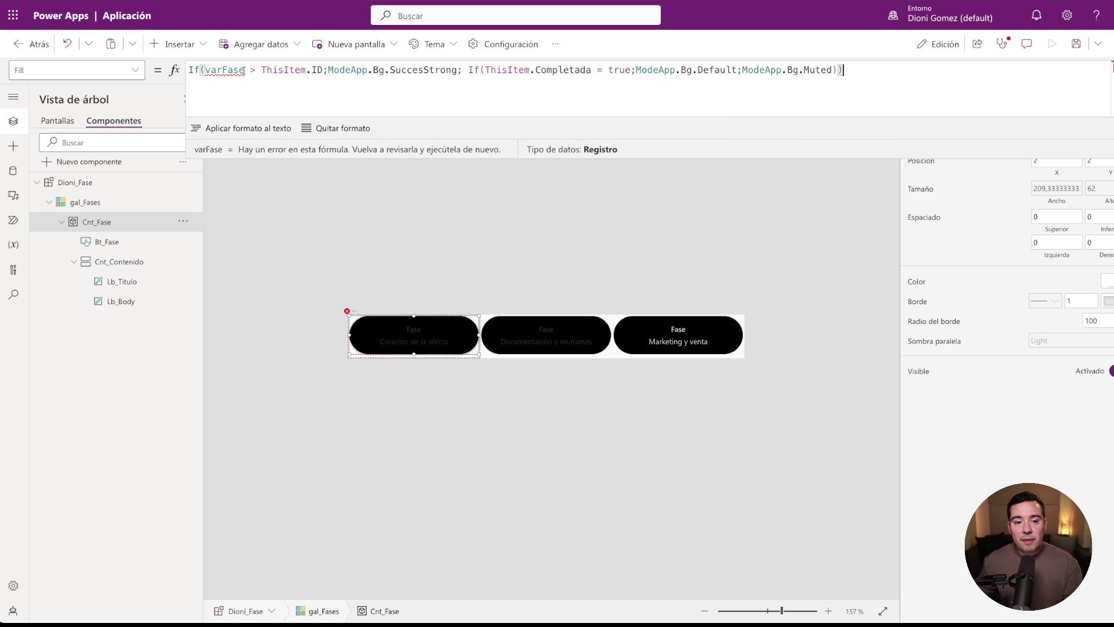
Change varFase to varFase.ID in the Fill condition and test it by activating the Documentación y reuniones phase.
double_click(228, 69)
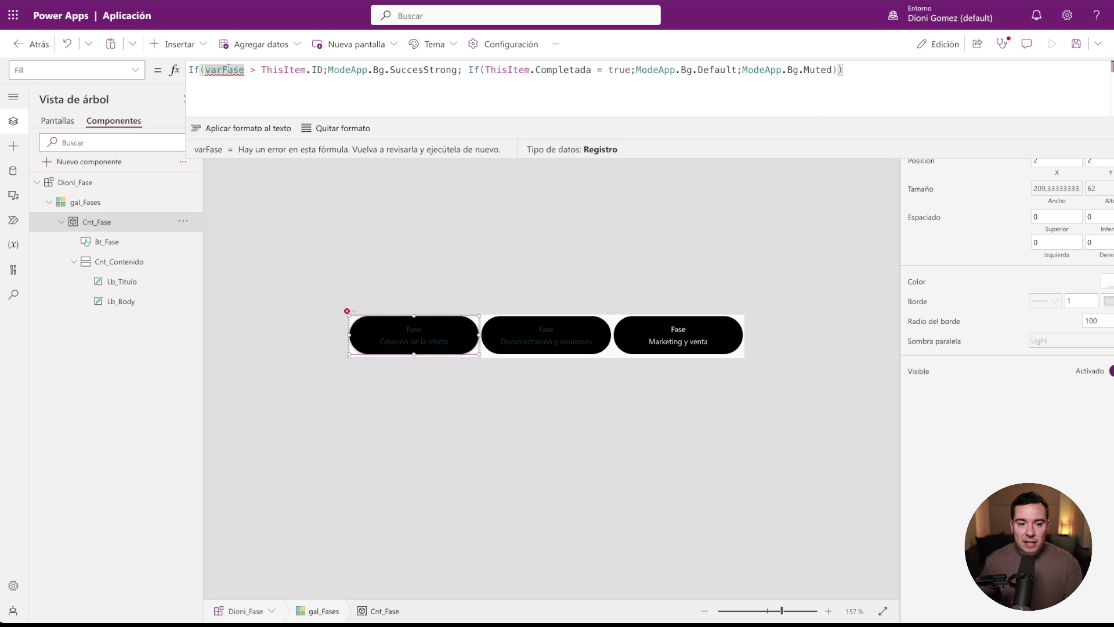
mouse_move(228, 69)
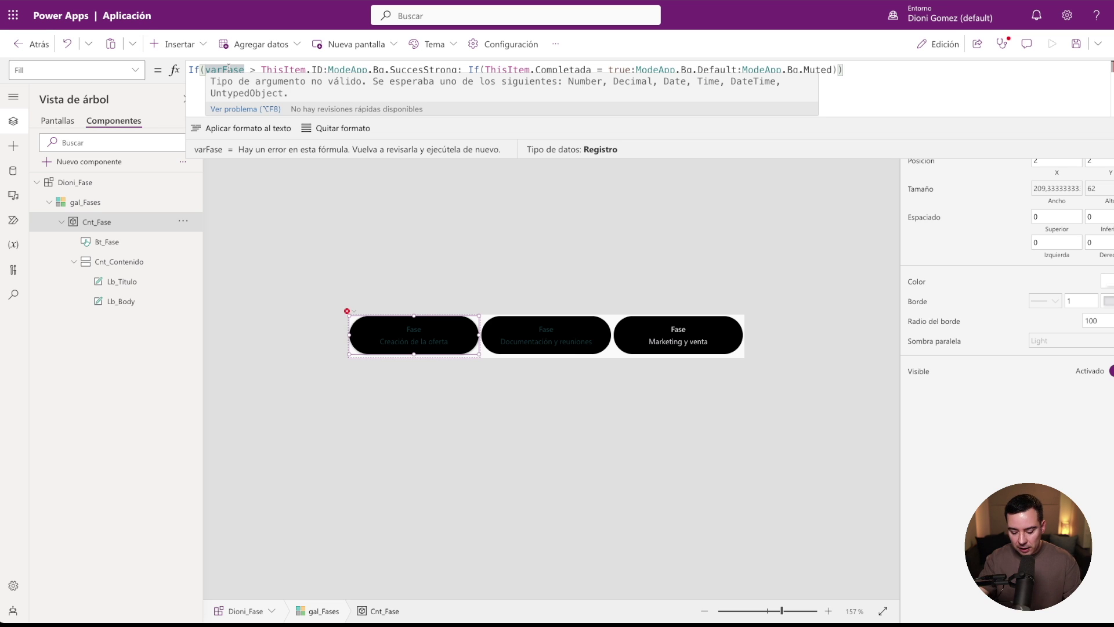
key(Right)
text(.)
key(Tab)
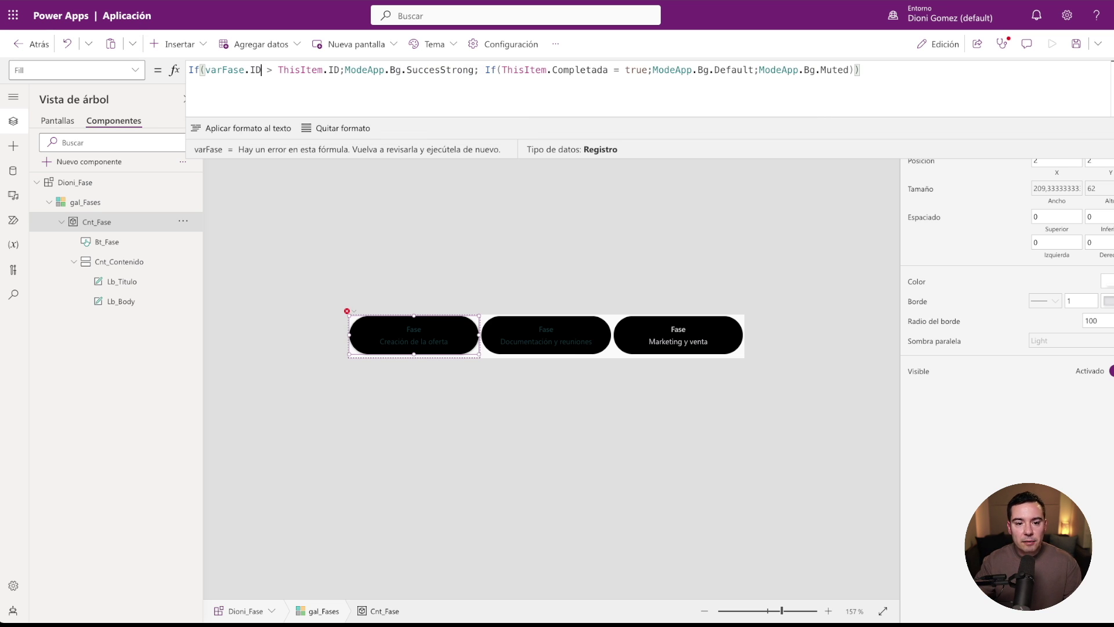
key(alt)
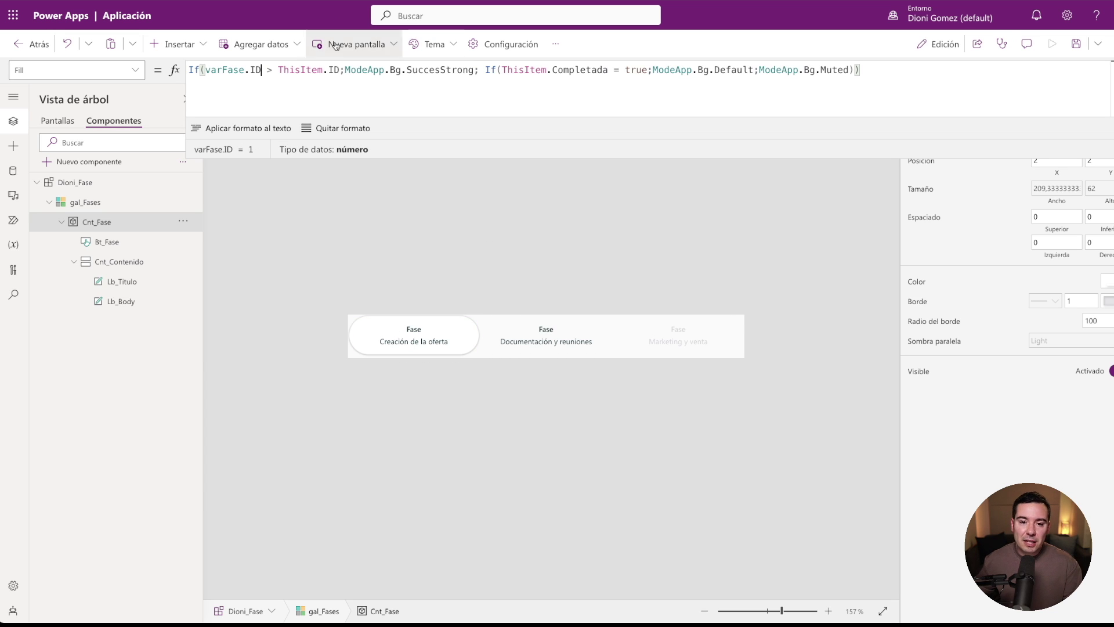
alt+click(531, 333)
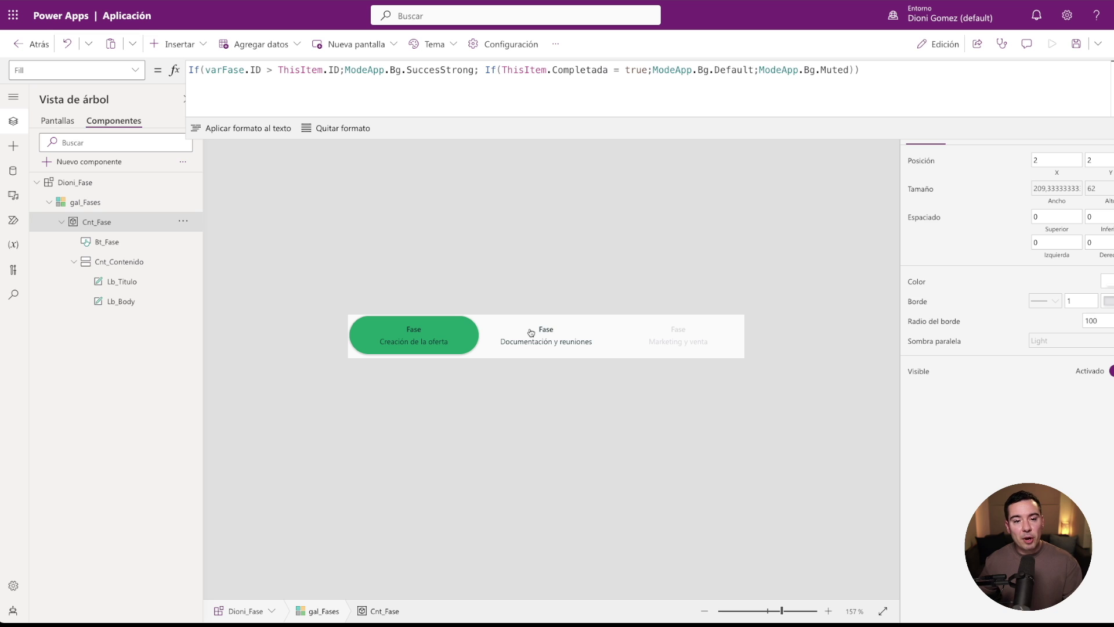
Replace the SuccesStrong color in Cnt_Fase's Fill formula with SuccesWeak.
drag(474, 70, 447, 70)
drag(446, 70, 441, 70)
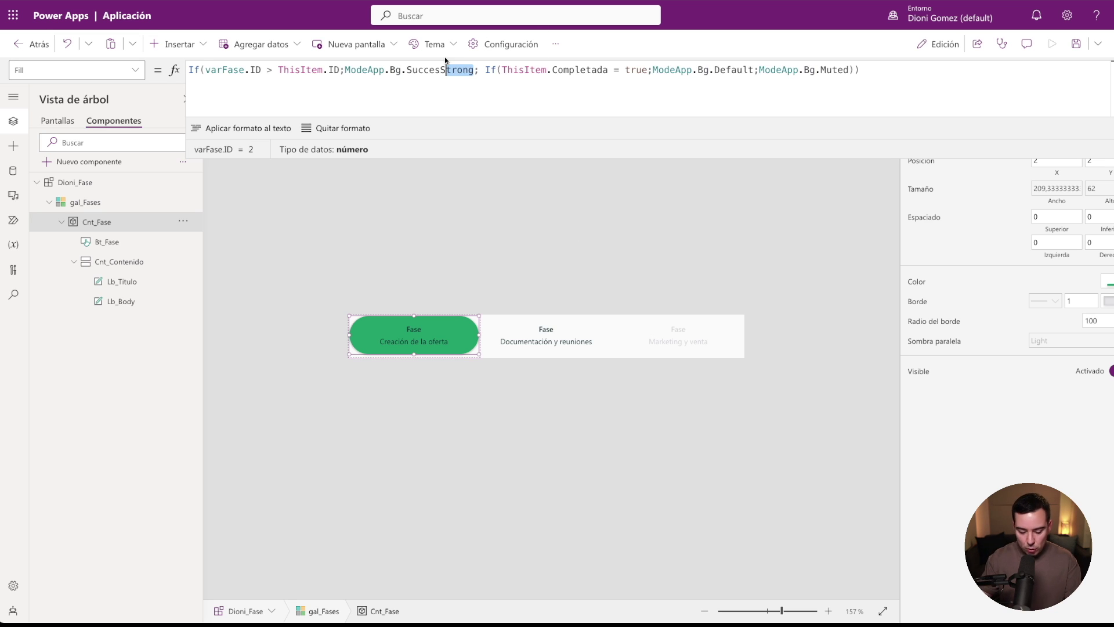
key(BackSpace)
key(Down)
key(Tab)
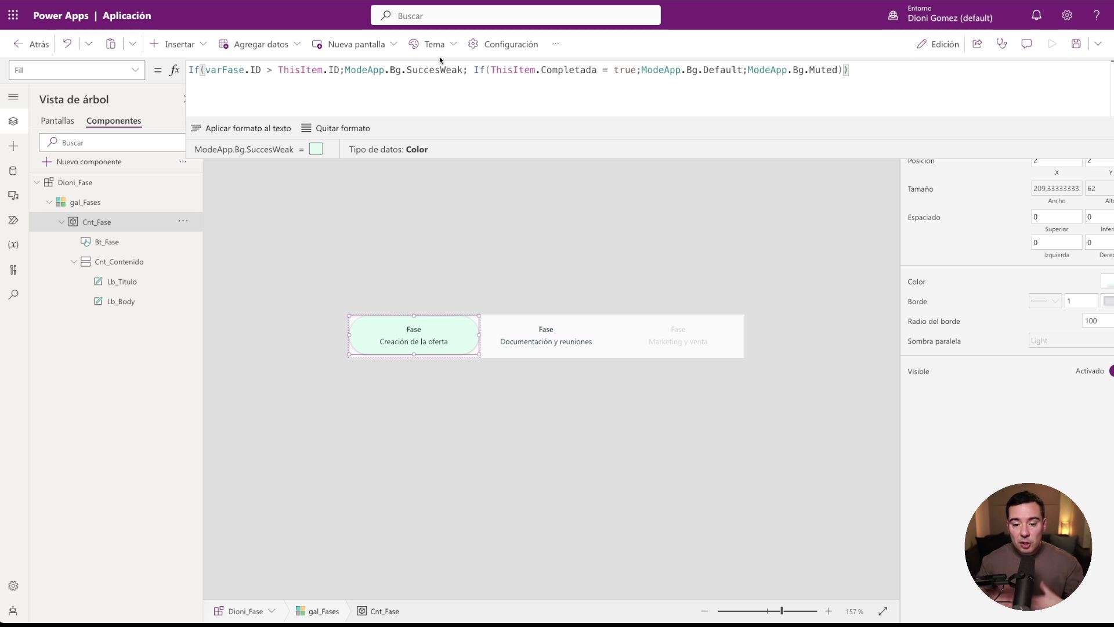
Copy the outer If with its SuccesWeak result from Cnt_Fase's Fill formula to the start of its BorderStyle formula, separated by a semicolon.
drag(464, 69, 188, 70)
key(ctrl+c)
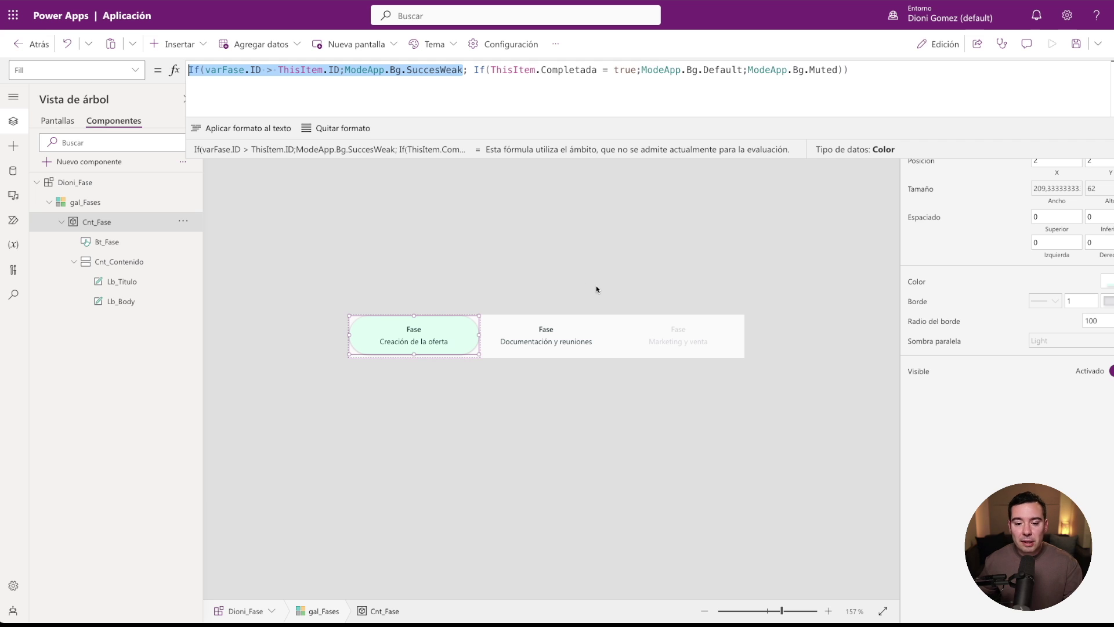
click(921, 302)
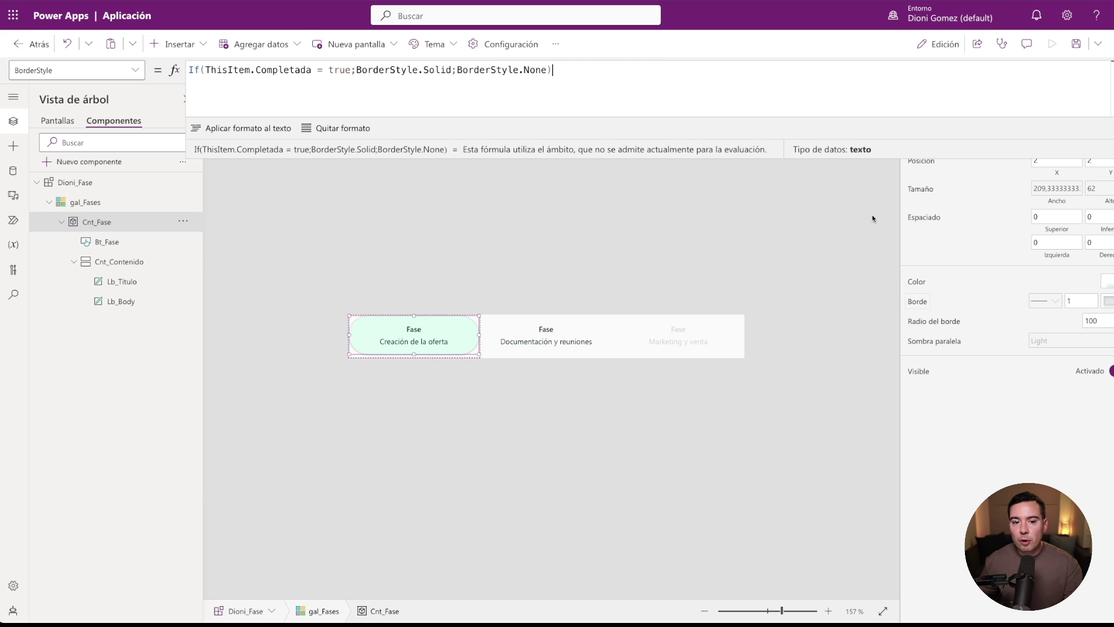
click(190, 71)
key(ctrl+v)
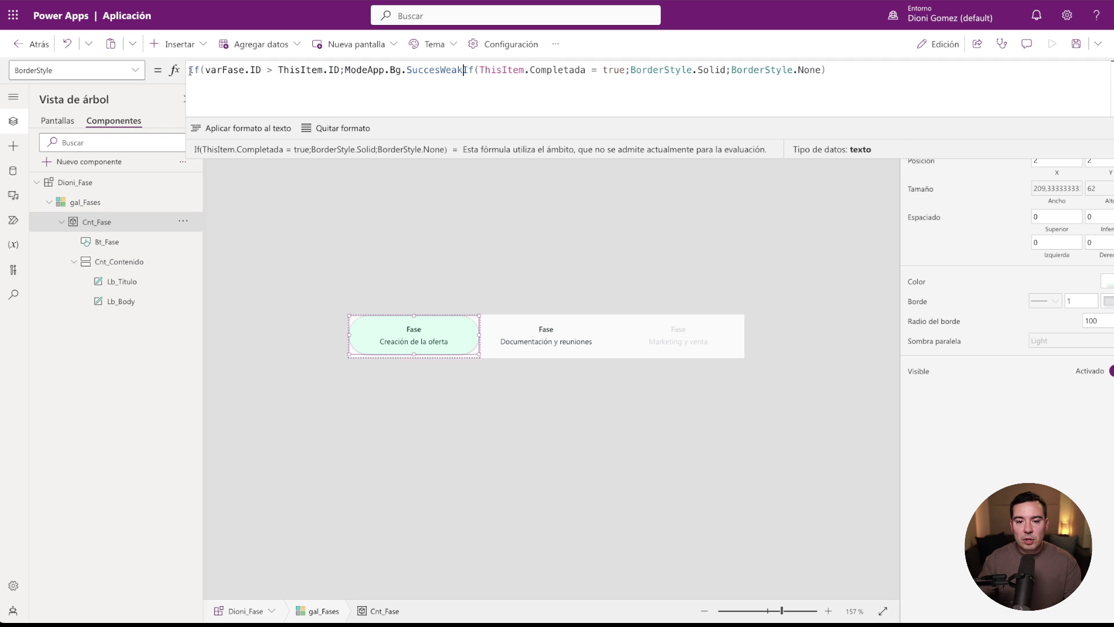
text(;)
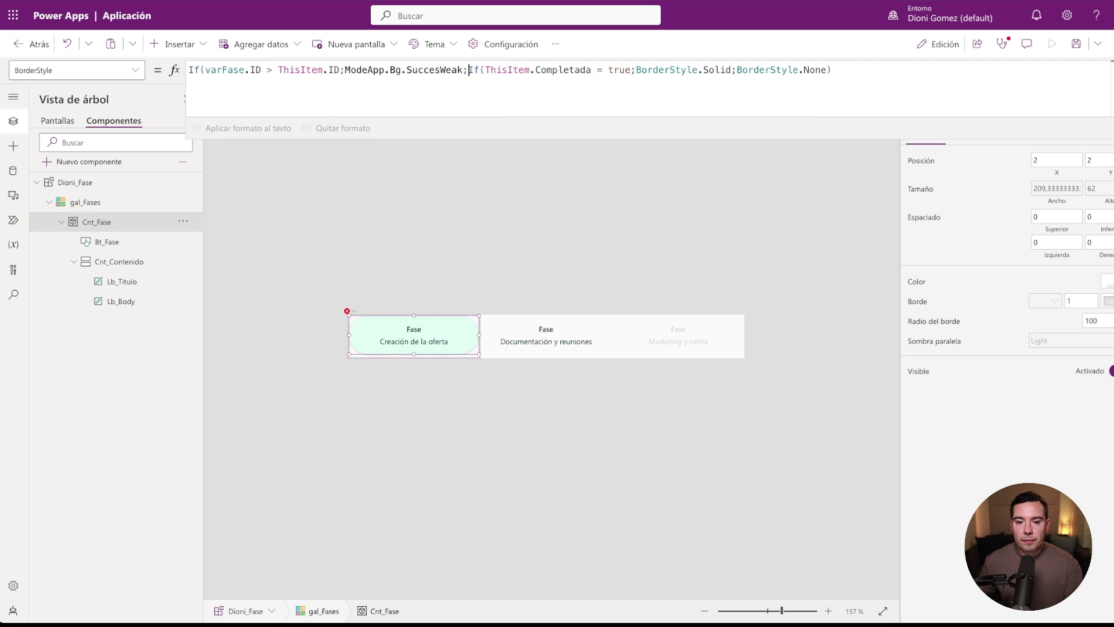
Replace ModeApp.Bg.SuccesWeak in Cnt_Fase's BorderStyle formula with BorderStyle.None.
drag(463, 70, 346, 71)
key(BackSpace)
drag(711, 70, 620, 70)
click(345, 70)
text(BorderStyle.None)
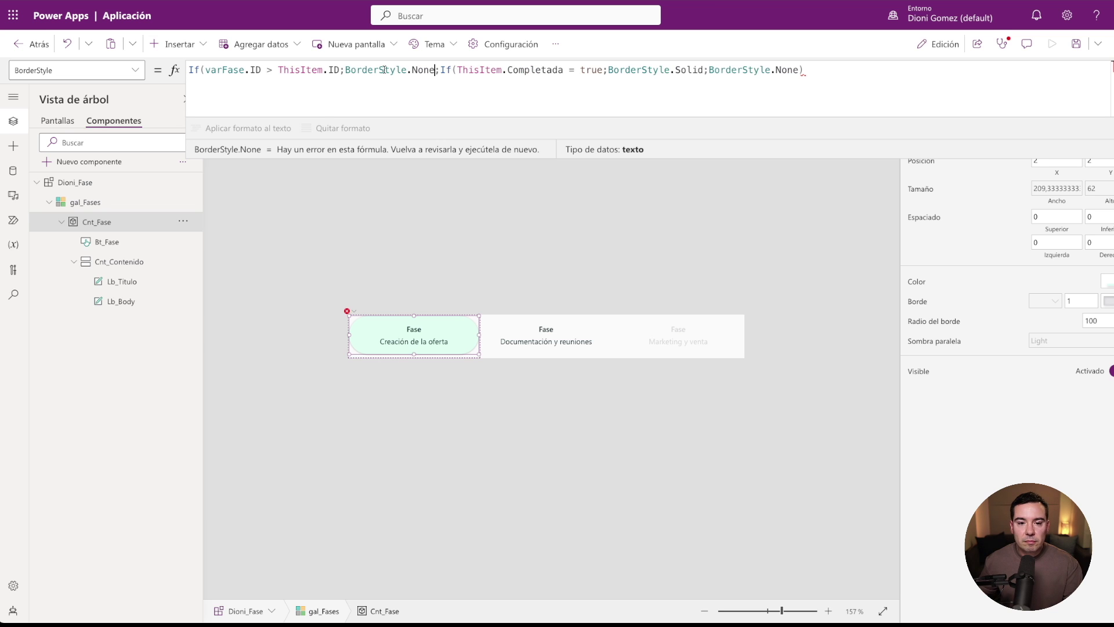
Copy If(varFase.ID > ThisItem.ID from the BorderStyle formula to the start of Cnt_Fase's DropShadow formula, followed by two semicolons.
drag(340, 71, 189, 70)
key(ctrl+c)
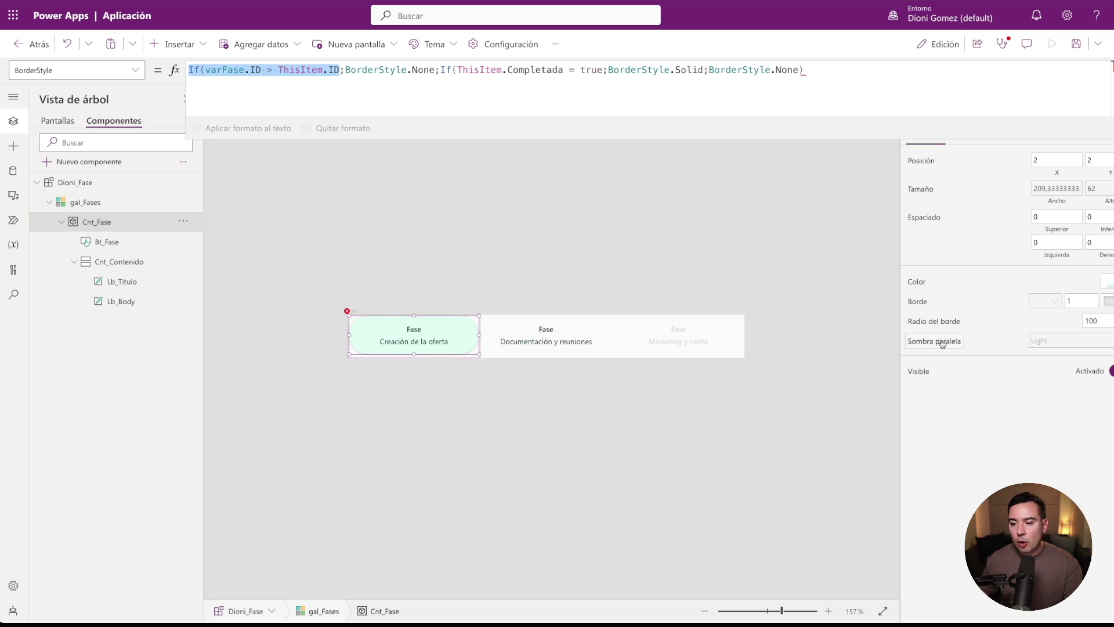
click(927, 340)
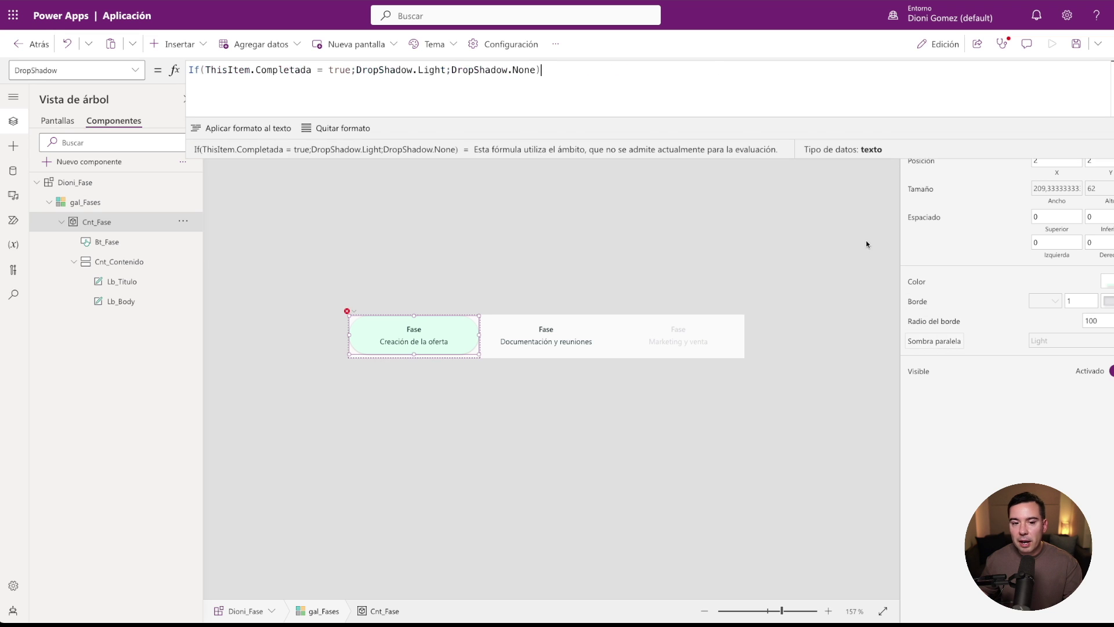
click(189, 71)
key(ctrl+v)
text(;;)
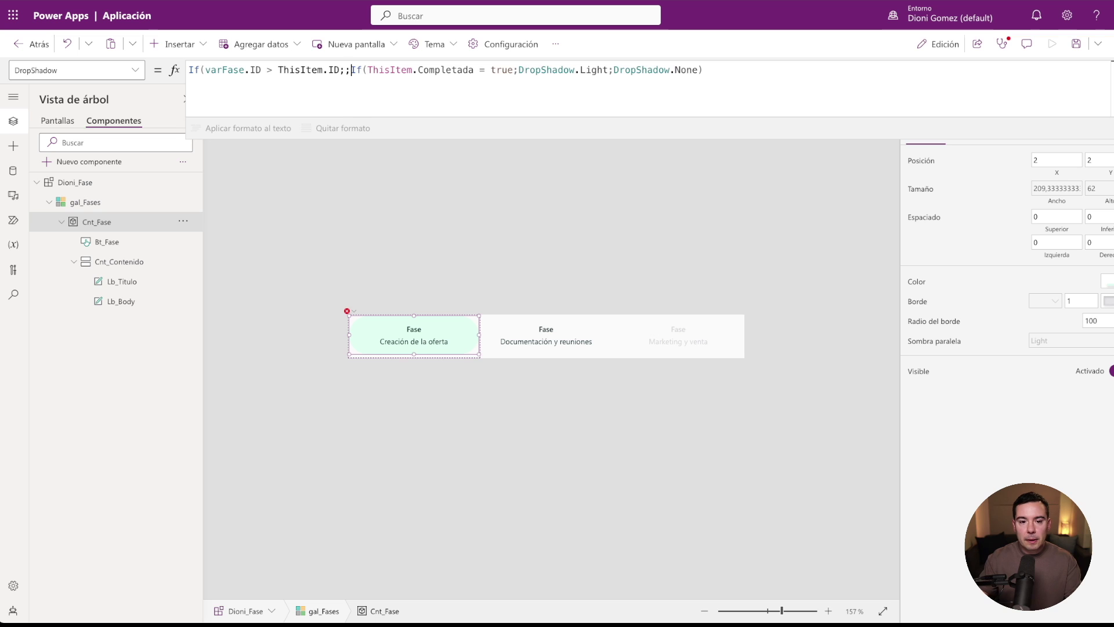
Copy DropShadow.None from the end of Cnt_Fase's DropShadow formula and insert it as the result of the new varFase.ID condition.
mouse_move(699, 69)
mouse_down()
mouse_move(601, 71)
mouse_move(614, 72)
mouse_up()
key(ctrl+c)
click(344, 70)
key(ctrl+v)
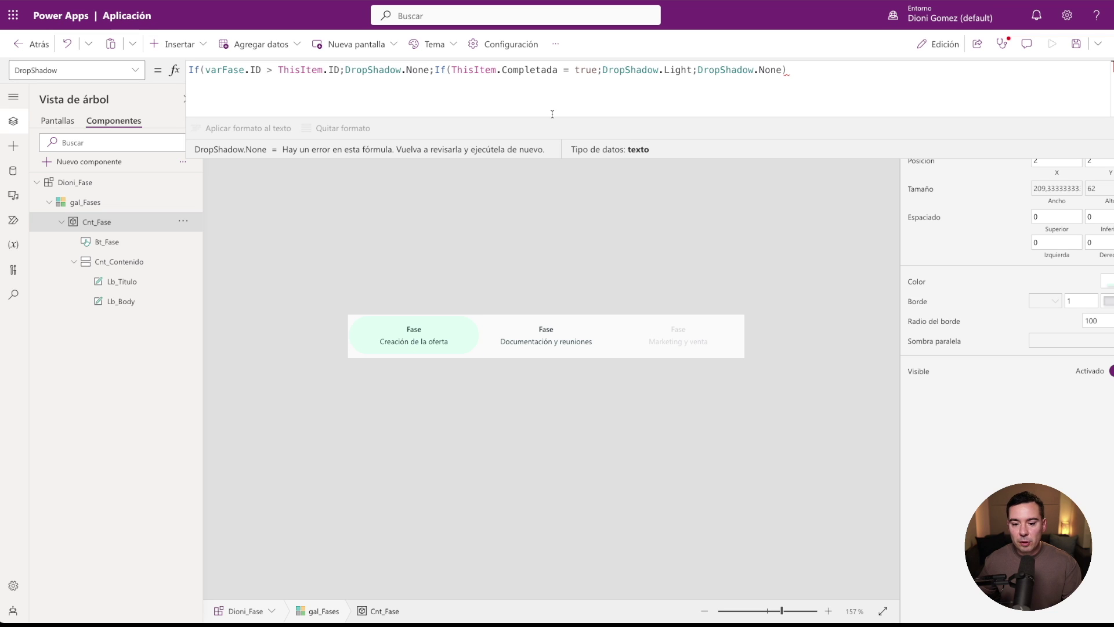
Close the outer If with a final parenthesis in Cnt_Fase's BorderStyle and DropShadow formulas.
click(547, 345)
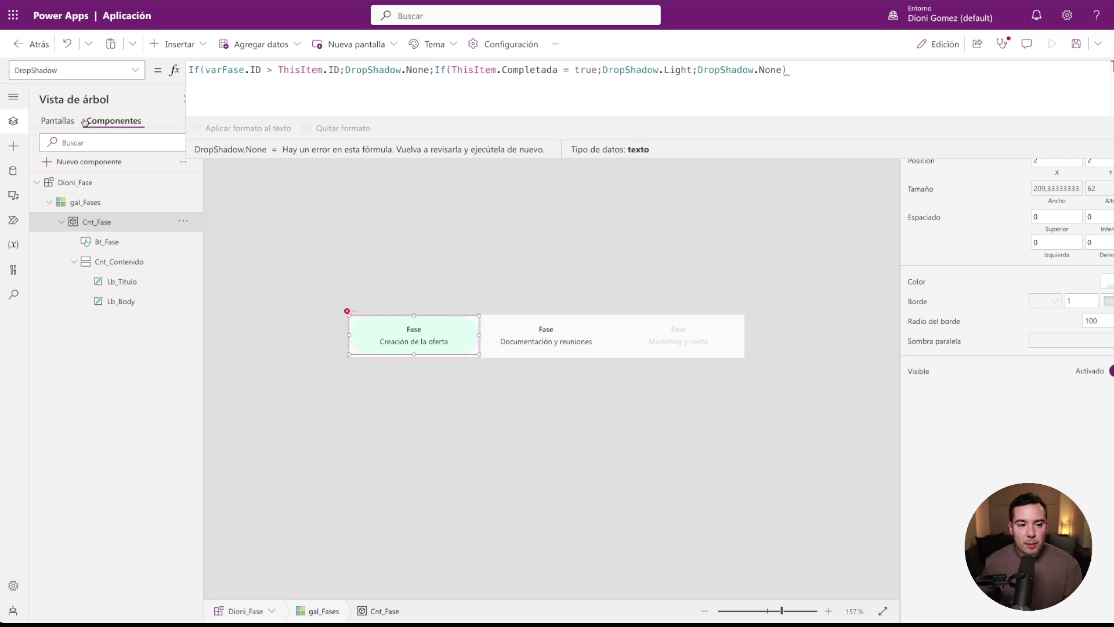
click(58, 120)
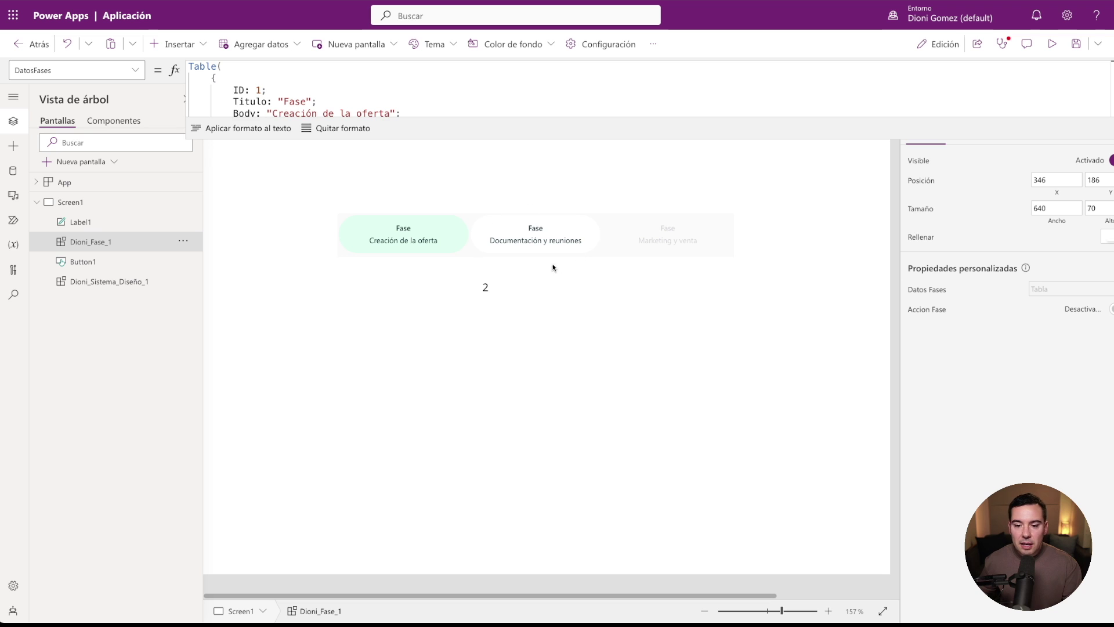
click(569, 237)
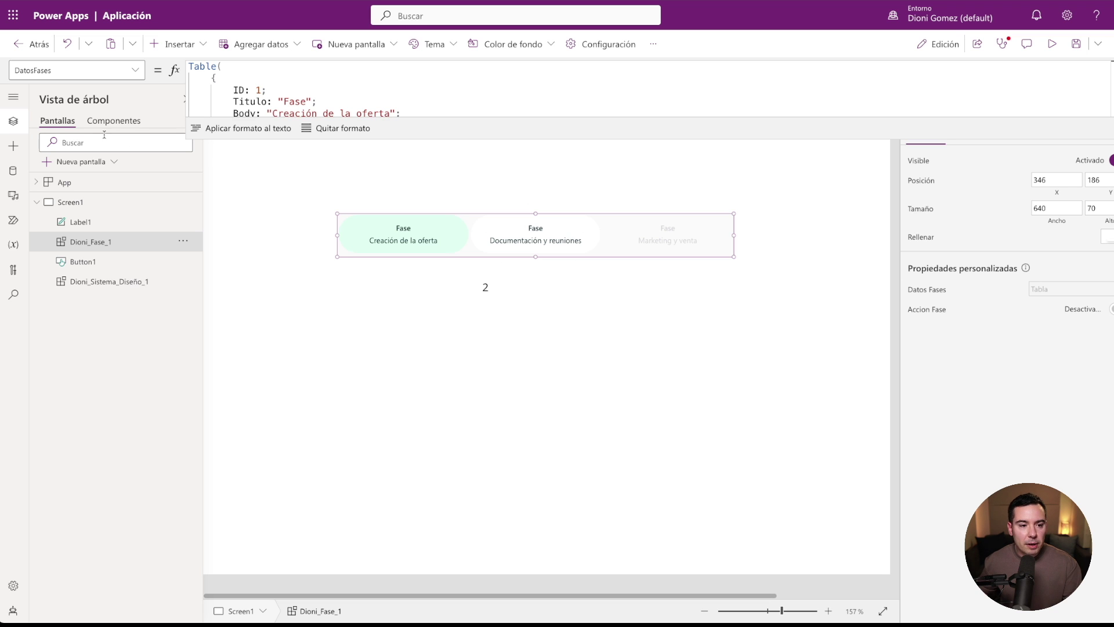
click(107, 122)
click(481, 90)
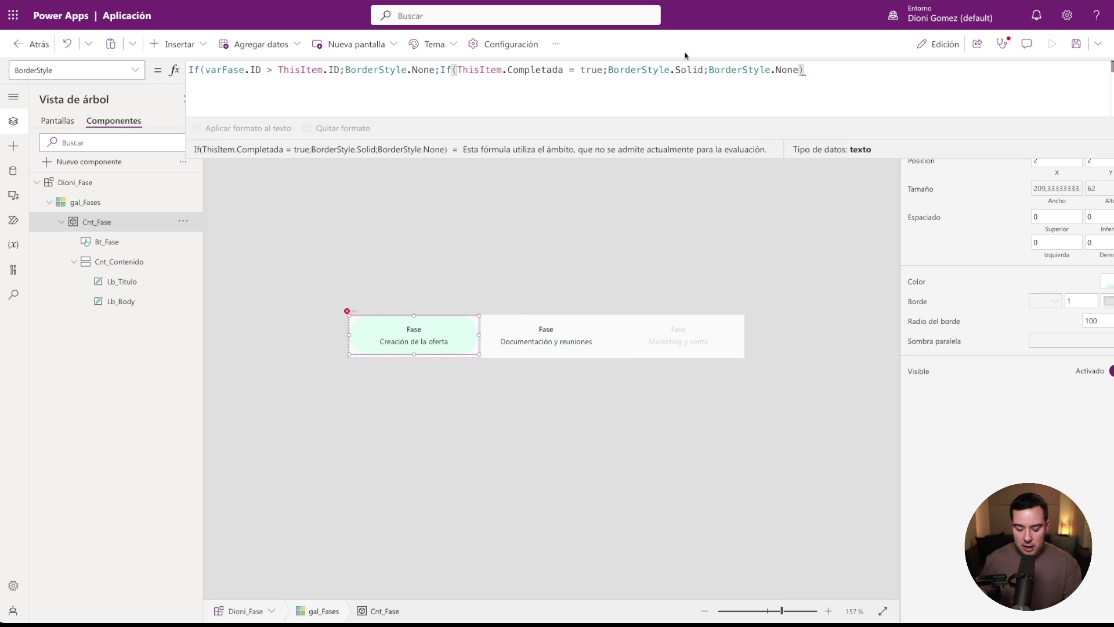
text())
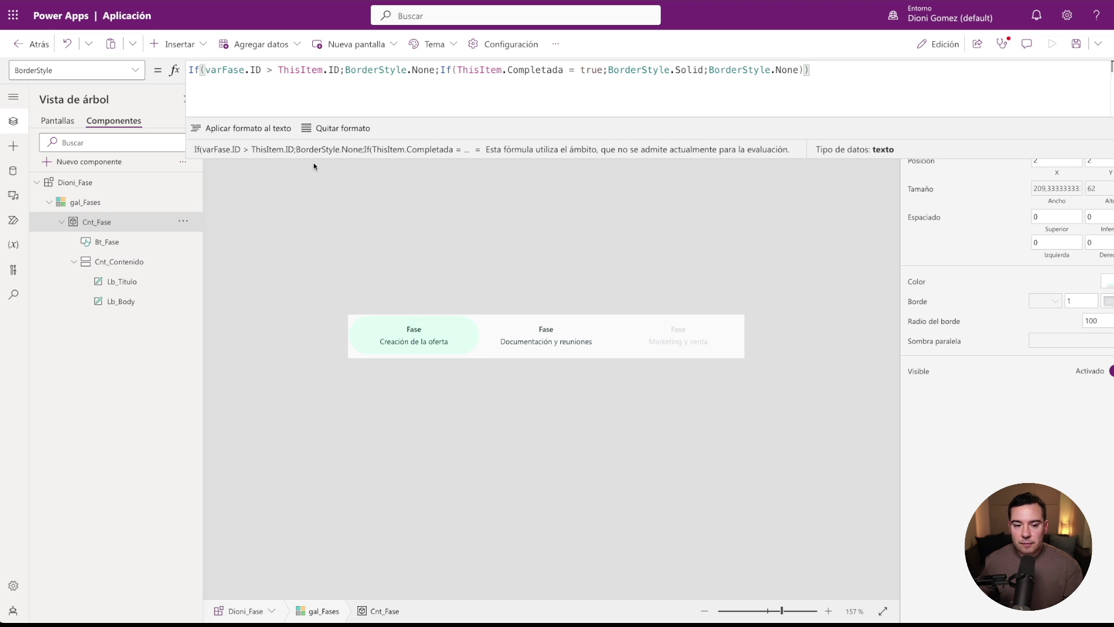
Test the phase styles on Screen1 by activating Creación de la oferta, Documentación y reuniones and Marketing y venta in turn.
click(56, 122)
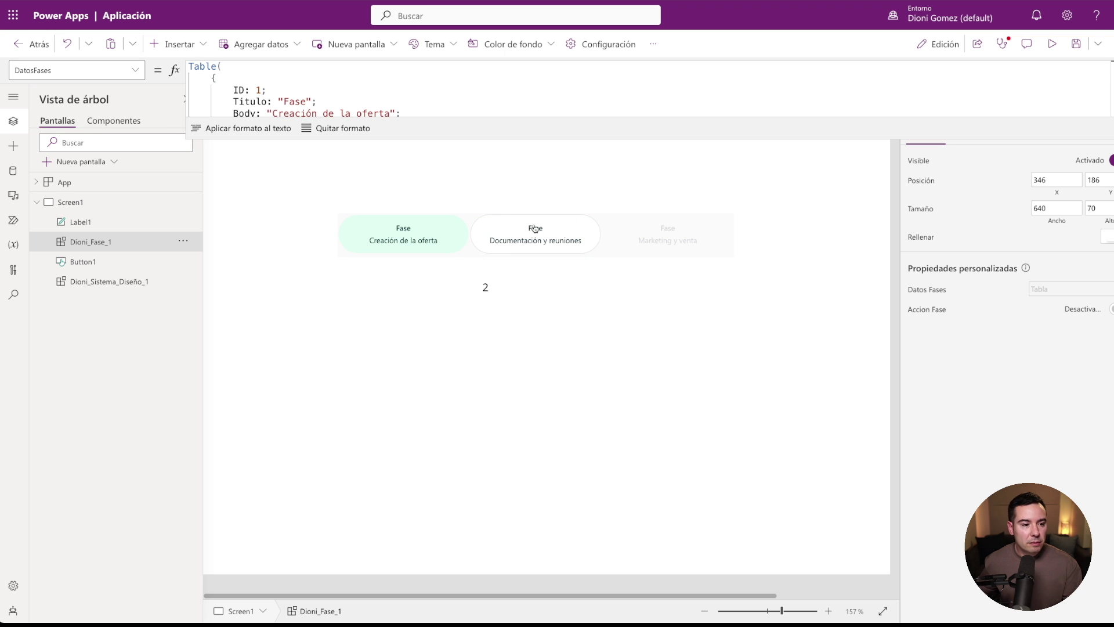
click(400, 230)
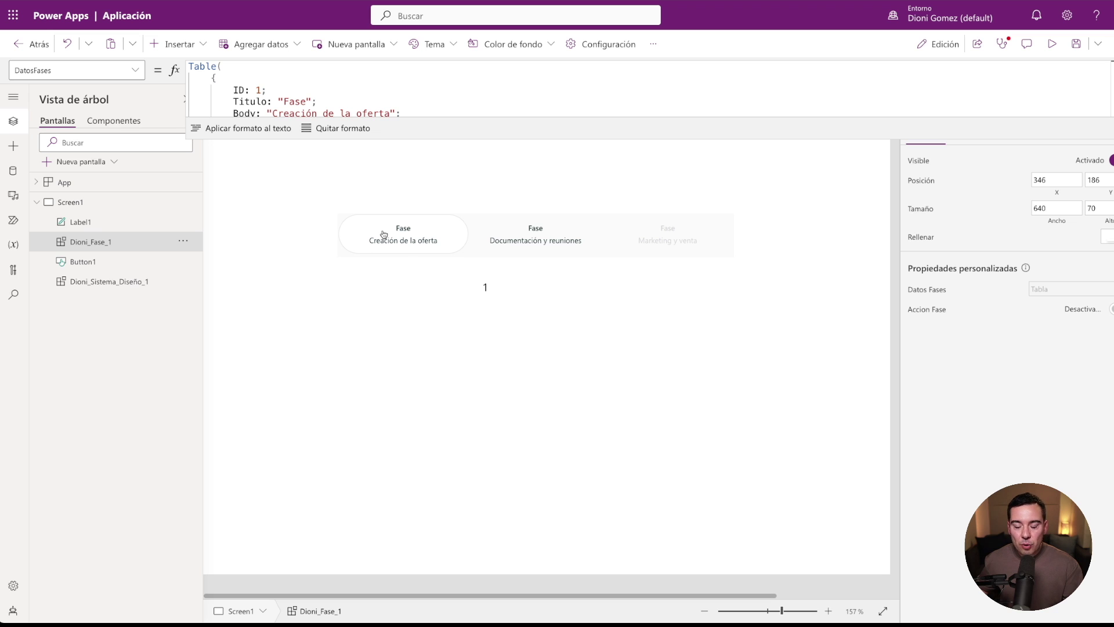
click(537, 236)
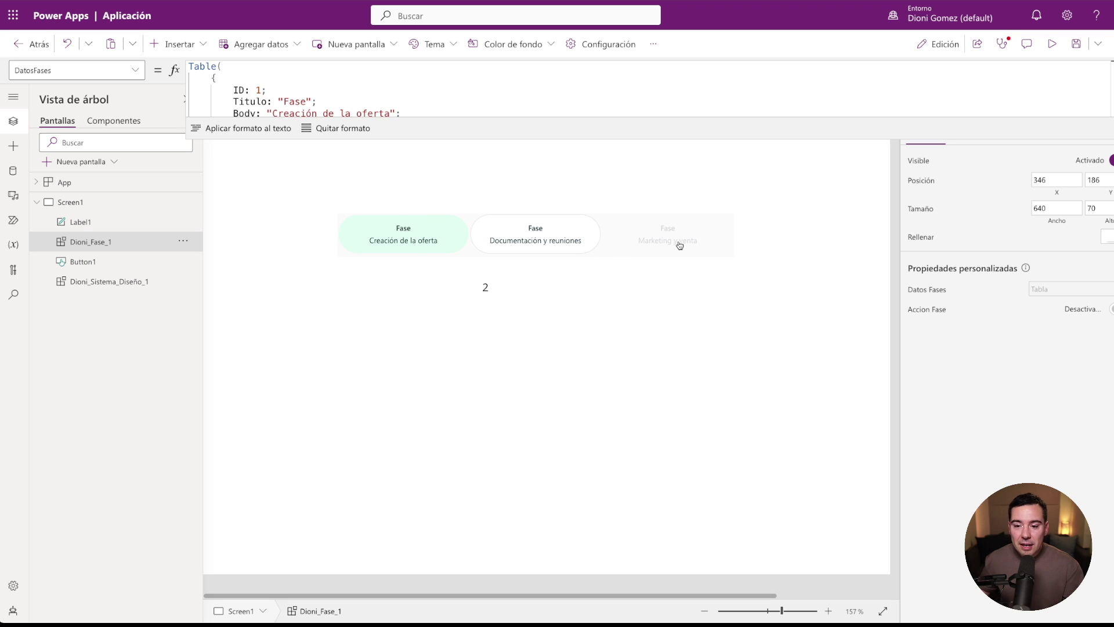
click(645, 234)
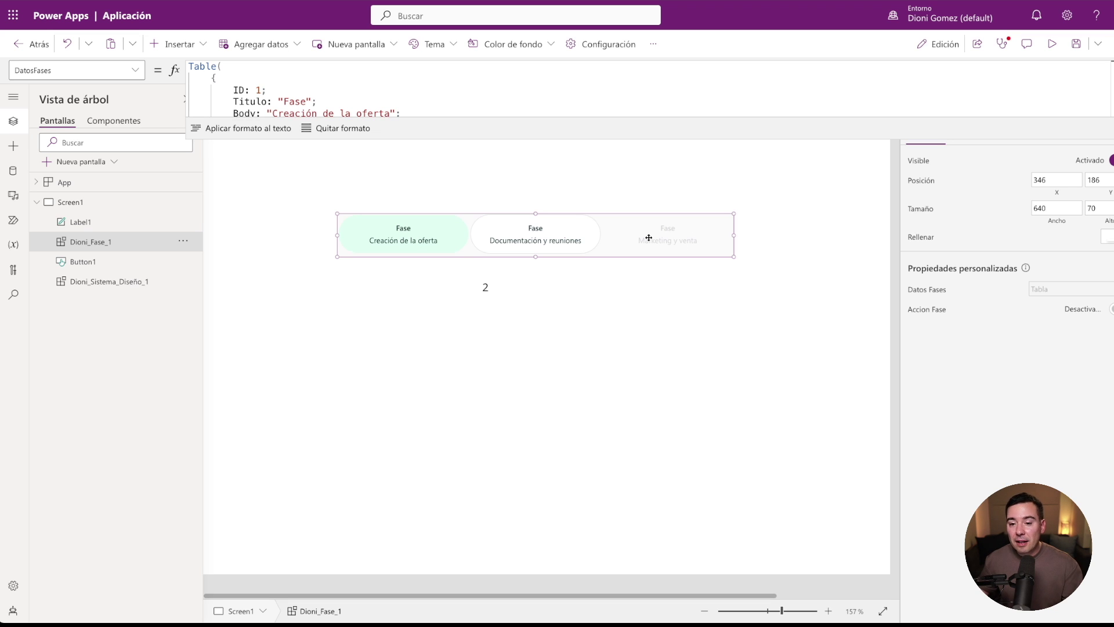
Set Disponible to true for the Marketing y venta record in Dioni_Fase_1's DatosFases formula.
click(934, 292)
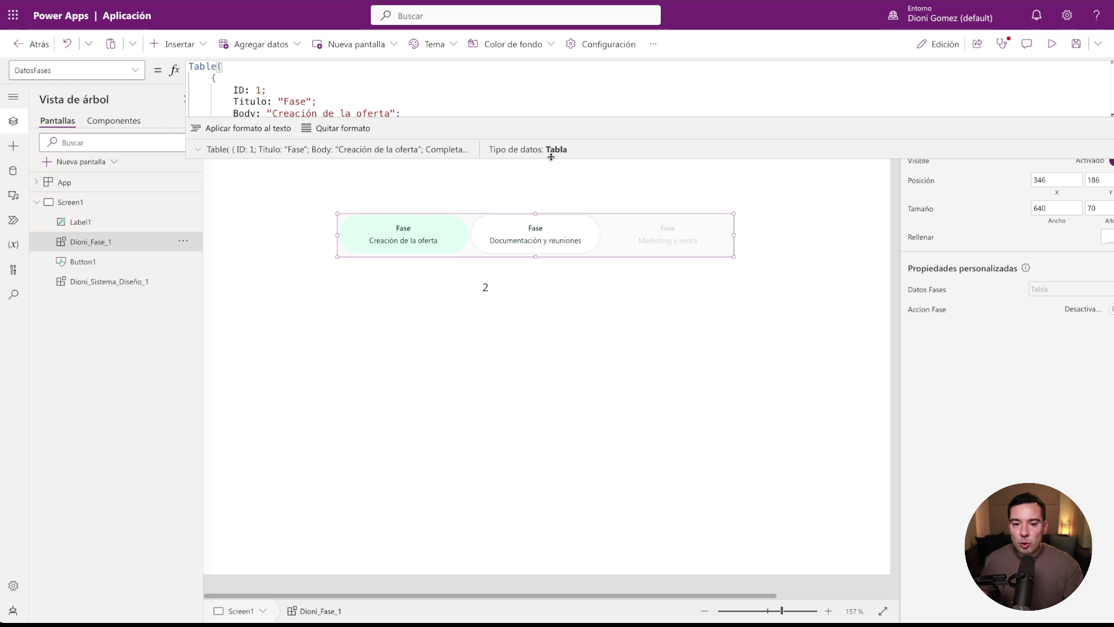
drag(529, 158, 499, 343)
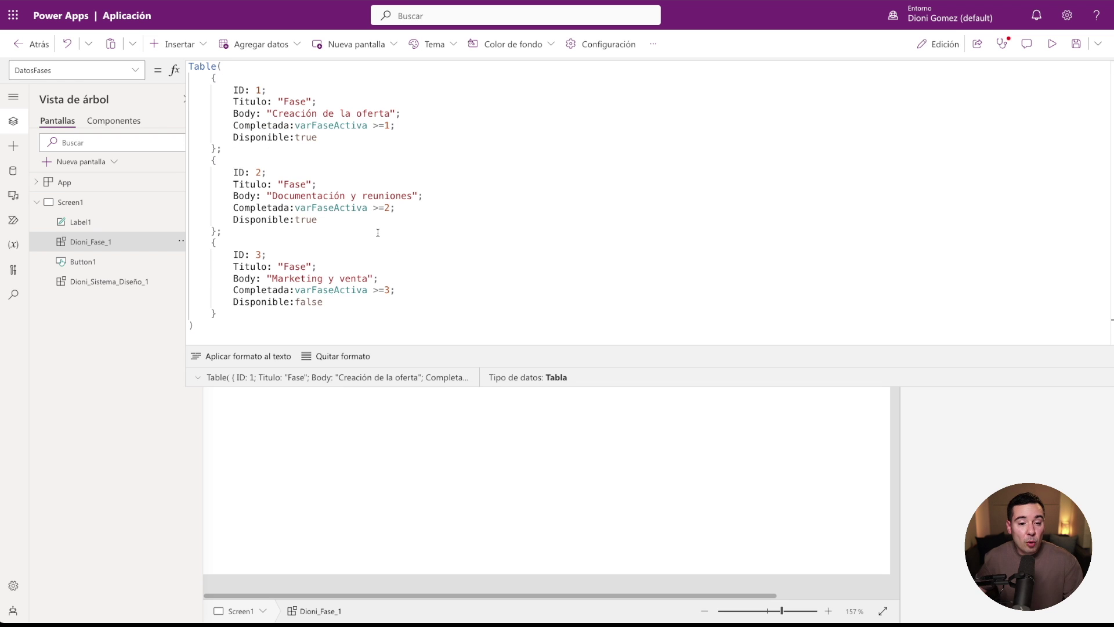
drag(323, 303, 296, 304)
text(true)
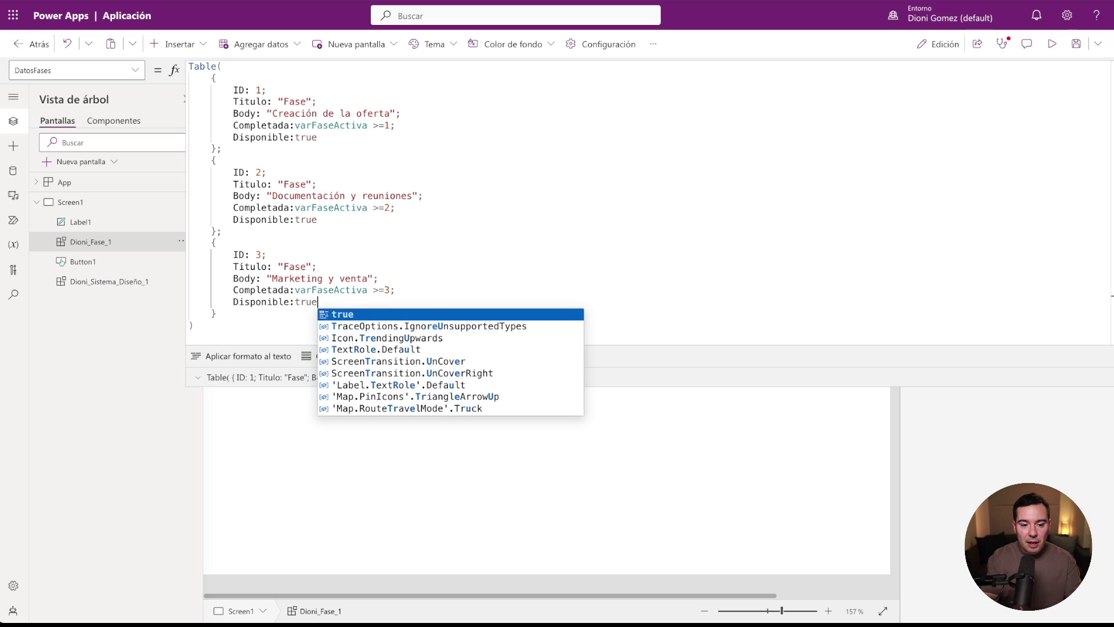
click(345, 315)
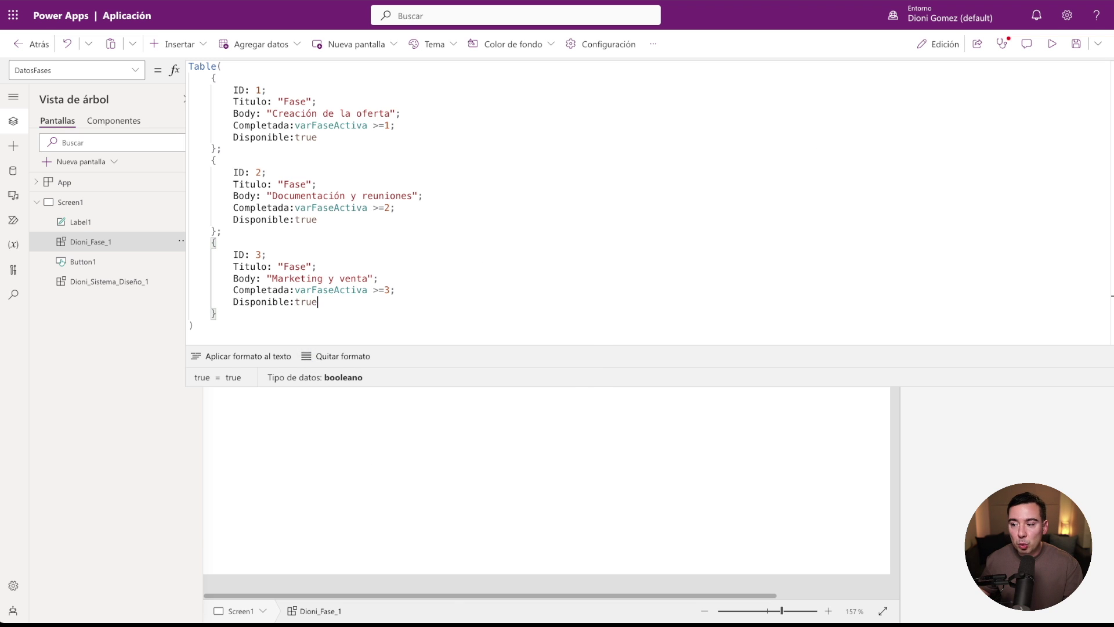
click(1113, 71)
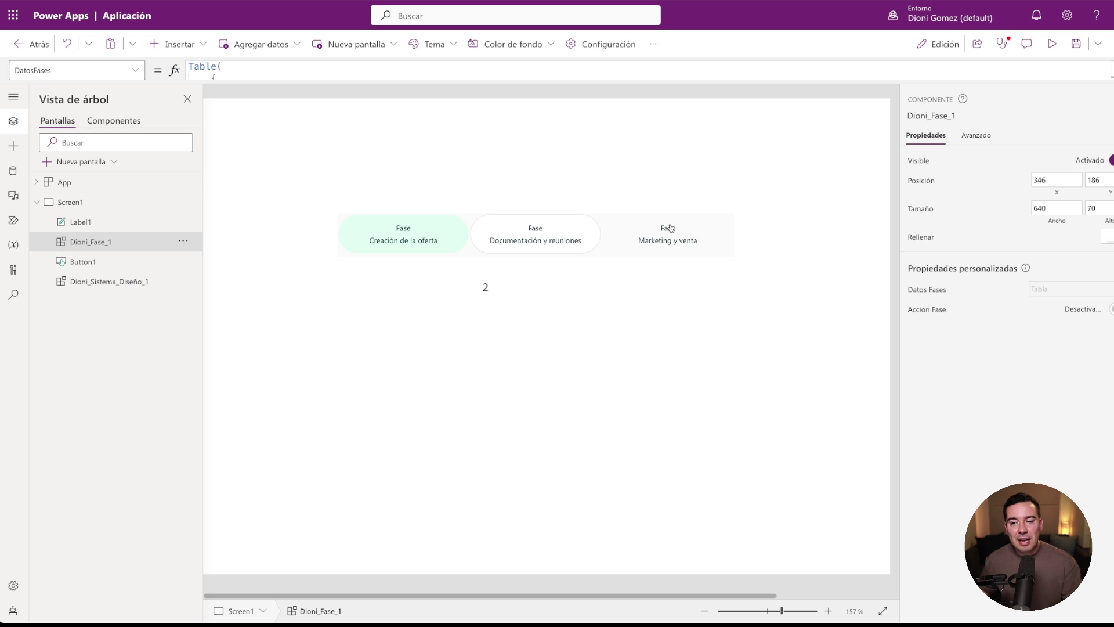
Delete the label showing the active phase number below the phase bar on Screen1.
click(785, 612)
drag(786, 614, 783, 613)
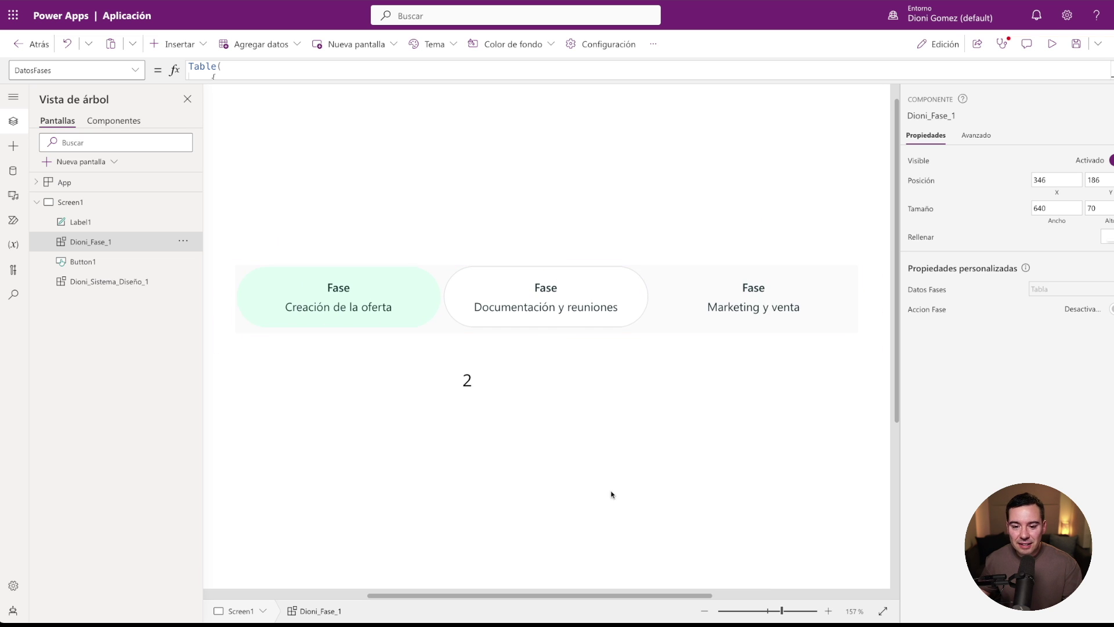
click(479, 385)
key(Delete)
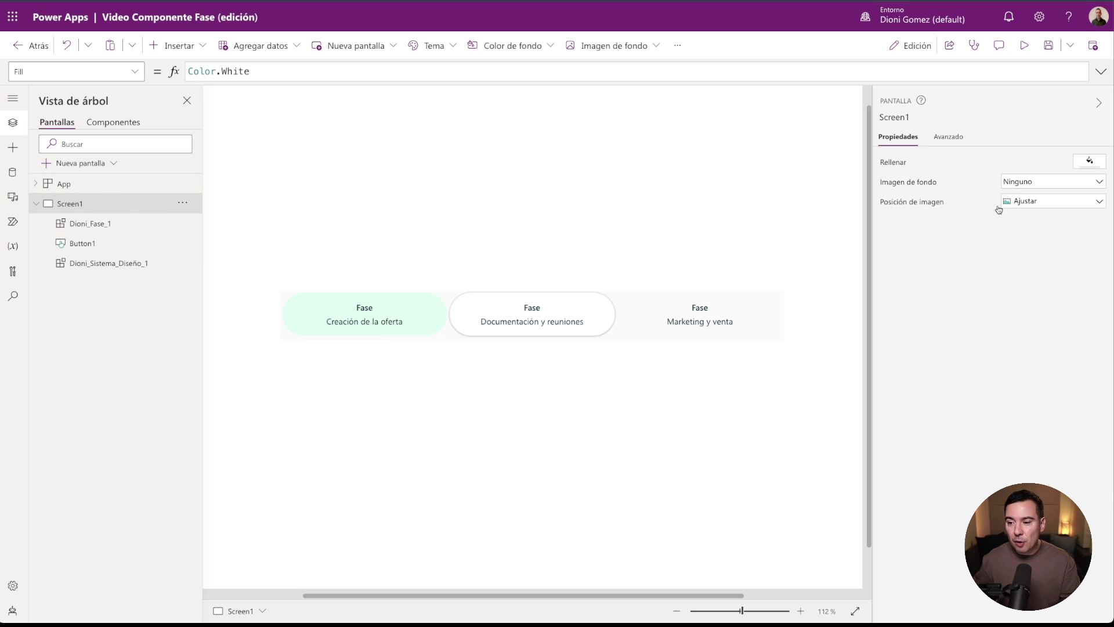
Add records 4 "Seguimiento" and 5 "Recurrencia de ventas" to Dioni_Fase_1's DatosFases, with Completada varFaseActiva >=4 and >=5 and Disponible true.
click(76, 226)
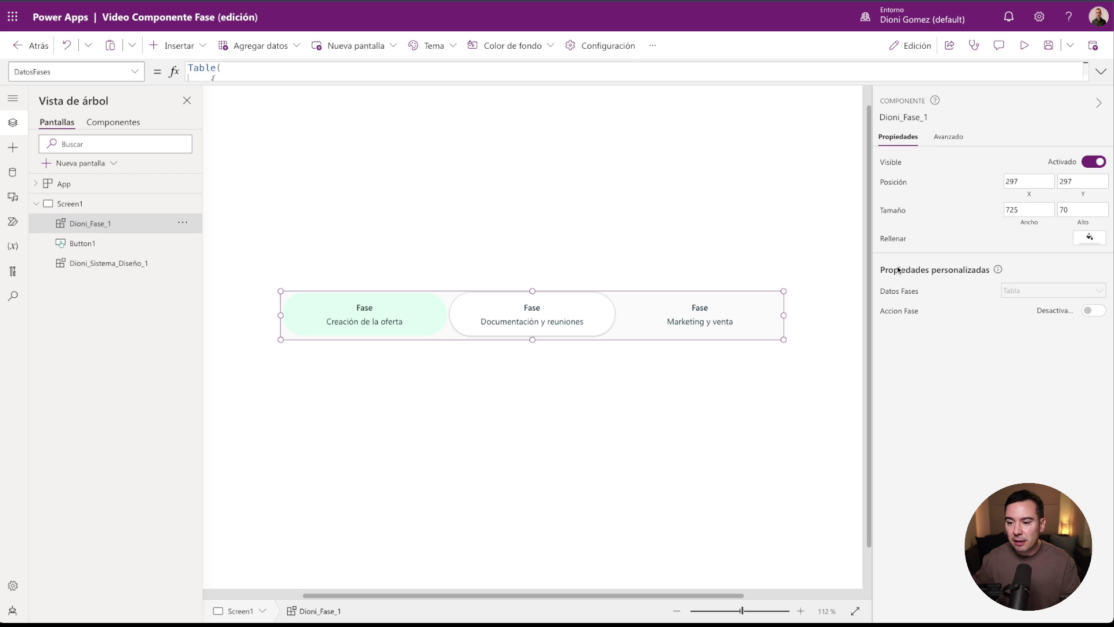
click(901, 293)
drag(550, 100, 559, 418)
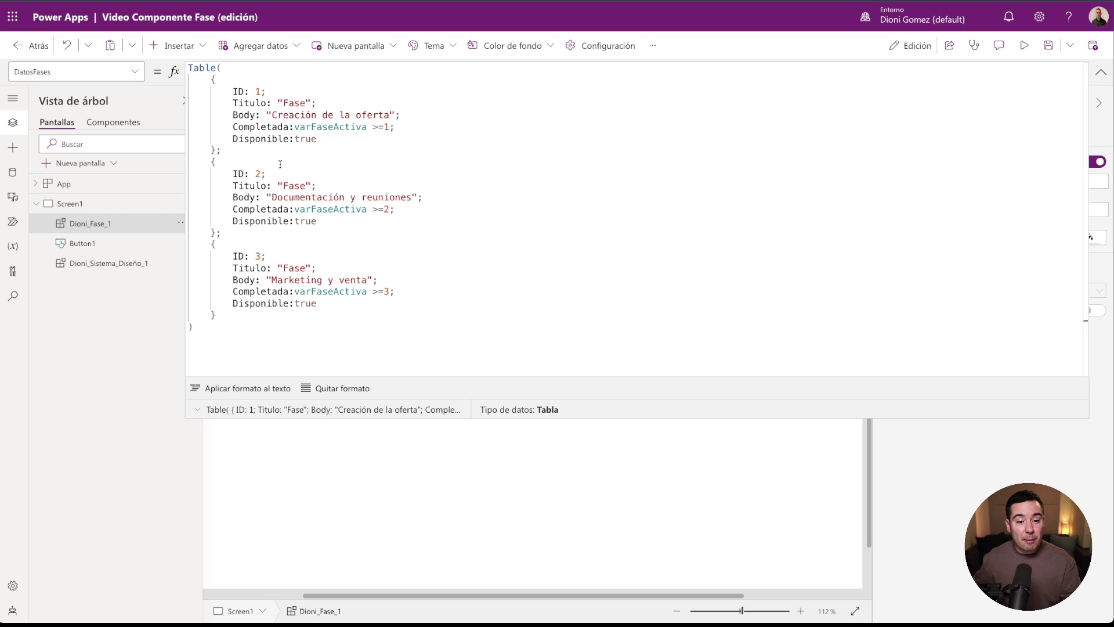
click(228, 314)
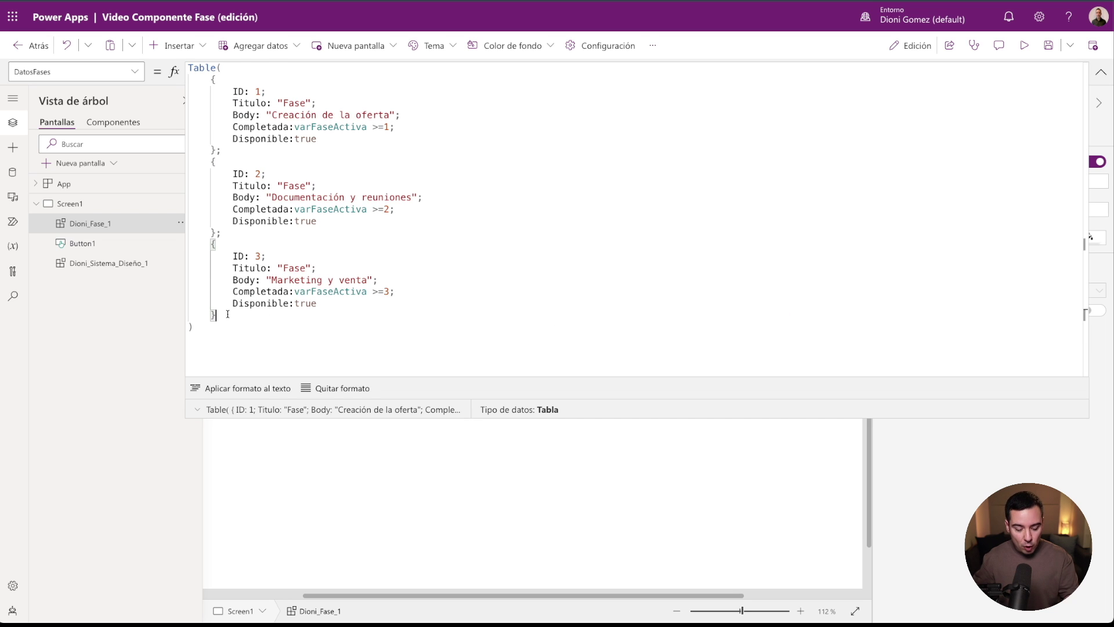
key(ctrl+v)
double_click(257, 216)
double_click(259, 299)
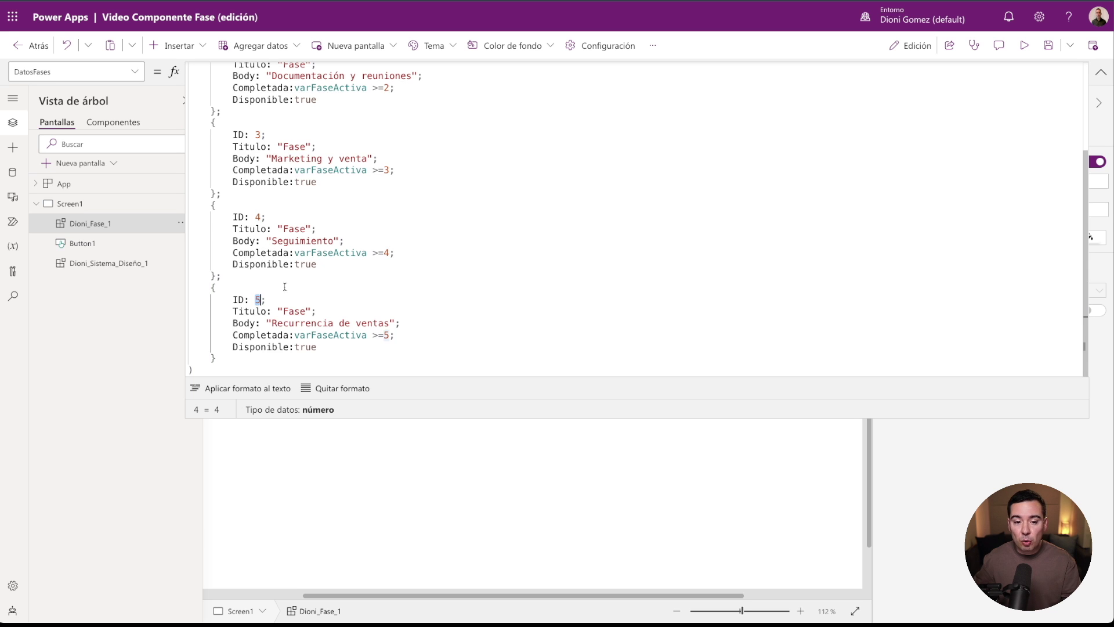
drag(336, 241, 266, 241)
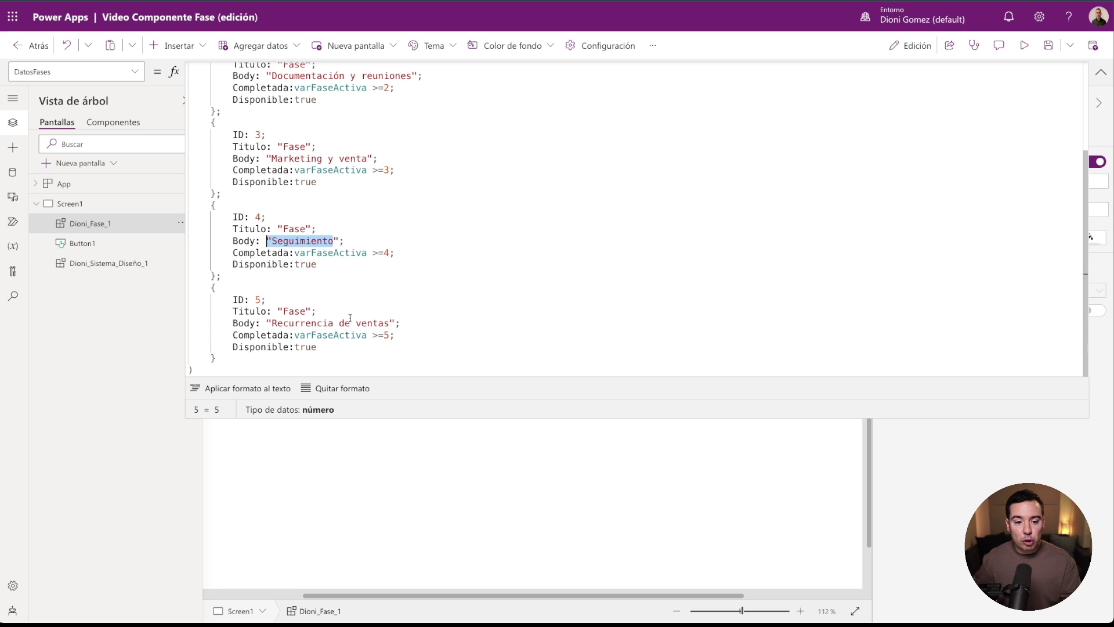
click(1101, 74)
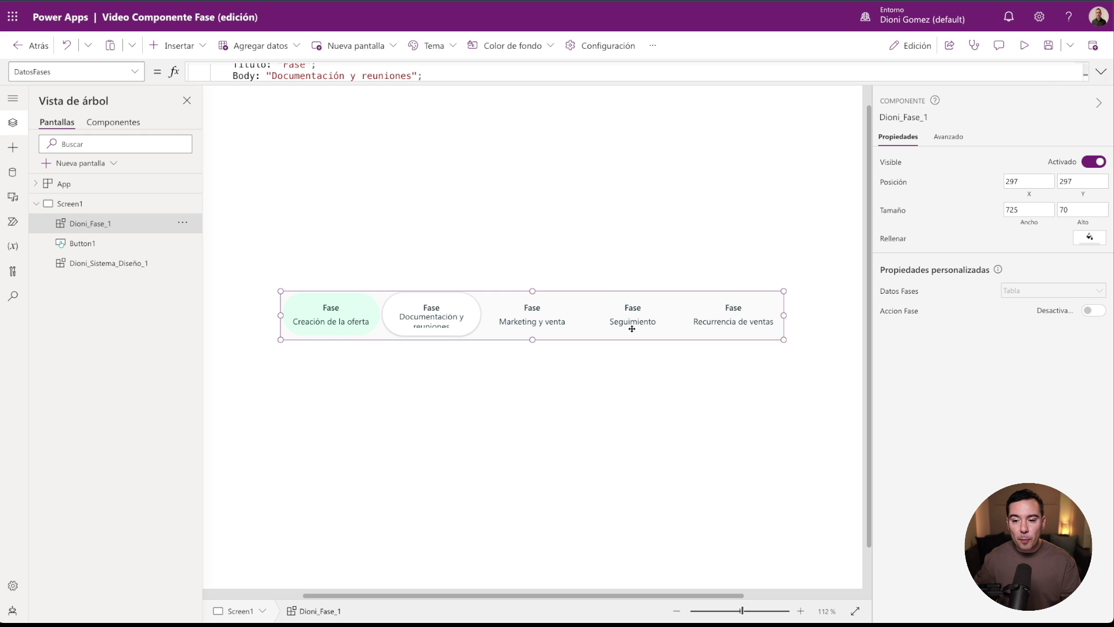
Activate the Creación de la oferta phase and widen Dioni_Fase_1 on both sides to a width of 856.
click(323, 323)
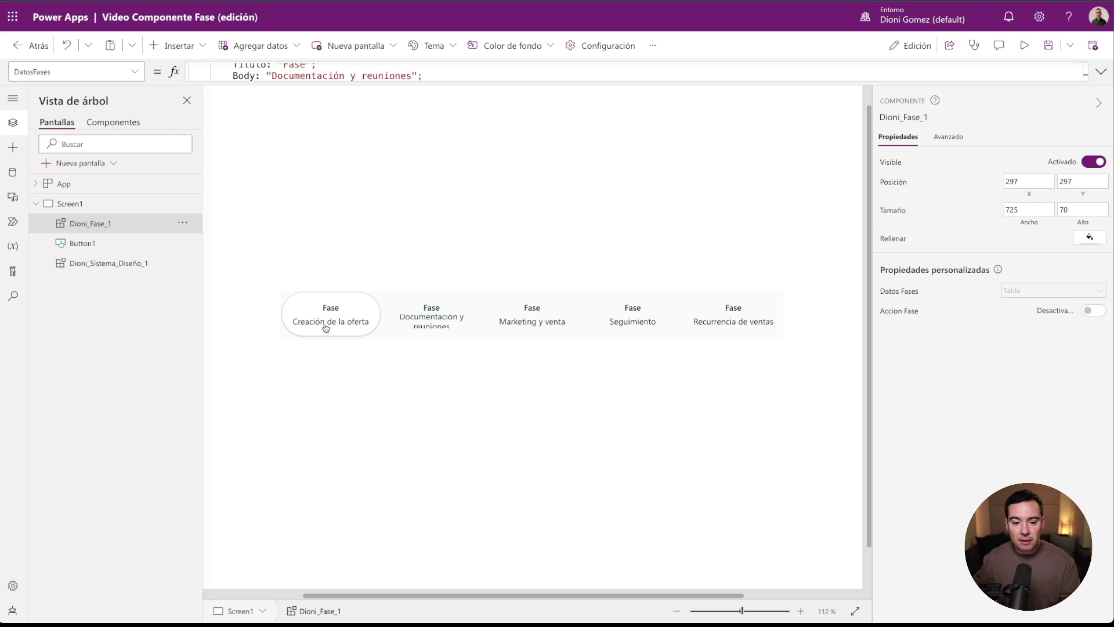
drag(784, 316, 847, 315)
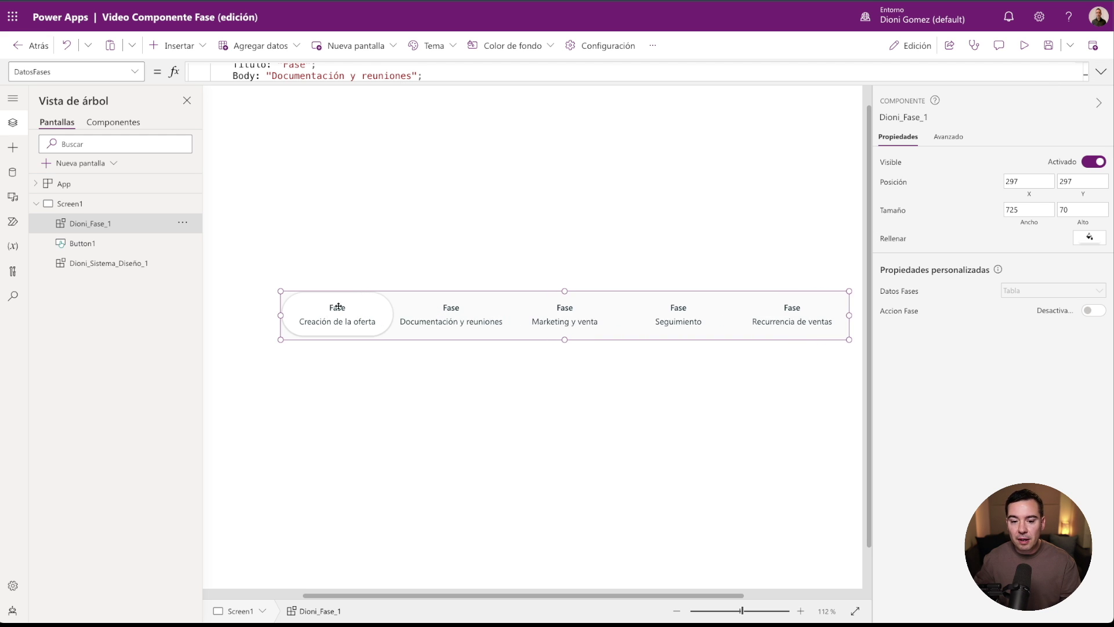
drag(281, 315, 241, 317)
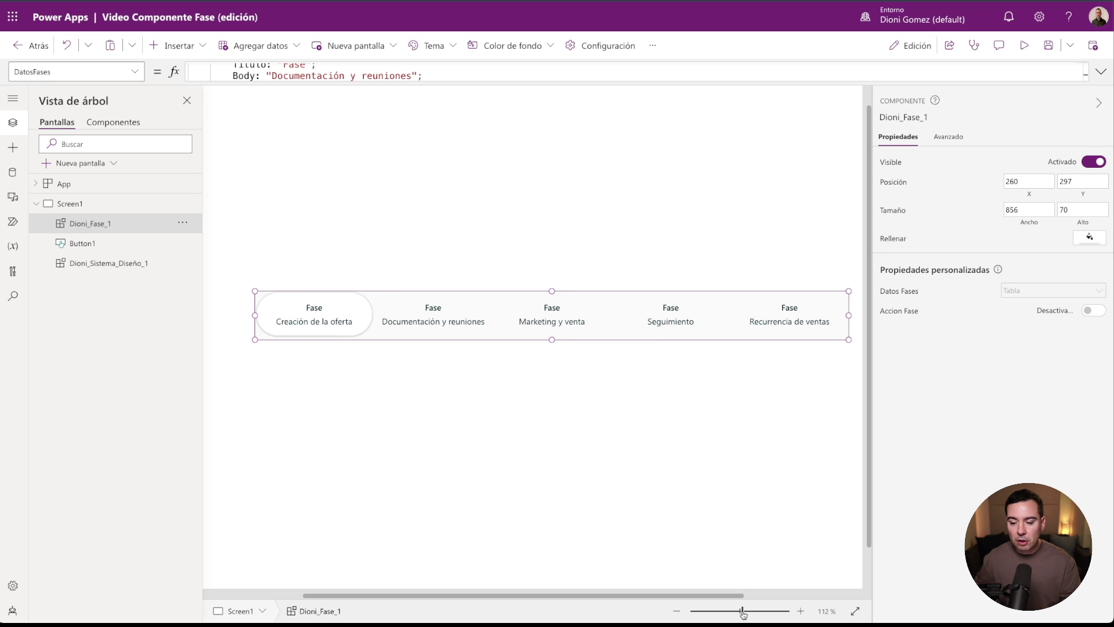
Move Dioni_Fase_1 to X 0, Y 105 on Screen1 and set its Width formula to Parent.Width.
key(ctrl+0)
drag(500, 314, 405, 243)
click(1028, 210)
drag(210, 72, 163, 71)
text(Parent.Width)
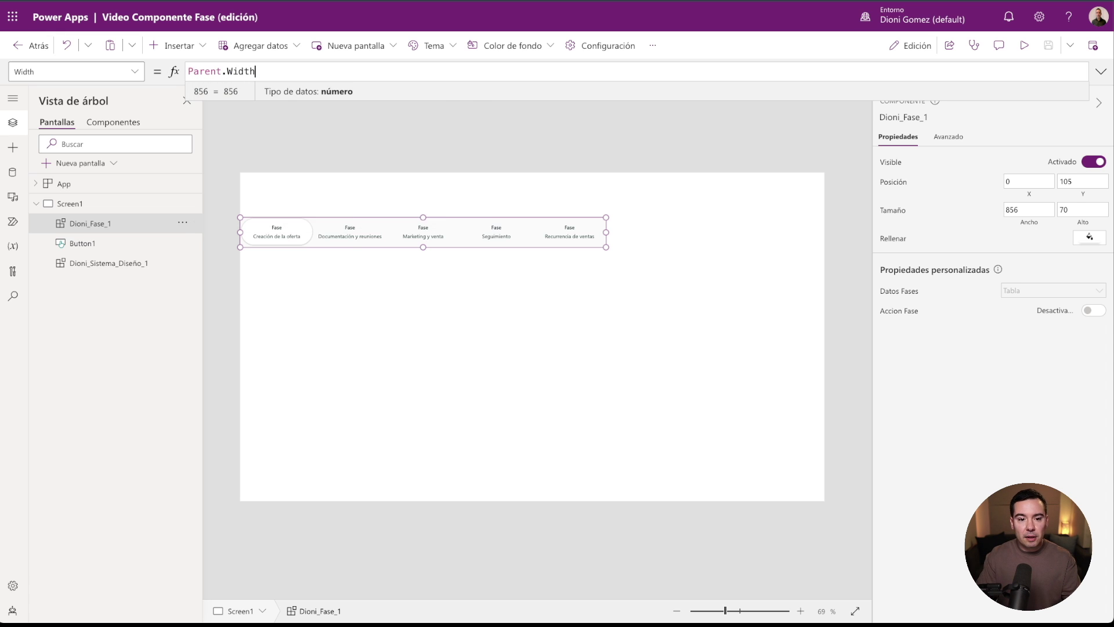
click(423, 291)
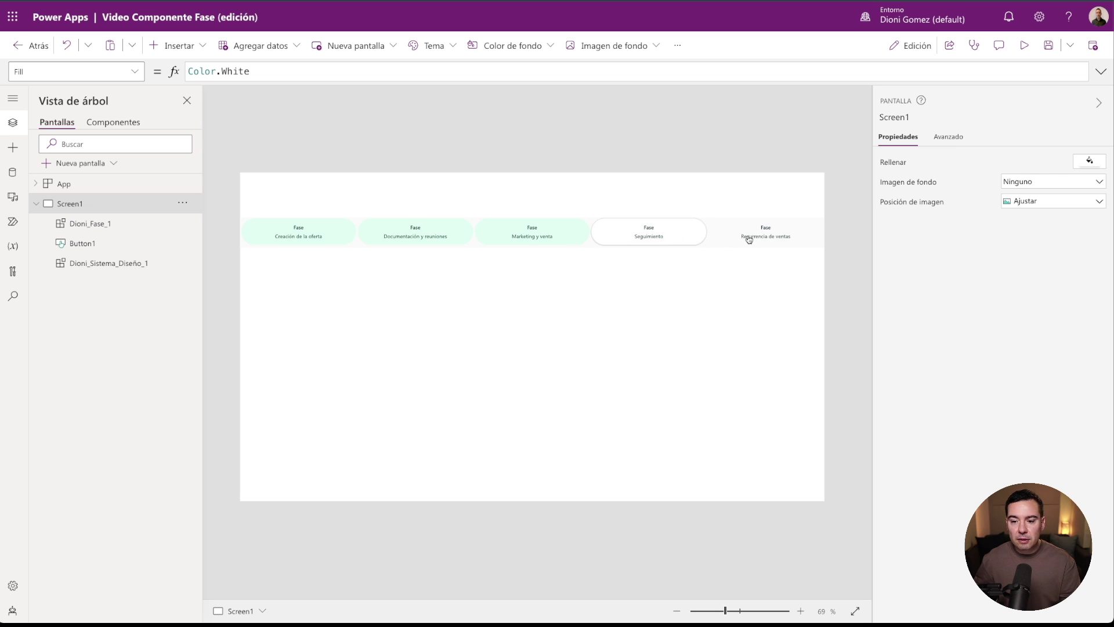
Activate the first three phases of the five-phase bar in turn and examine the completed, active and pending styles up close.
alt+click(300, 238)
alt+click(415, 238)
alt+click(532, 238)
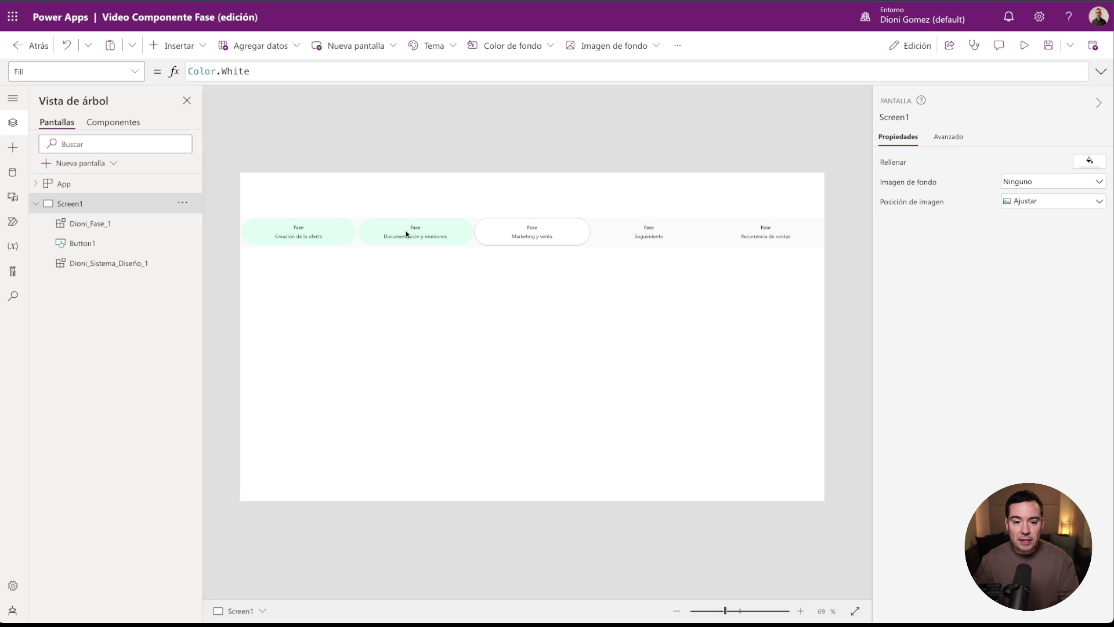
click(725, 615)
drag(725, 616, 741, 613)
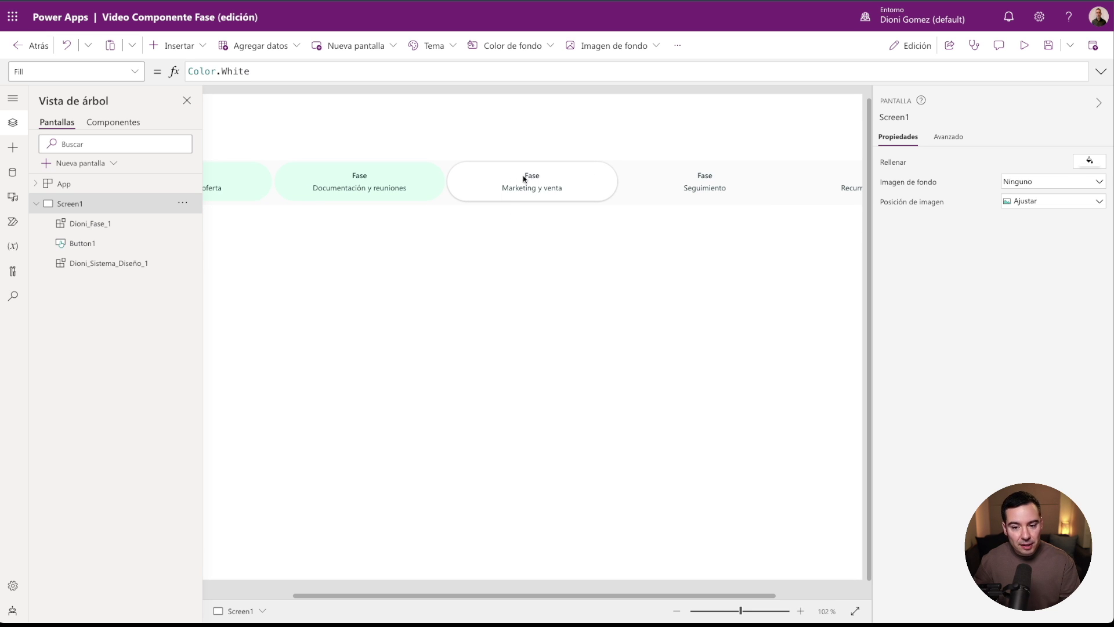
Insert ThisItem.ID in front of ThisItem.Titulo in the Text formula of the component's Lb_Titulo label.
click(104, 126)
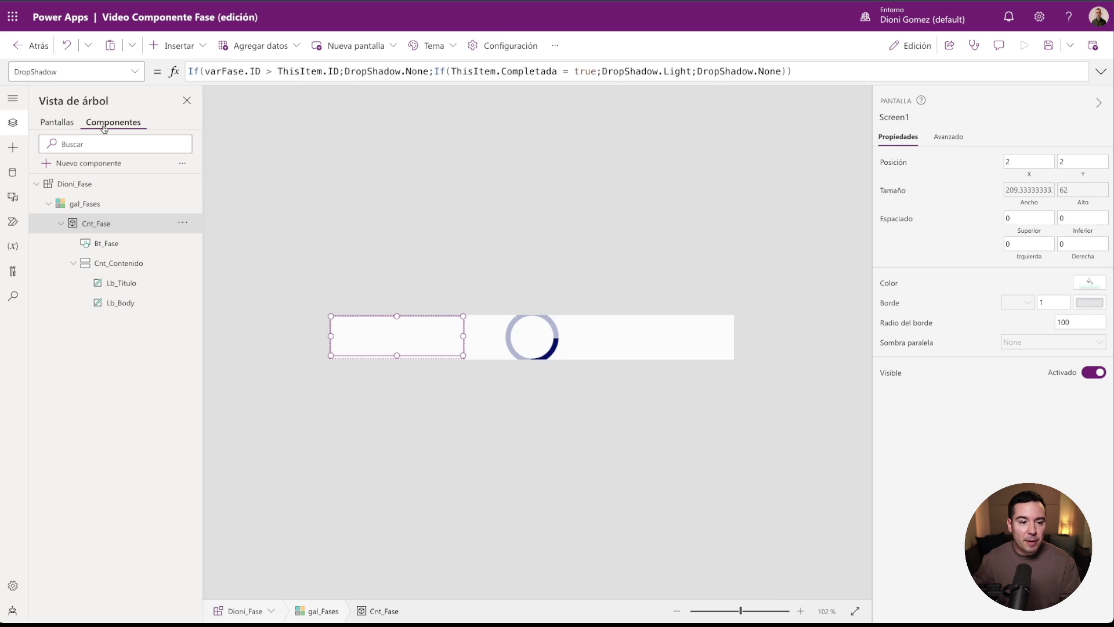
click(122, 283)
click(224, 80)
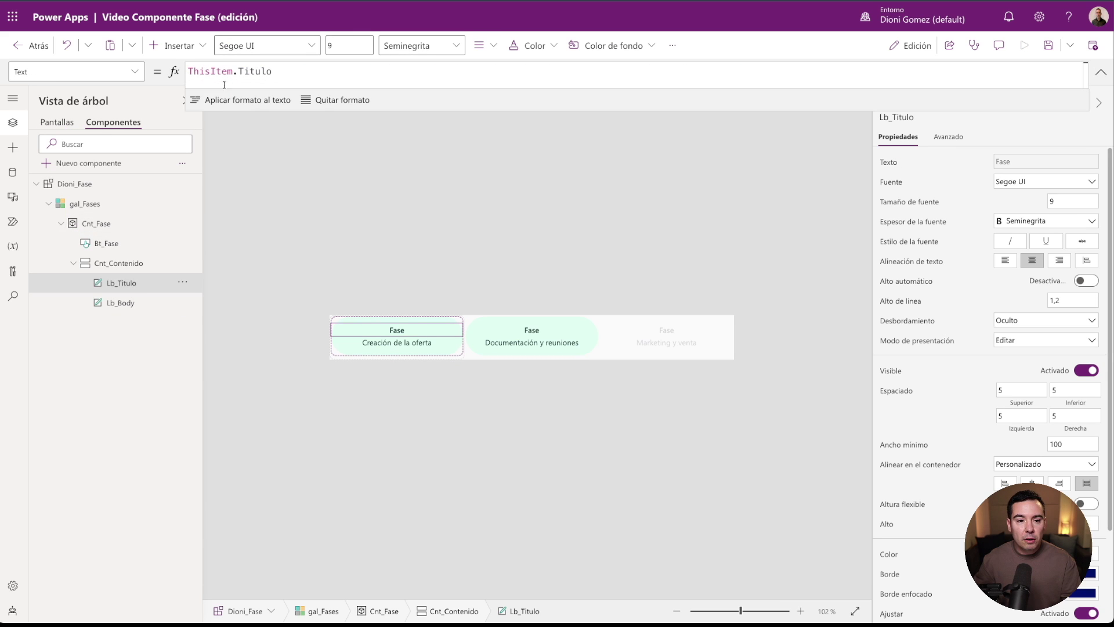
click(188, 71)
text(This)
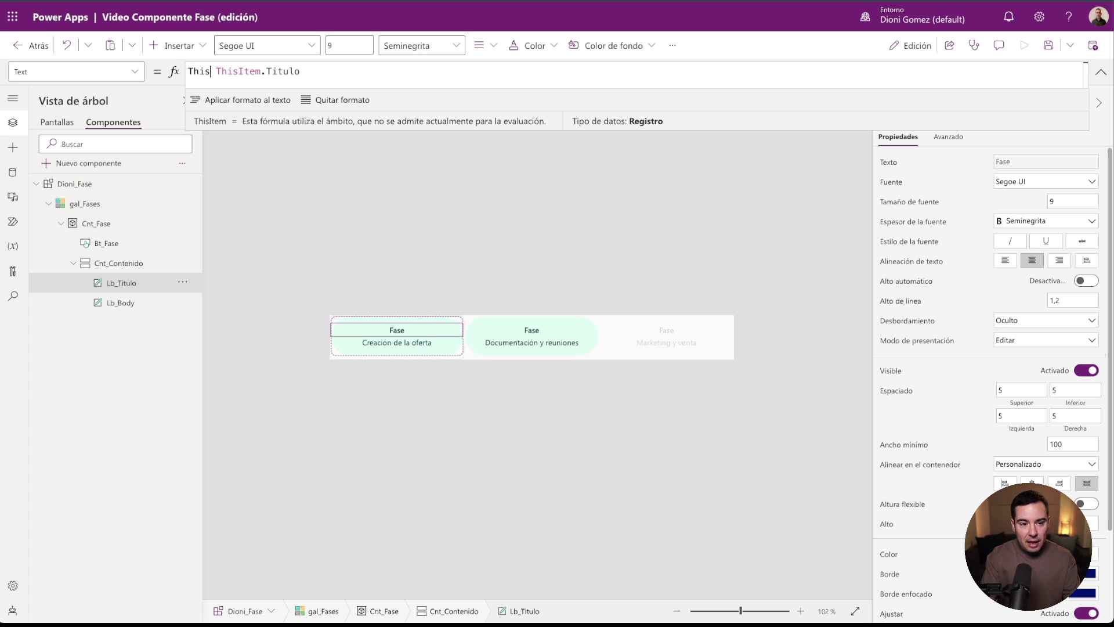
key(Down)
key(Down)
key(Down)
key(Down)
key(Tab)
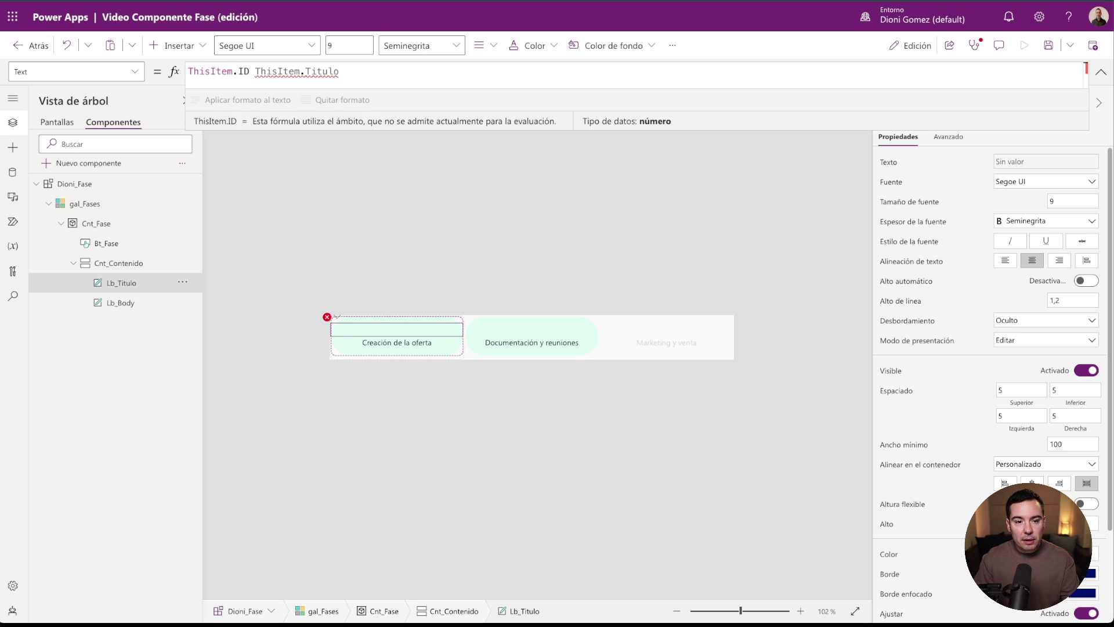
Join ThisItem.ID and ThisItem.Titulo with &"ª "& in the Text formula, and review the whole phase bar on Screen1.
text(&""&)
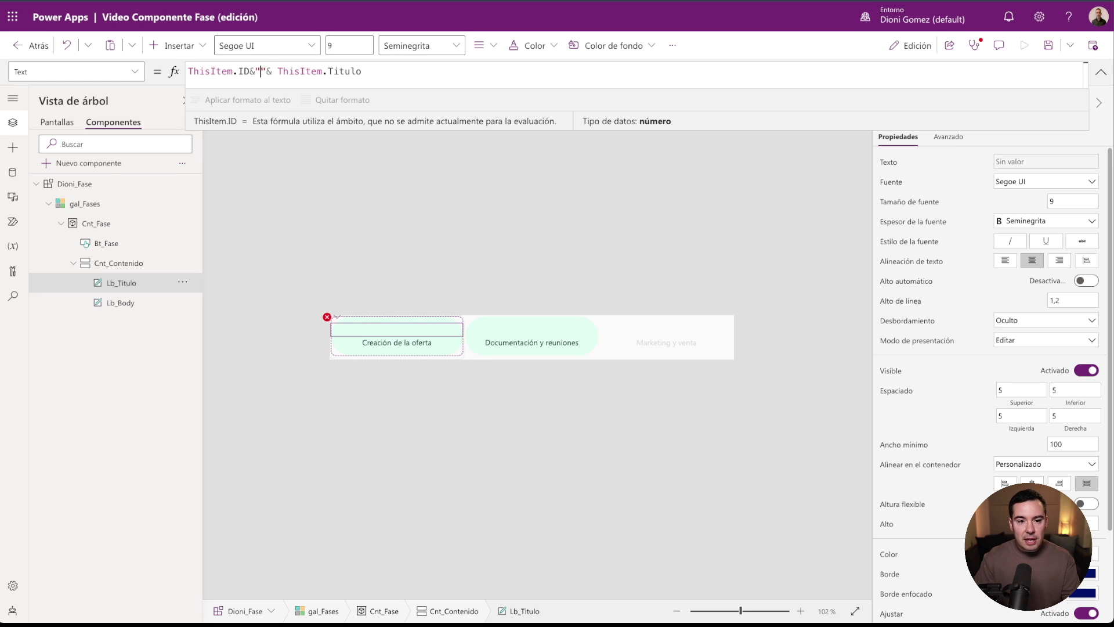
text(ª)
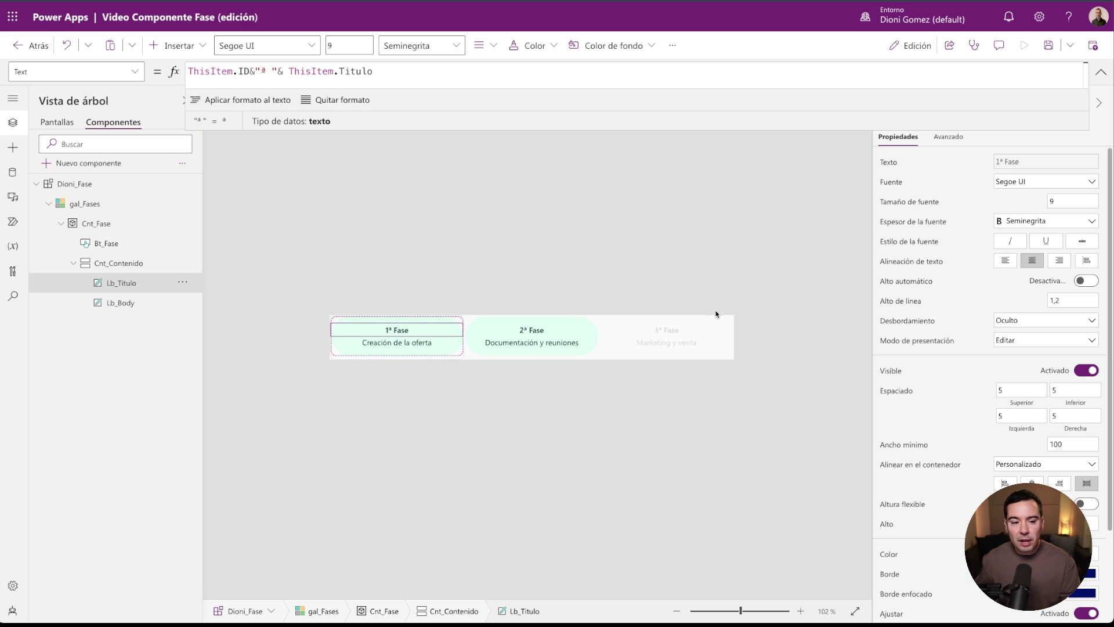
click(58, 123)
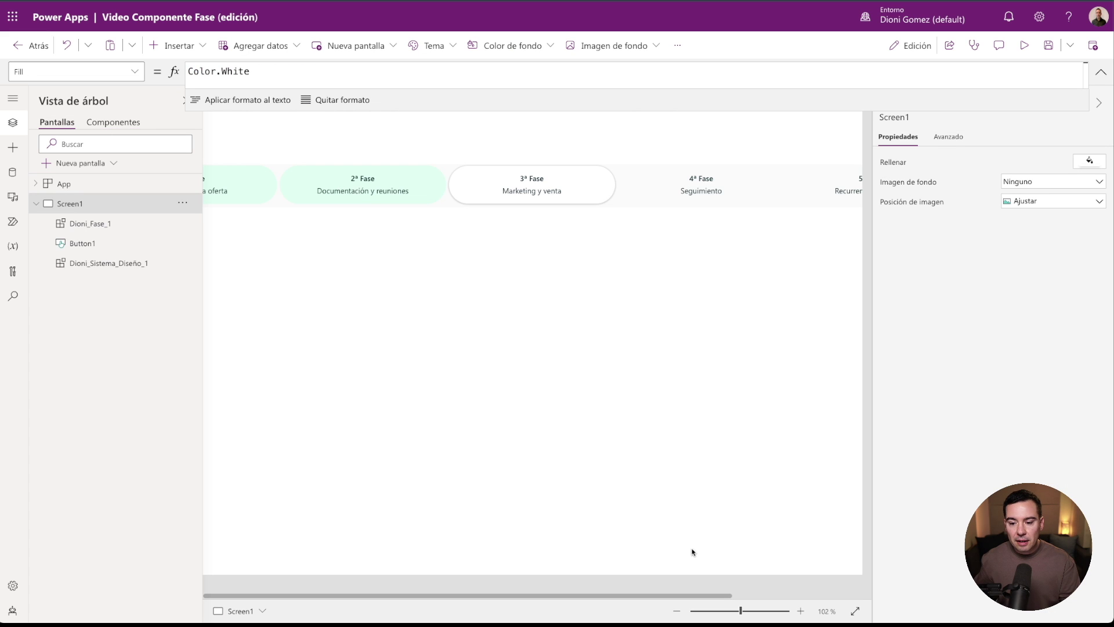
drag(741, 611, 726, 615)
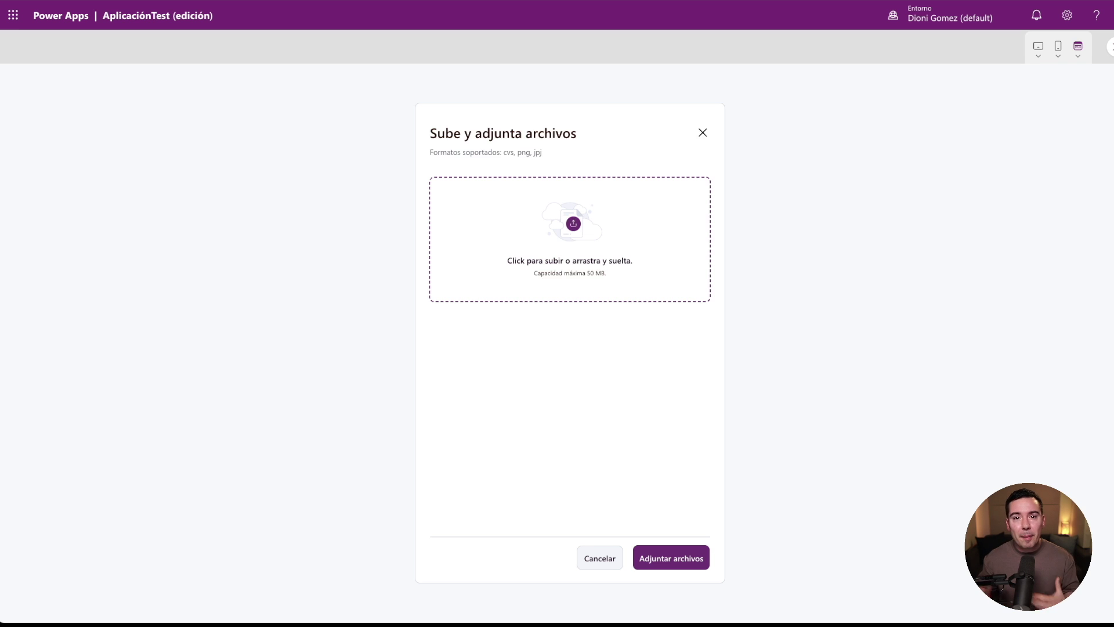
In the AplicaciónTest preview, drop two batches of images into the upload area of Sube y adjunta archivos.
drag(1, 514, 541, 225)
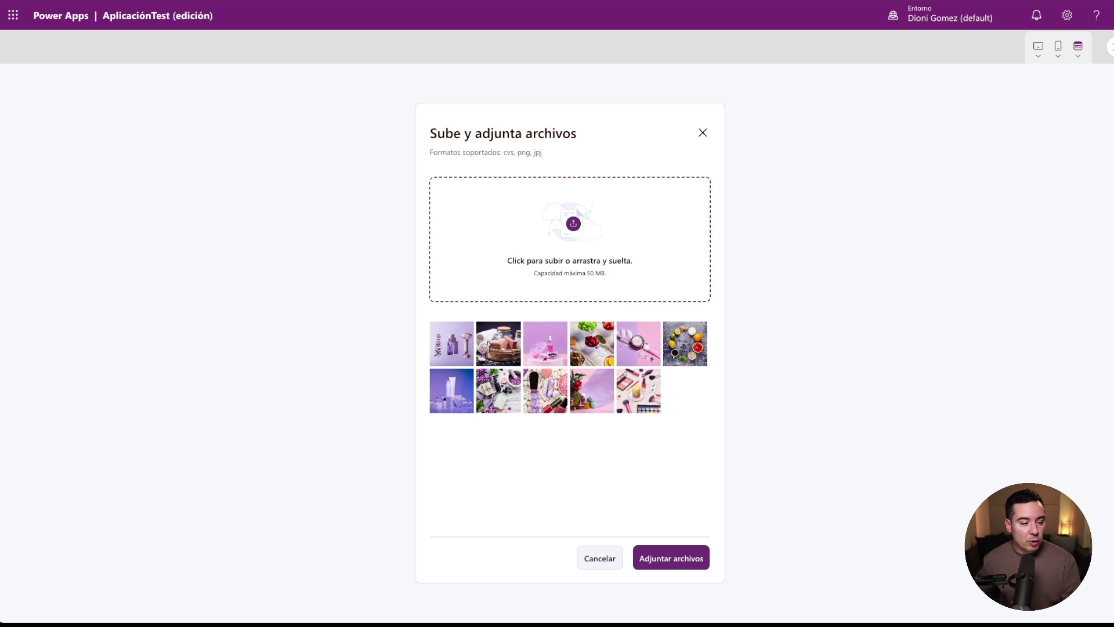
drag(1, 484, 517, 252)
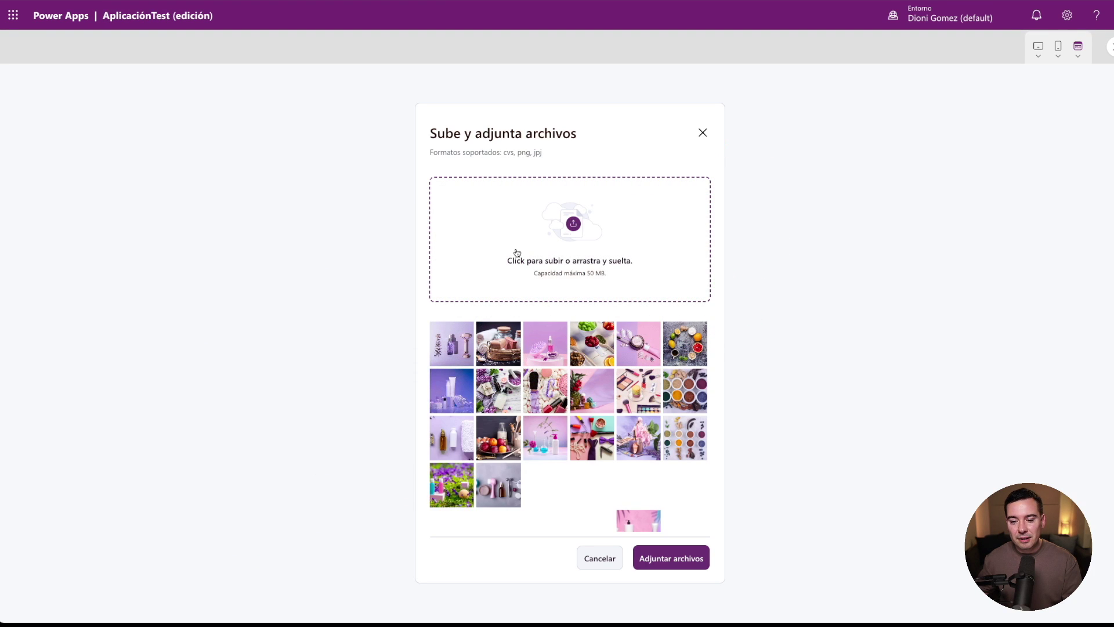